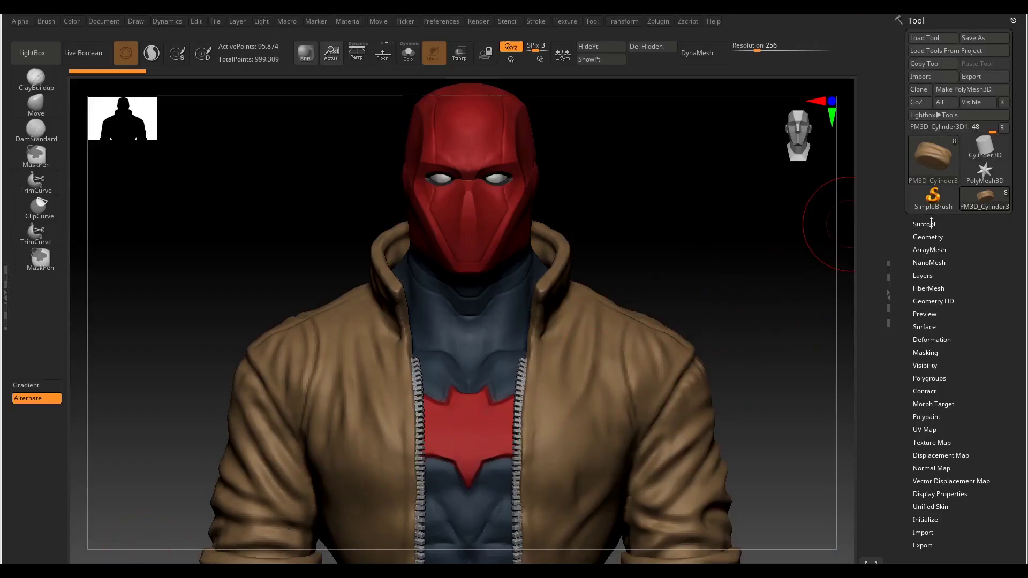
Hide the Extract5 jacket subtool in the Subtool list.
left_click(931, 223)
left_click(1002, 217)
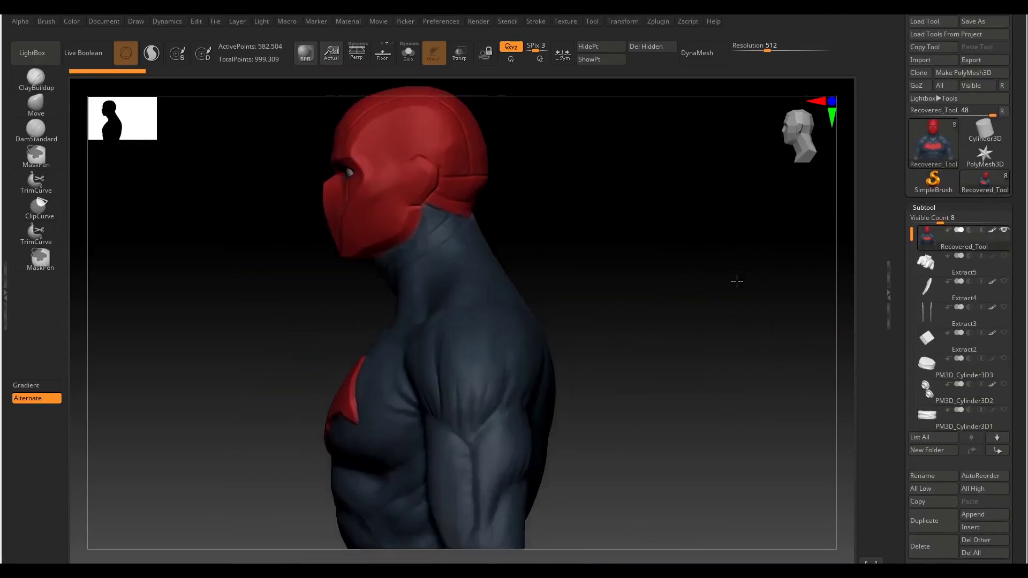
Turn off polypaint display and enable Persp view on the chest.
key("space")
left_click_drag(335, 364, 668, 257)
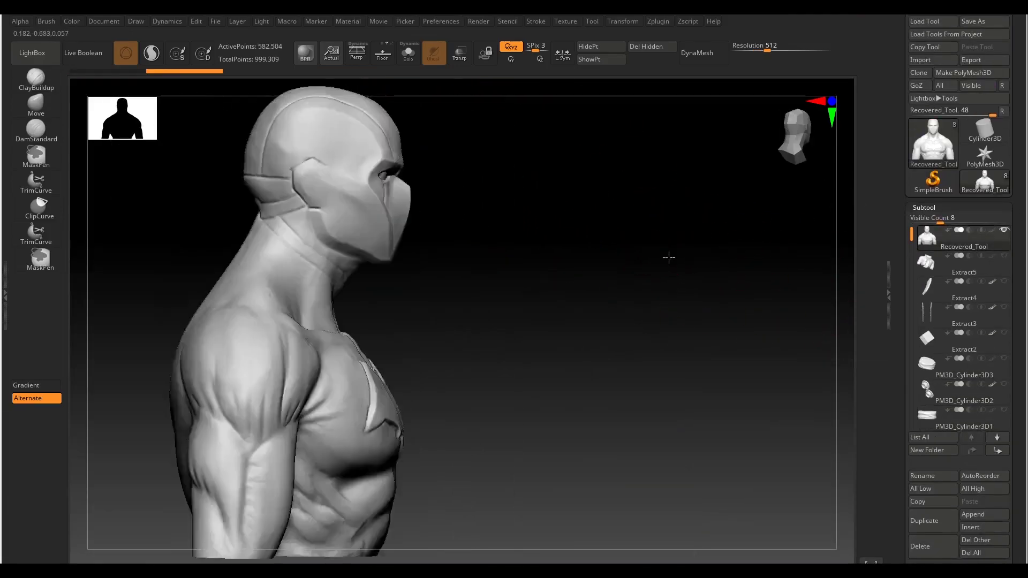
key("p")
mouse_move(498, 307)
left_mouse_down()
mouse_move(711, 179)
mouse_move(485, 303)
left_mouse_up()
Smooth away the bat emblem and deepen the sternum groove.
mouse_move(785, 223)
left_mouse_down()
mouse_move(535, 374)
mouse_move(569, 310)
left_mouse_up()
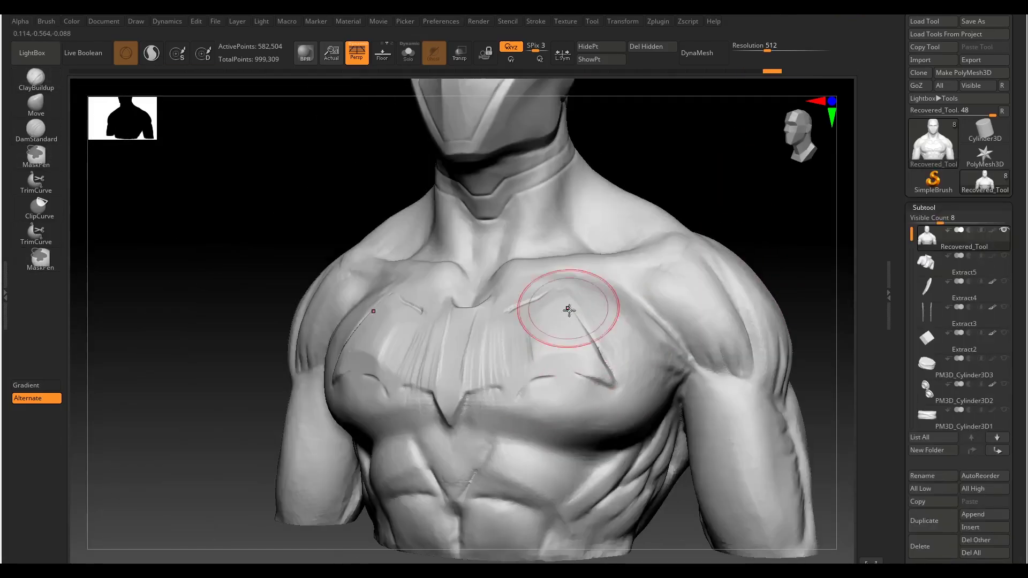
right_click_drag(598, 355, 544, 295)
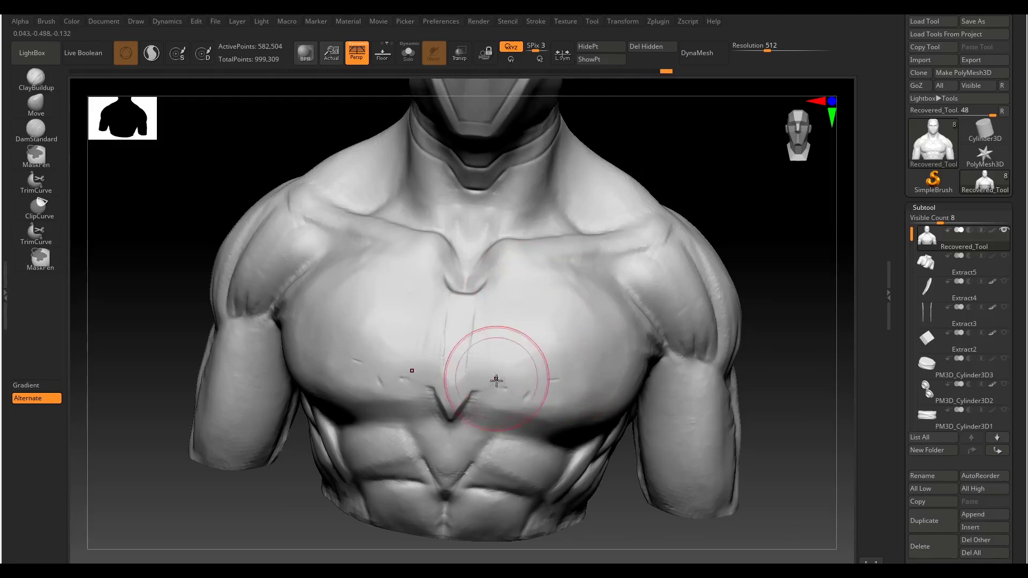
right_click_drag(495, 382, 563, 330)
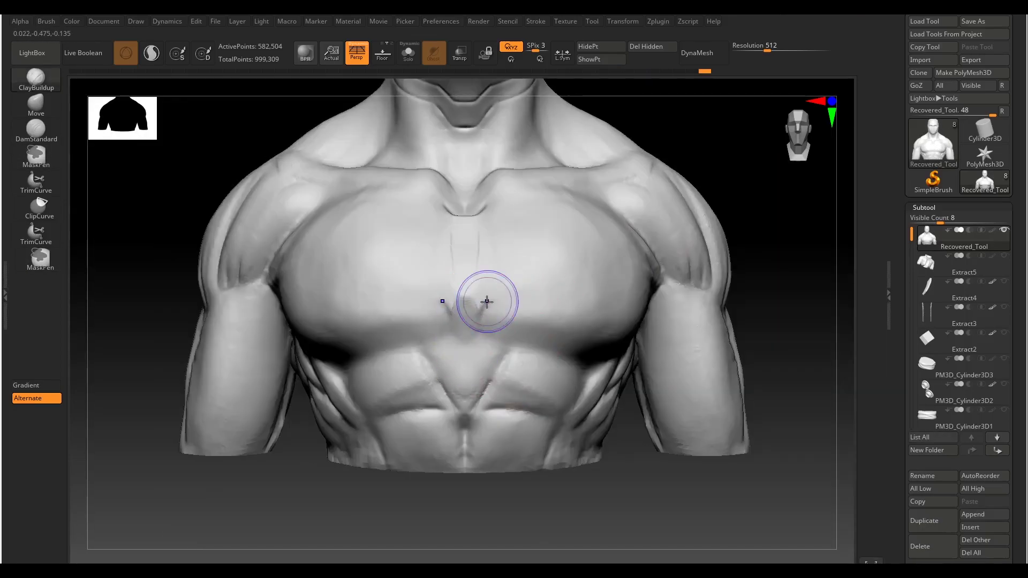
mouse_move(486, 301)
right_mouse_down()
mouse_move(465, 284)
mouse_move(458, 292)
right_mouse_up()
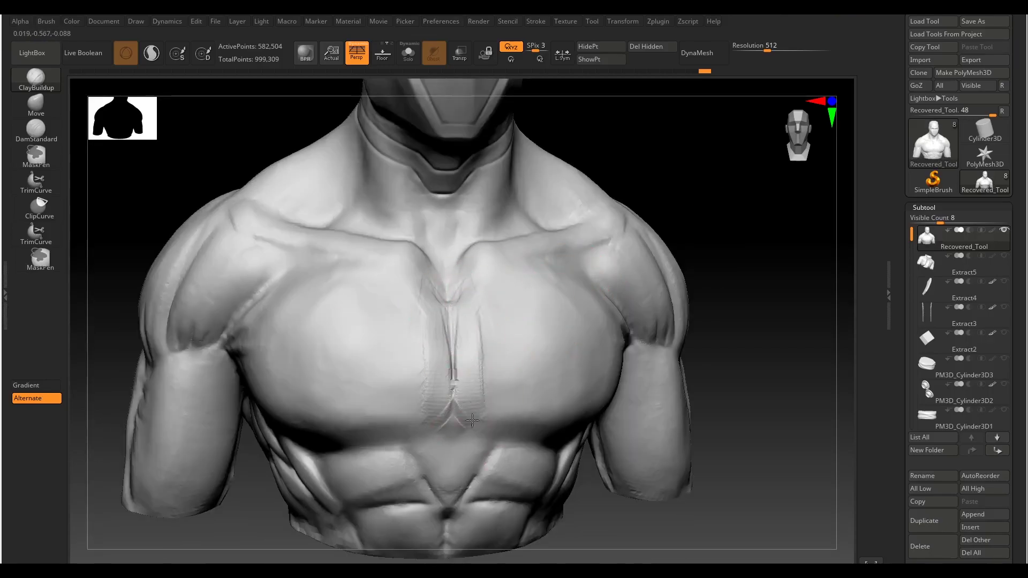
right_click_drag(527, 277, 465, 344)
mouse_move(580, 387)
right_mouse_down()
mouse_move(555, 301)
mouse_move(635, 287)
mouse_move(631, 330)
mouse_move(676, 413)
right_mouse_up()
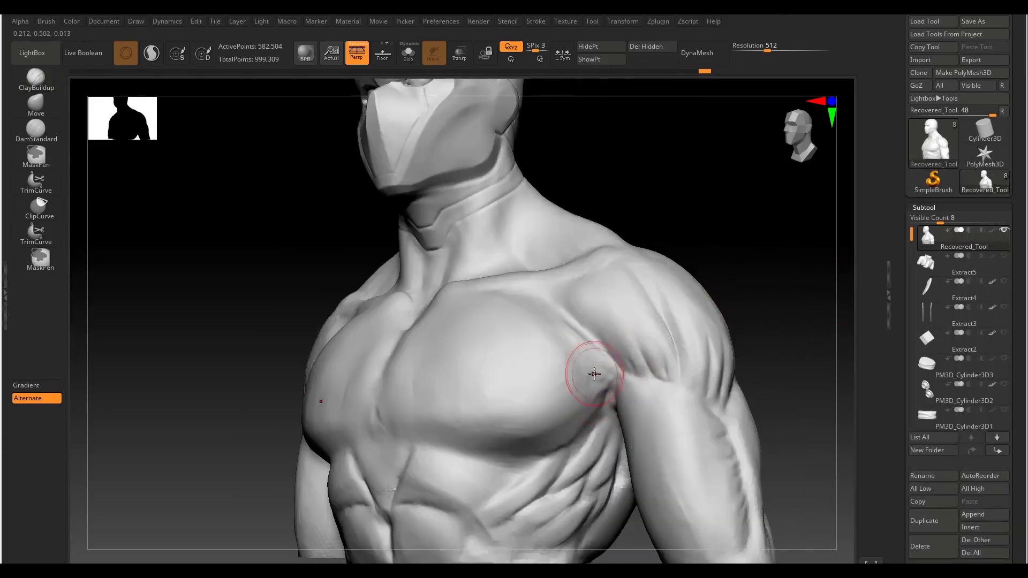
Smooth the chest surface near the shoulder.
right_click_drag(597, 371, 769, 273, "alt")
key("space")
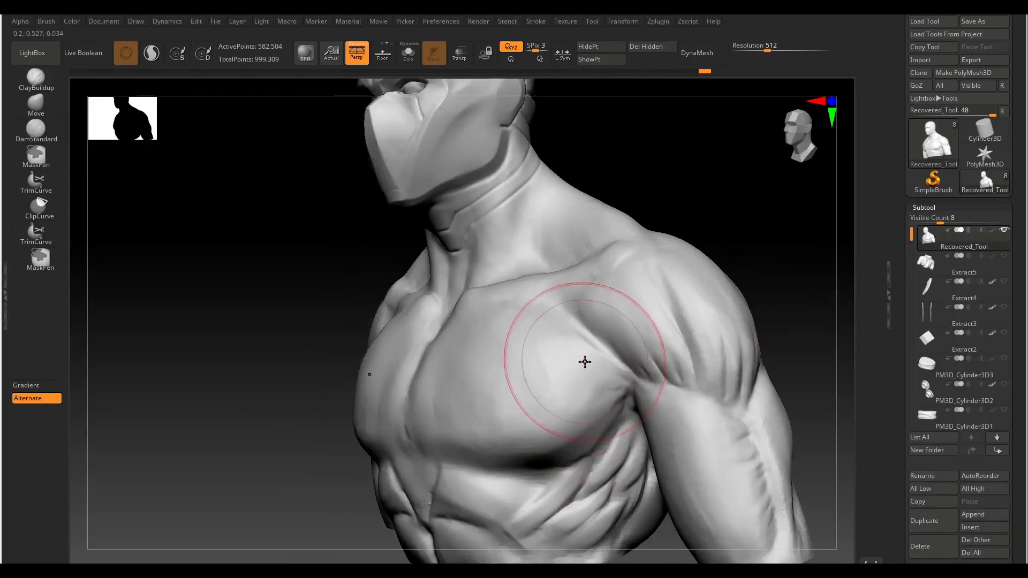
mouse_move(585, 360)
right_mouse_down()
mouse_move(543, 378)
mouse_move(592, 372)
mouse_move(717, 301)
mouse_move(727, 270)
right_mouse_up()
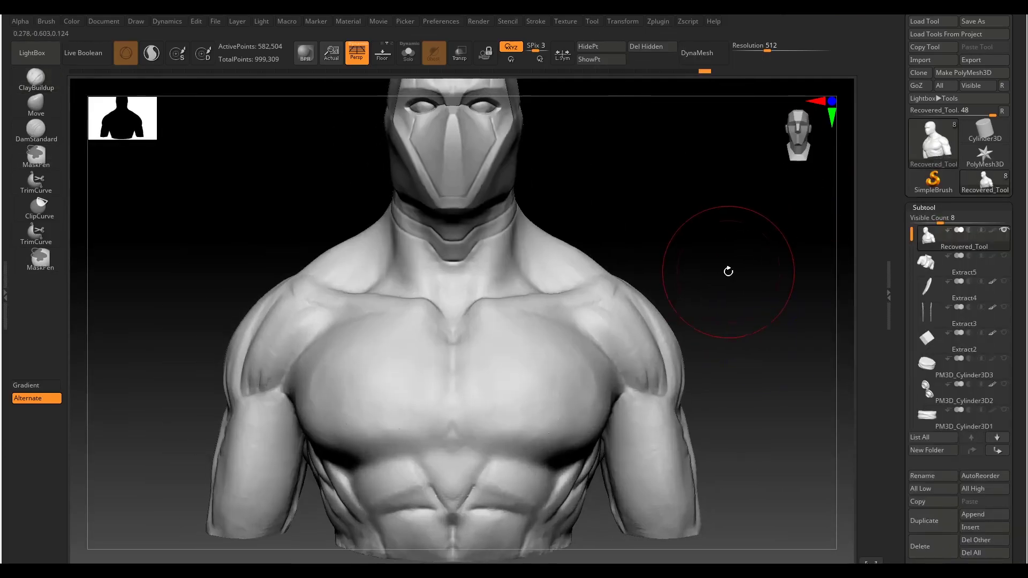
mouse_move(631, 309)
right_mouse_down("alt")
mouse_move(684, 287)
mouse_move(513, 327)
right_mouse_up("alt")
key("space")
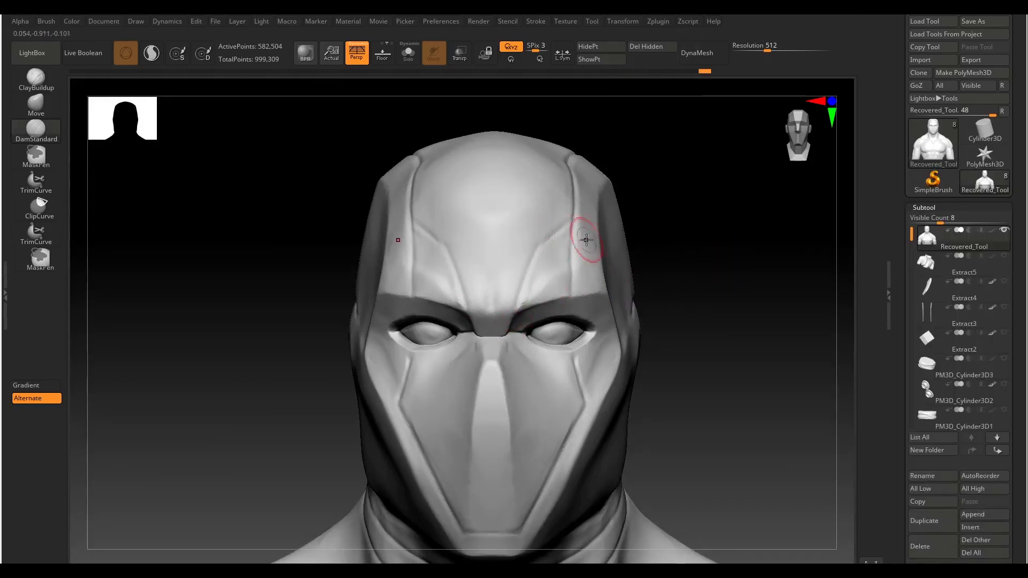
Refine the hood's forehead, mask the nose and build up the mask's cheek.
mouse_move(586, 239)
right_mouse_down()
mouse_move(649, 239)
mouse_move(596, 287)
right_mouse_up()
mouse_move(729, 279)
right_mouse_down()
mouse_move(627, 360)
mouse_move(729, 300)
mouse_move(438, 313)
right_mouse_up()
mouse_move(472, 394)
right_mouse_down()
mouse_move(633, 314)
mouse_move(496, 375)
right_mouse_up()
mouse_move(697, 275)
right_mouse_down()
mouse_move(732, 240)
mouse_move(512, 326)
right_mouse_up()
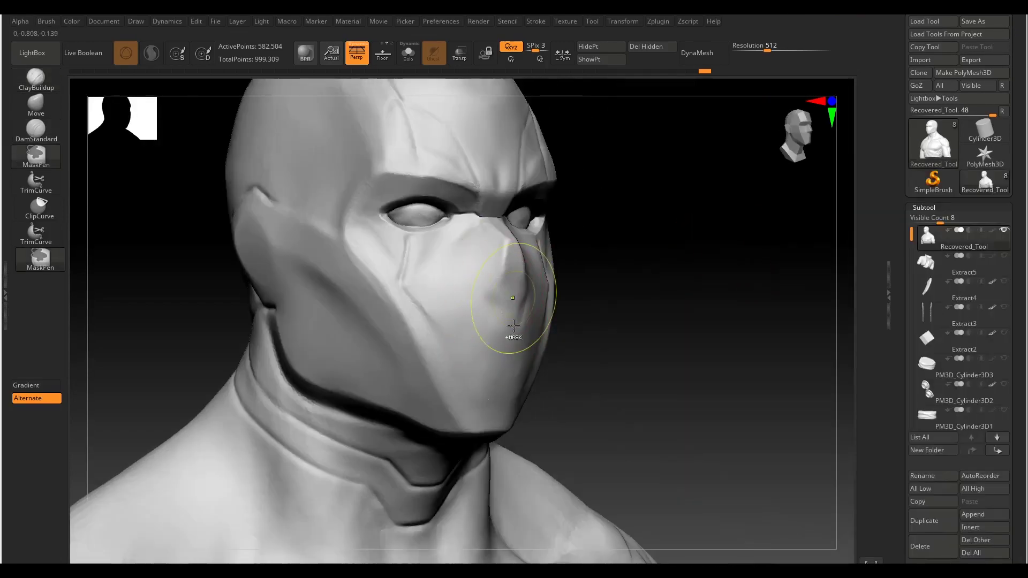
mouse_move(605, 314)
right_mouse_down()
mouse_move(523, 424)
mouse_move(592, 371)
right_mouse_up()
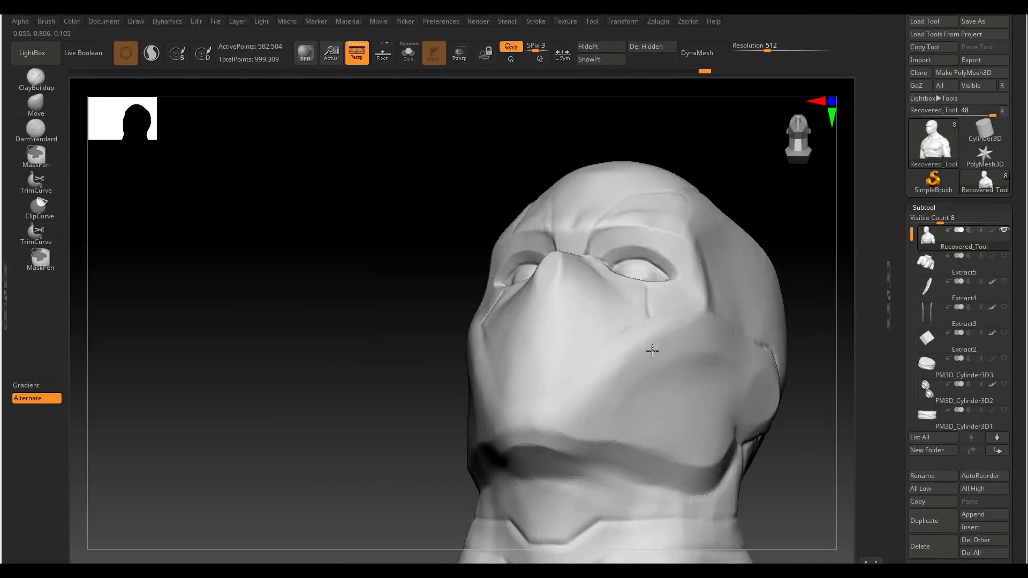
mouse_move(652, 351)
right_mouse_down()
mouse_move(628, 298)
mouse_move(686, 319)
right_mouse_up()
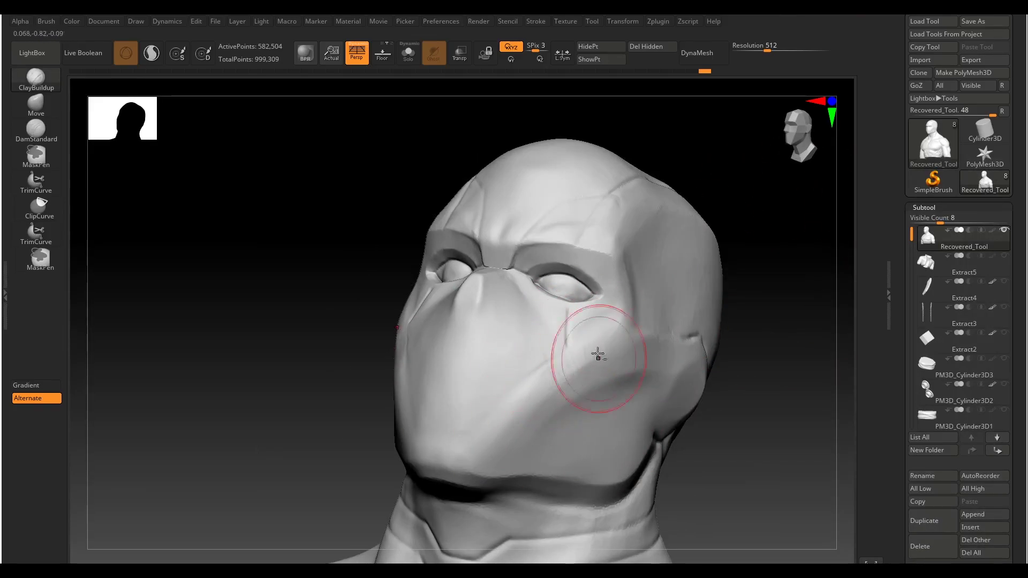
mouse_move(597, 355)
right_mouse_down()
mouse_move(412, 459)
mouse_move(489, 435)
mouse_move(469, 405)
right_mouse_up()
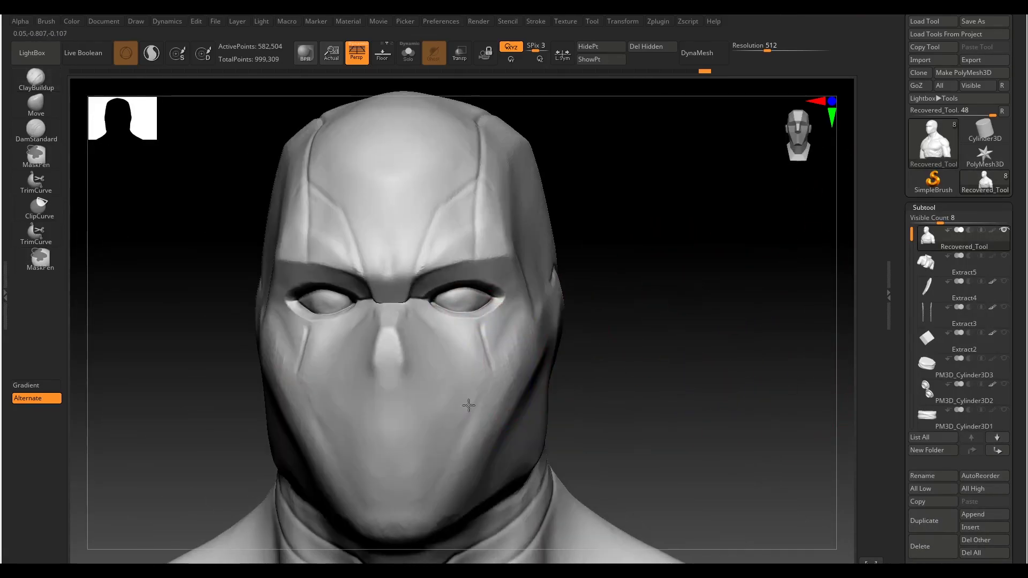
mouse_move(622, 325)
right_mouse_down()
mouse_move(663, 290)
mouse_move(685, 302)
mouse_move(471, 375)
mouse_move(731, 345)
mouse_move(626, 271)
mouse_move(551, 321)
mouse_move(643, 342)
mouse_move(448, 362)
right_mouse_up()
Reshape the mask's snout profile and cheek with the Move brush.
key("b")
key("m")
key("v")
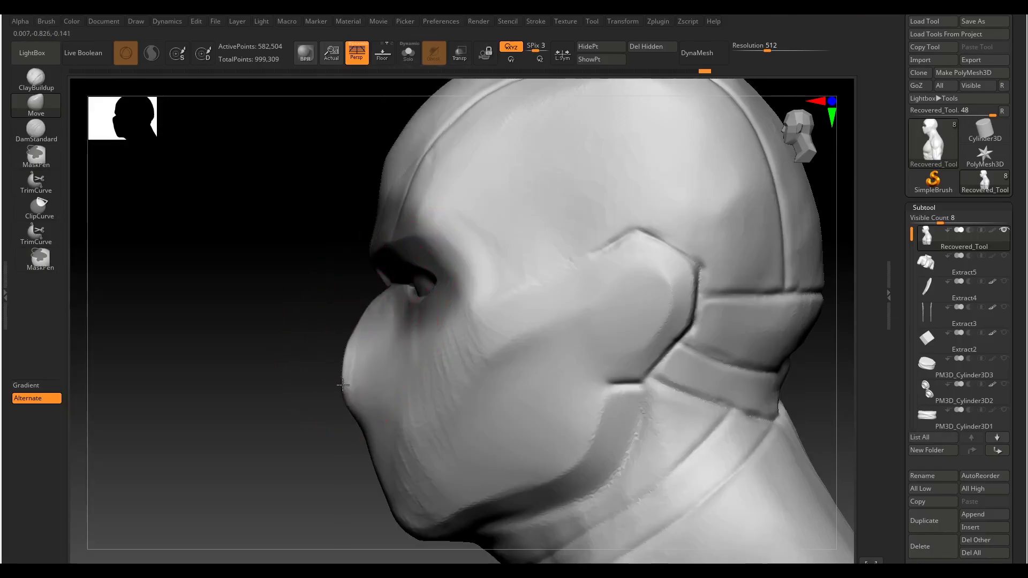
mouse_move(382, 402)
right_mouse_down()
mouse_move(328, 346)
mouse_move(500, 321)
mouse_move(378, 385)
mouse_move(585, 333)
mouse_move(382, 353)
mouse_move(364, 325)
right_mouse_up()
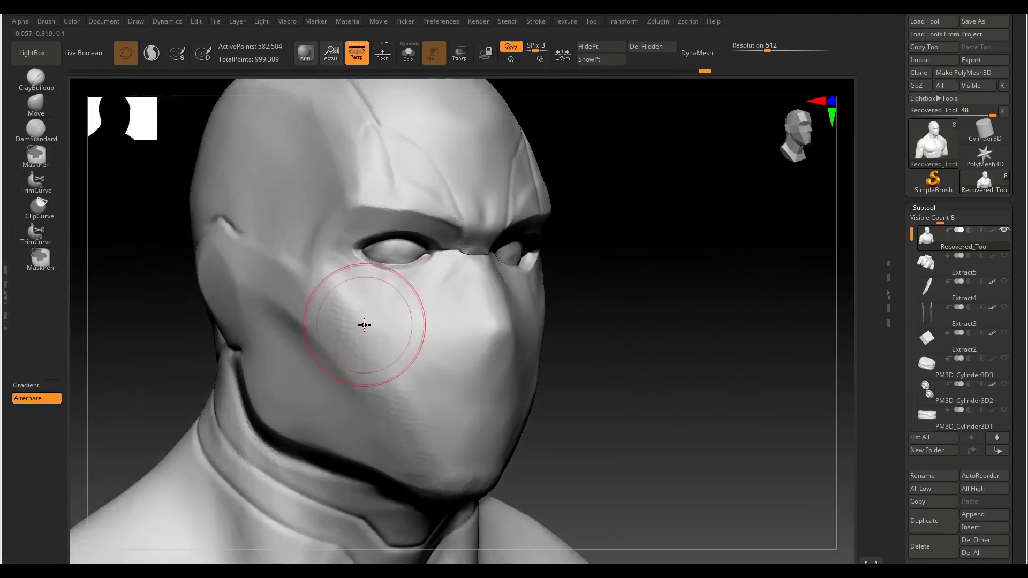
mouse_move(403, 402)
right_mouse_down()
mouse_move(490, 302)
mouse_move(787, 229)
right_mouse_up()
right_click(492, 321)
mouse_move(493, 322)
right_mouse_down()
mouse_move(711, 202)
mouse_move(497, 317)
mouse_move(638, 289)
mouse_move(741, 369)
mouse_move(495, 231)
right_mouse_up()
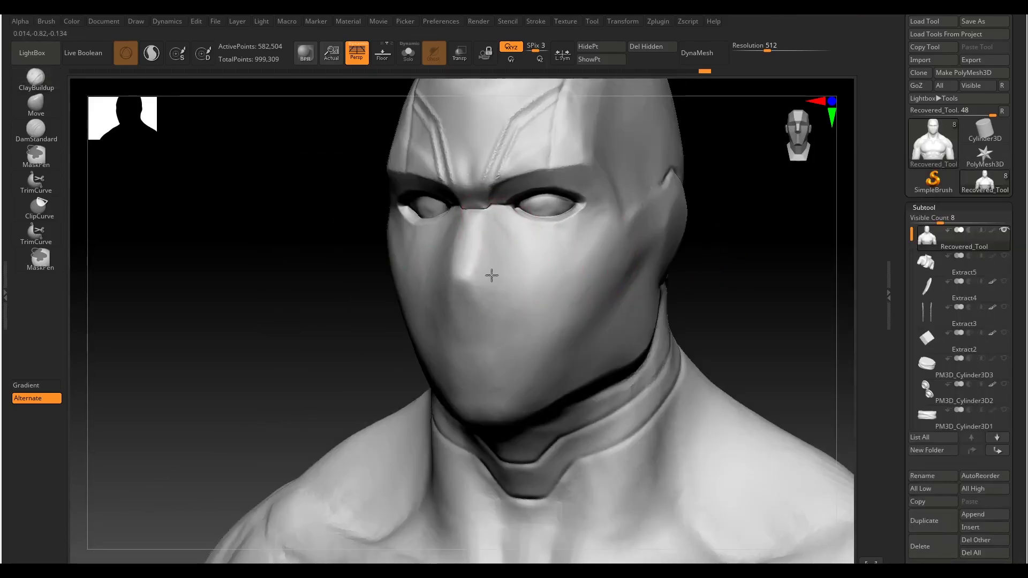
Mask the hood's brow lines and carve the grooves framing the eye.
right_click_drag(541, 360, 425, 325)
right_click_drag(702, 174, 608, 245)
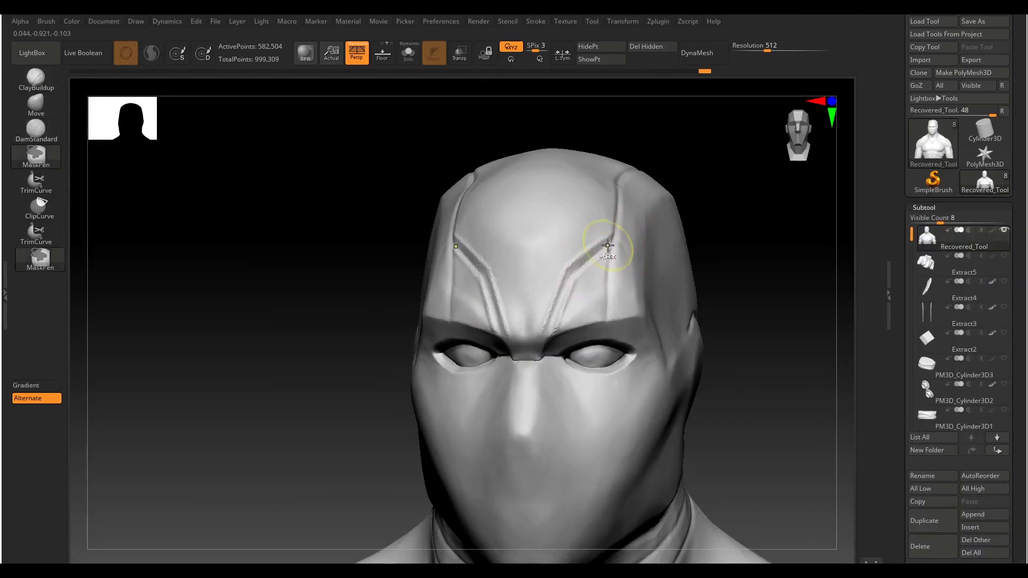
right_click_drag(659, 264, 632, 234)
right_click_drag(637, 401, 652, 420)
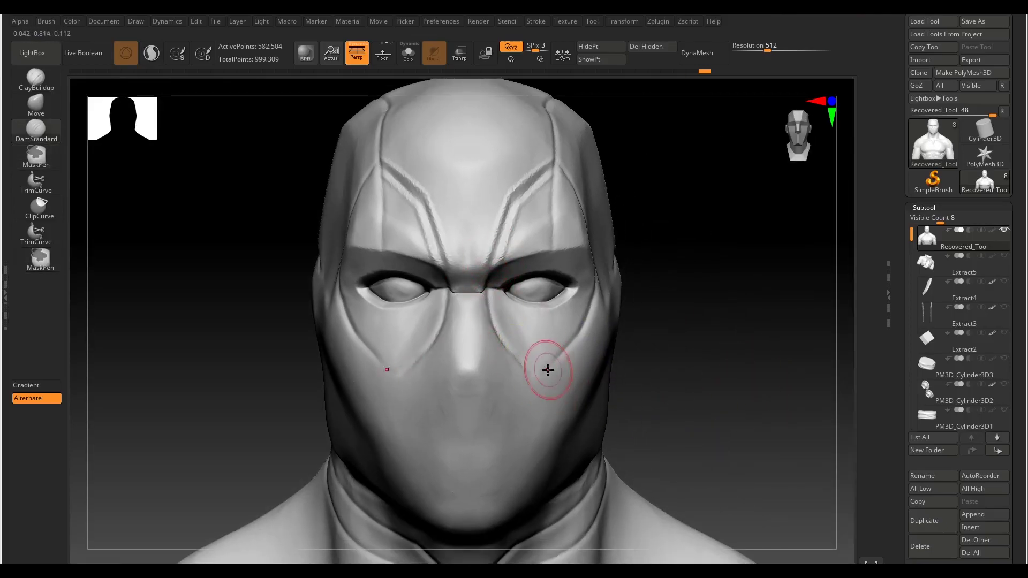
mouse_move(621, 337)
right_mouse_down()
mouse_move(553, 374)
mouse_move(562, 344)
mouse_move(594, 333)
right_mouse_up()
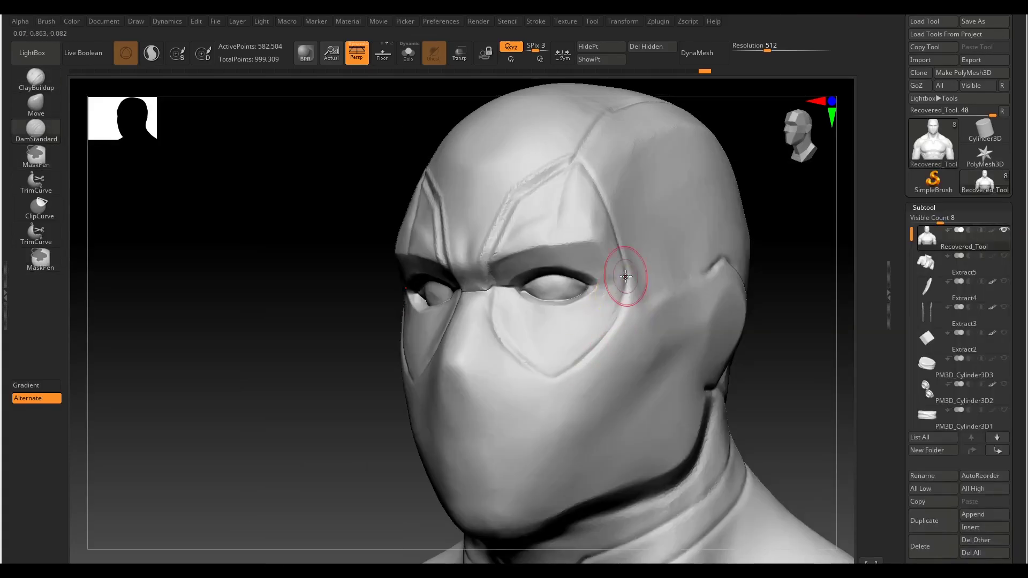
mouse_move(807, 302)
right_mouse_down()
mouse_move(731, 262)
mouse_move(562, 326)
right_mouse_up()
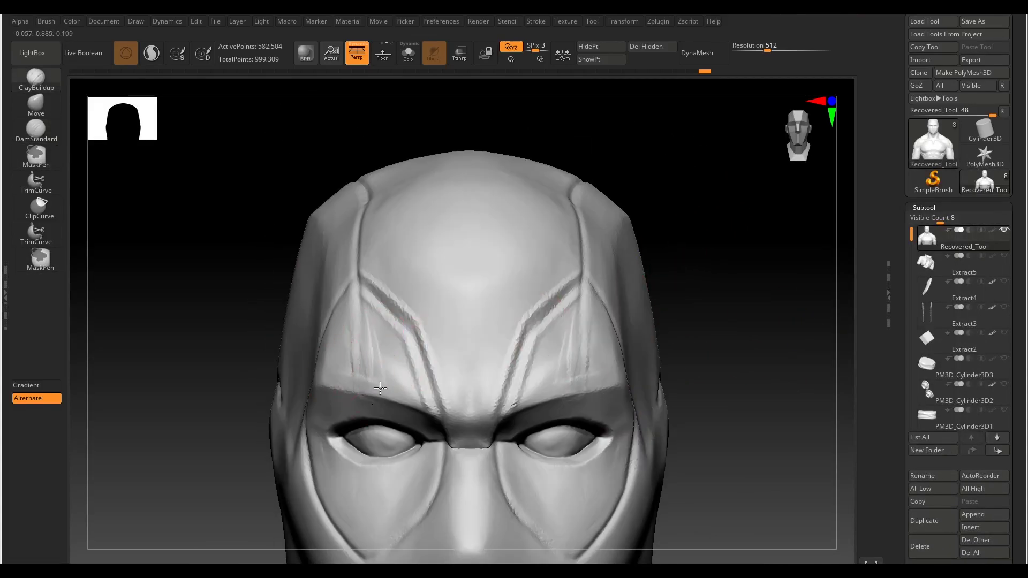
right_click(569, 324)
Switch to ClayBuildup with an adjusted brush size, checking the face from the side.
mouse_move(726, 200)
right_mouse_down()
mouse_move(582, 277)
mouse_move(584, 351)
right_mouse_up()
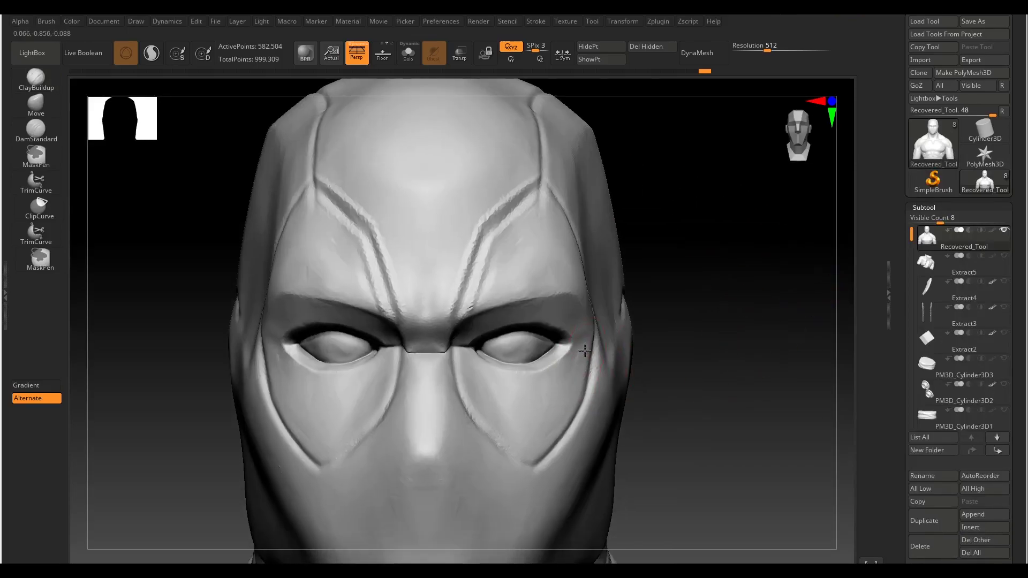
mouse_move(524, 413)
right_mouse_down()
mouse_move(636, 395)
mouse_move(471, 360)
mouse_move(688, 326)
mouse_move(597, 298)
right_mouse_up()
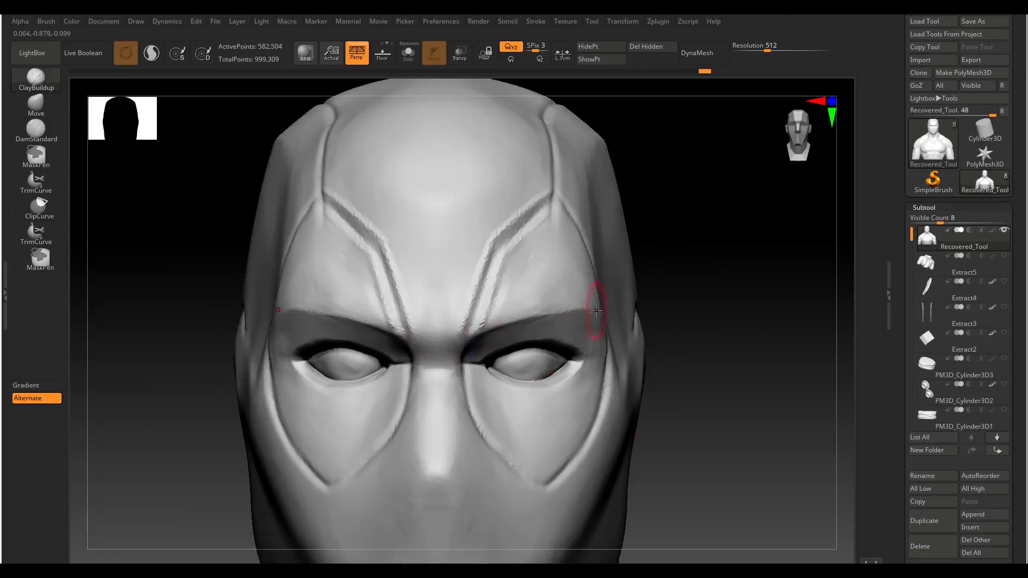
key("b")
key("c")
key("b")
mouse_move(458, 338)
right_mouse_down()
mouse_move(780, 206)
mouse_move(444, 440)
right_mouse_up()
right_click(471, 386)
mouse_move(523, 356)
right_mouse_down()
mouse_move(693, 314)
mouse_move(434, 393)
mouse_move(710, 236)
mouse_move(562, 482)
mouse_move(803, 206)
mouse_move(800, 421)
mouse_move(371, 356)
right_mouse_up()
Carve a seam down the cheek with DamStandard.
key("b")
key("d")
key("s")
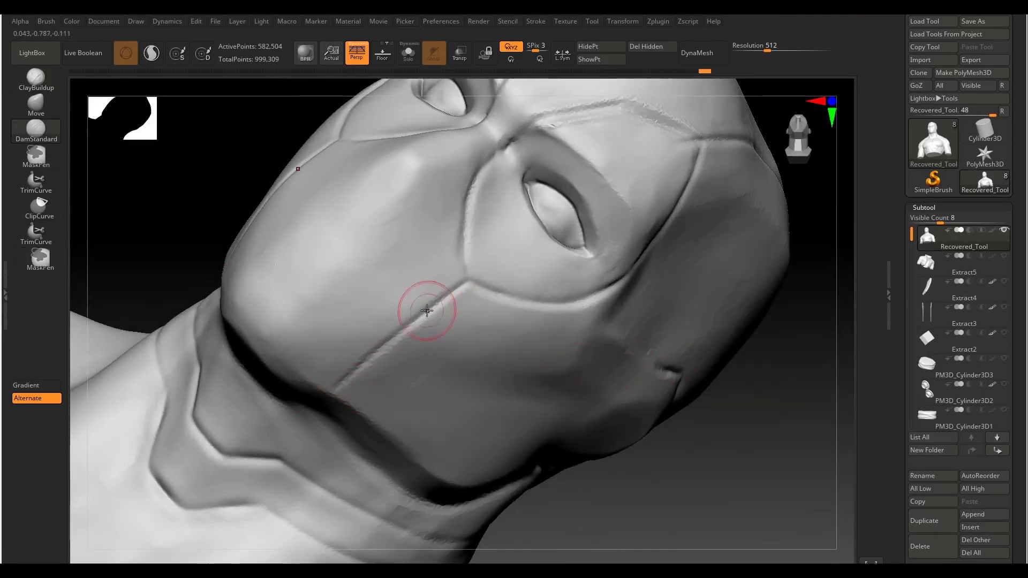
mouse_move(427, 311)
right_mouse_down()
mouse_move(757, 417)
mouse_move(693, 289)
mouse_move(714, 264)
mouse_move(491, 261)
mouse_move(503, 257)
right_mouse_up()
mouse_move(544, 367)
right_mouse_down()
mouse_move(578, 374)
mouse_move(500, 257)
mouse_move(523, 264)
mouse_move(273, 353)
mouse_move(506, 353)
mouse_move(459, 368)
mouse_move(500, 413)
mouse_move(431, 402)
right_mouse_up()
right_click(506, 354)
mouse_move(814, 273)
right_mouse_down()
mouse_move(620, 395)
mouse_move(730, 207)
mouse_move(636, 284)
mouse_move(684, 229)
mouse_move(377, 461)
right_mouse_up()
mouse_move(378, 417)
right_mouse_down()
mouse_move(601, 234)
mouse_move(627, 253)
right_mouse_up()
Carve the brow groove and push the eye-panel edge at the temple.
key("space")
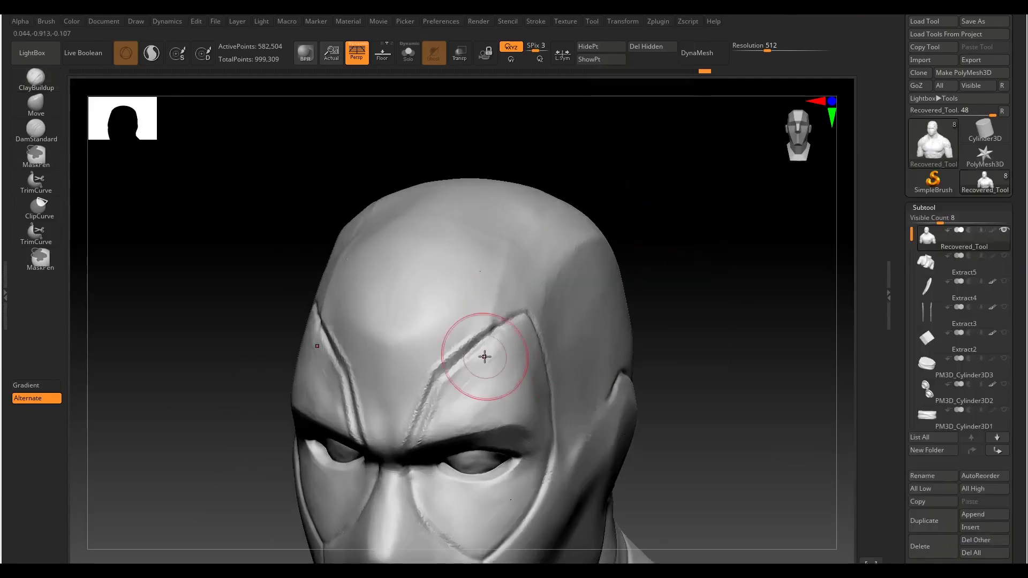
mouse_move(706, 287)
right_mouse_down()
mouse_move(716, 222)
mouse_move(493, 349)
mouse_move(544, 276)
mouse_move(539, 230)
mouse_move(730, 280)
right_mouse_up()
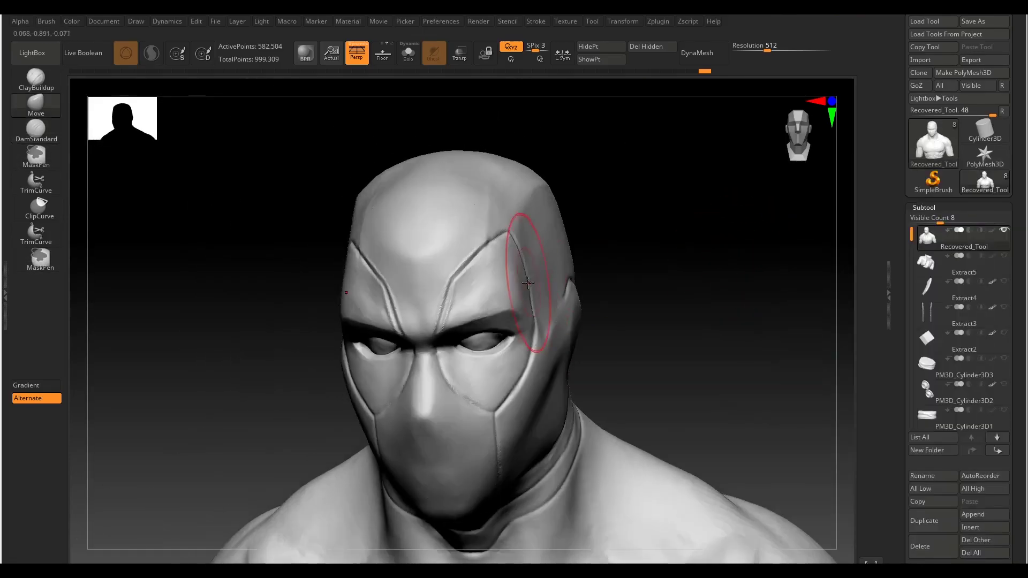
mouse_move(541, 234)
right_mouse_down()
mouse_move(538, 292)
mouse_move(484, 275)
mouse_move(725, 303)
mouse_move(642, 321)
mouse_move(649, 303)
mouse_move(551, 402)
mouse_move(739, 334)
mouse_move(608, 367)
mouse_move(701, 363)
right_mouse_up()
Orbit past the chest to look down on the top of the masked head.
mouse_move(706, 284)
right_mouse_down()
mouse_move(592, 343)
mouse_move(562, 172)
mouse_move(741, 275)
mouse_move(709, 268)
mouse_move(448, 401)
mouse_move(714, 340)
mouse_move(674, 216)
mouse_move(698, 147)
mouse_move(496, 274)
right_mouse_up()
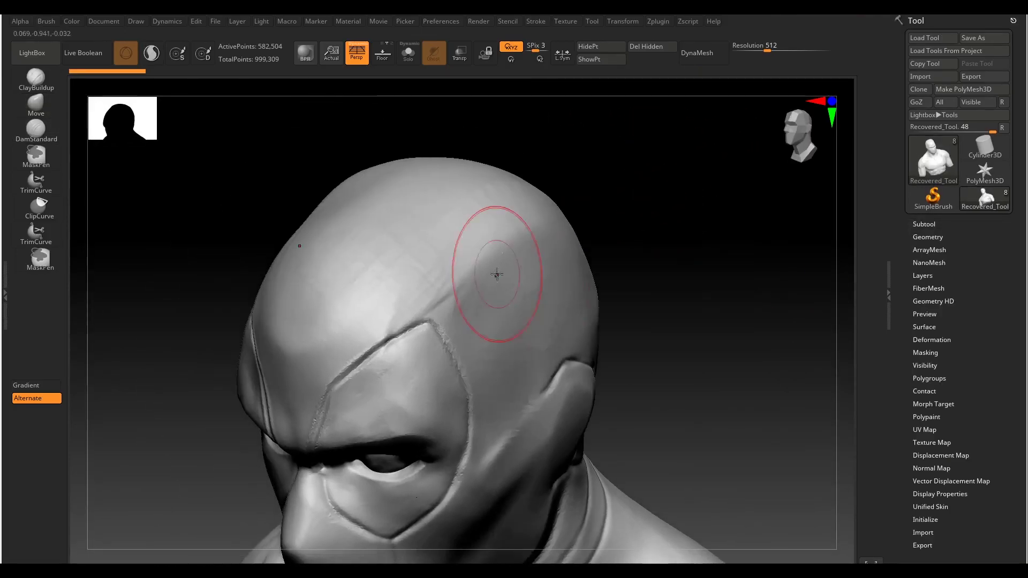
right_click_drag(638, 239, 613, 241)
key("space")
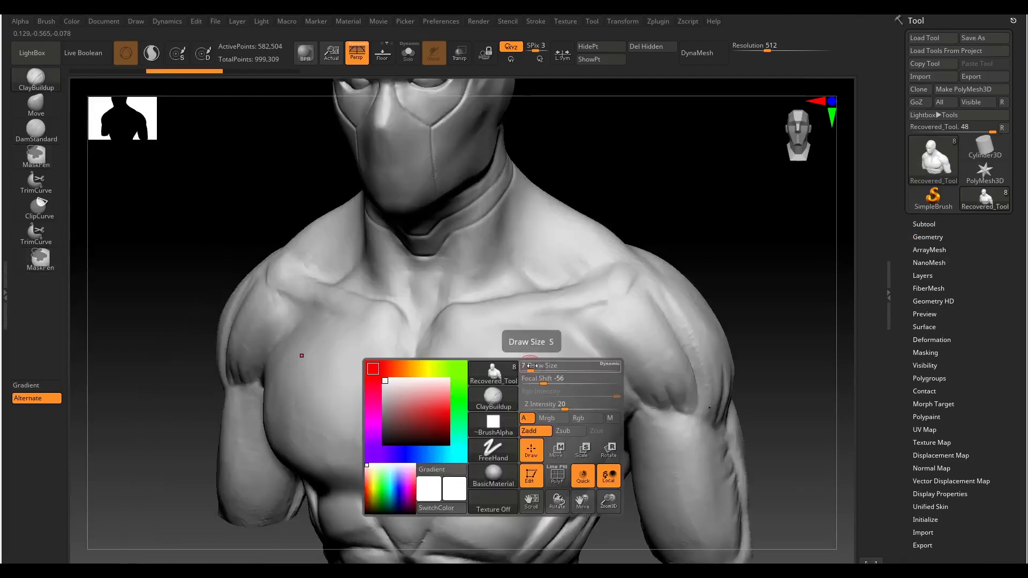
right_click_drag(670, 185, 559, 240)
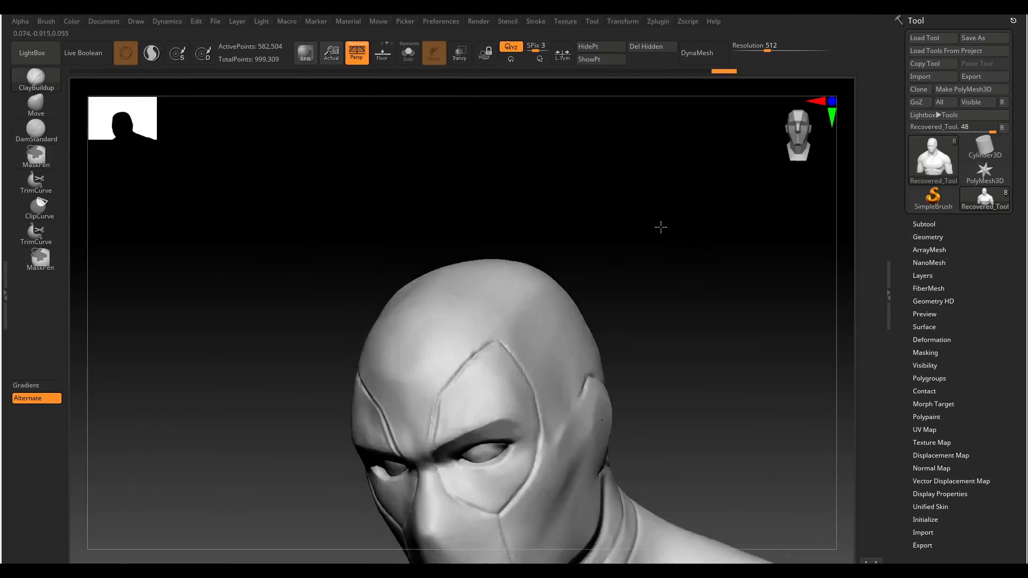
right_click_drag(661, 227, 667, 276)
Carve a DamStandard seam over the skull and down the back of the head.
key("space")
left_click(695, 230)
mouse_move(695, 229)
right_mouse_down()
mouse_move(766, 298)
mouse_move(337, 419)
mouse_move(568, 253)
right_mouse_up()
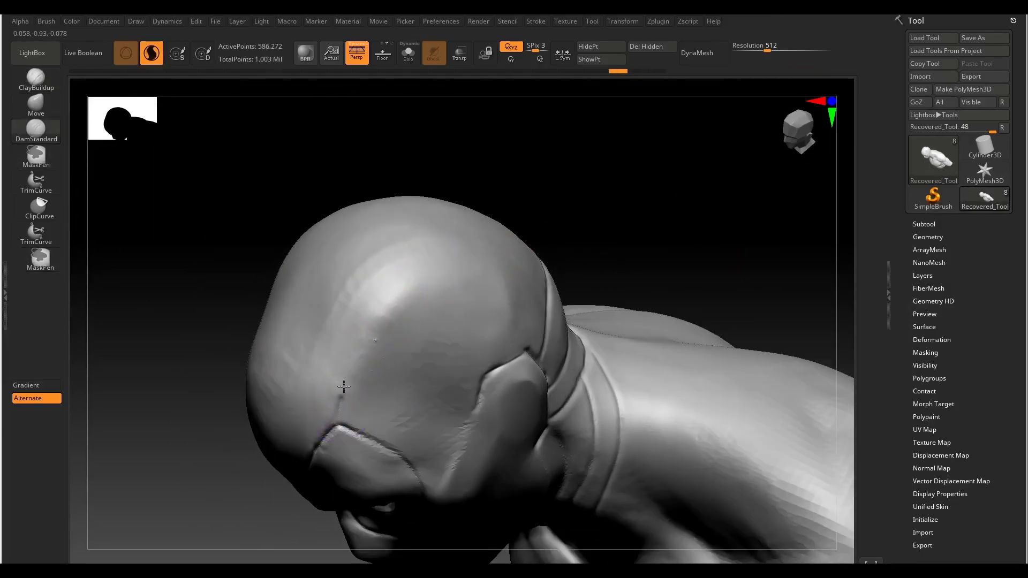
mouse_move(669, 238)
right_mouse_down()
mouse_move(666, 264)
mouse_move(653, 221)
right_mouse_up()
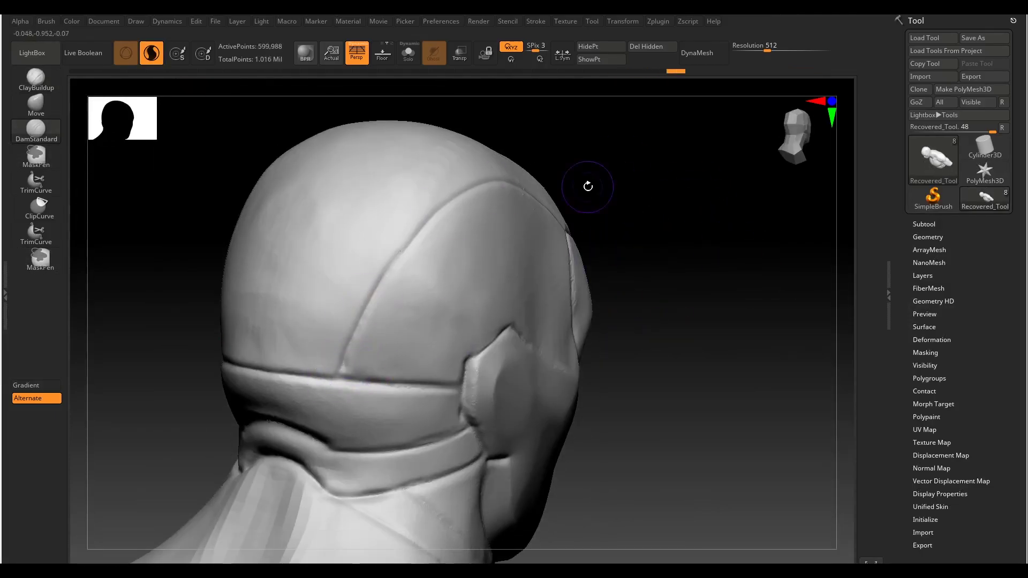
mouse_move(588, 186)
right_mouse_down()
mouse_move(436, 207)
mouse_move(486, 356)
mouse_move(541, 332)
mouse_move(589, 212)
mouse_move(546, 252)
mouse_move(461, 214)
mouse_move(689, 427)
mouse_move(633, 261)
mouse_move(652, 276)
mouse_move(578, 190)
mouse_move(426, 276)
right_mouse_up()
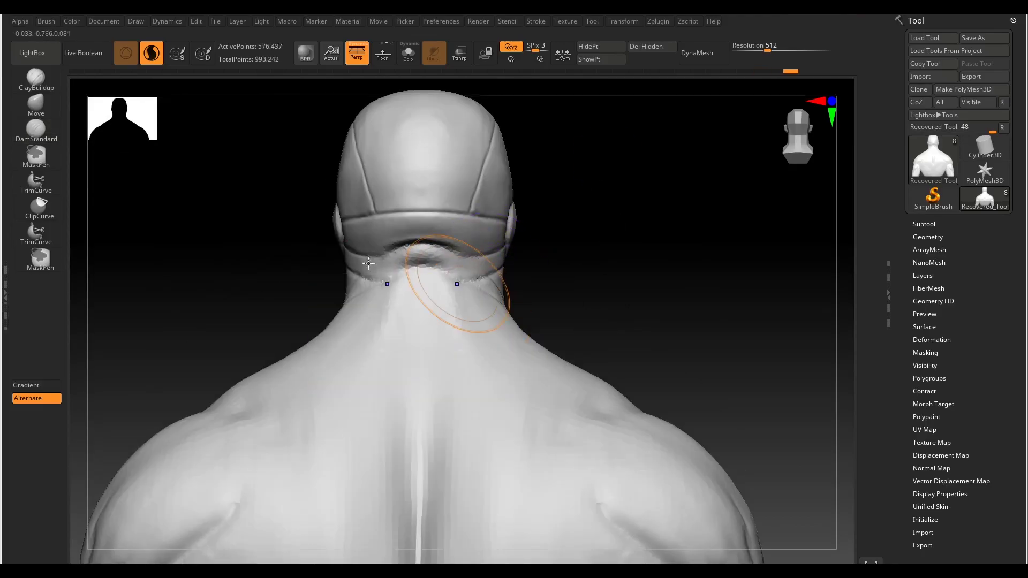
mouse_move(368, 262)
right_mouse_down()
mouse_move(677, 264)
mouse_move(344, 291)
mouse_move(270, 351)
mouse_move(589, 161)
right_mouse_up()
key("ctrl+z")
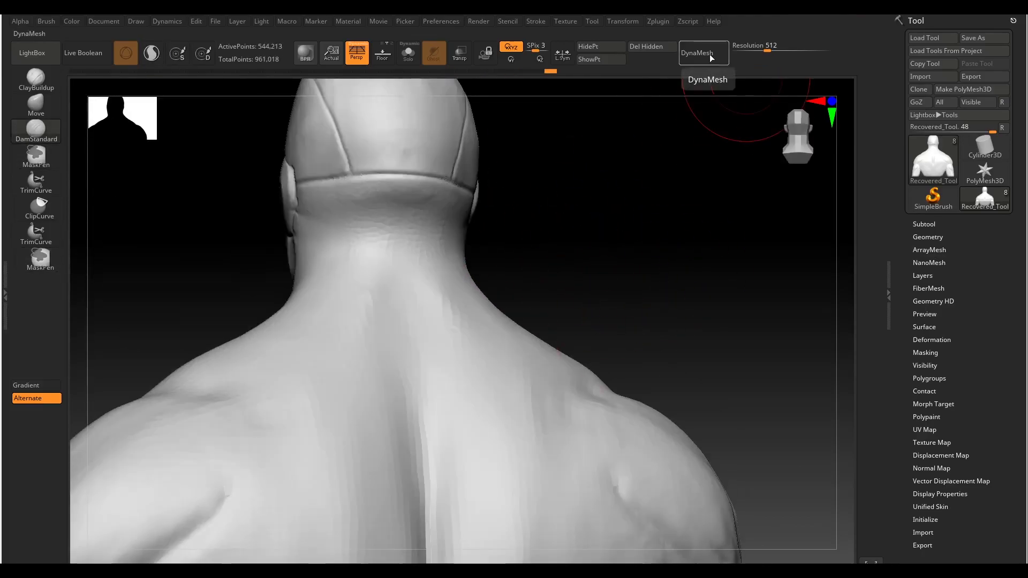
right_click_drag(682, 227, 320, 155)
Cut both strap outlines with DamStandard from the shoulders down the upper back.
left_click(36, 128)
key("f")
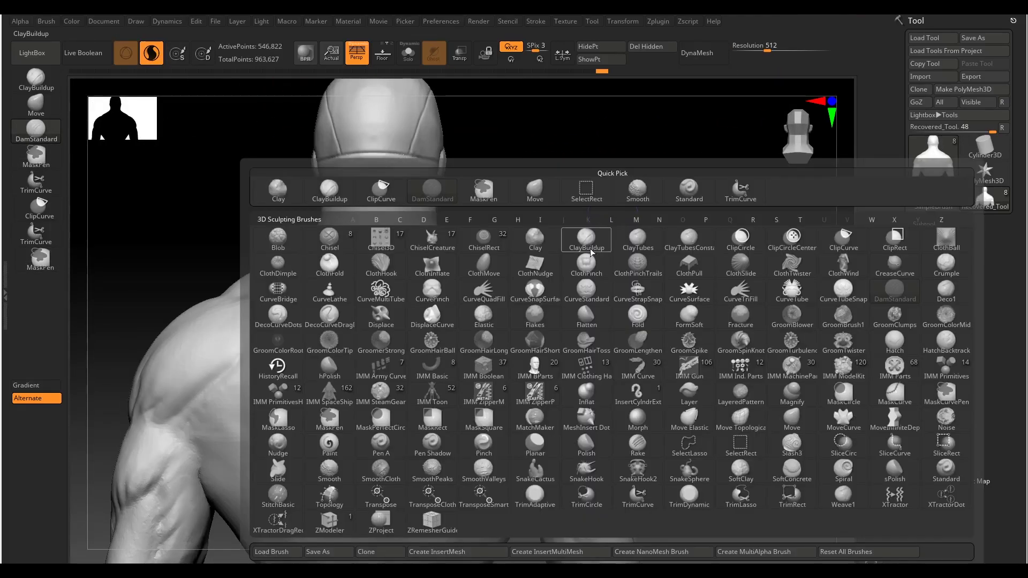
right_click_drag(246, 289, 335, 276, "alt")
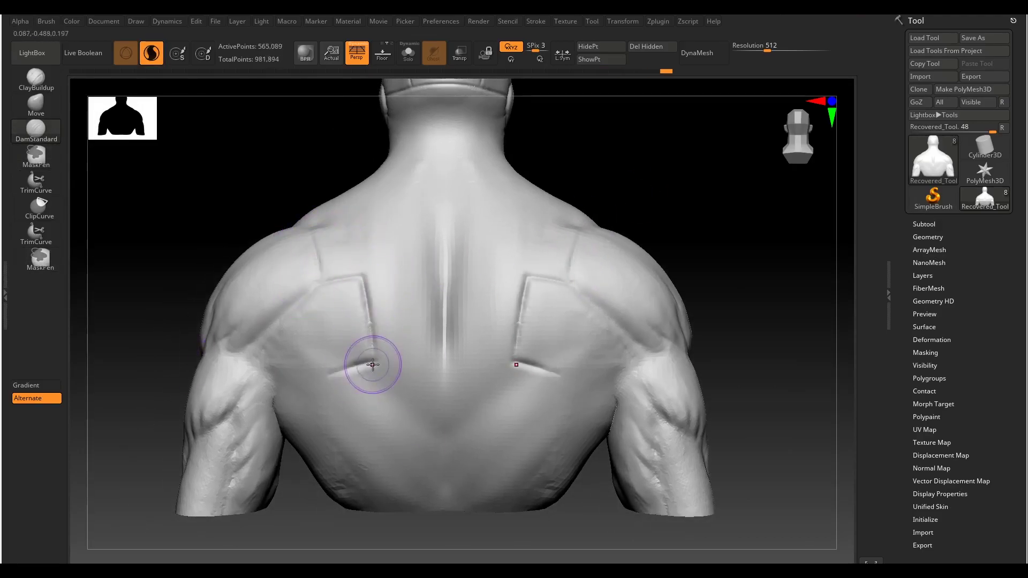
left_click_drag(372, 364, 349, 371)
mouse_move(349, 371)
right_mouse_down()
mouse_move(613, 305)
mouse_move(449, 445)
right_mouse_up()
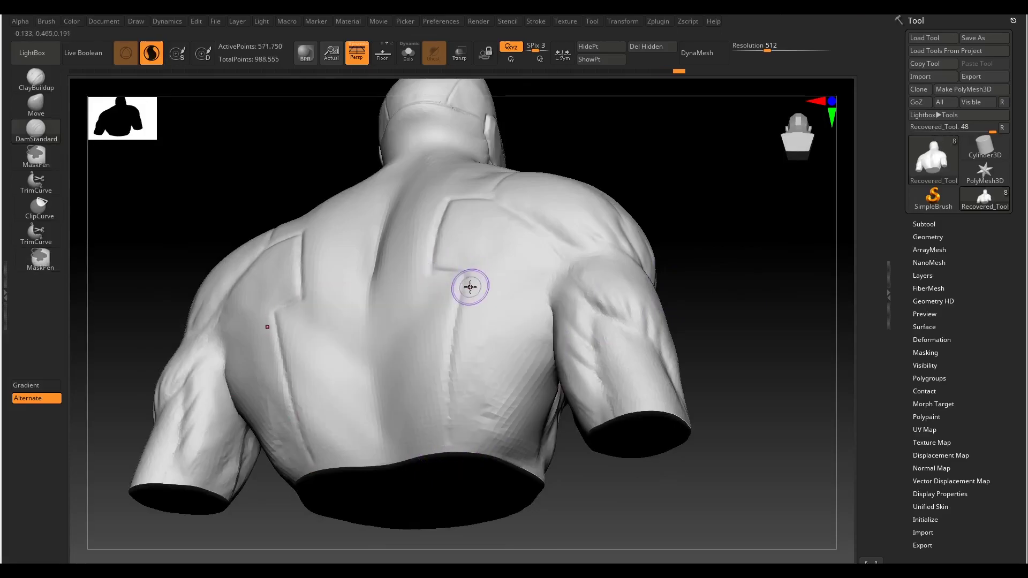
left_click_drag(470, 287, 461, 326)
right_click_drag(460, 326, 448, 455)
left_click_drag(482, 354, 509, 328)
mouse_move(509, 328)
right_mouse_down()
mouse_move(589, 268)
mouse_move(687, 309)
mouse_move(718, 191)
mouse_move(743, 294)
right_mouse_up()
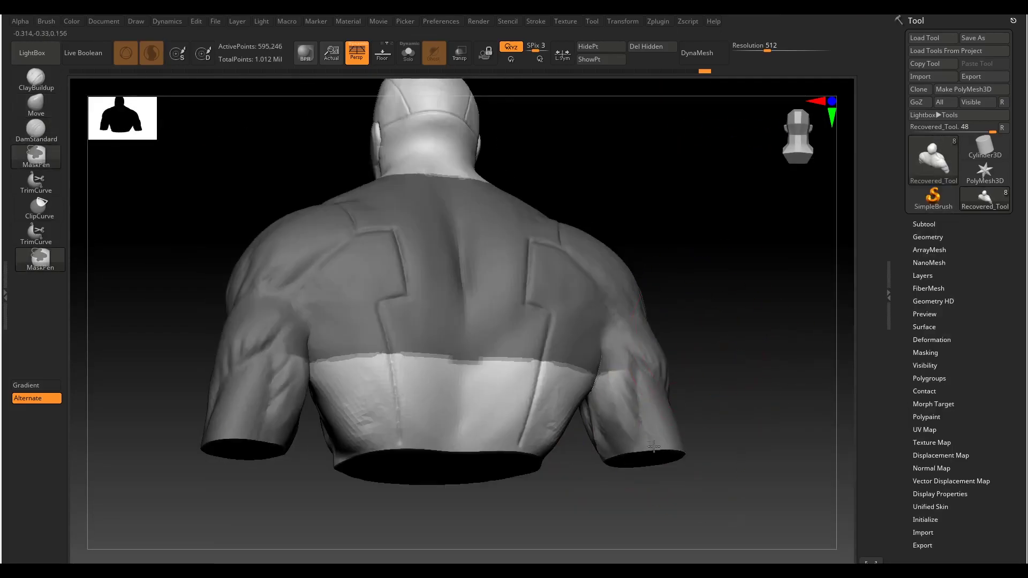
mouse_move(654, 446)
right_mouse_down()
mouse_move(605, 348)
mouse_move(345, 248)
mouse_move(626, 419)
mouse_move(482, 321)
mouse_move(344, 333)
mouse_move(708, 349)
mouse_move(566, 303)
mouse_move(367, 409)
mouse_move(641, 200)
mouse_move(655, 201)
mouse_move(660, 269)
right_mouse_up()
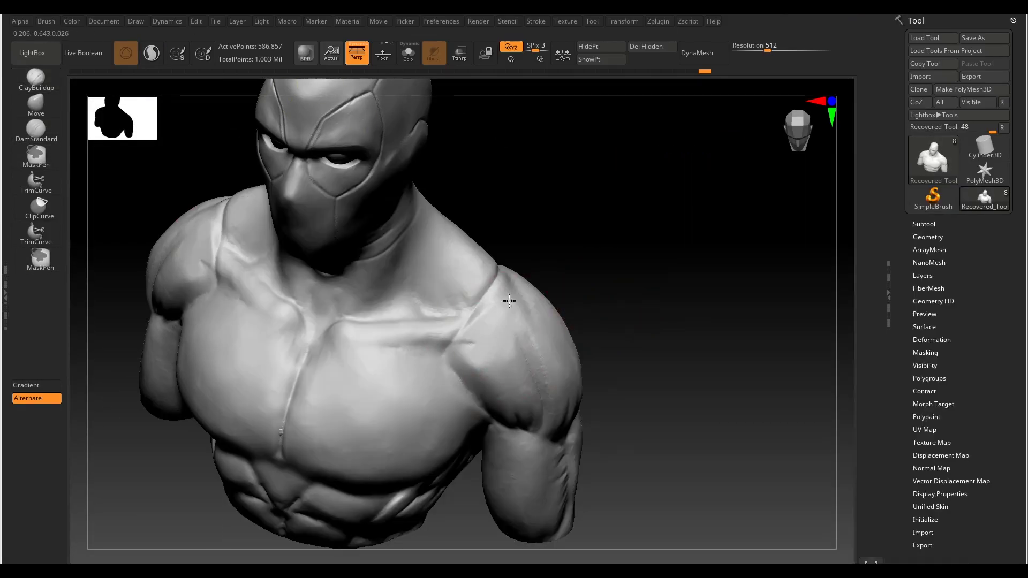
Inspect the chest, flexed arm and shoulders, toggling Sculptris Pro.
mouse_move(509, 301)
right_mouse_down()
mouse_move(560, 374)
mouse_move(826, 339)
mouse_move(674, 282)
mouse_move(704, 273)
mouse_move(447, 339)
mouse_move(566, 298)
mouse_move(598, 260)
mouse_move(666, 248)
mouse_move(707, 268)
mouse_move(433, 352)
right_mouse_up()
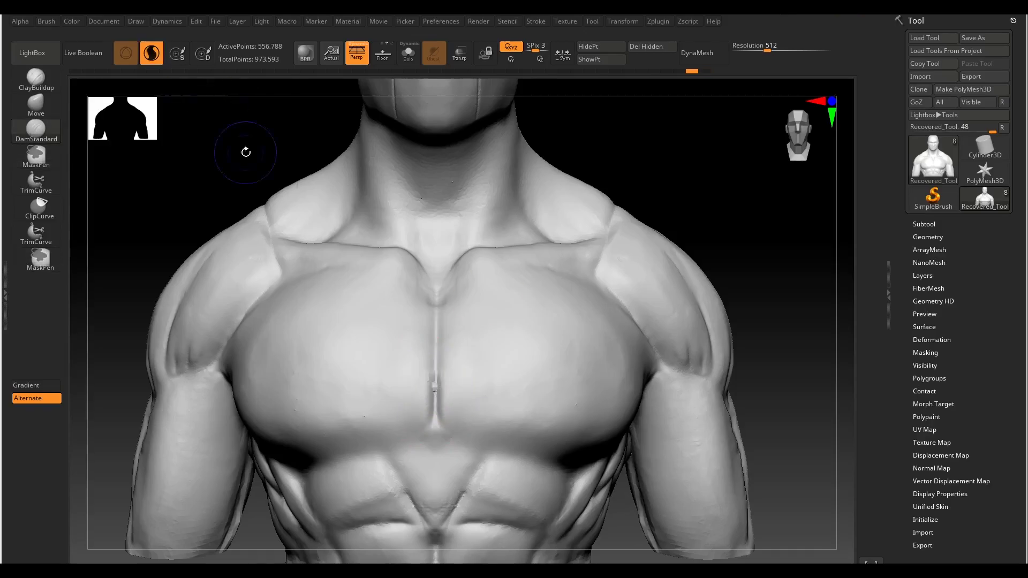
mouse_move(584, 342)
right_mouse_down("alt")
mouse_move(703, 284)
mouse_move(487, 207)
mouse_move(703, 218)
mouse_move(561, 359)
mouse_move(666, 294)
mouse_move(592, 340)
mouse_move(727, 337)
mouse_move(603, 415)
mouse_move(592, 420)
mouse_move(507, 327)
right_mouse_up("alt")
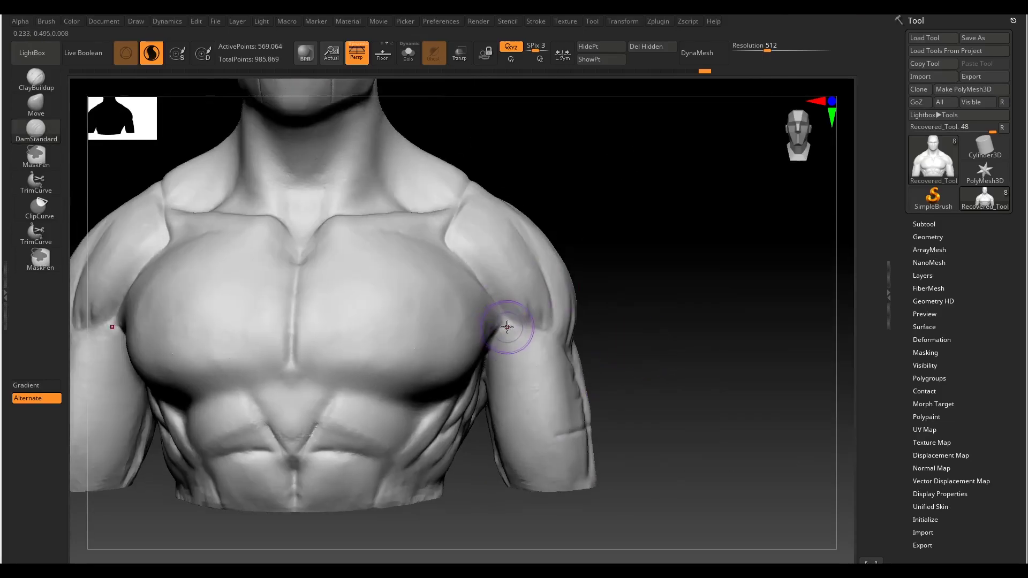
mouse_move(559, 435)
right_mouse_down()
mouse_move(787, 372)
mouse_move(466, 420)
right_mouse_up()
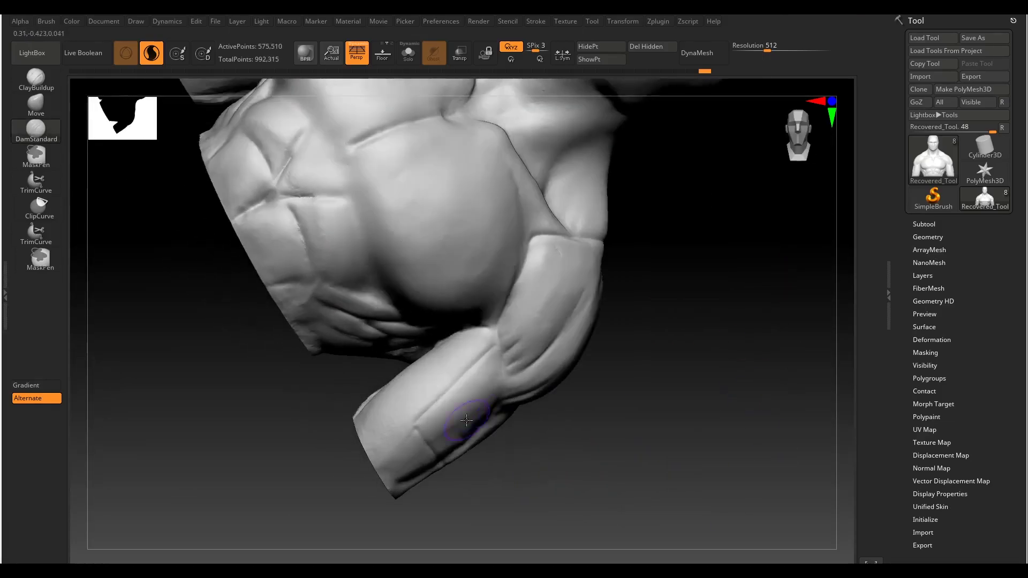
mouse_move(461, 378)
right_mouse_down()
mouse_move(699, 368)
mouse_move(638, 348)
mouse_move(686, 298)
mouse_move(677, 238)
mouse_move(542, 330)
mouse_move(447, 360)
mouse_move(469, 374)
mouse_move(654, 179)
mouse_move(712, 276)
mouse_move(557, 298)
mouse_move(617, 260)
mouse_move(551, 321)
mouse_move(486, 316)
mouse_move(555, 314)
mouse_move(421, 434)
mouse_move(474, 380)
right_mouse_up()
key("space")
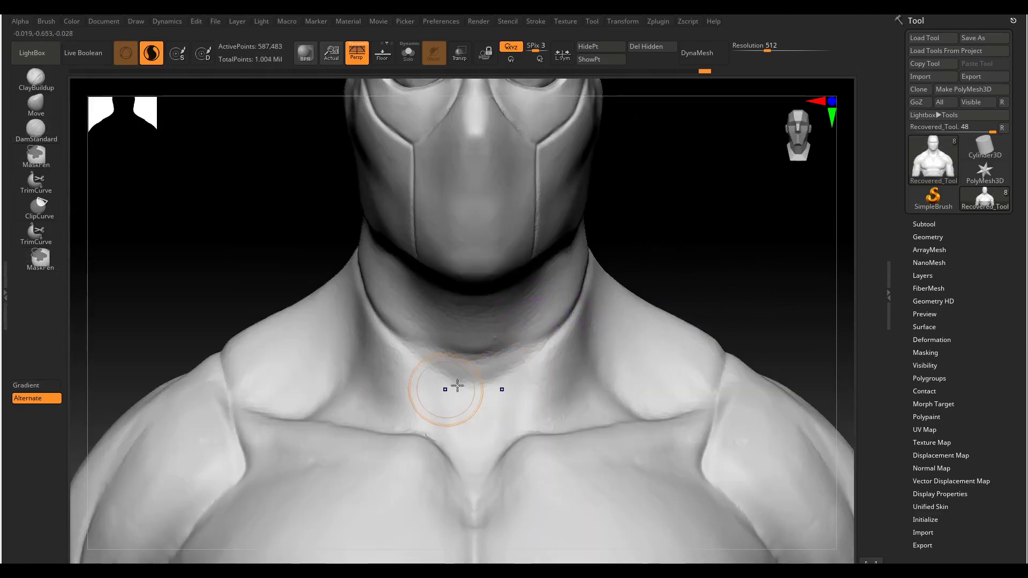
right_click_drag(698, 217, 629, 321)
right_click_drag(529, 348, 468, 394, "alt")
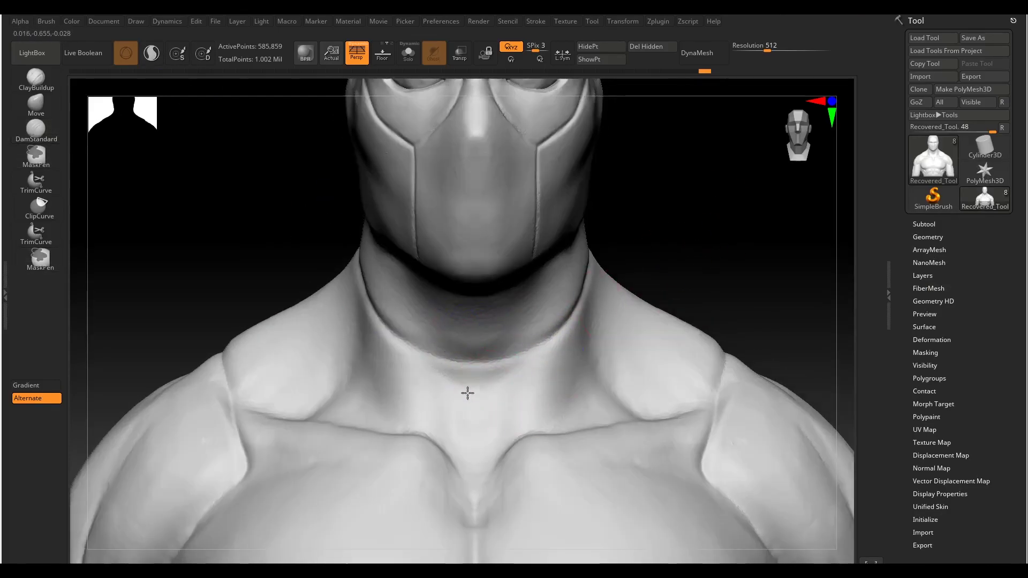
key("f")
mouse_move(652, 285)
right_mouse_down()
mouse_move(643, 319)
mouse_move(624, 248)
right_mouse_up()
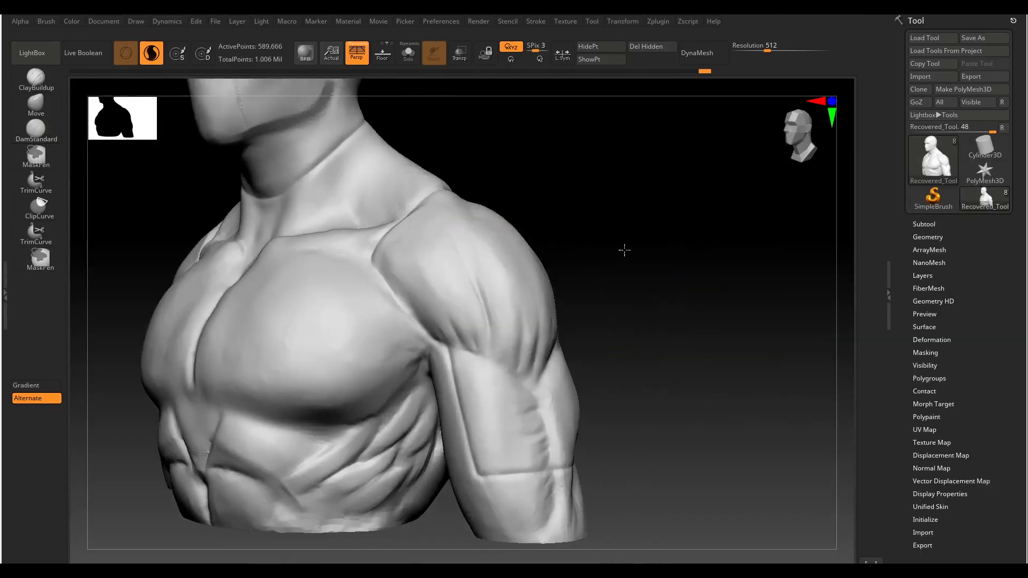
Work the strap seams around the chest sides and flanks, masking a rear-shoulder strip.
left_click(151, 52)
mouse_move(375, 214)
right_mouse_down()
mouse_move(489, 312)
mouse_move(536, 322)
mouse_move(654, 305)
mouse_move(659, 314)
right_mouse_up()
key("f")
left_click_drag(632, 377, 606, 346)
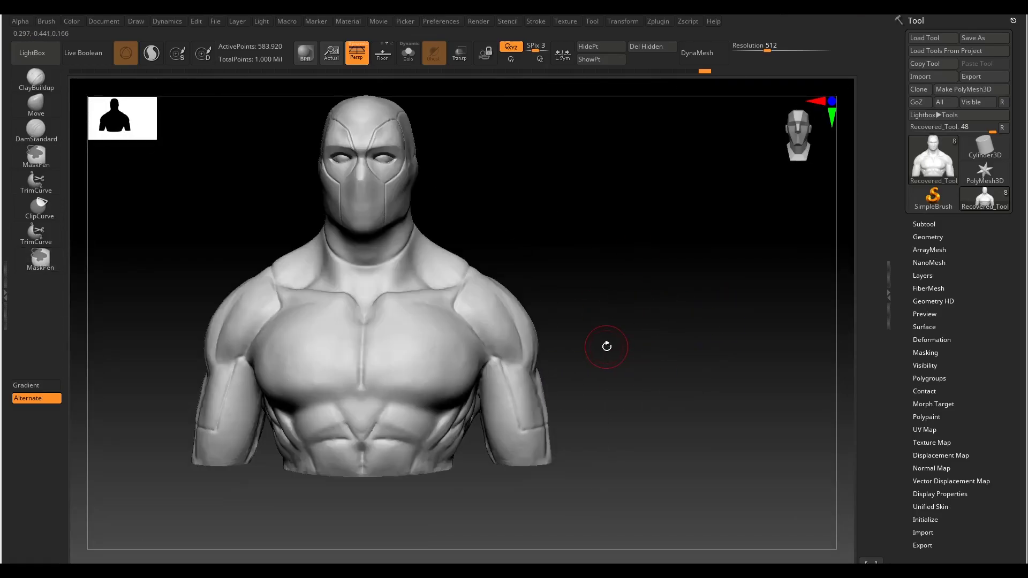
mouse_move(584, 312)
left_mouse_down("alt")
mouse_move(640, 285)
mouse_move(466, 328)
mouse_move(649, 321)
mouse_move(376, 349)
left_mouse_up("alt")
left_click_drag(241, 399, 417, 309, "alt")
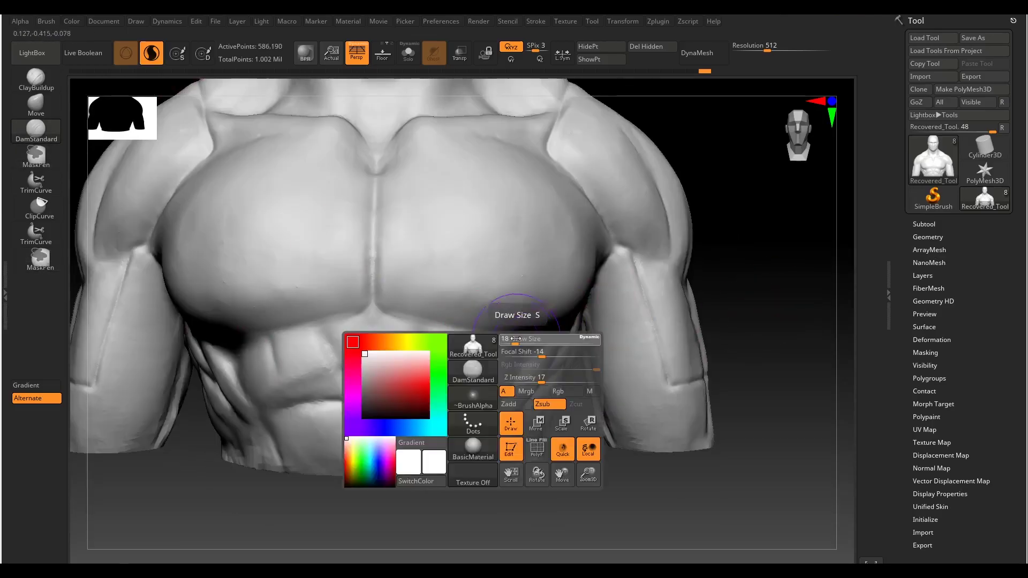
right_click_drag(483, 341, 482, 374)
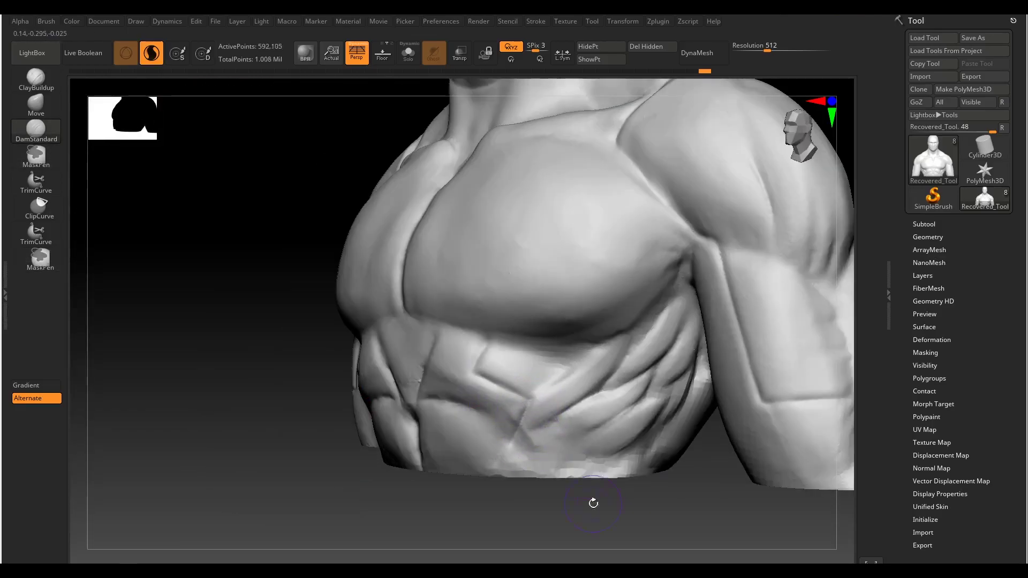
left_click_drag(593, 503, 511, 355, "shift")
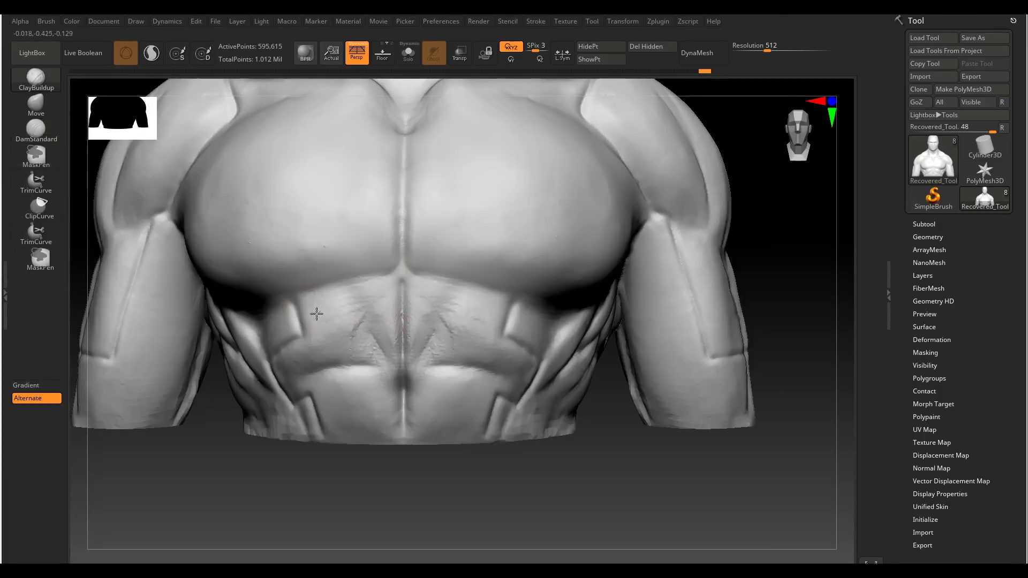
right_click_drag(316, 313, 423, 320)
mouse_move(452, 350)
right_mouse_down()
mouse_move(489, 390)
mouse_move(458, 341)
right_mouse_up()
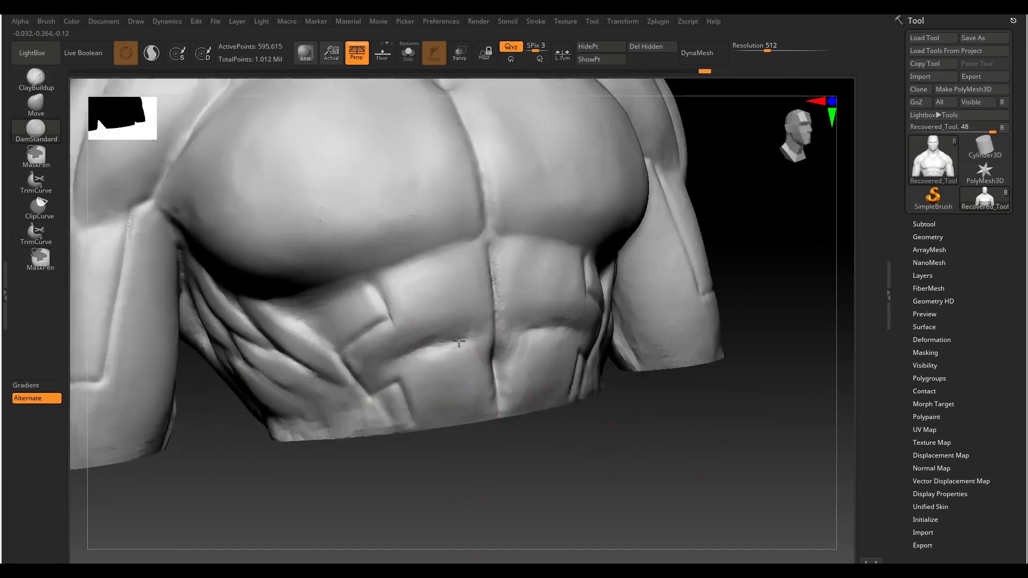
mouse_move(557, 471)
right_mouse_down()
mouse_move(493, 268)
mouse_move(569, 363)
mouse_move(360, 321)
mouse_move(467, 358)
right_mouse_up()
mouse_move(329, 508)
right_mouse_down()
mouse_move(436, 425)
mouse_move(688, 284)
mouse_move(409, 385)
mouse_move(671, 266)
mouse_move(649, 294)
mouse_move(658, 337)
mouse_move(700, 236)
mouse_move(707, 305)
mouse_move(637, 355)
mouse_move(588, 343)
mouse_move(520, 348)
mouse_move(693, 389)
mouse_move(452, 408)
mouse_move(579, 206)
right_mouse_up()
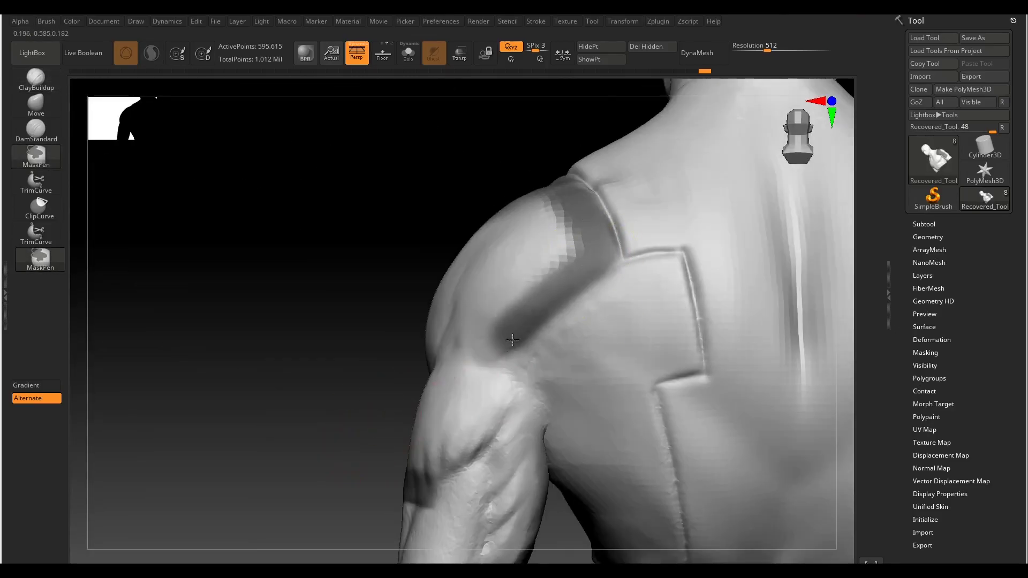
Orbit to side and three-quarter views of the shoulder and upper arm.
right_click_drag(513, 340, 591, 378)
mouse_move(297, 434)
right_mouse_down()
mouse_move(679, 362)
mouse_move(416, 348)
right_mouse_up()
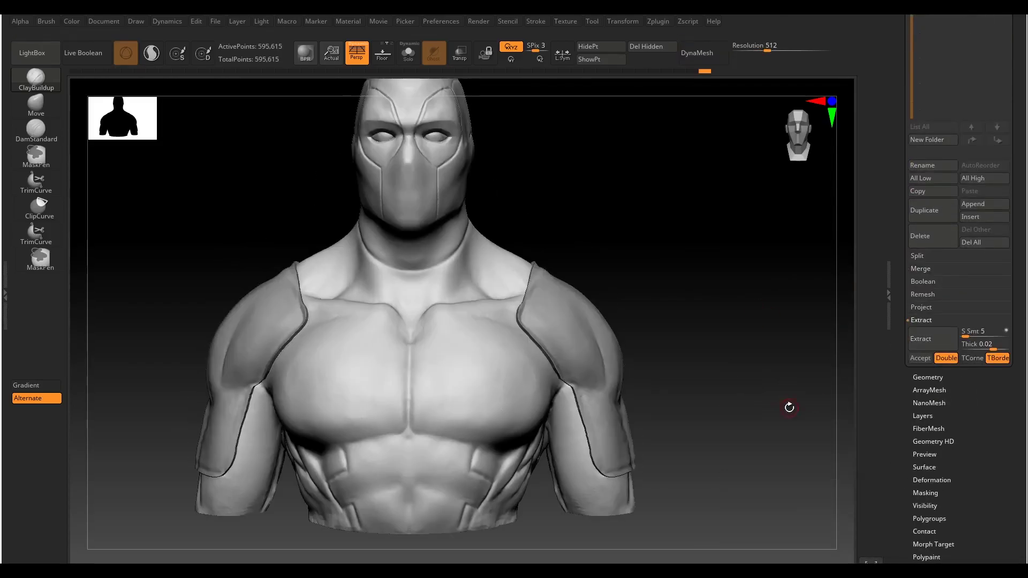
left_click_drag(789, 408, 850, 357)
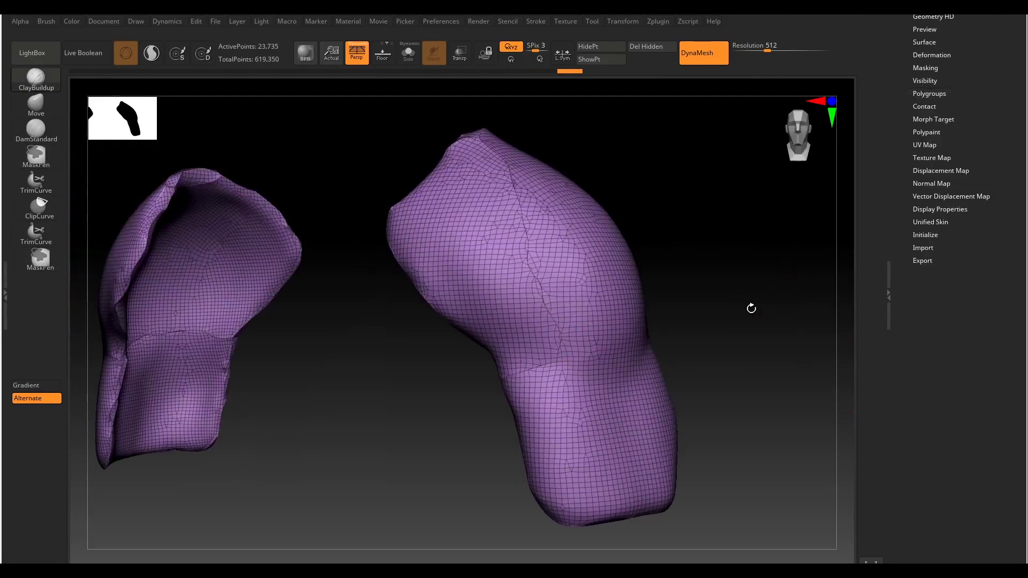
Pick TrimCurve and isolate the extracted shoulder-piece subtool.
key("b")
key("t")
key("c")
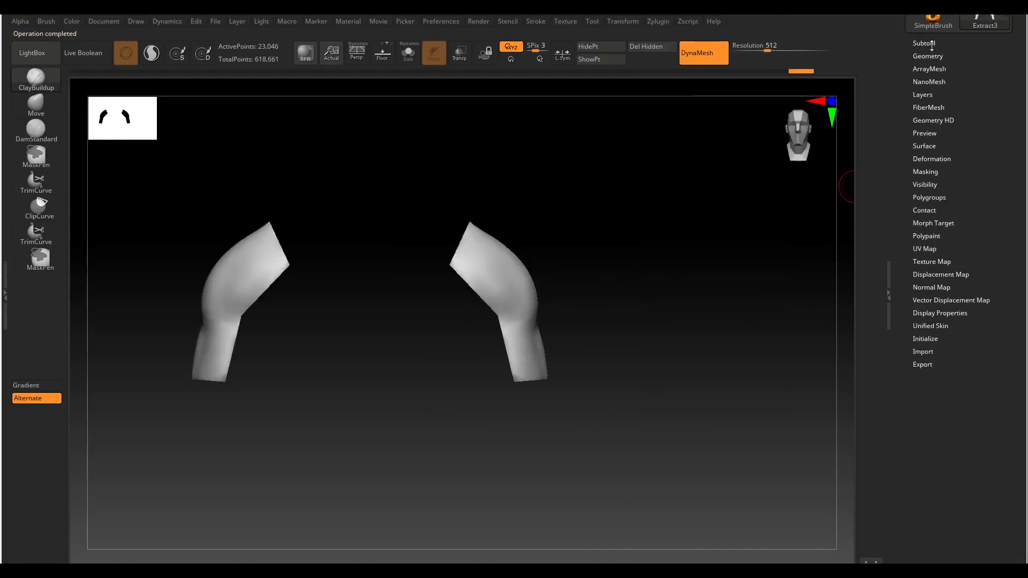
left_click(924, 43)
mouse_move(586, 311)
left_mouse_down("alt")
mouse_move(681, 328)
mouse_move(726, 289)
mouse_move(835, 268)
left_mouse_up("alt")
mouse_move(518, 399)
left_mouse_down("alt")
mouse_move(730, 333)
mouse_move(626, 356)
mouse_move(686, 333)
mouse_move(720, 181)
left_mouse_up("alt")
key("ctrl+shift")
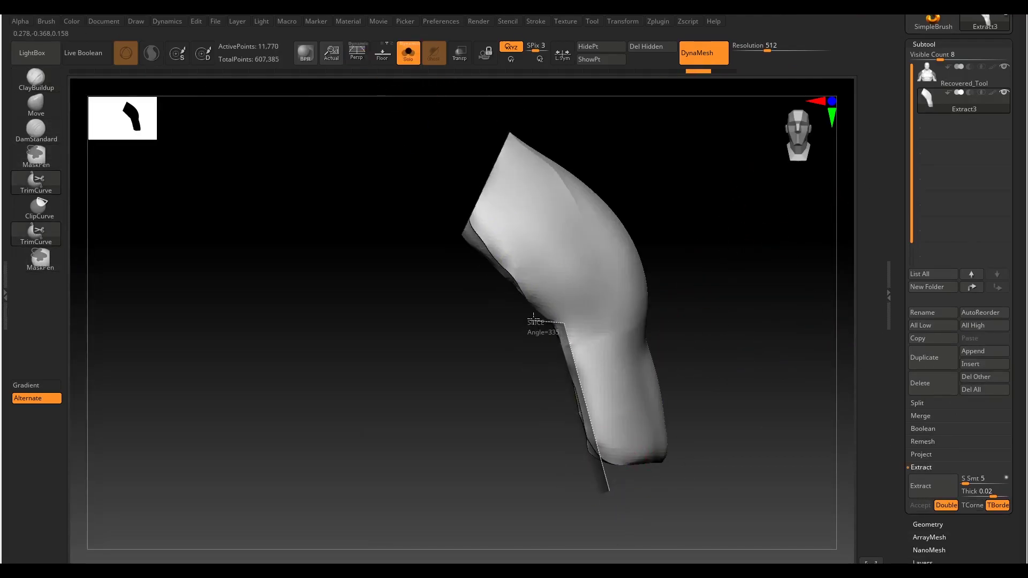
Trim the shoulder piece's edges and mirror it with SubTool Master.
left_click_drag(427, 190, 427, 189, "ctrl+shift")
mouse_move(570, 347)
left_mouse_down("ctrl+shift")
mouse_move(426, 186)
mouse_move(453, 192)
left_mouse_up("ctrl+shift")
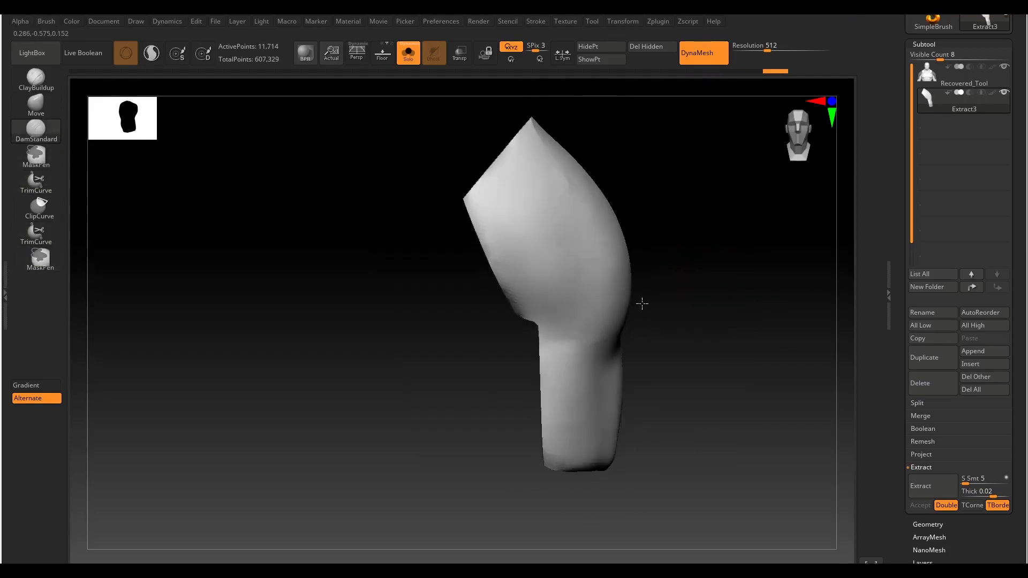
left_click(658, 21)
left_click(662, 230)
left_click(435, 60)
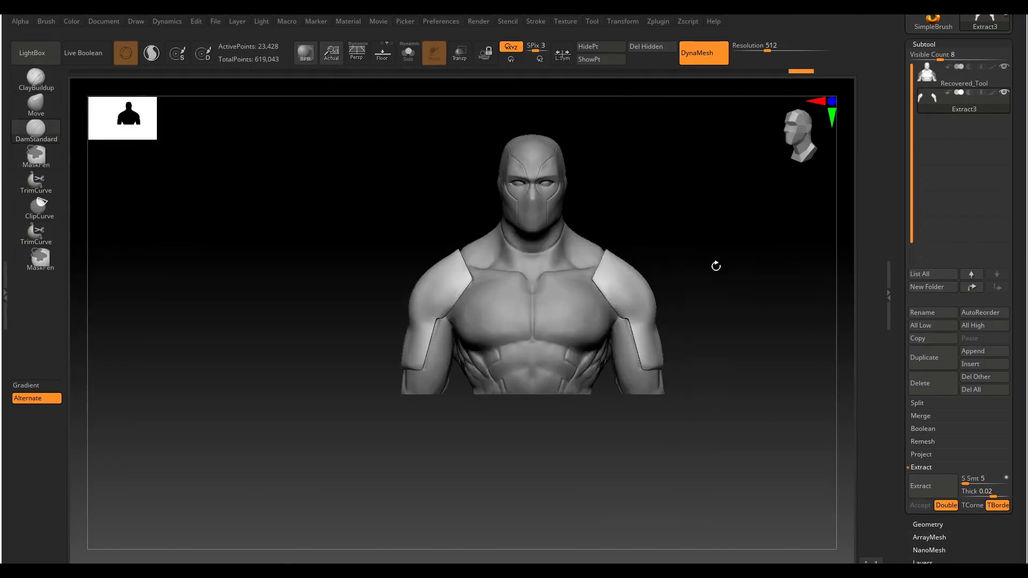
mouse_move(626, 305)
left_mouse_down()
mouse_move(533, 357)
mouse_move(603, 309)
mouse_move(459, 459)
mouse_move(676, 307)
mouse_move(589, 299)
mouse_move(649, 287)
mouse_move(509, 355)
mouse_move(464, 441)
mouse_move(613, 273)
mouse_move(429, 379)
mouse_move(624, 328)
mouse_move(405, 390)
mouse_move(326, 458)
mouse_move(534, 338)
left_mouse_up()
Slice straight across the ends of both shoulder pads with SliceCurve.
mouse_move(408, 361)
left_mouse_down()
mouse_move(514, 321)
mouse_move(711, 284)
mouse_move(665, 268)
left_mouse_up()
key("b")
key("s")
key("t")
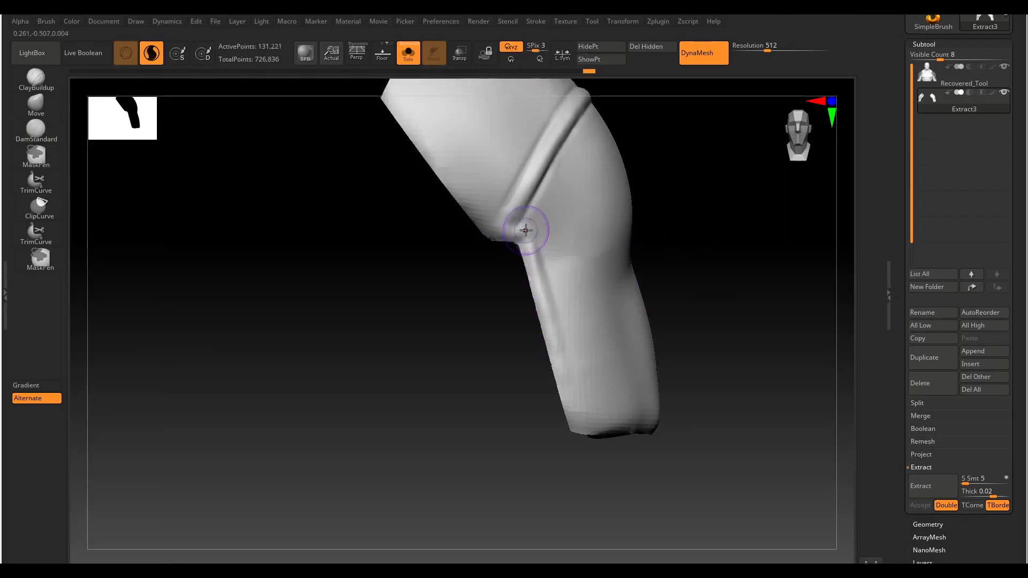
left_click_drag(578, 432, 650, 348)
left_click_drag(760, 382, 329, 381, "ctrl+shift")
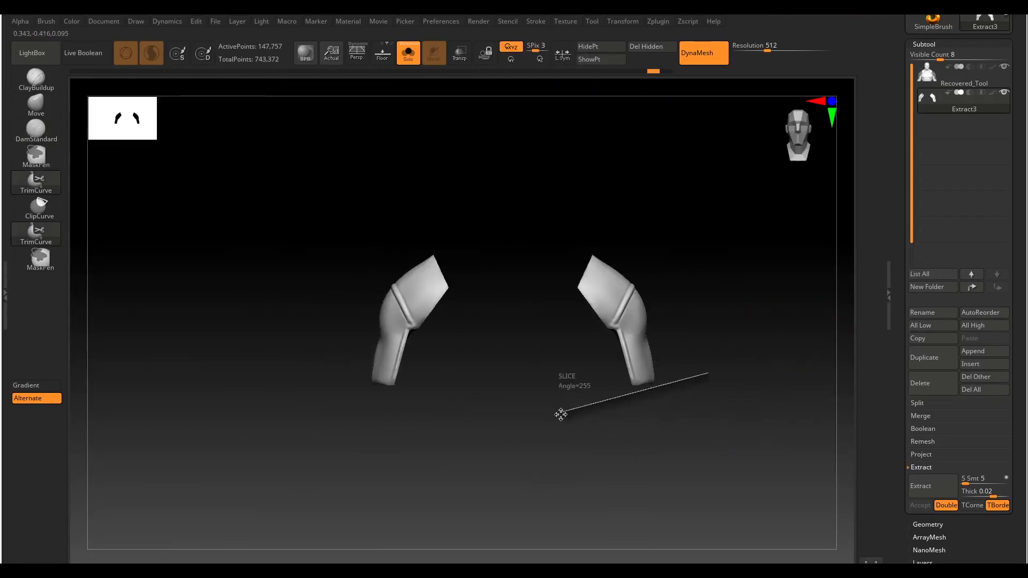
left_click_drag(560, 415, 560, 414, "ctrl+shift")
key("f")
left_click_drag(389, 438, 189, 403, "ctrl+shift")
Step back through the undo history to review earlier sculpting, ending on the full bust.
key("ctrl+z")
key("ctrl+z")
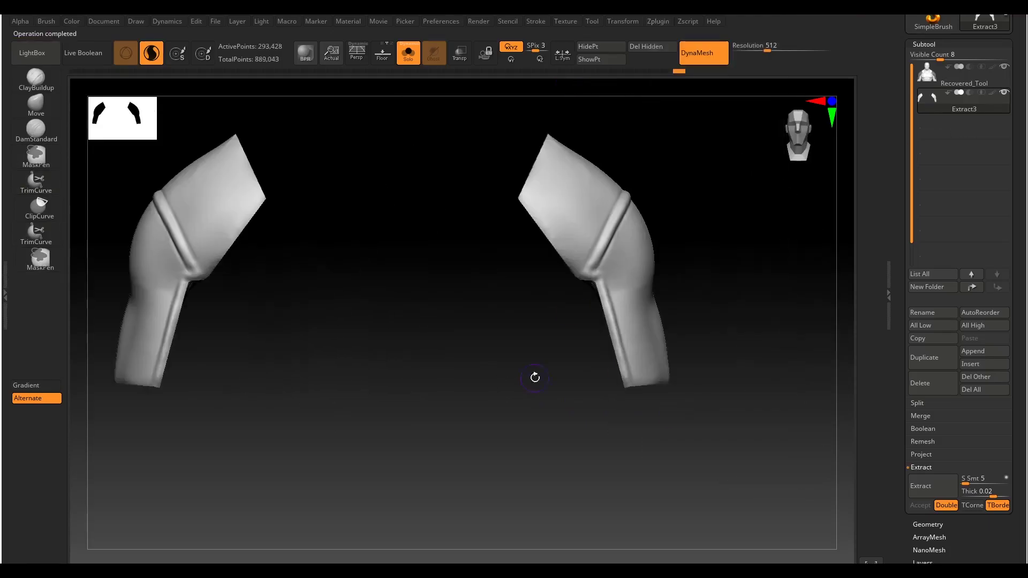
key("ctrl+z")
key("ctrl+z")
key("ctrl+z")
key("ctrl+z")
key("ctrl+z")
key("ctrl+z")
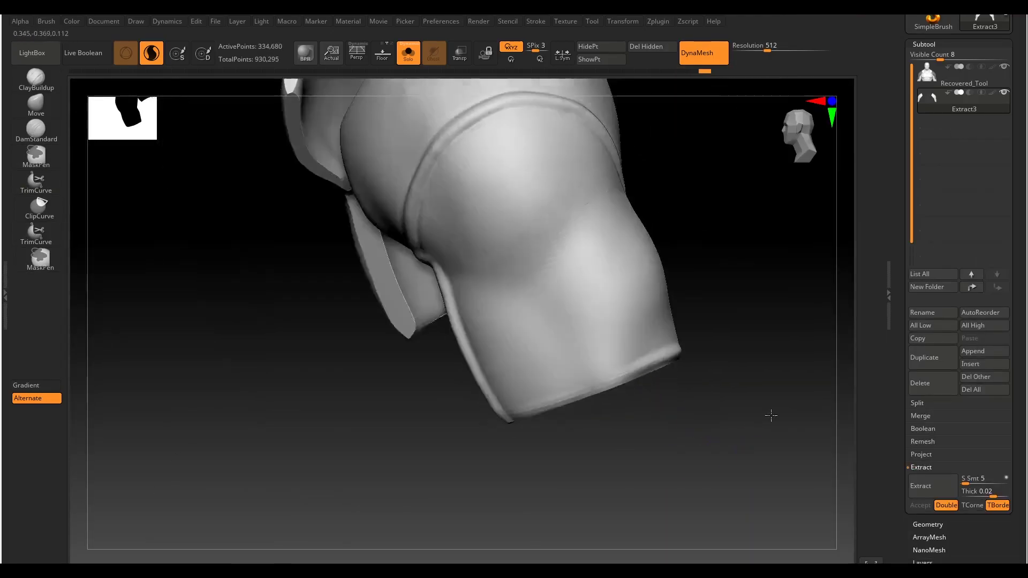
key("ctrl+z")
key("ctrl+z")
key("ctrl+z")
key("ctrl+z")
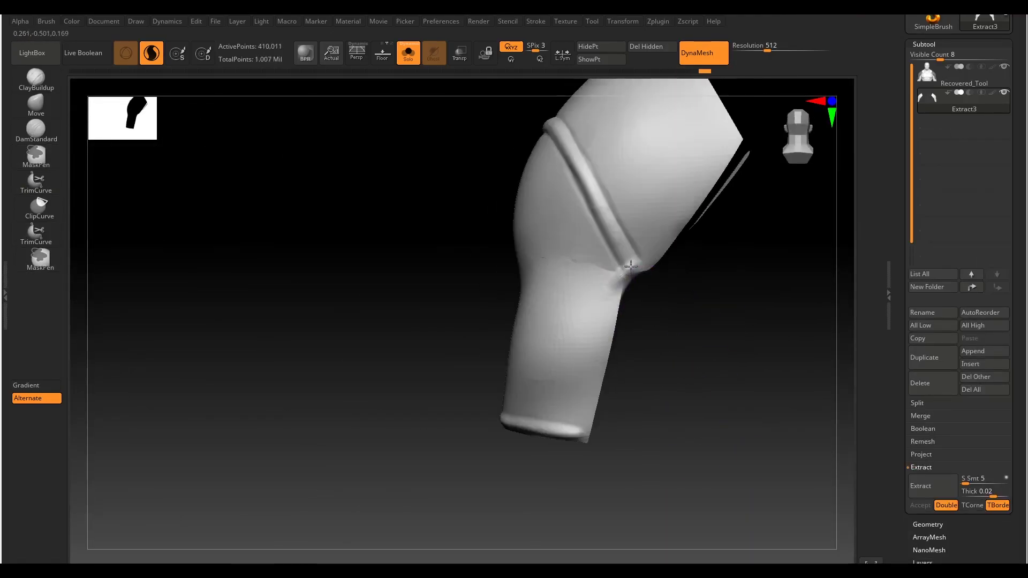
key("ctrl+z")
key("ctrl+z")
key("ctrl+z")
key("ctrl+z")
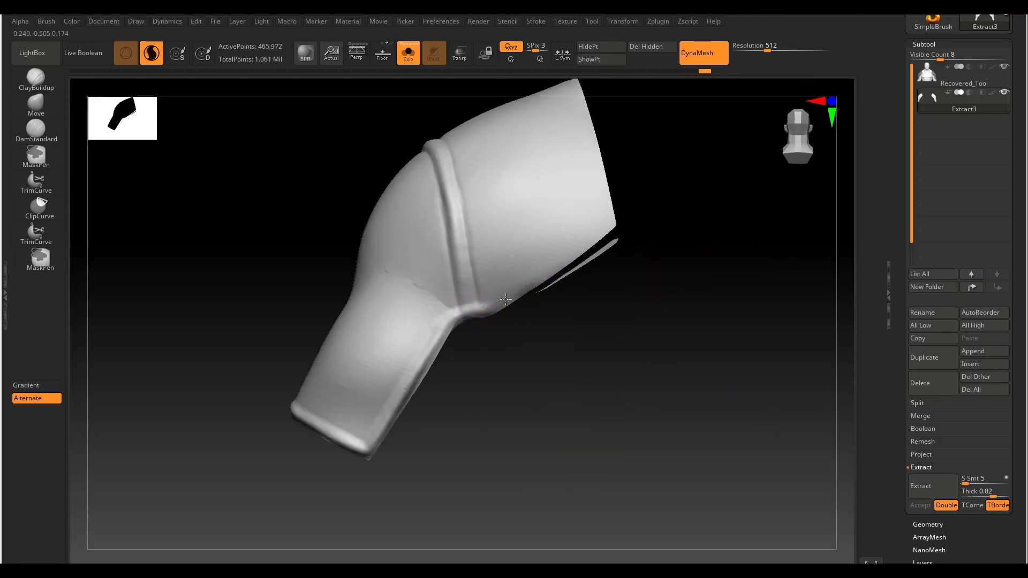
key("ctrl+z")
key("ctrl+z")
key("ctrl+z")
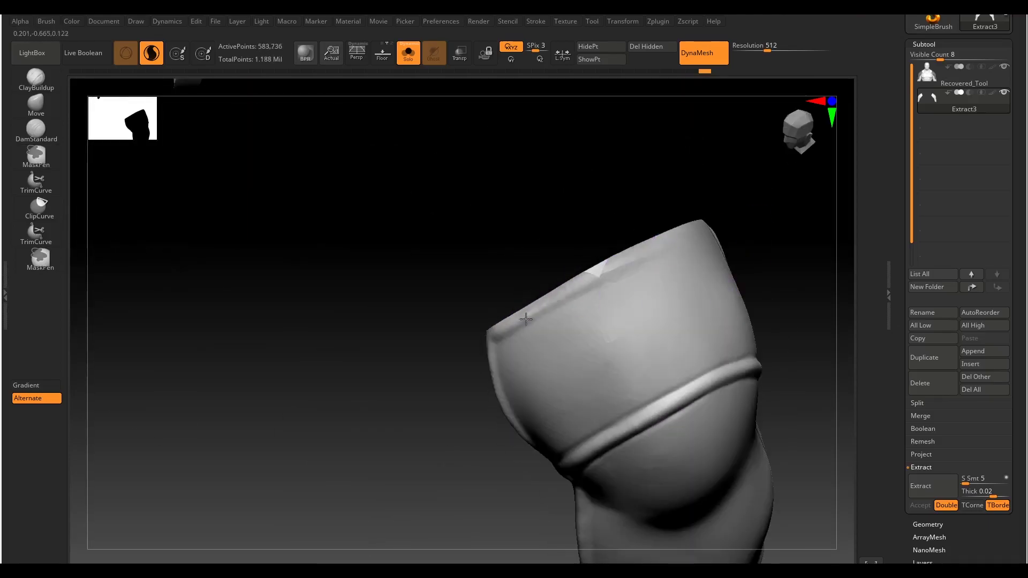
key("ctrl+z")
key("ctrl+z")
key("ctrl+z")
key("ctrl+z")
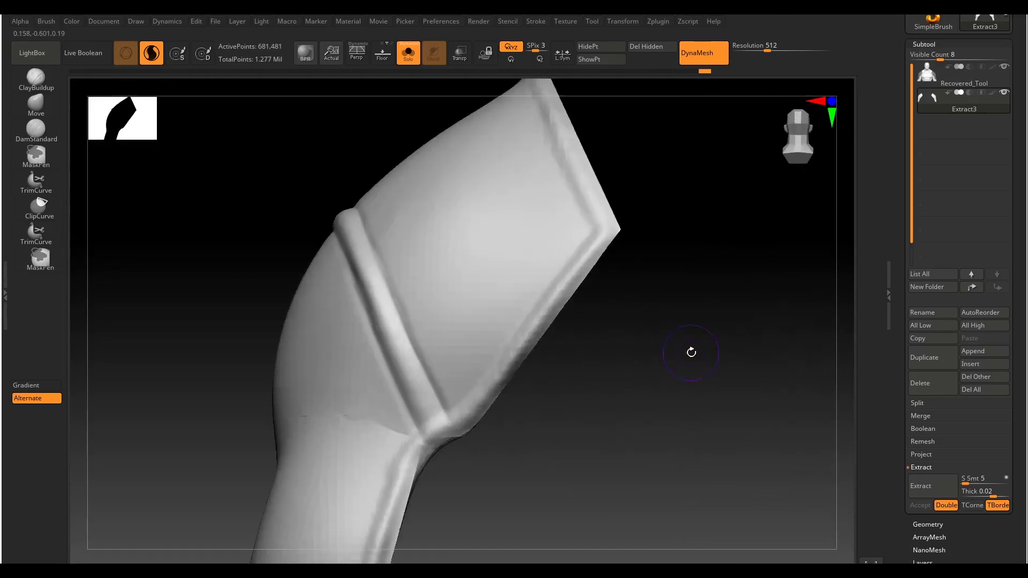
key("ctrl+z")
key("ctrl+z")
key("ctrl+z")
key("ctrl+z")
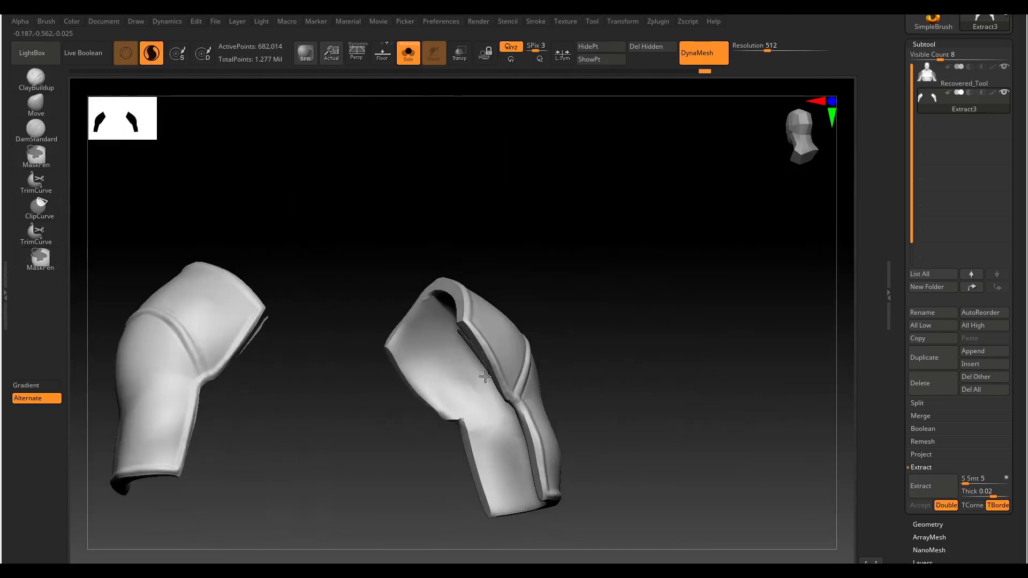
key("ctrl+z")
key("ctrl+z")
key("ctrl+z")
key("ctrl+z")
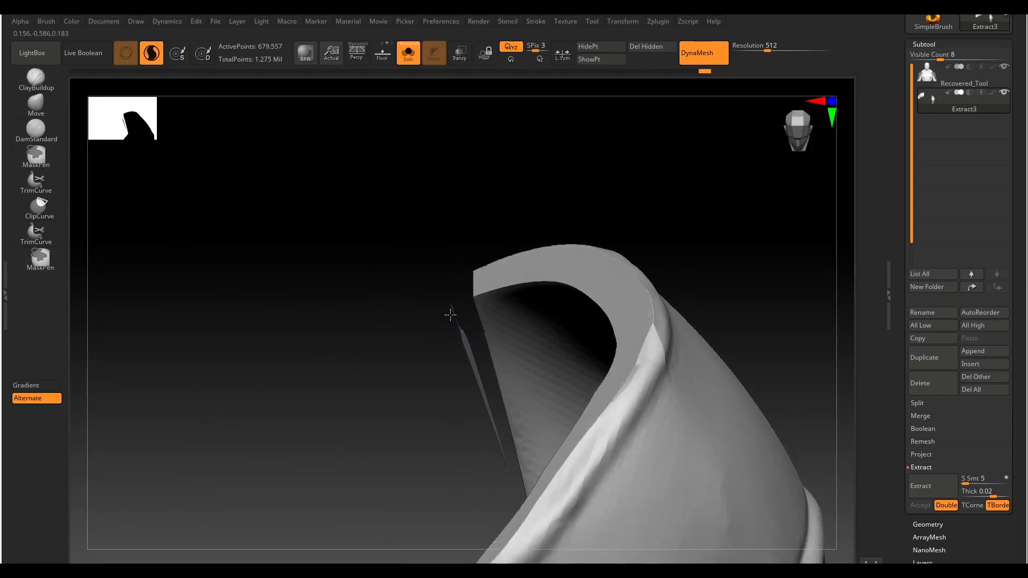
mouse_move(405, 405)
left_mouse_down()
mouse_move(438, 344)
mouse_move(452, 379)
mouse_move(477, 314)
mouse_move(584, 417)
left_mouse_up()
key("ctrl+z")
key("ctrl+z")
key("ctrl+z")
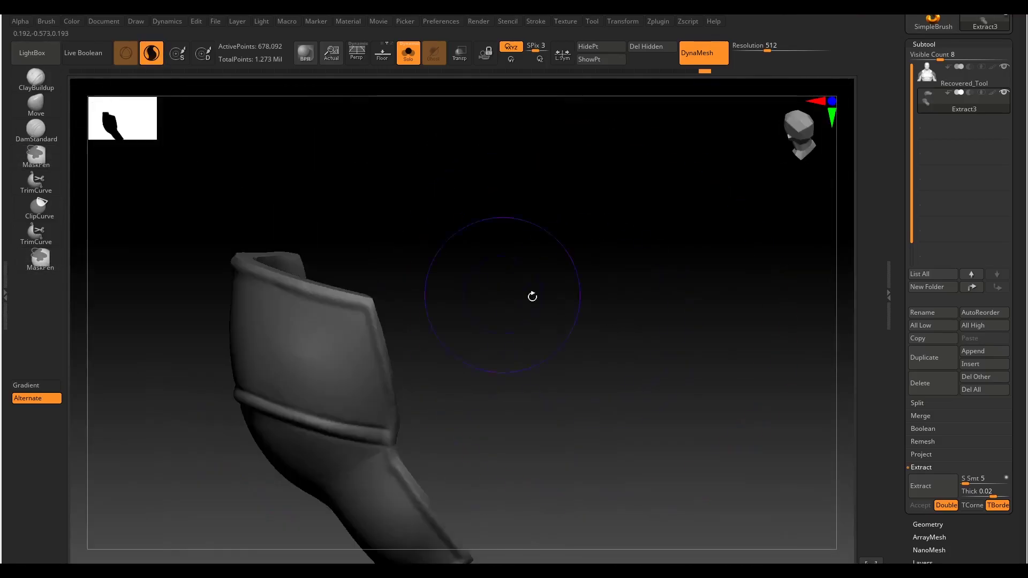
key("ctrl+z")
key("ctrl+z")
key("ctrl+z")
key("ctrl+z")
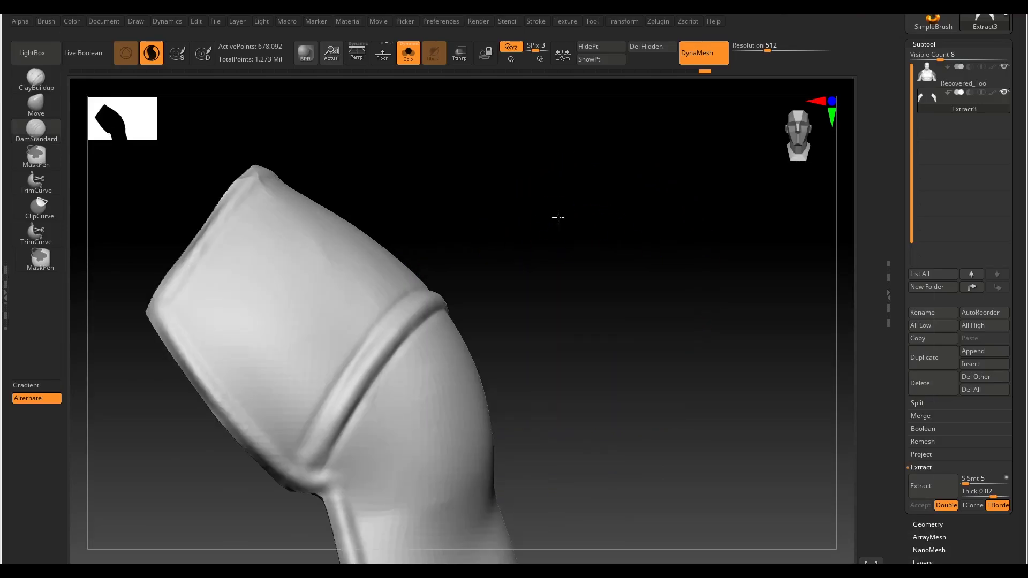
key("ctrl+z")
key("ctrl+z")
key("ctrl+z")
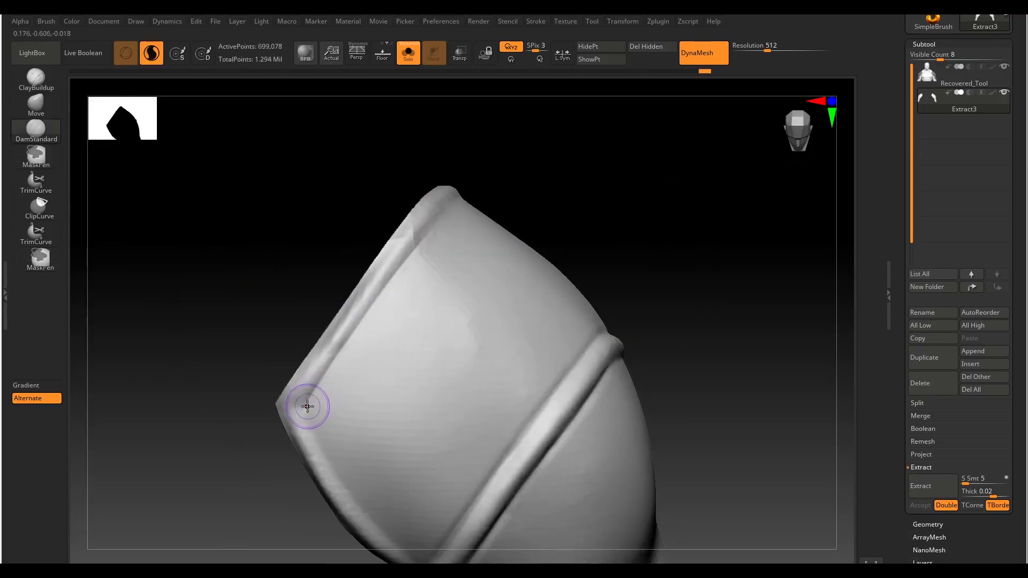
key("ctrl+z")
key("ctrl+z")
key("ctrl+z")
key("ctrl+z")
key("ctrl+z")
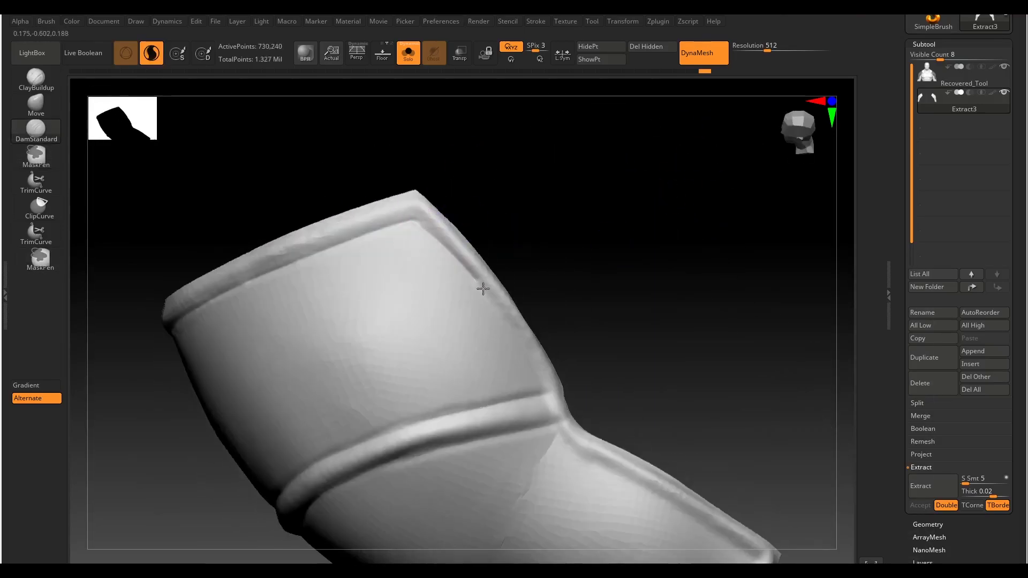
key("ctrl+z")
key("ctrl+z")
key("ctrl+z")
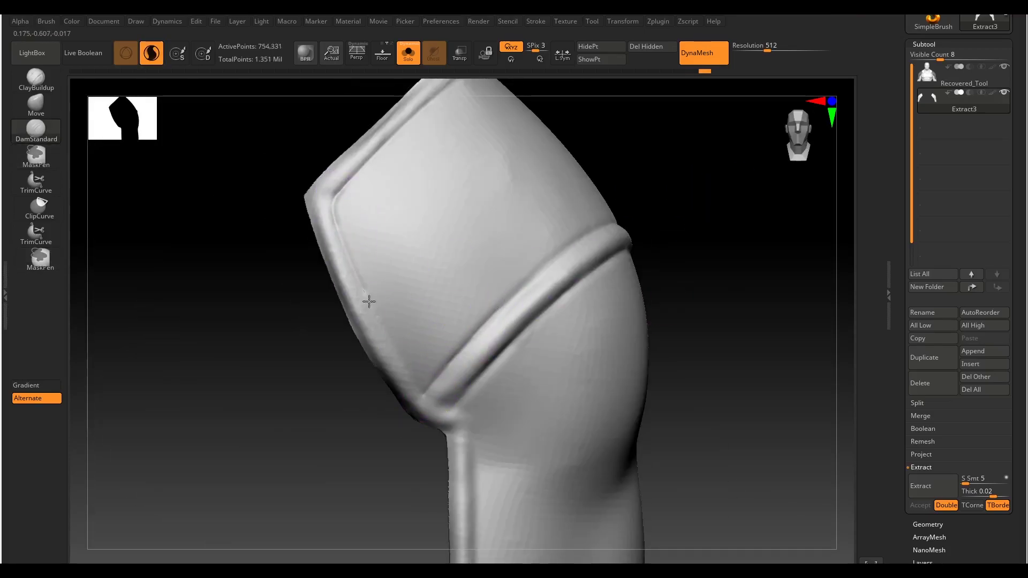
key("ctrl+z")
key("ctrl+z")
key("ctrl+z")
key("ctrl+z")
key("ctrl+z")
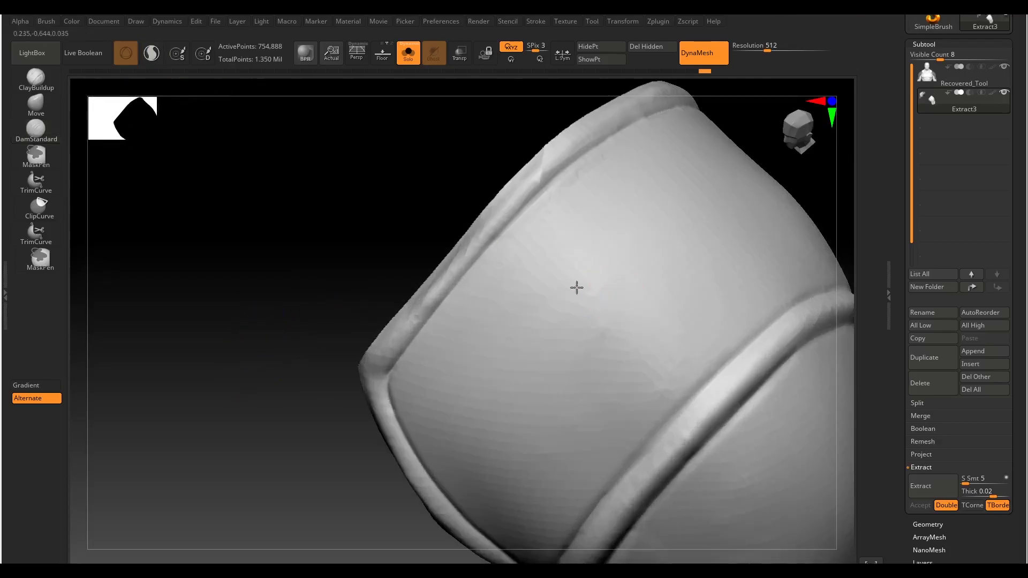
key("ctrl+z")
key("ctrl+z")
key("ctrl+z")
key("ctrl+z")
key("ctrl+z")
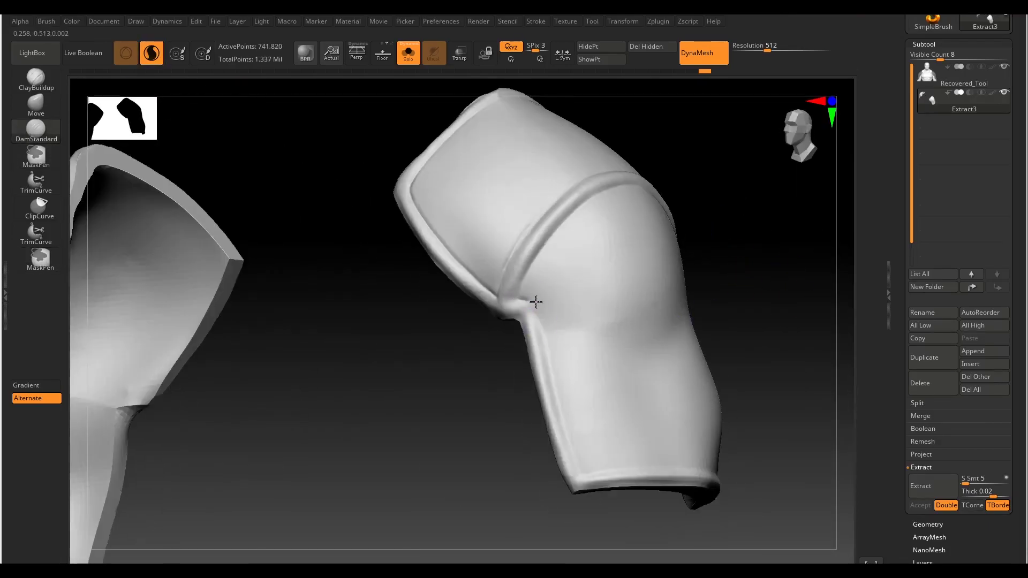
key("ctrl+z")
key("ctrl+z")
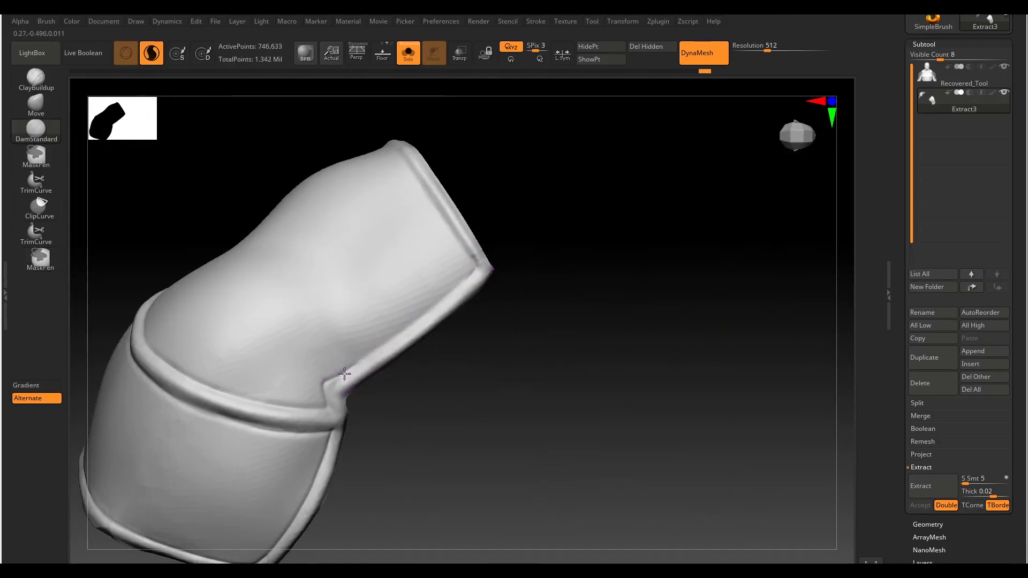
key("ctrl+z")
key("ctrl+z")
key("ctrl+z")
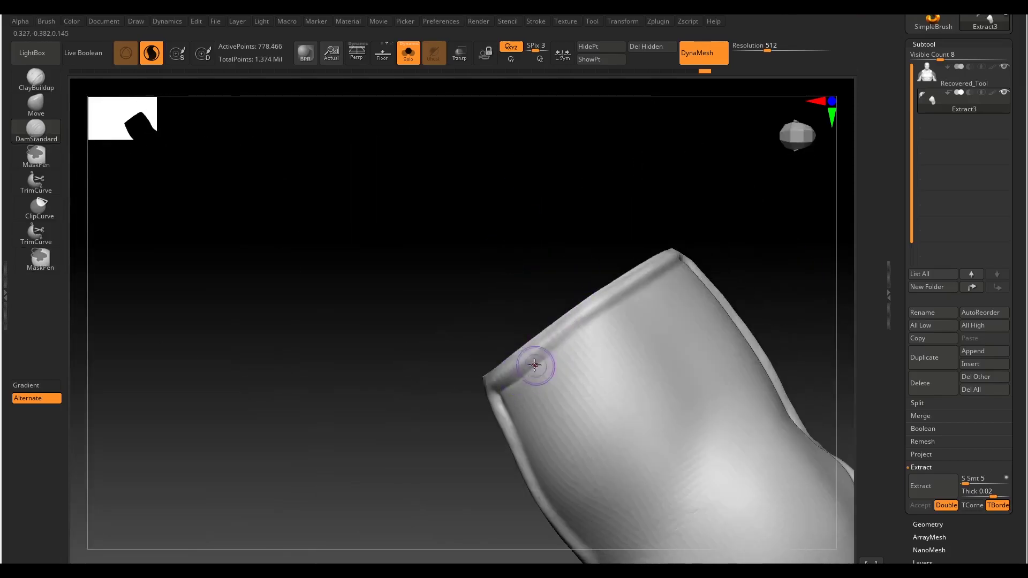
key("ctrl+z")
key("ctrl+z")
key("ctrl+z")
key("ctrl+z")
key("ctrl+z")
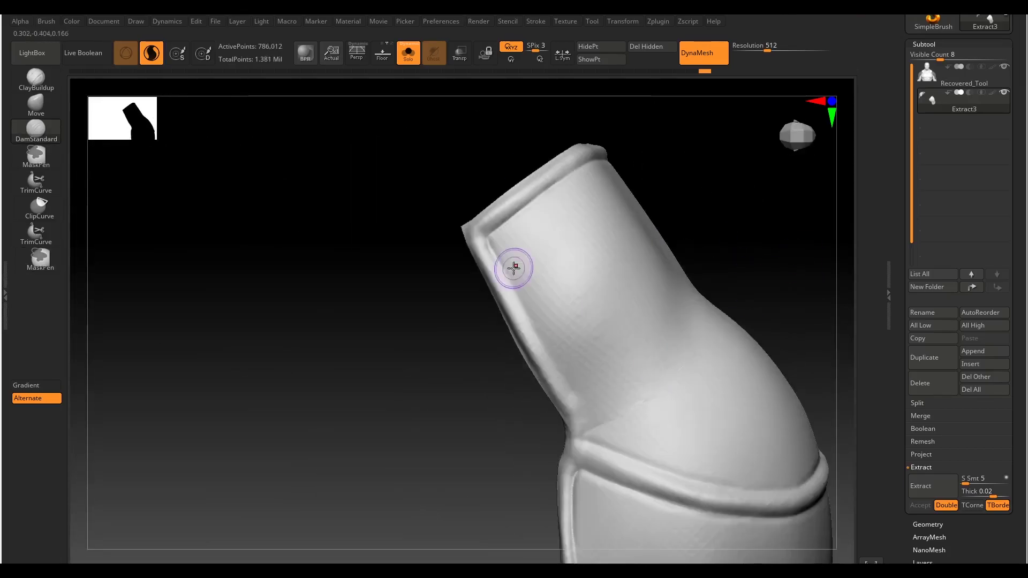
key("ctrl+z")
key("ctrl+z")
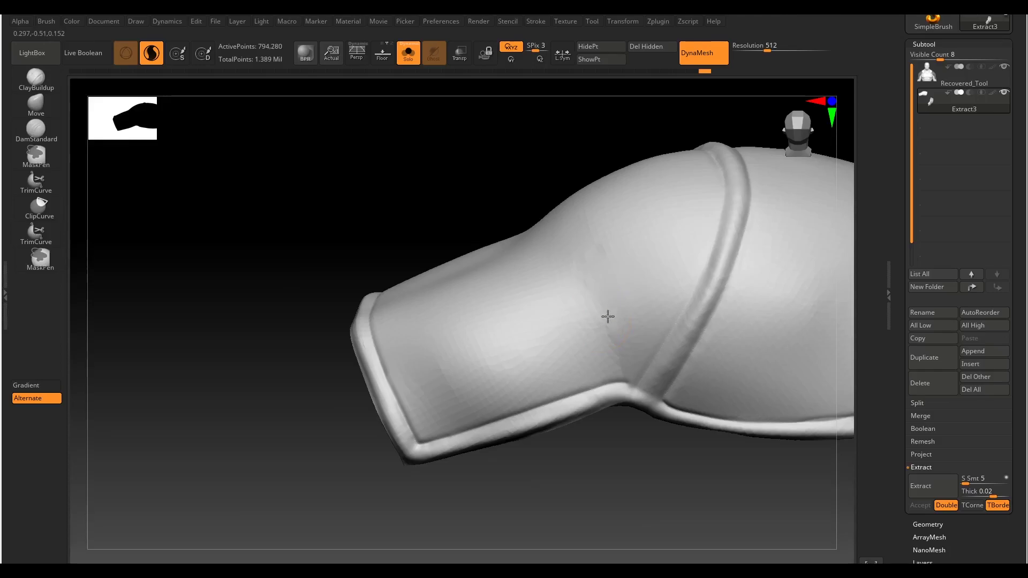
key("ctrl+z")
key("ctrl+z")
key("ctrl+z")
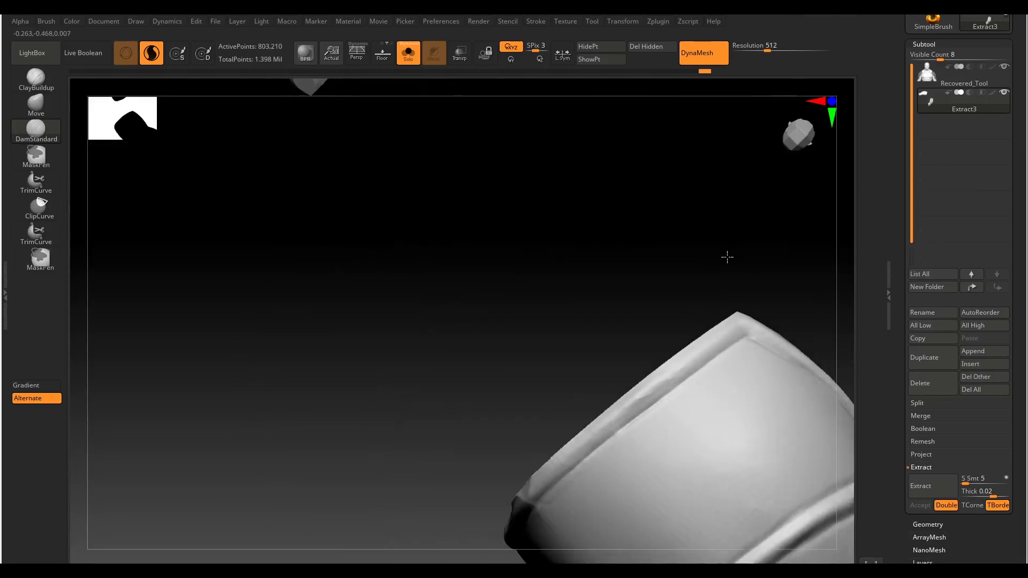
key("ctrl+z")
key("ctrl+z")
key("ctrl+z")
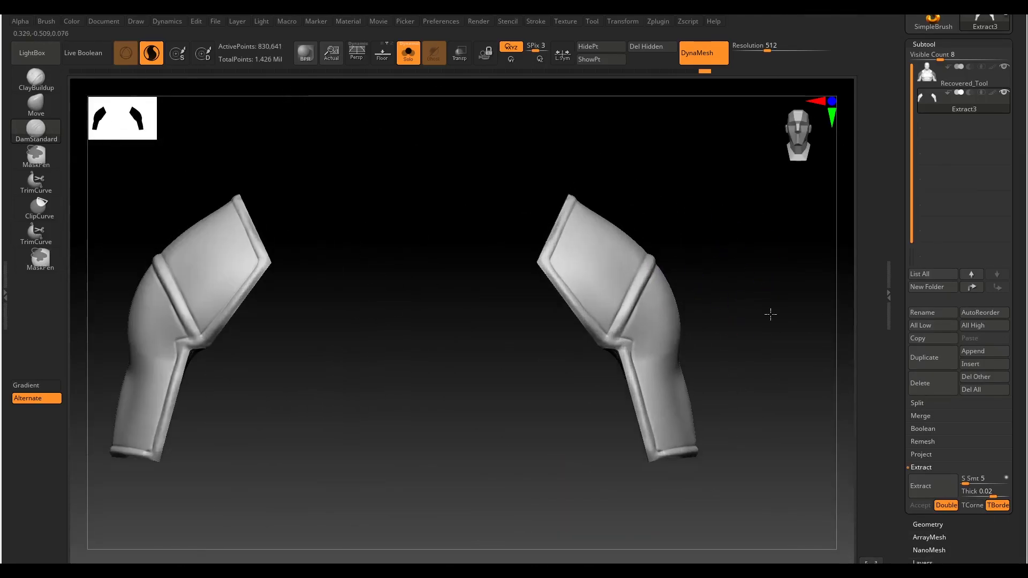
key("ctrl+z")
key("ctrl+z")
key("ctrl+z")
key("ctrl+z")
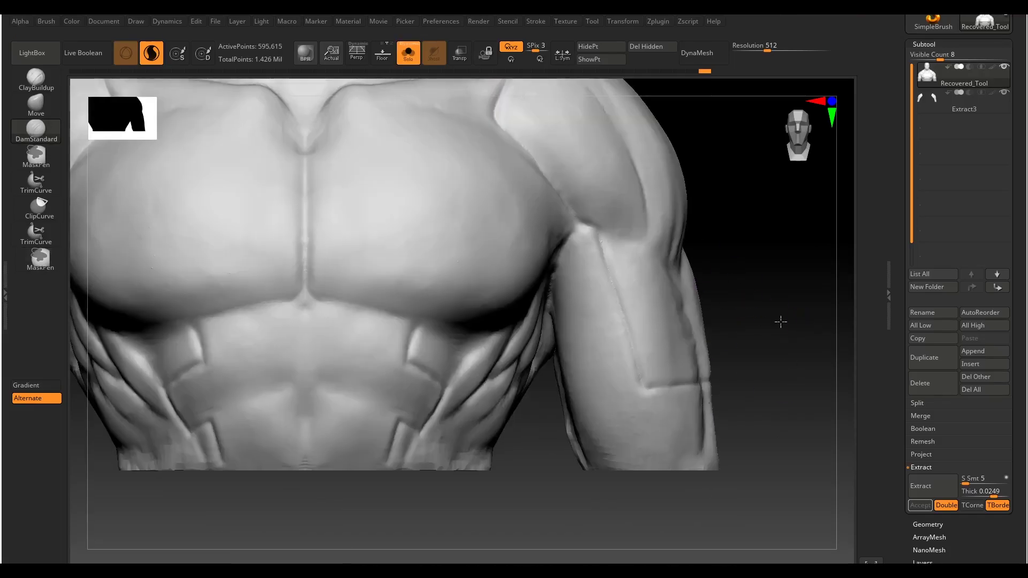
key("ctrl+z")
Scrub back and forth through the history to reach the frontal masked-head stage.
key("ctrl+z")
key("ctrl+z")
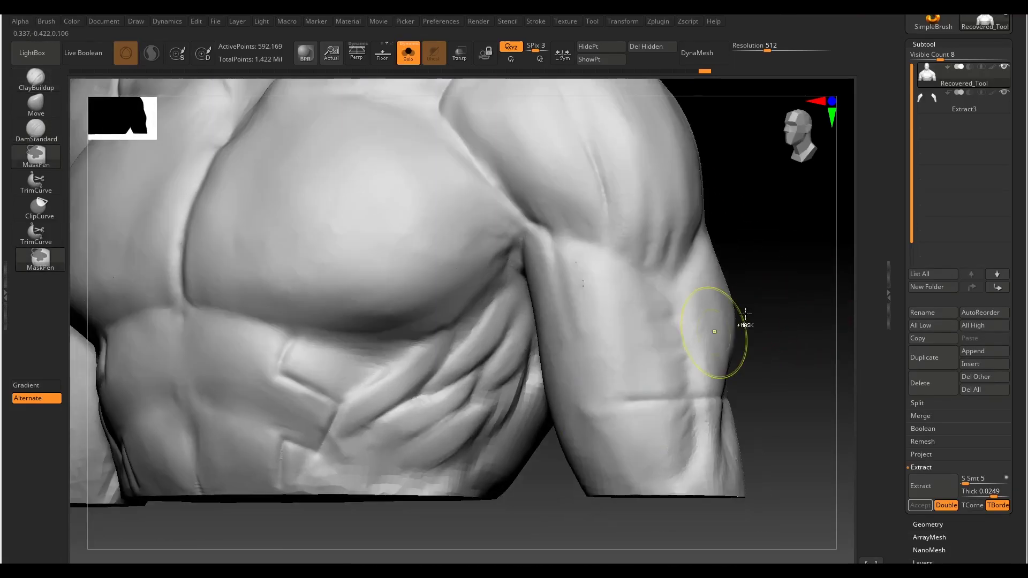
key("b")
key("Escape")
mouse_move(771, 354)
left_mouse_down()
mouse_move(795, 364)
mouse_move(773, 360)
left_mouse_up()
key("ctrl+z")
key("ctrl+z")
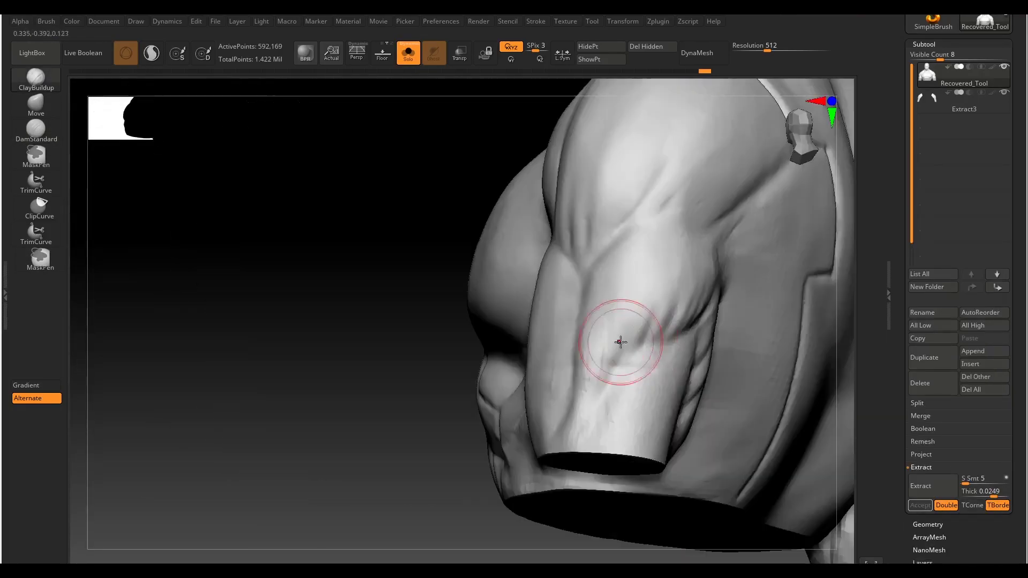
key("ctrl+z")
key("ctrl+z")
key("ctrl+z")
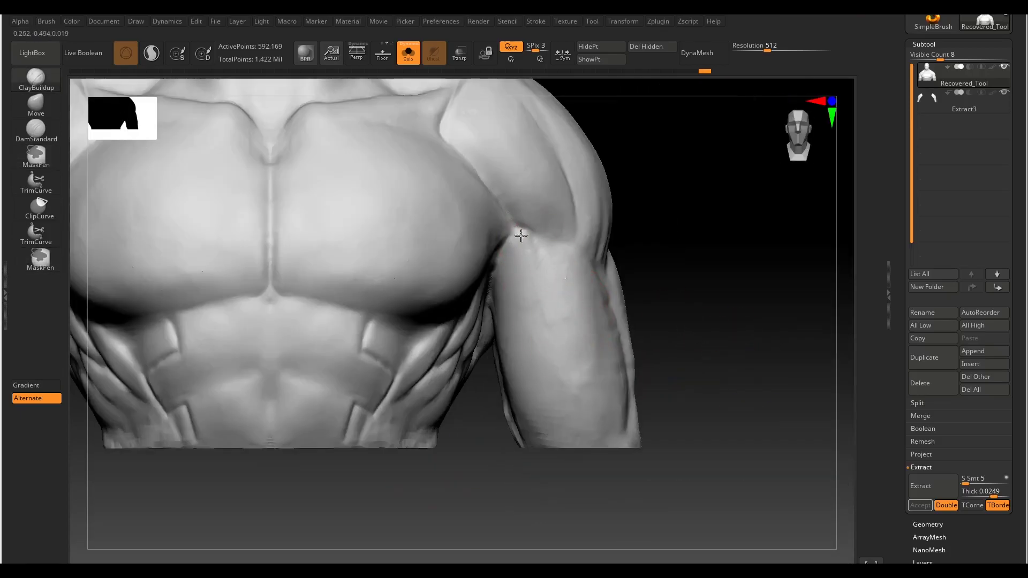
key("ctrl+z")
key("ctrl+z")
key("ctrl+z")
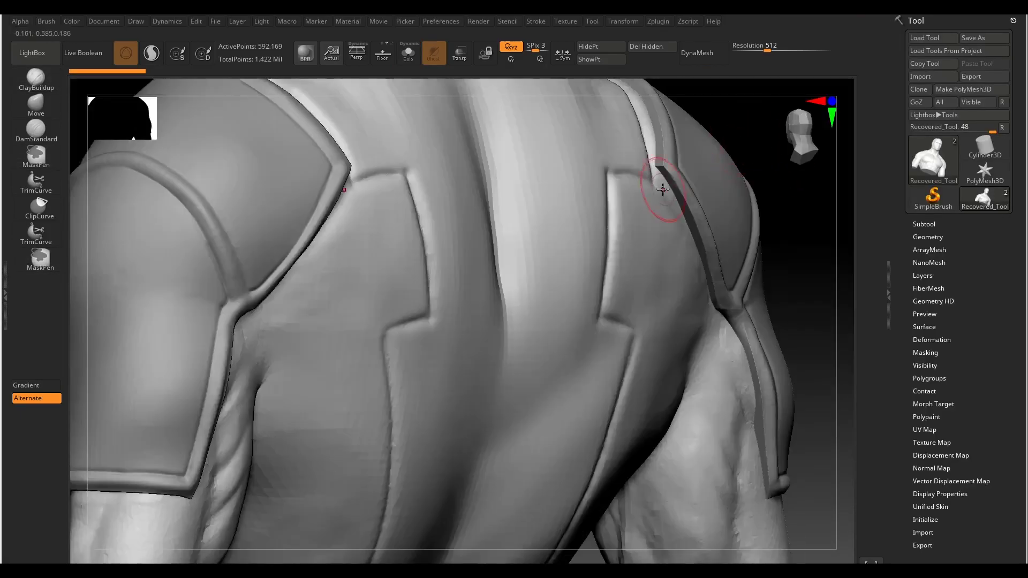
key("ctrl+z")
key("ctrl+z")
key("ctrl+z")
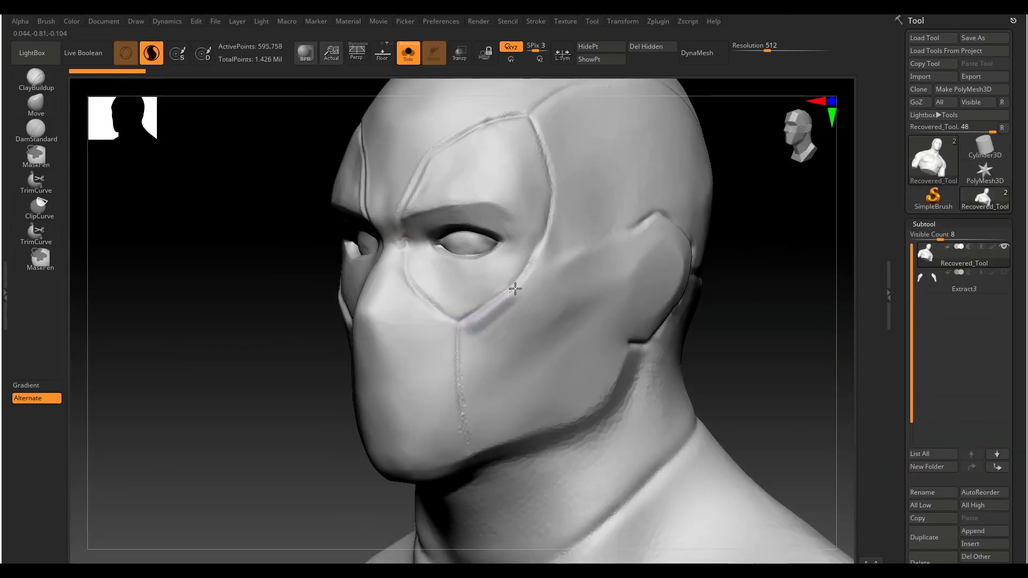
key("ctrl+z")
key("ctrl+z")
key("ctrl+shift+z")
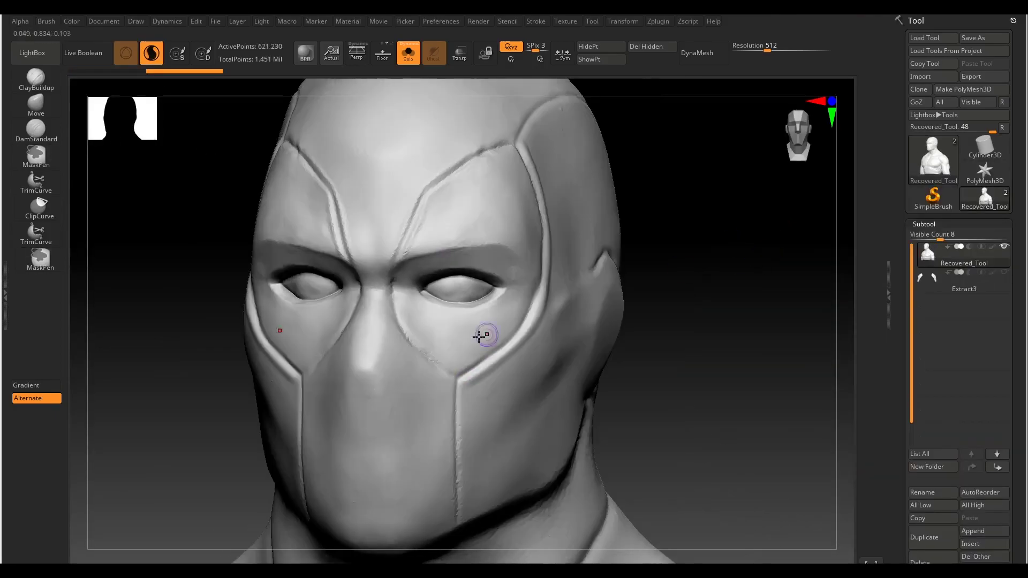
key("ctrl+shift+z")
key("ctrl+shift+z")
key("ctrl+shift+z")
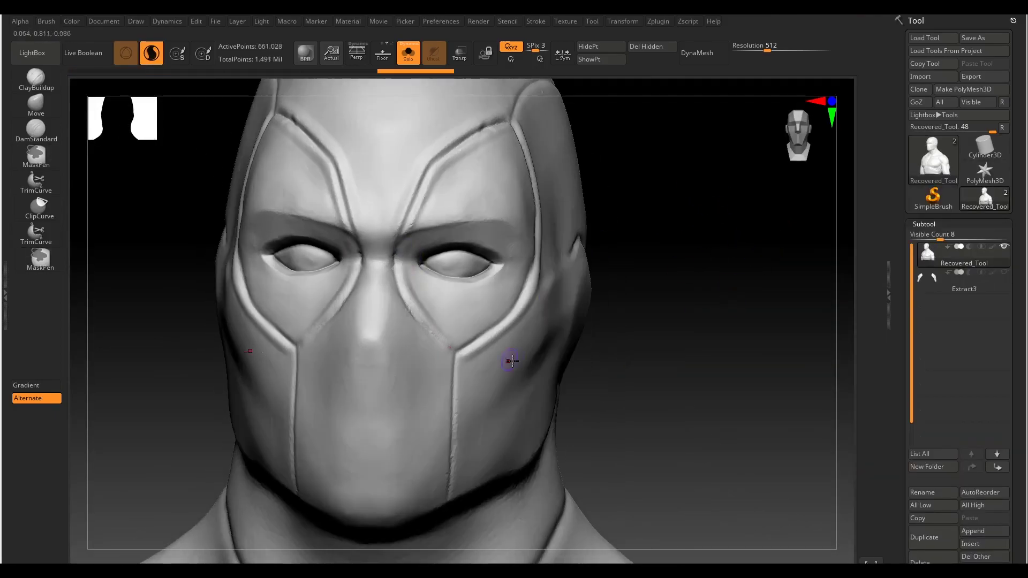
key("ctrl+shift+z")
key("ctrl+z")
key("ctrl+z")
key("ctrl+z")
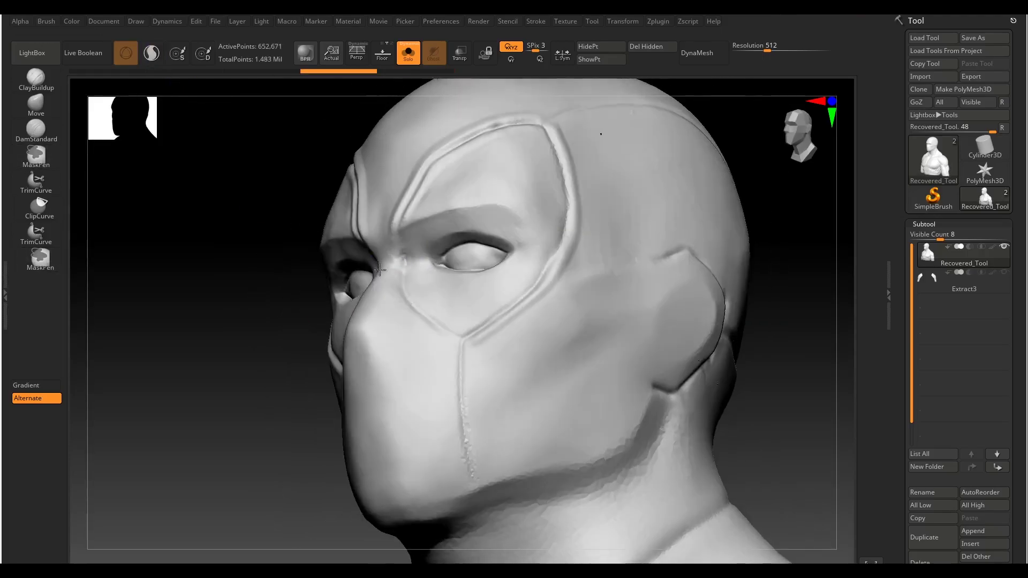
key("ctrl+z")
key("ctrl+shift+z")
key("ctrl+shift+z")
key("ctrl+shift+z")
key("ctrl+shift+z")
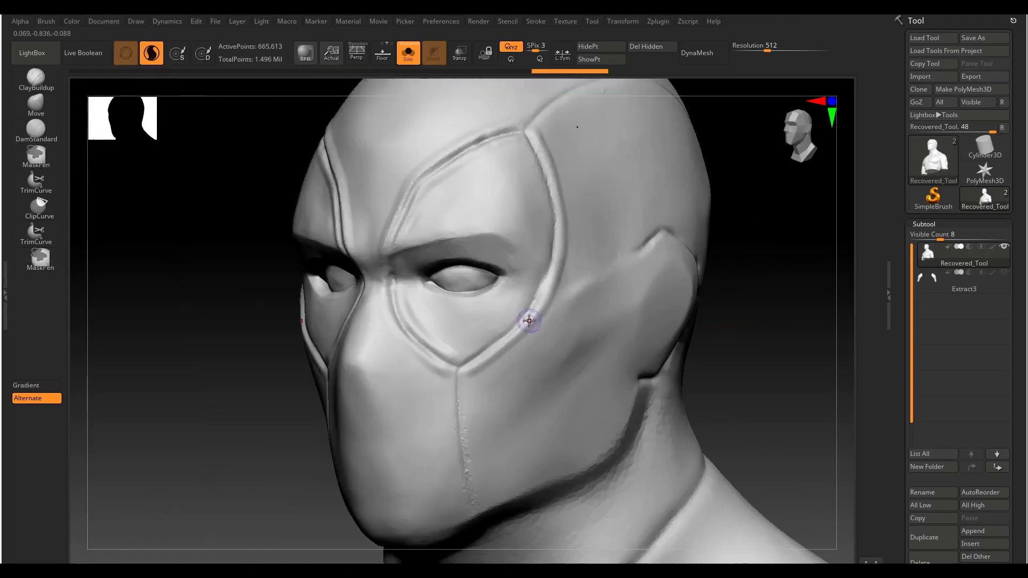
key("ctrl+z")
key("ctrl+z")
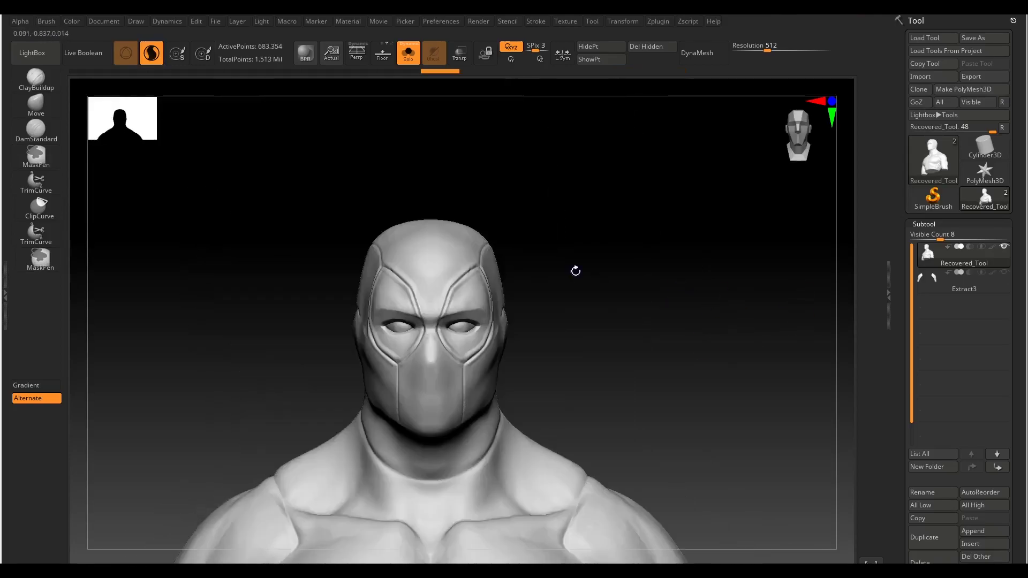
key("ctrl+z")
key("ctrl+z")
key("ctrl+z")
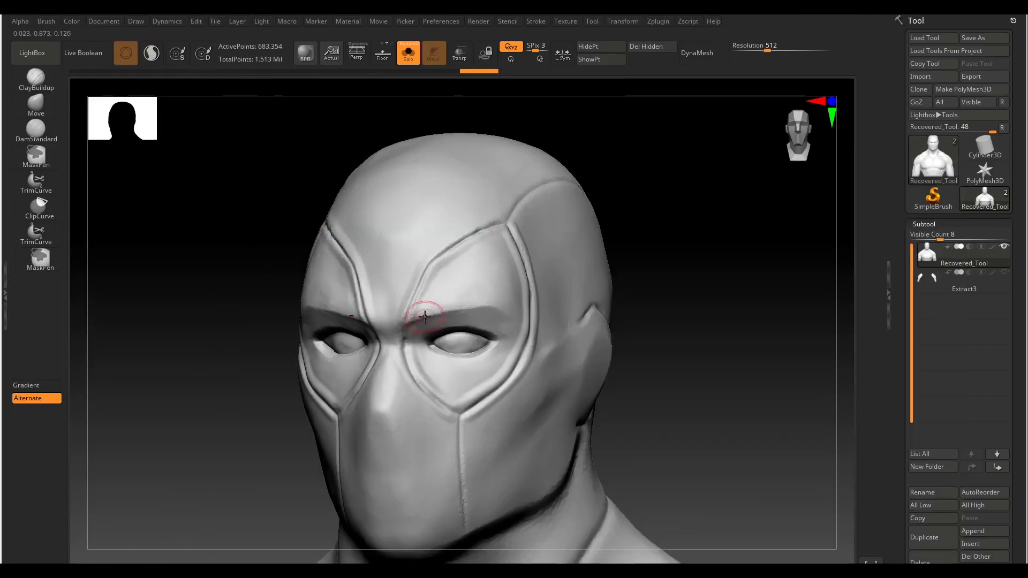
Carve the mask seam lines around the eyes with DamStandard.
key("ctrl+shift+z")
key("ctrl+shift+z")
key("ctrl+shift+z")
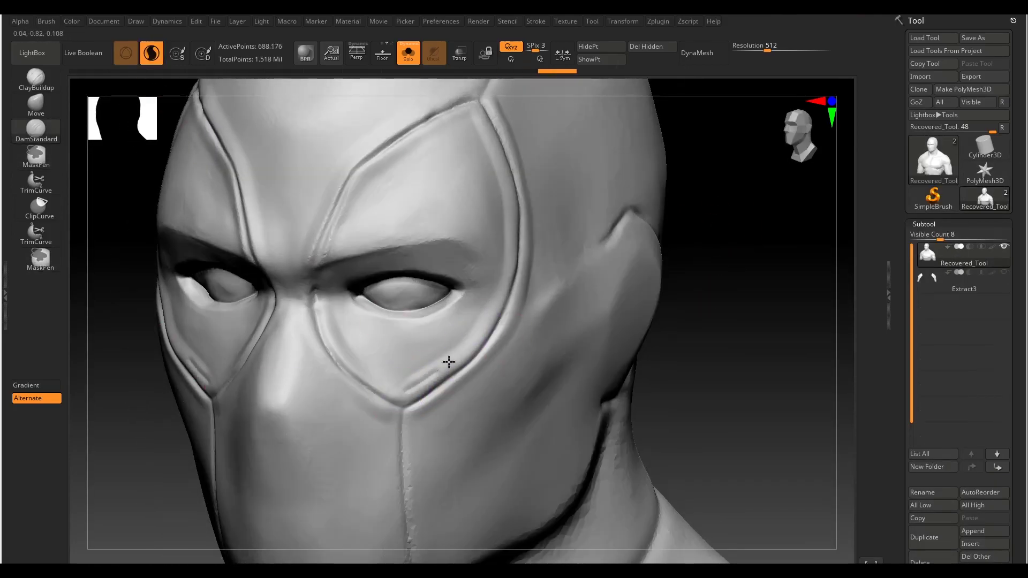
key("ctrl+shift+z")
key("ctrl+shift+z")
key("ctrl+shift+z")
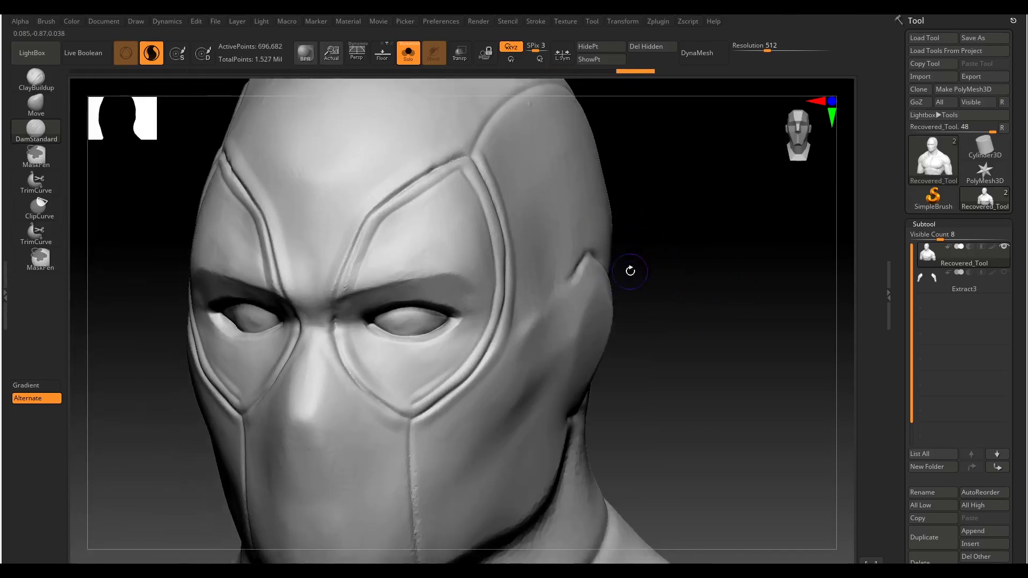
key("ctrl+shift+z")
key("ctrl+shift+z")
key("ctrl+shift+z")
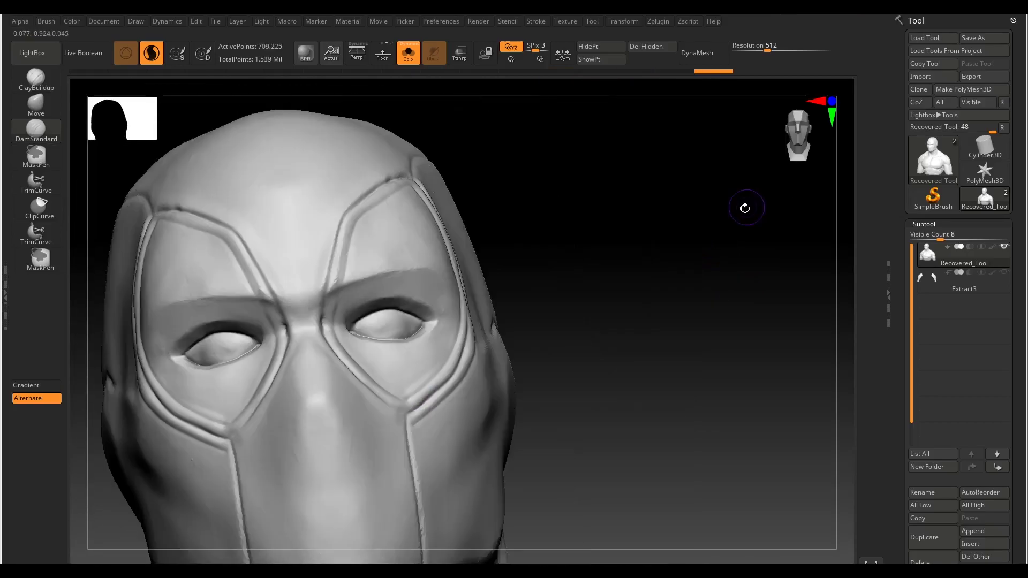
key("ctrl+shift+z")
key("ctrl+shift+z")
key("ctrl+shift+z")
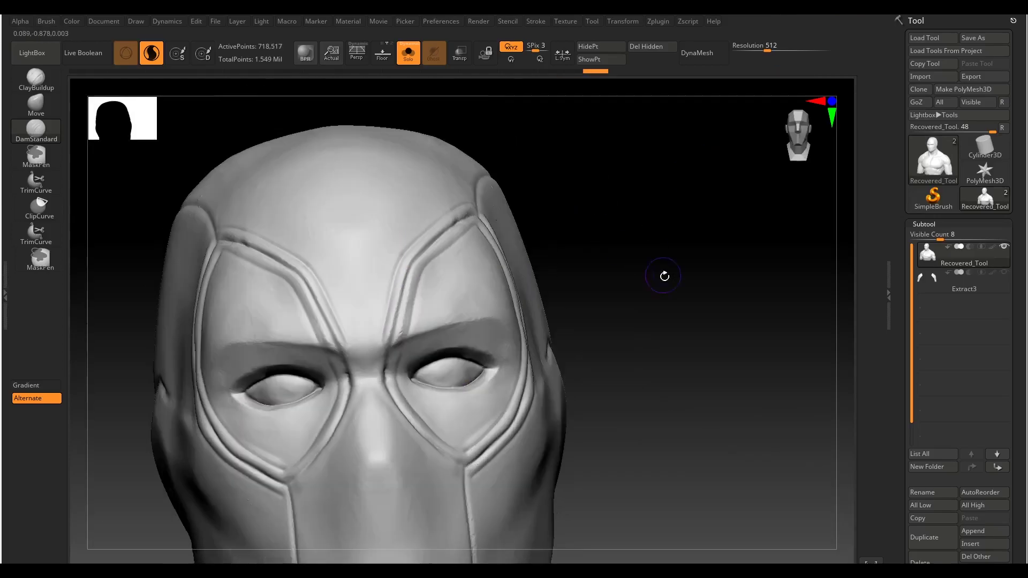
key("ctrl+shift+z")
key("ctrl+shift+z")
key("ctrl+shift+z")
key("ctrl+shift+z")
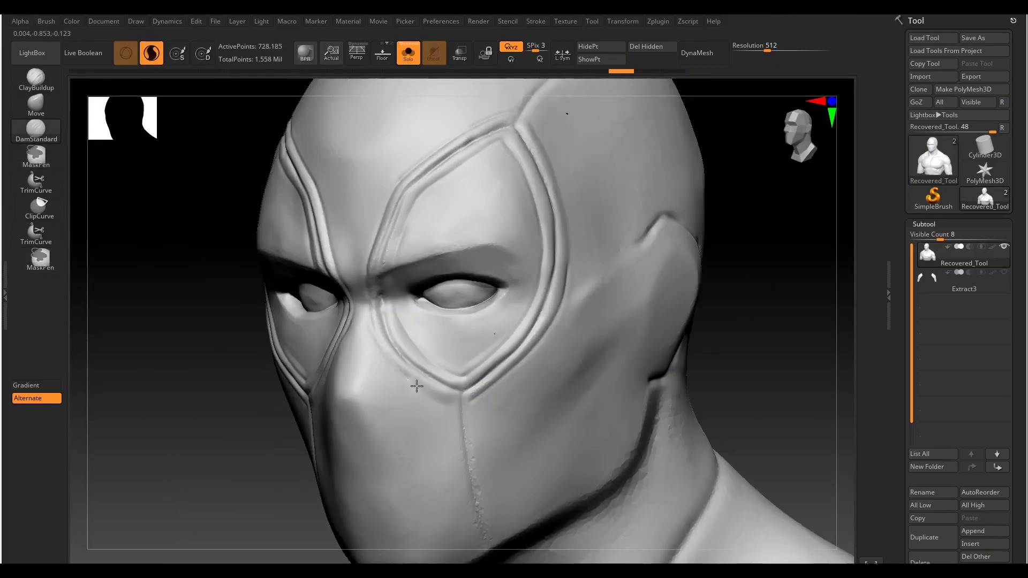
key("ctrl+shift+z")
key("ctrl+shift+z")
key("ctrl+shift+z")
key("ctrl+shift+z")
key("ctrl+shift+z")
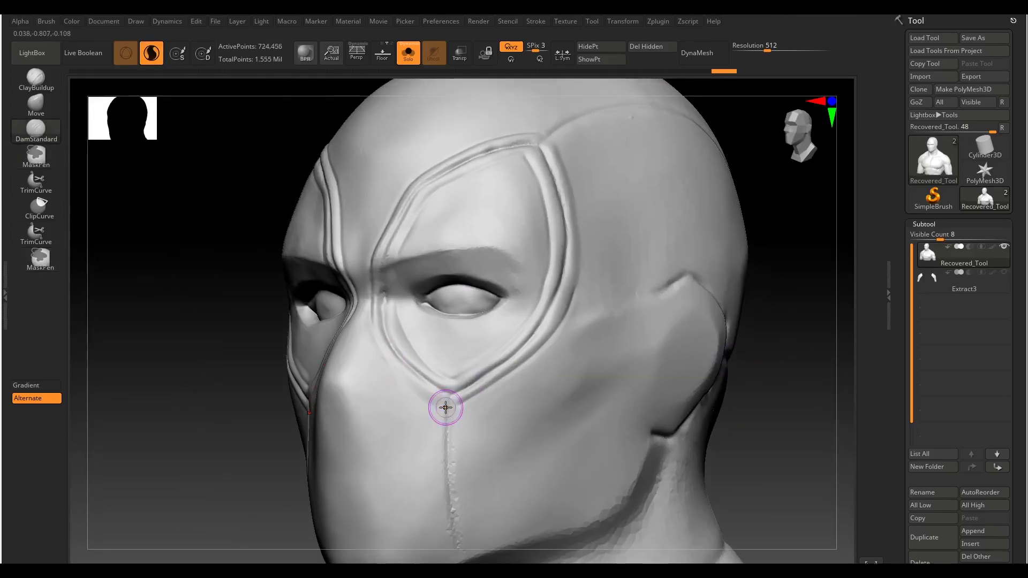
key("ctrl+shift+z")
key("ctrl+shift+z")
key("ctrl+shift+z")
key("ctrl+shift+z")
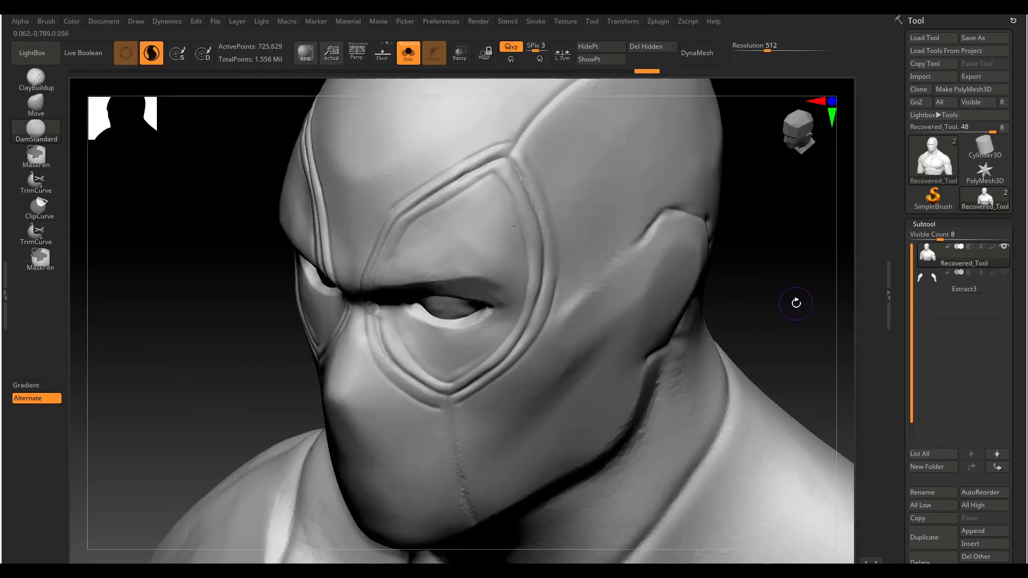
key("ctrl+shift+z")
Refine the forehead, head-top and head-side seams, alternating ClayBuildup and DamStandard.
key("ctrl+shift+z")
key("ctrl+shift+z")
key("b")
key("c")
key("b")
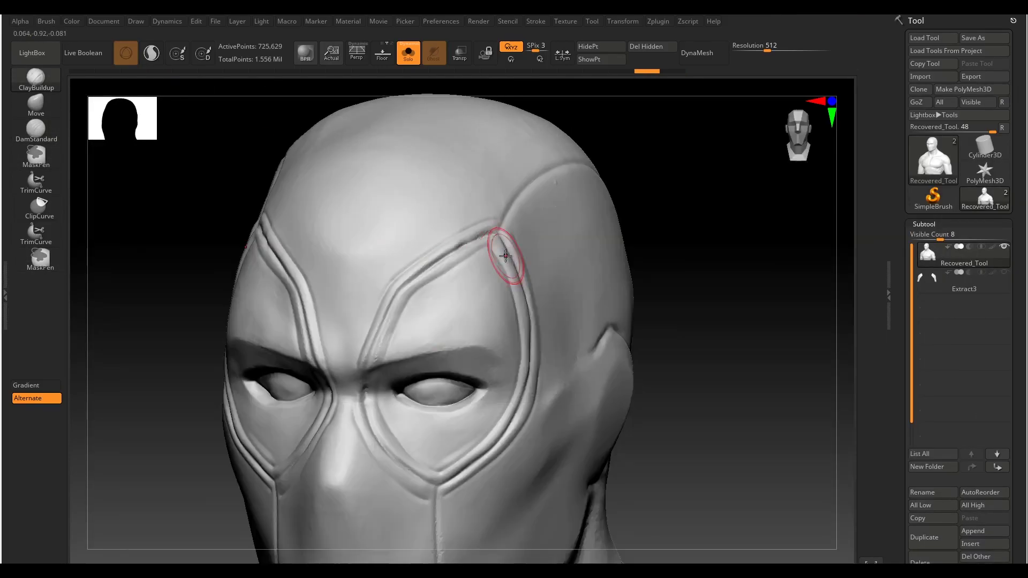
key("ctrl+shift+z")
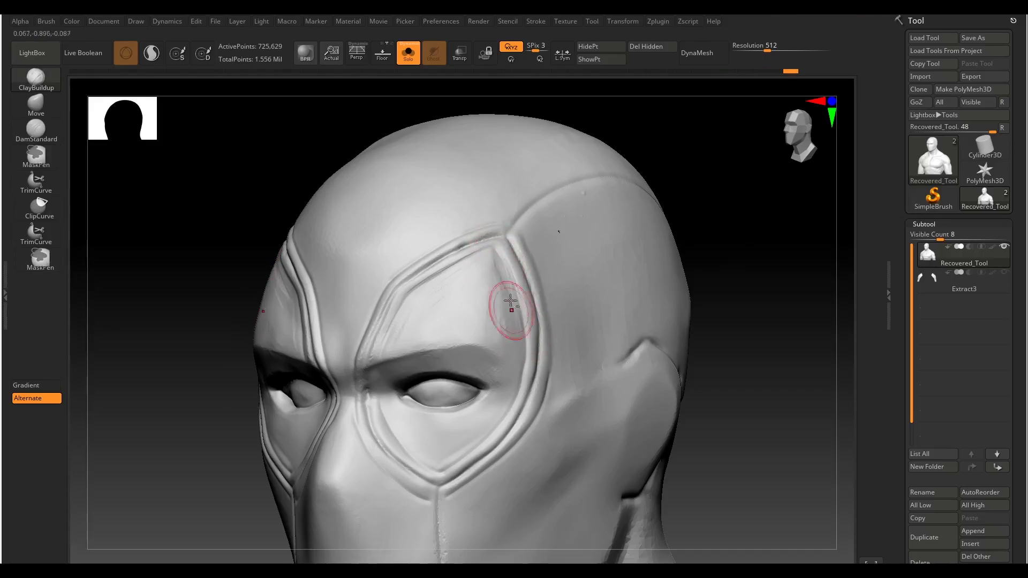
key("ctrl+shift+z")
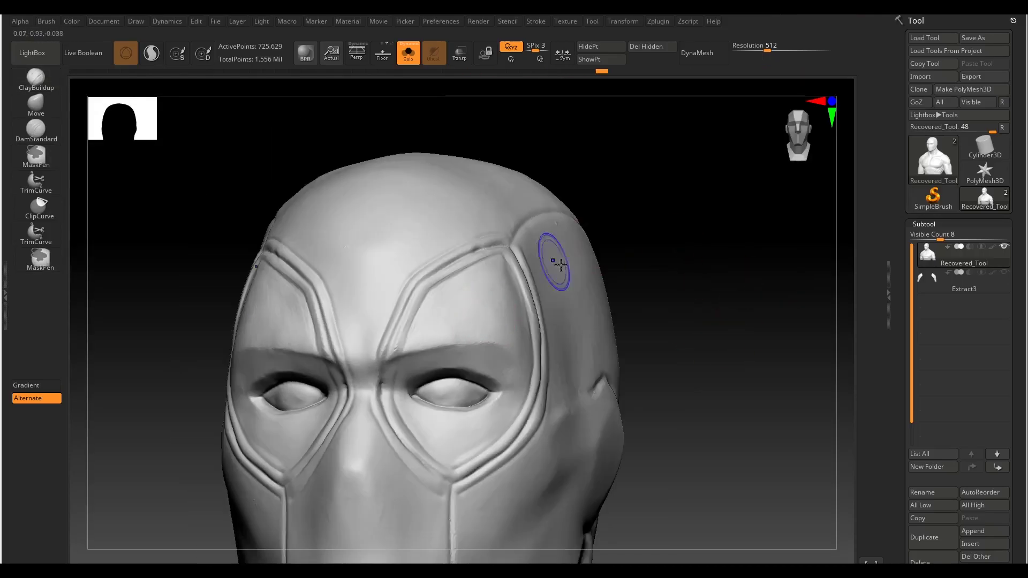
key("ctrl+shift+z")
key("ctrl+shift+z")
key("ctrl+shift+z")
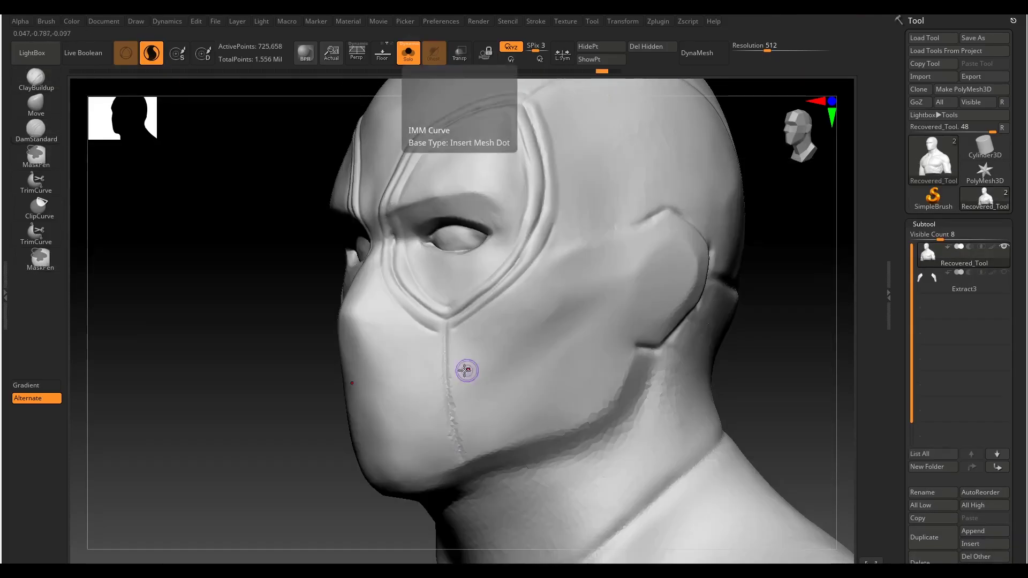
key("ctrl+shift+z")
key("ctrl+shift+z")
key("ctrl+shift+z")
key("ctrl+shift+z")
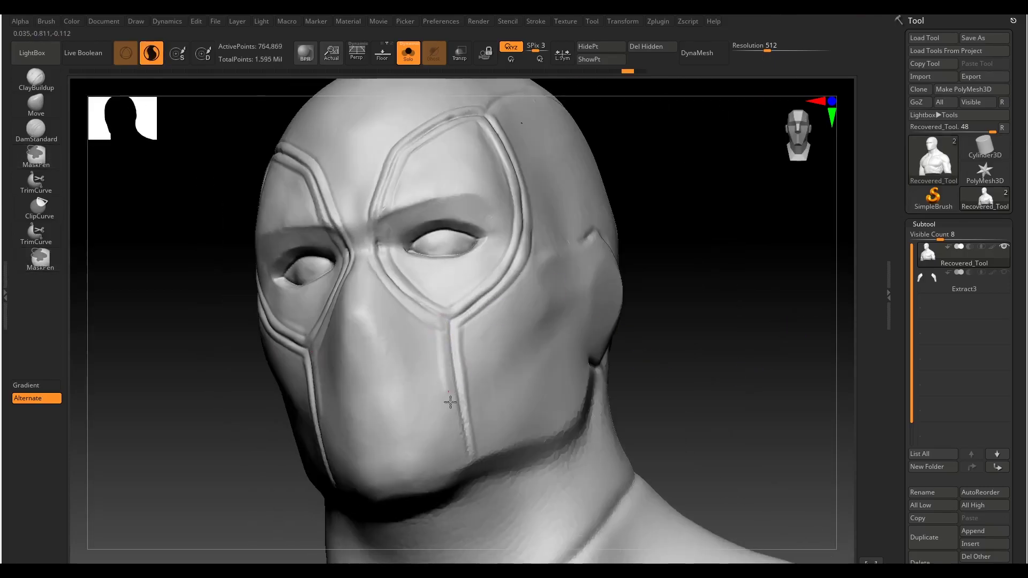
key("ctrl+shift+z")
key("ctrl+shift+z")
key("ctrl+shift+z")
key("ctrl+shift+z")
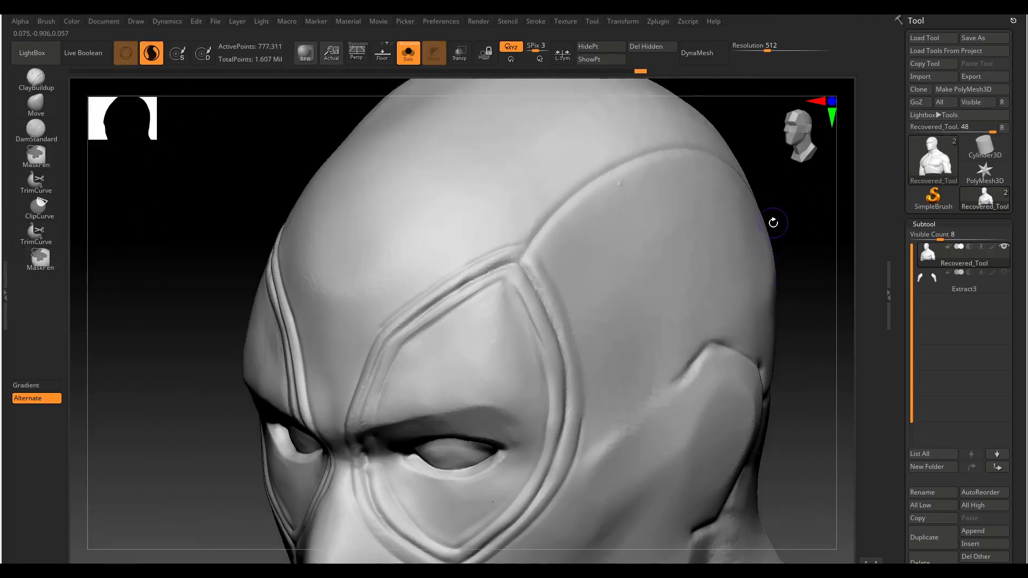
key("ctrl+shift+z")
key("ctrl+shift+z")
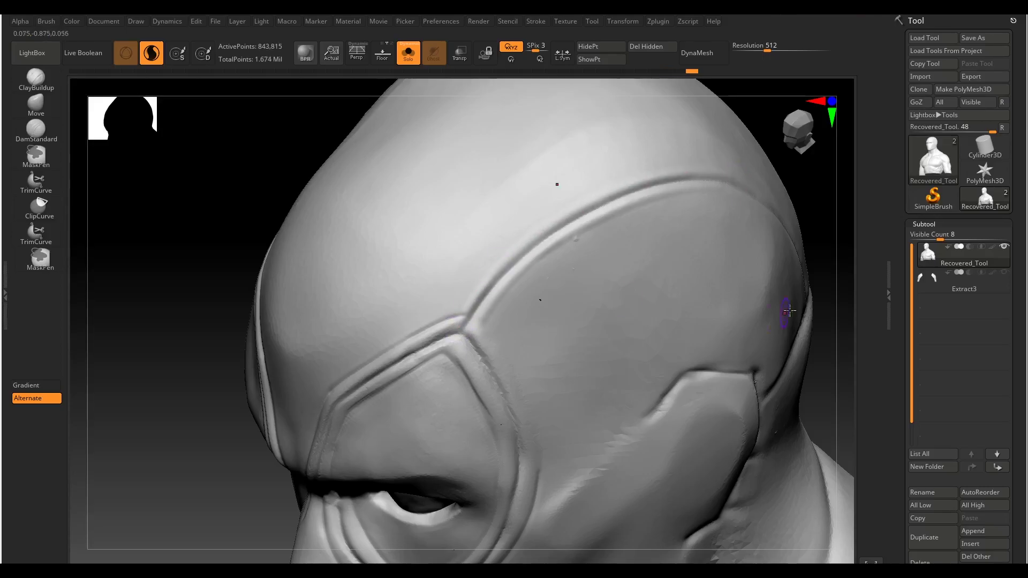
key("ctrl+shift+z")
key("ctrl+shift+z")
key("ctrl+shift+z")
key("ctrl+shift+z")
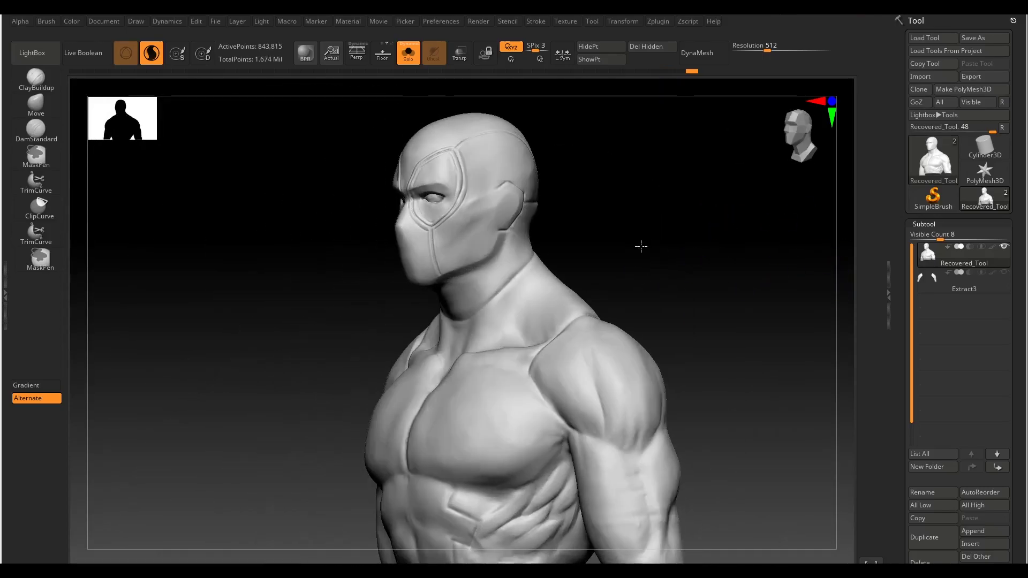
key("ctrl+shift+z")
Add angular, band-edged armour pads to both shoulders and frame the chest and pads.
key("ctrl+shift+z")
key("ctrl+shift+z")
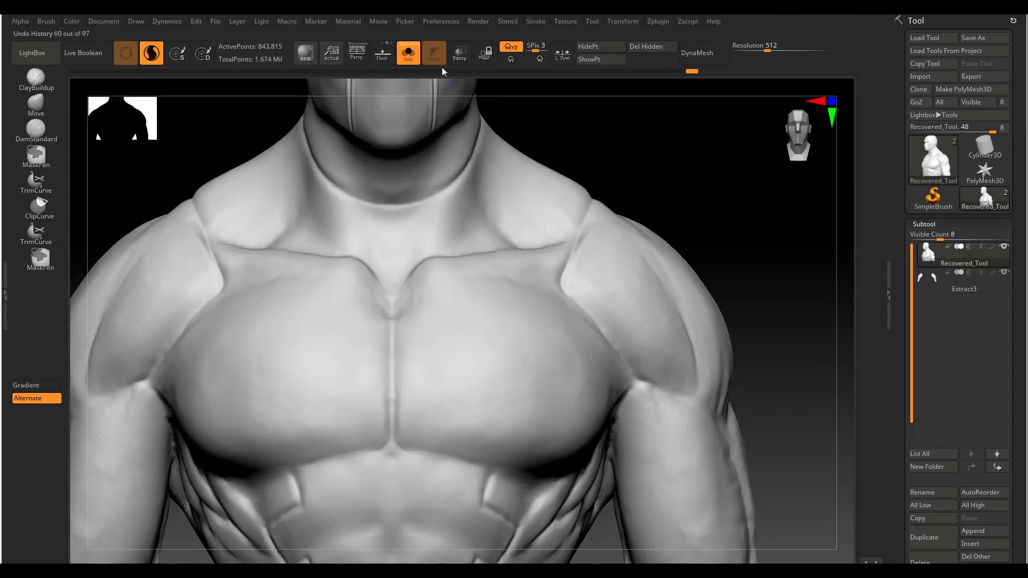
key("ctrl+shift+z")
key("ctrl+shift+z")
key("ctrl+shift+z")
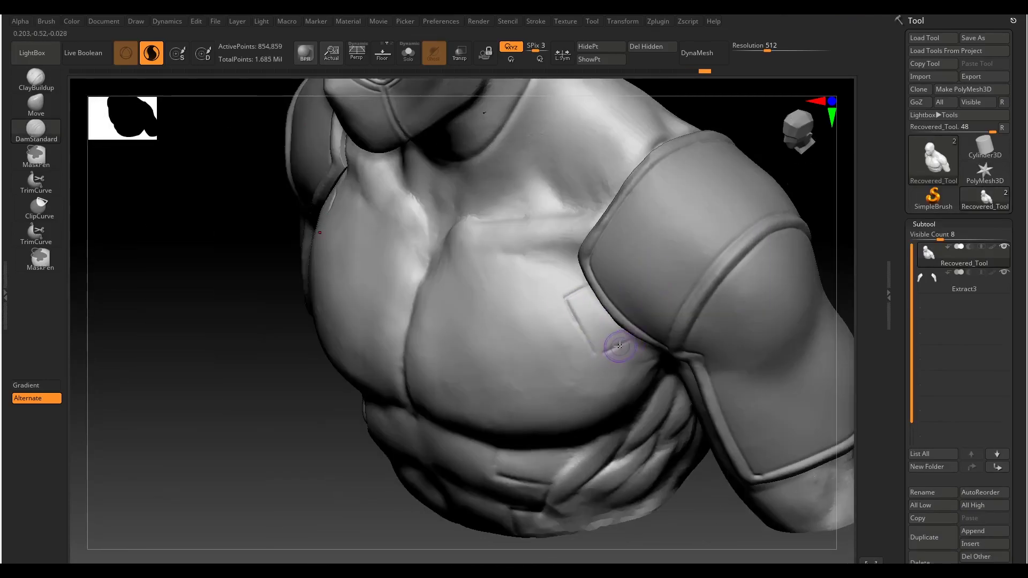
key("ctrl+shift+z")
key("ctrl+shift+z")
key("ctrl+shift+z")
key("ctrl+shift+z")
key("ctrl+shift+z")
key("ctrl+shift+z")
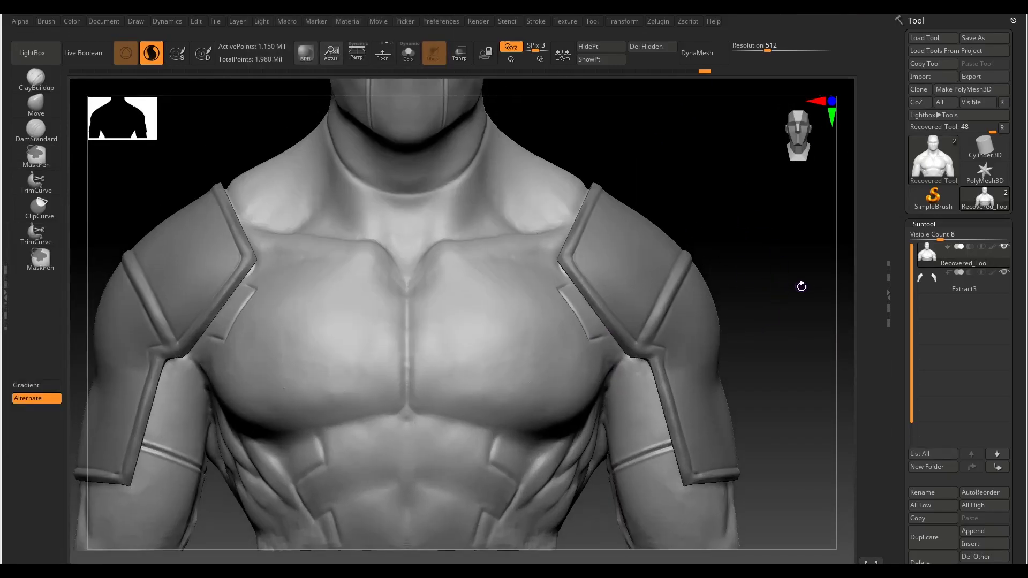
left_click_drag(800, 286, 550, 376)
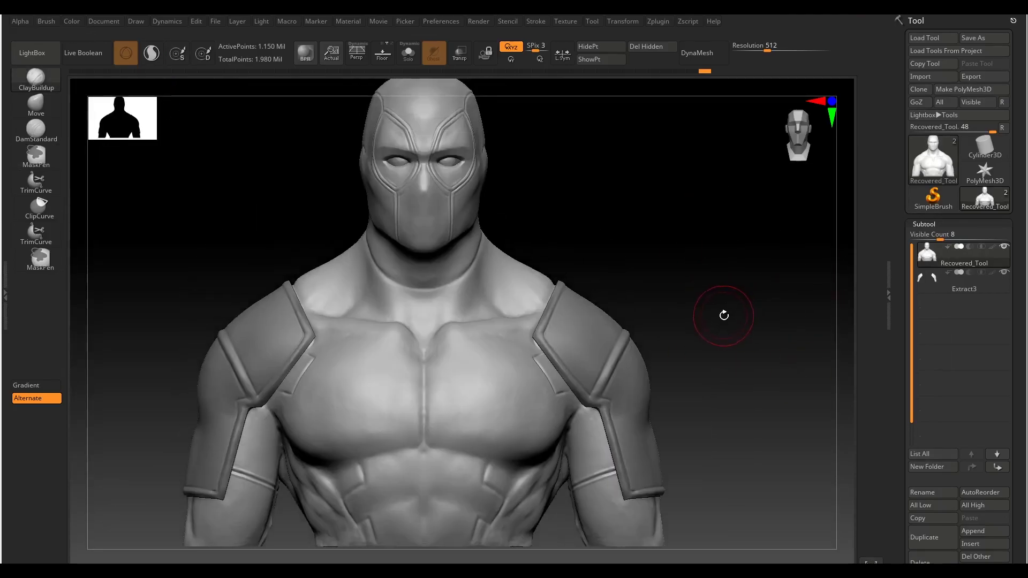
Lightly build up the abdomen crease with ClayBuildup and return to a front view.
key("b")
key("m")
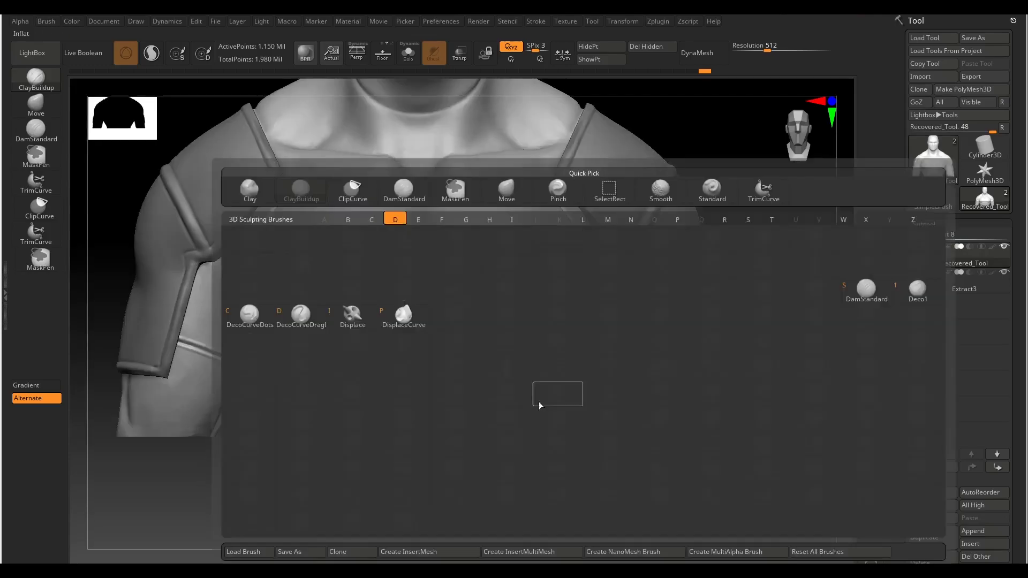
key("p")
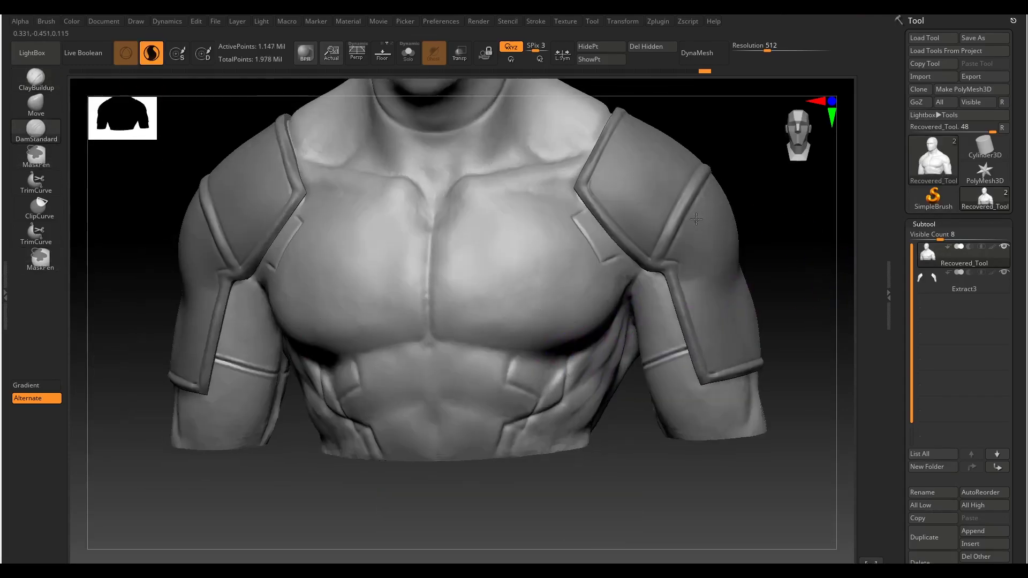
key("b")
key("c")
key("b")
key("space")
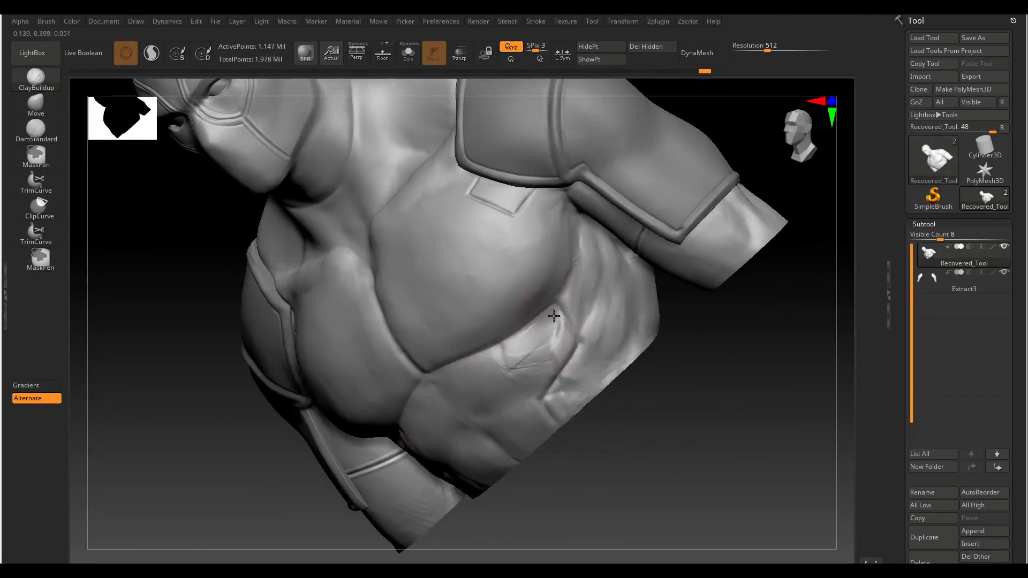
left_click_drag(543, 353, 507, 351)
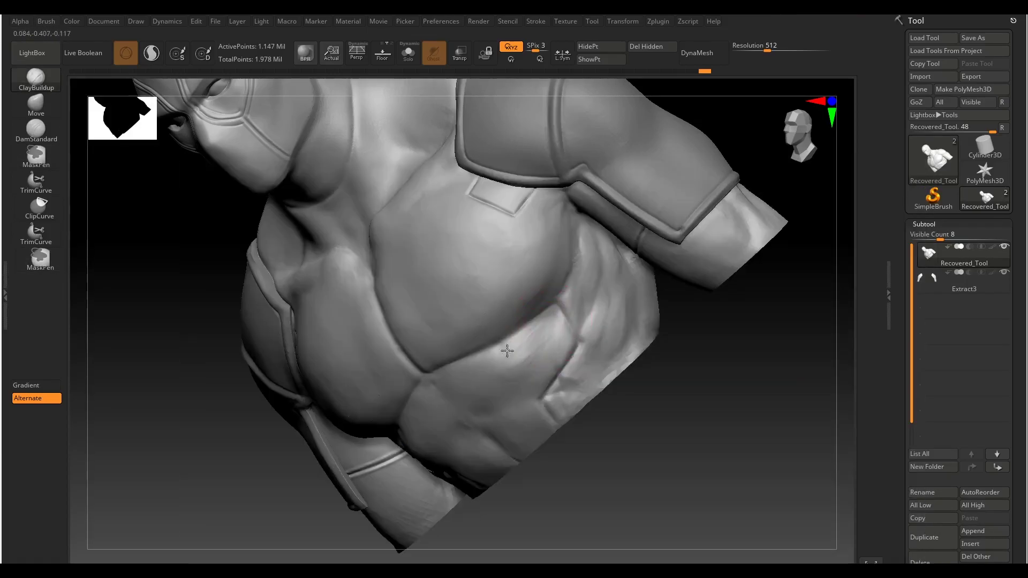
mouse_move(552, 351)
right_mouse_down("shift")
mouse_move(478, 451)
mouse_move(784, 315)
mouse_move(812, 282)
mouse_move(812, 236)
mouse_move(532, 373)
mouse_move(665, 505)
mouse_move(654, 342)
mouse_move(654, 355)
mouse_move(608, 378)
right_mouse_up("shift")
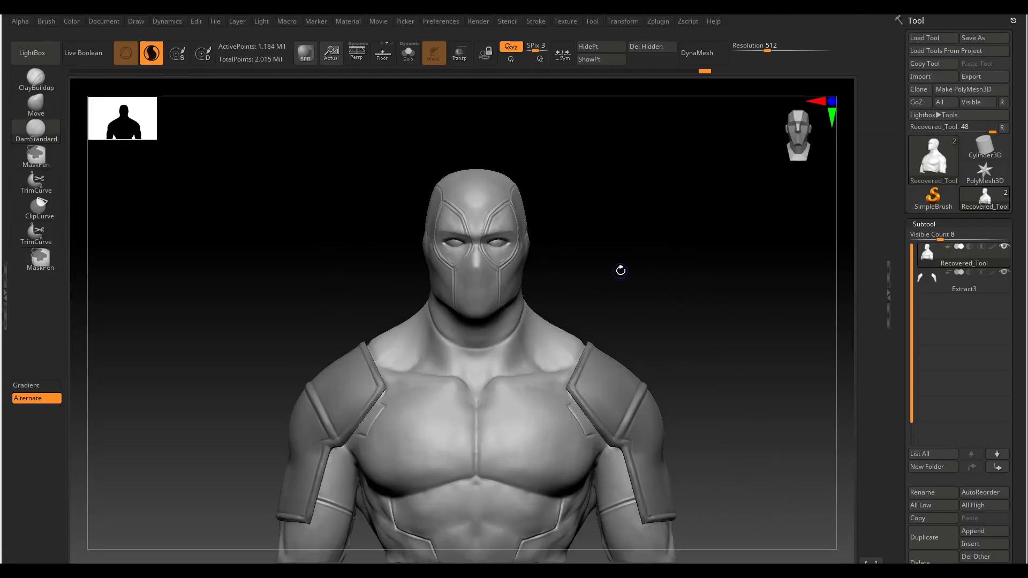
Touch up the head, neck and cheek mask seams, adjusting brush settings via the spacebar palette.
mouse_move(734, 356)
left_mouse_down()
mouse_move(738, 275)
mouse_move(585, 337)
left_mouse_up()
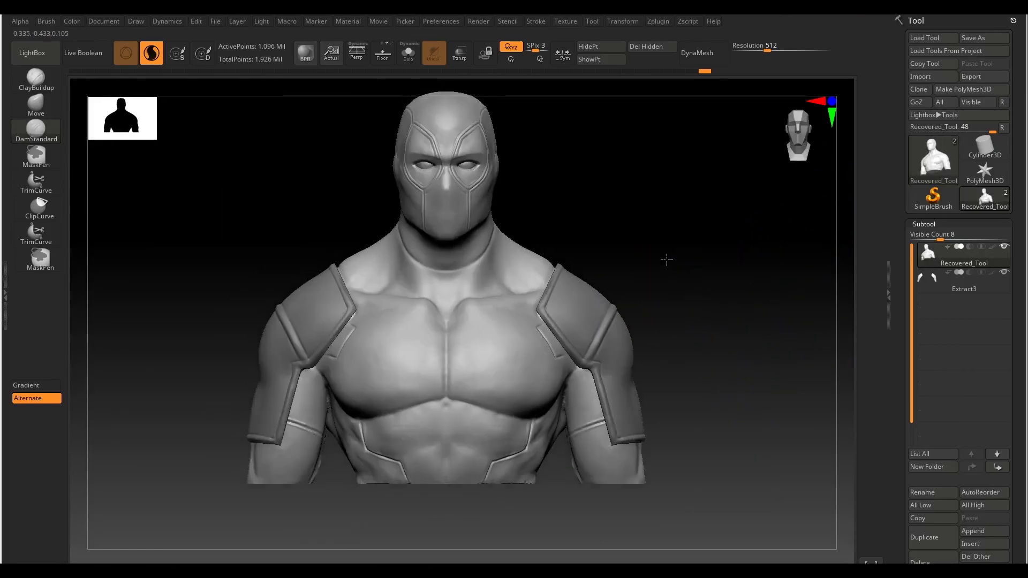
mouse_move(665, 259)
left_mouse_down()
mouse_move(746, 252)
mouse_move(690, 309)
mouse_move(532, 401)
mouse_move(601, 305)
mouse_move(711, 242)
mouse_move(562, 349)
mouse_move(595, 343)
left_mouse_up()
key("space")
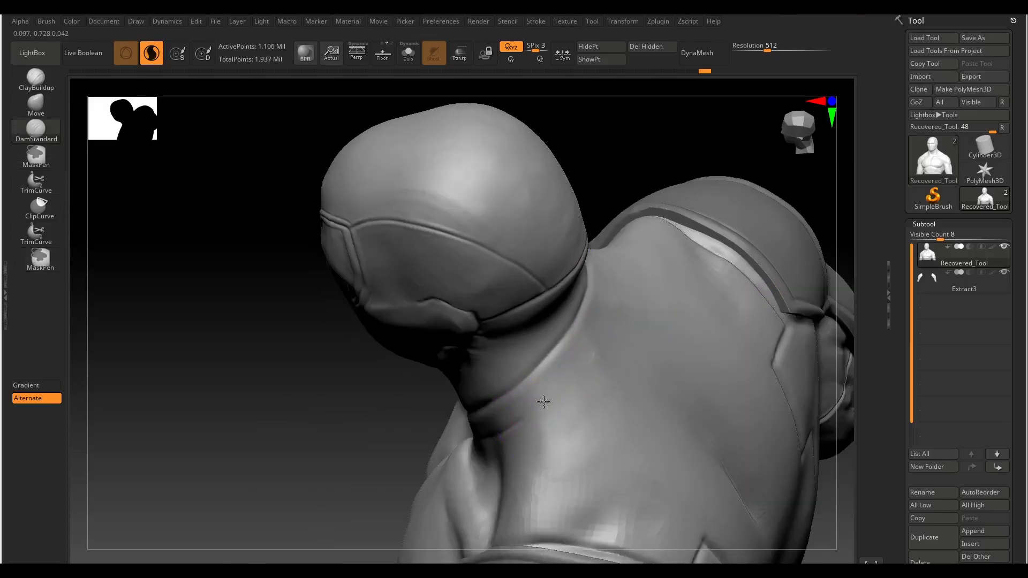
mouse_move(528, 416)
left_mouse_down()
mouse_move(493, 424)
mouse_move(732, 181)
mouse_move(521, 330)
mouse_move(716, 227)
mouse_move(713, 243)
mouse_move(686, 254)
mouse_move(625, 210)
mouse_move(614, 321)
mouse_move(650, 257)
mouse_move(574, 298)
mouse_move(379, 305)
mouse_move(637, 236)
mouse_move(471, 280)
left_mouse_up()
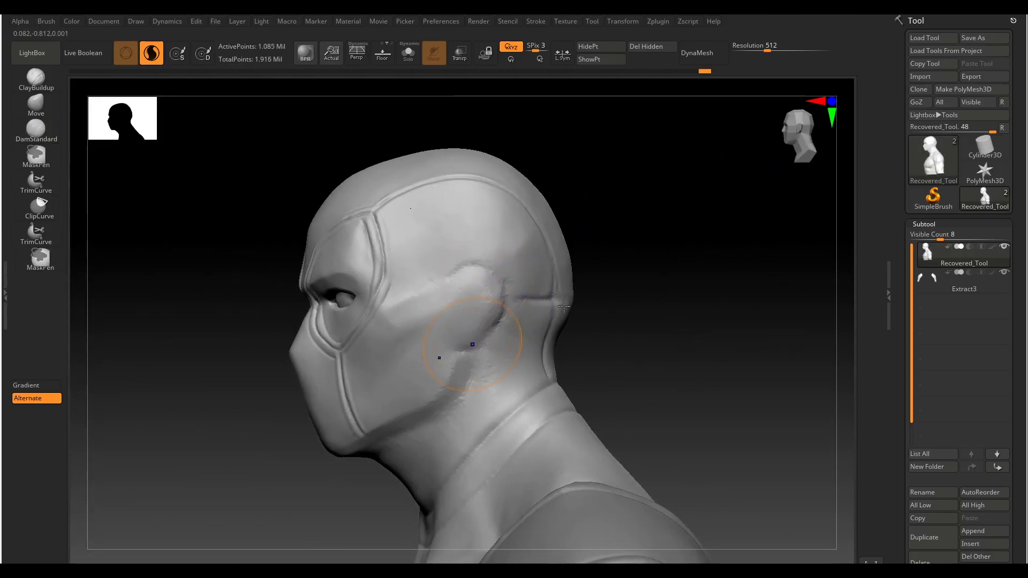
Carve the seams down the back of the head with DamStandard.
mouse_move(471, 371)
left_mouse_down()
mouse_move(401, 409)
mouse_move(657, 257)
mouse_move(524, 259)
mouse_move(544, 307)
mouse_move(599, 246)
mouse_move(522, 312)
mouse_move(544, 304)
left_mouse_up()
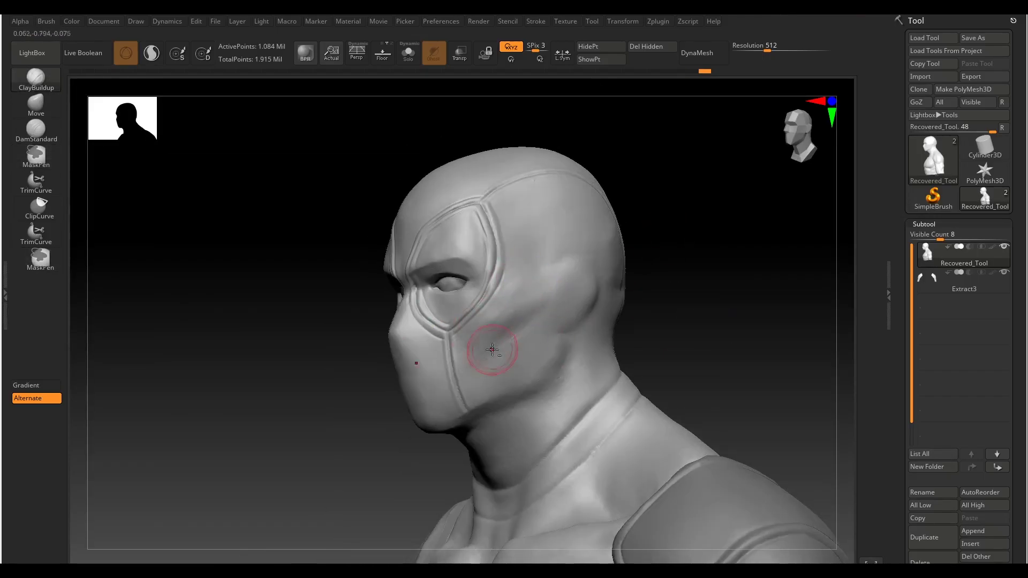
key("space")
mouse_move(492, 350)
left_mouse_down()
mouse_move(682, 316)
mouse_move(730, 294)
mouse_move(572, 267)
mouse_move(413, 356)
mouse_move(509, 401)
mouse_move(697, 184)
left_mouse_up()
key("space")
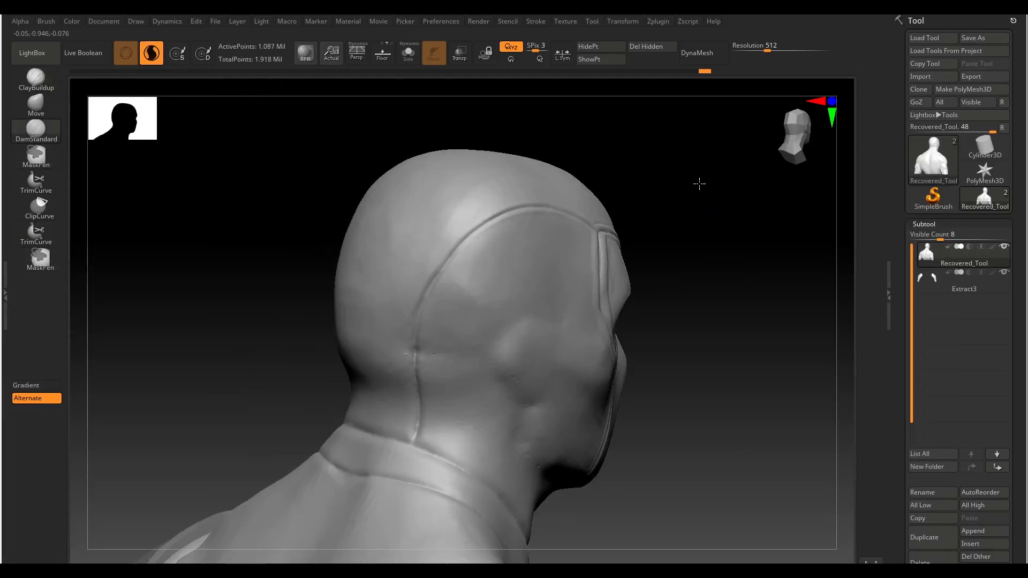
key("space")
mouse_move(432, 244)
left_mouse_down()
mouse_move(310, 395)
mouse_move(312, 292)
mouse_move(550, 191)
mouse_move(327, 267)
left_mouse_up()
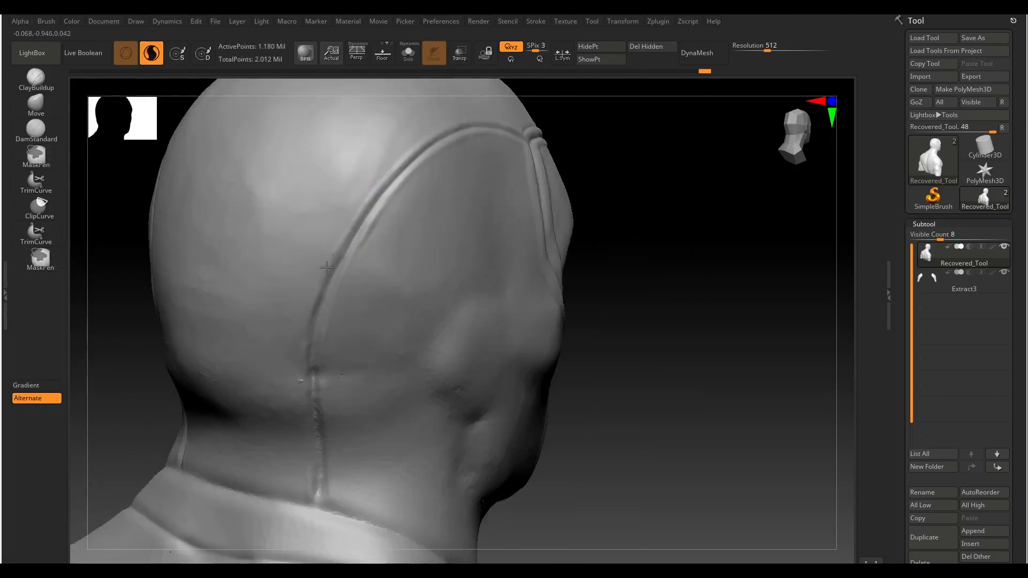
mouse_move(648, 245)
left_mouse_down()
mouse_move(360, 367)
mouse_move(755, 415)
mouse_move(562, 365)
mouse_move(535, 276)
mouse_move(355, 293)
mouse_move(466, 328)
mouse_move(535, 300)
mouse_move(640, 280)
mouse_move(455, 289)
mouse_move(434, 241)
left_mouse_up()
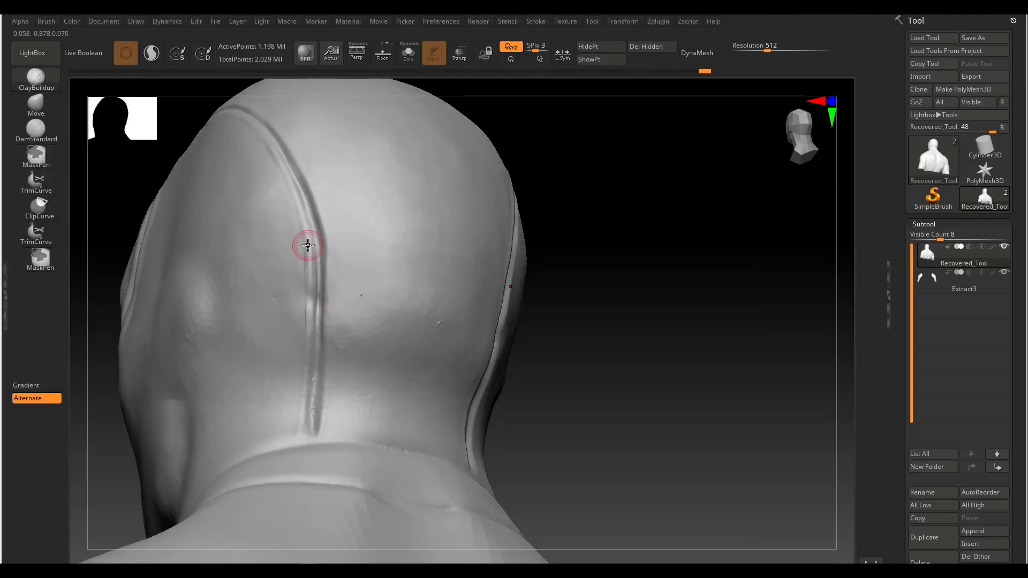
left_click_drag(307, 245, 402, 241)
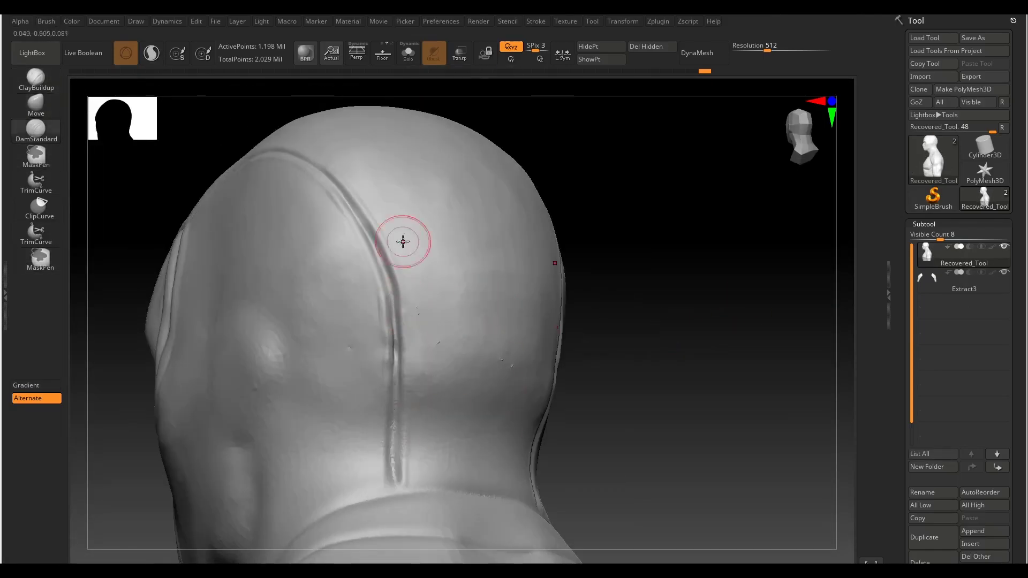
Extend the seams to the neck and polypaint the bust red with black shoulder pads.
key("space")
mouse_move(561, 394)
left_mouse_down()
mouse_move(530, 369)
mouse_move(672, 286)
mouse_move(762, 356)
mouse_move(596, 305)
mouse_move(702, 360)
mouse_move(479, 429)
mouse_move(716, 230)
mouse_move(470, 437)
left_mouse_up()
key("space")
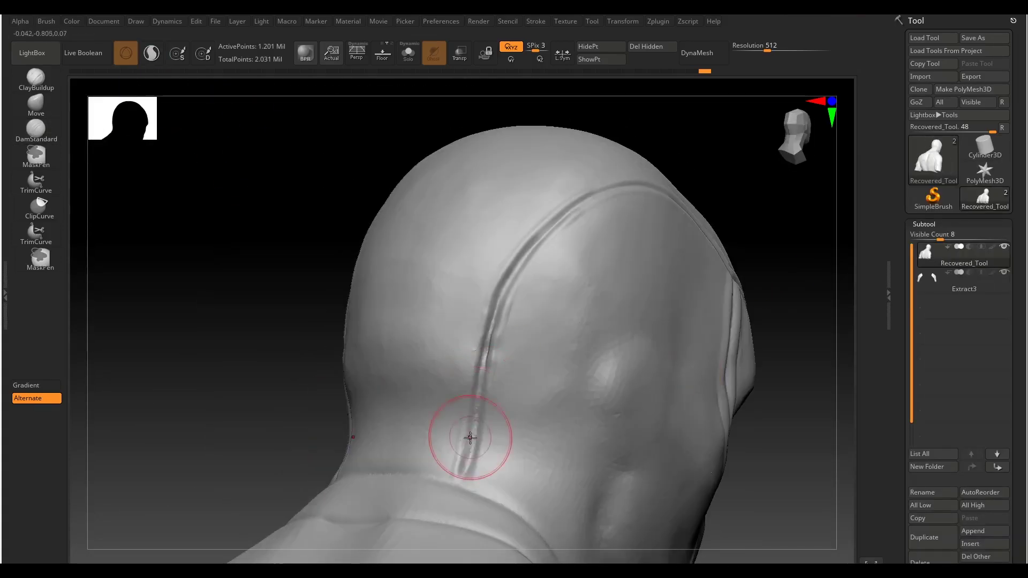
mouse_move(562, 213)
left_mouse_down()
mouse_move(314, 328)
mouse_move(760, 374)
left_mouse_up()
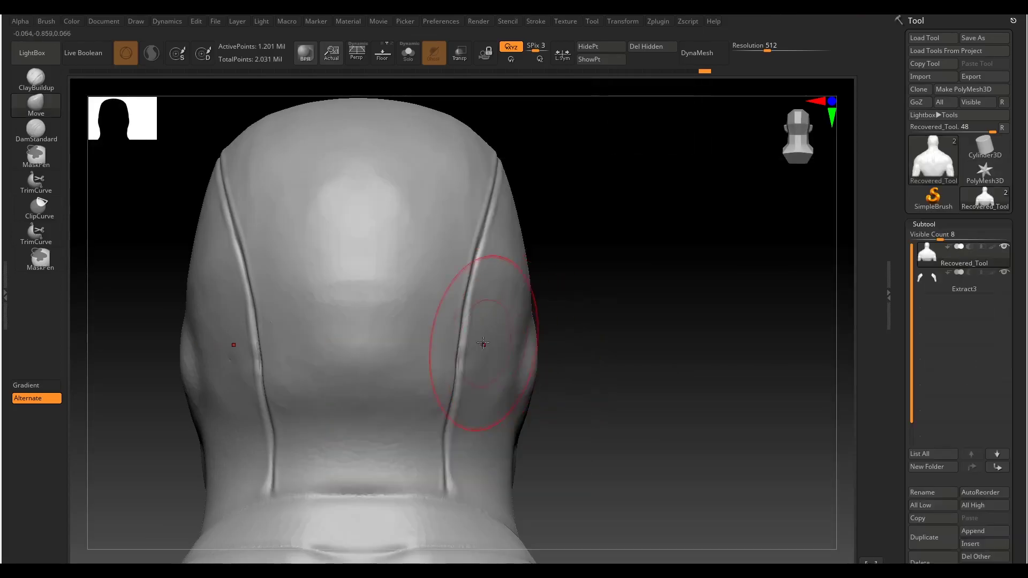
mouse_move(646, 408)
left_mouse_down()
mouse_move(721, 319)
mouse_move(685, 351)
mouse_move(716, 291)
mouse_move(683, 244)
mouse_move(558, 308)
left_mouse_up()
key("space")
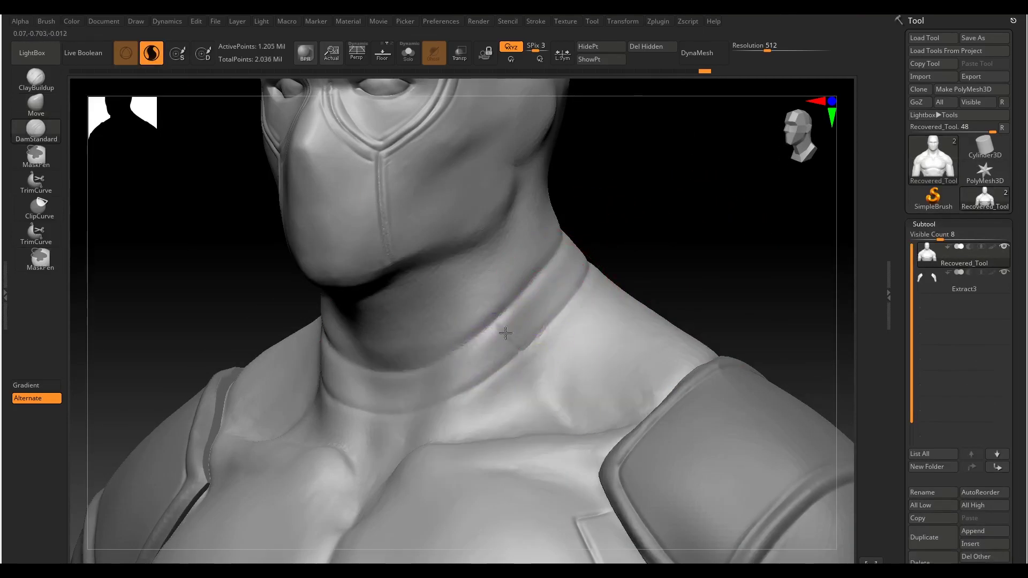
mouse_move(695, 225)
left_mouse_down()
mouse_move(669, 215)
mouse_move(691, 203)
mouse_move(684, 195)
mouse_move(511, 364)
mouse_move(612, 305)
mouse_move(706, 305)
mouse_move(773, 236)
mouse_move(725, 268)
mouse_move(729, 325)
mouse_move(684, 220)
left_mouse_up()
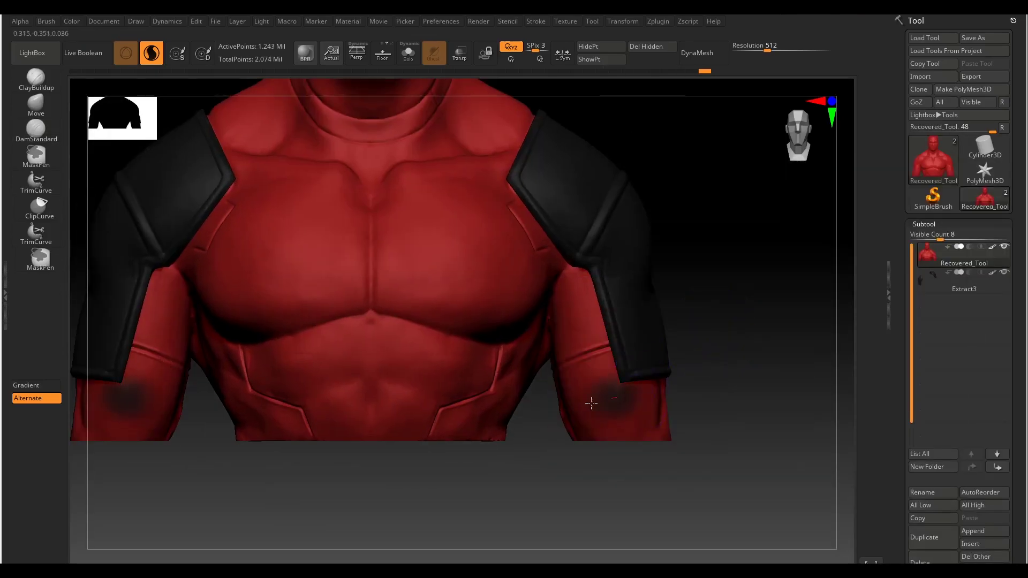
Solo the body and clean up the black paint on the upper-arm cuffs.
left_click_drag(592, 402, 428, 241)
left_click(407, 52)
mouse_move(507, 443)
left_mouse_down()
mouse_move(597, 385)
mouse_move(509, 374)
mouse_move(558, 344)
mouse_move(775, 348)
mouse_move(684, 310)
left_mouse_up()
mouse_move(628, 449)
left_mouse_down()
mouse_move(372, 428)
mouse_move(506, 428)
left_mouse_up()
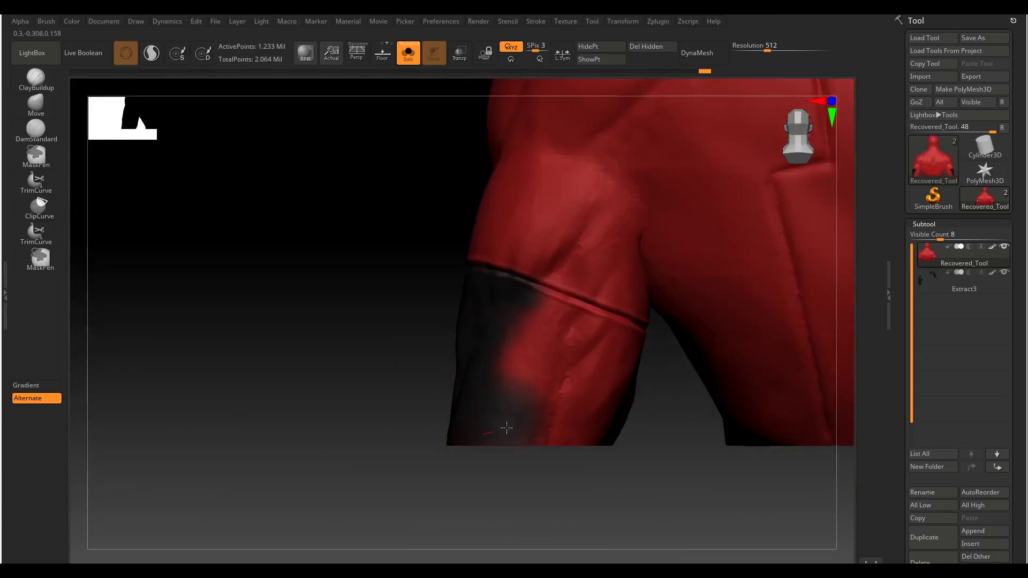
mouse_move(564, 405)
left_mouse_down()
mouse_move(429, 459)
mouse_move(546, 413)
mouse_move(739, 305)
mouse_move(516, 354)
mouse_move(527, 386)
mouse_move(668, 378)
mouse_move(503, 426)
left_mouse_up()
Frame the masked head at three-quarters and paint the hood's eye panels black.
key("f")
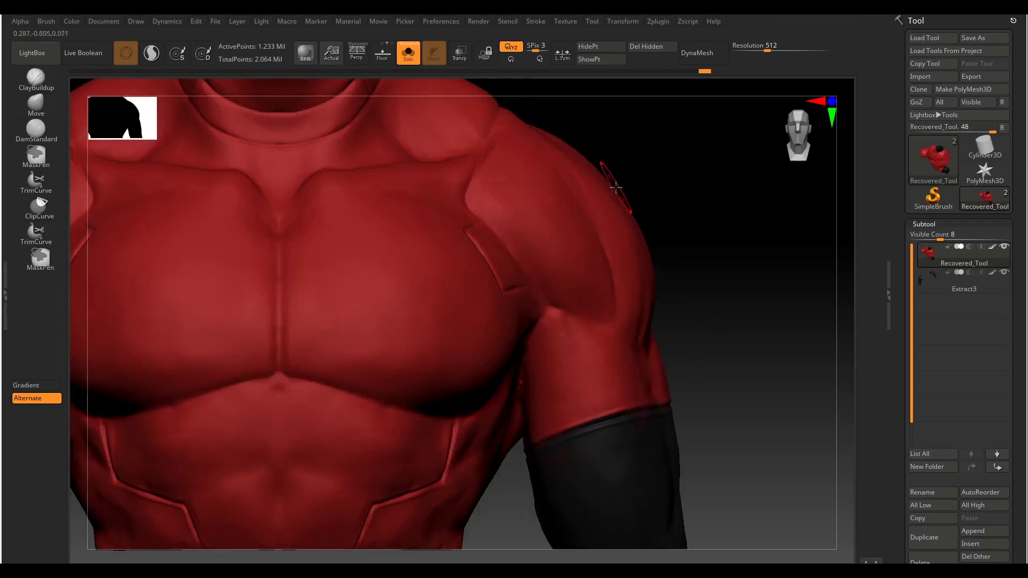
mouse_move(714, 375)
left_mouse_down("alt")
mouse_move(787, 415)
mouse_move(529, 330)
mouse_move(757, 243)
mouse_move(601, 289)
mouse_move(486, 362)
left_mouse_up("alt")
mouse_move(549, 439)
left_mouse_down()
mouse_move(535, 429)
mouse_move(567, 395)
mouse_move(623, 277)
left_mouse_up()
key("space")
left_click_drag(615, 385, 616, 202)
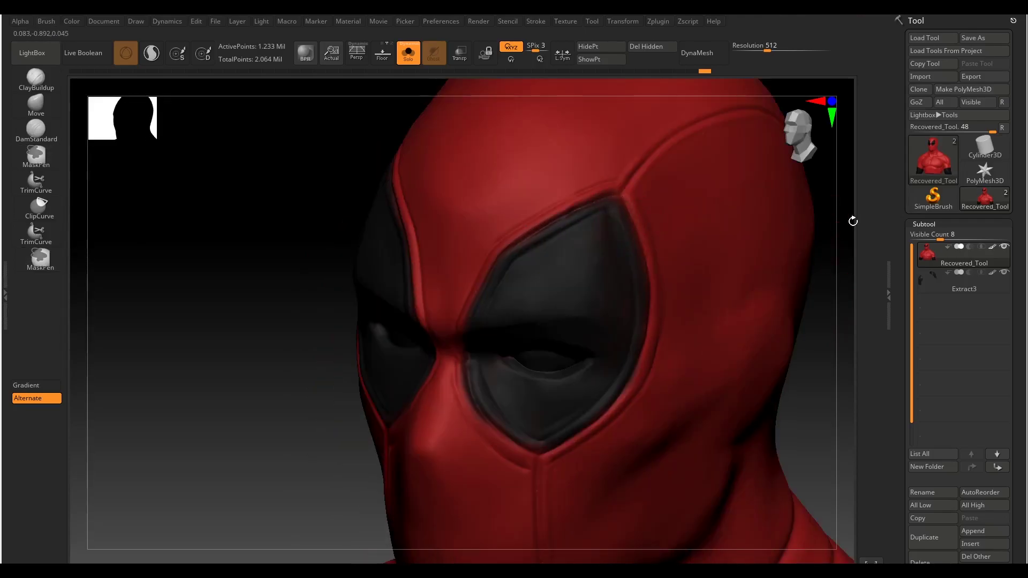
Preview the SketchGummyShiney material and paint the eye lenses white.
key("space")
left_click(637, 344)
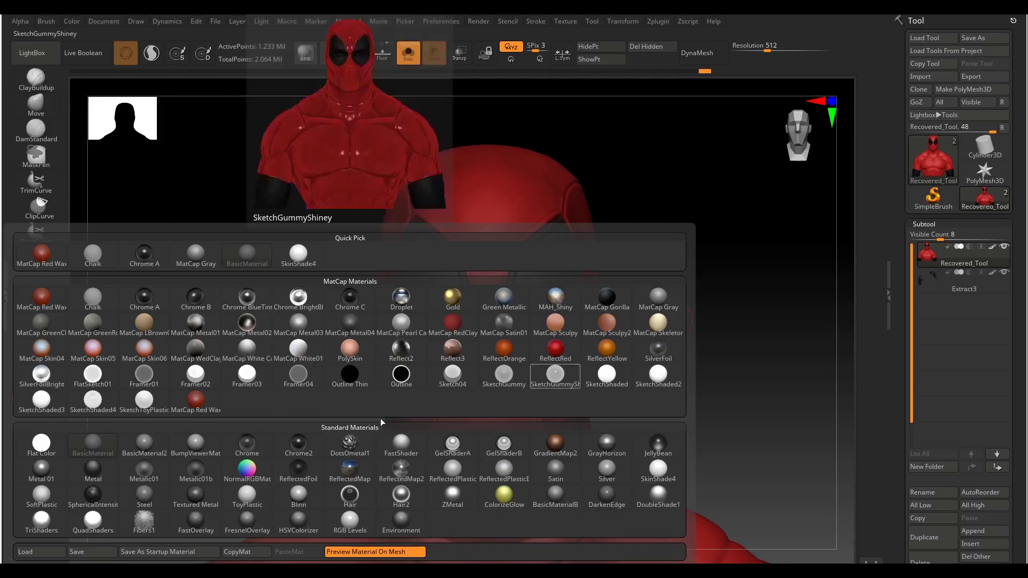
key("space")
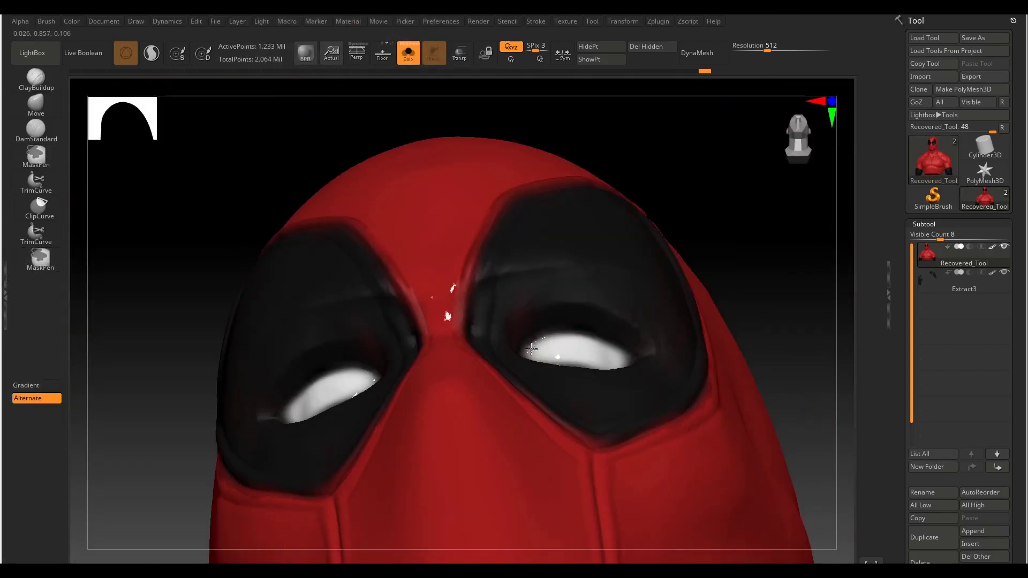
key("space")
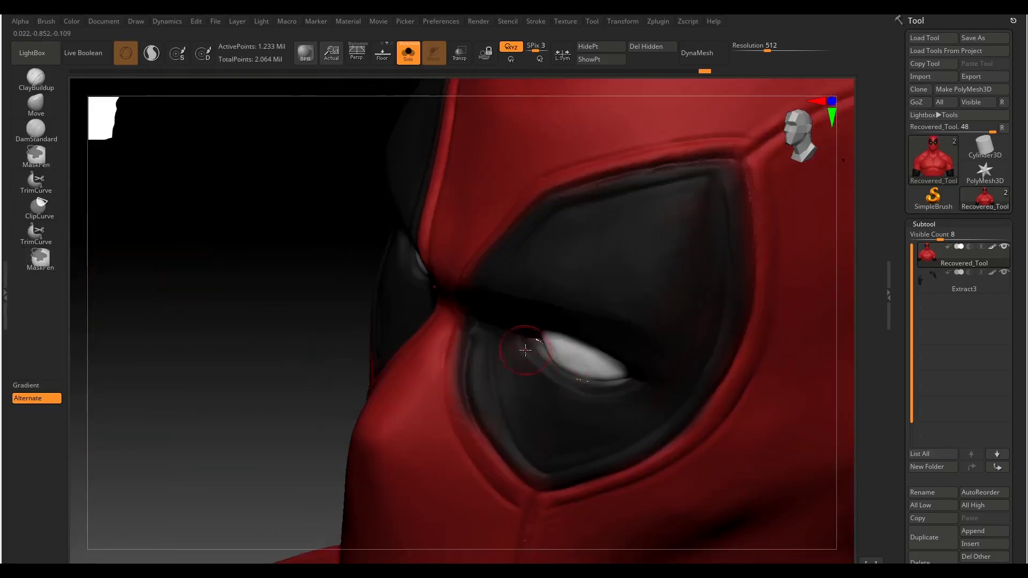
right_click_drag(525, 350, 597, 397)
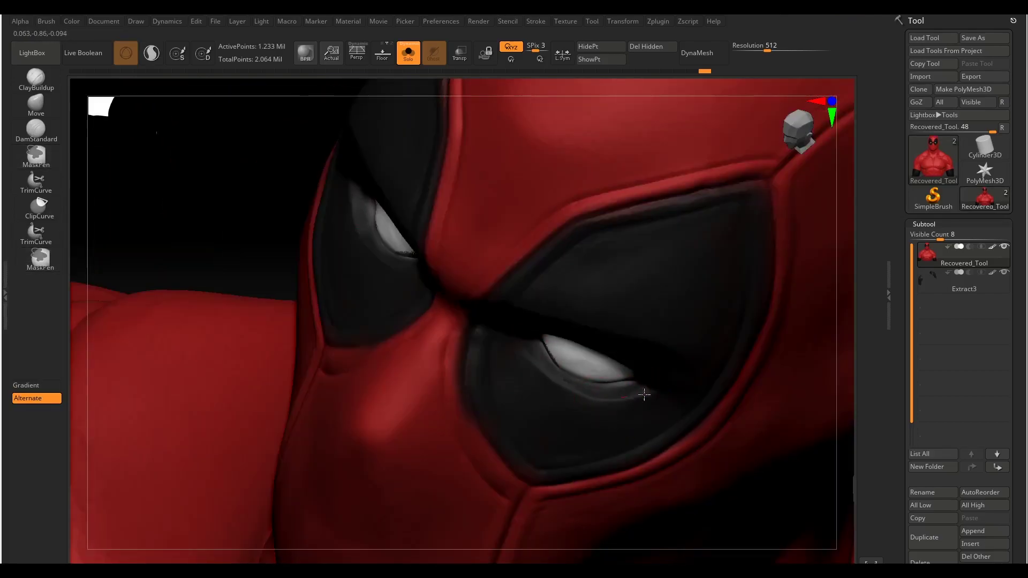
key("f")
Paint a black side panel down the right side of the torso.
mouse_move(657, 167)
right_mouse_down()
mouse_move(684, 370)
mouse_move(711, 302)
mouse_move(739, 332)
mouse_move(627, 382)
right_mouse_up()
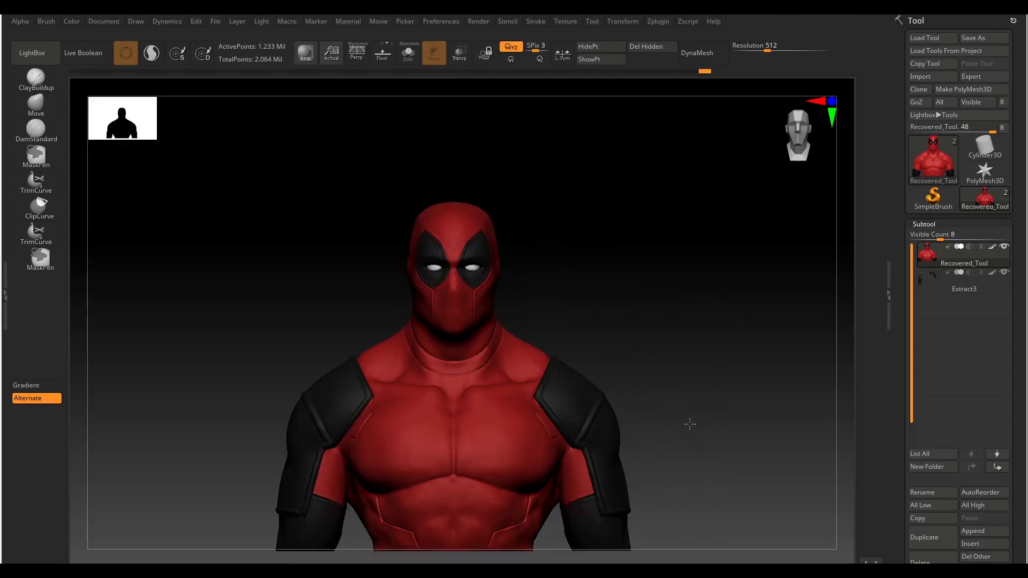
mouse_move(690, 424)
right_mouse_down()
mouse_move(792, 321)
mouse_move(661, 420)
mouse_move(615, 436)
right_mouse_up()
key("space")
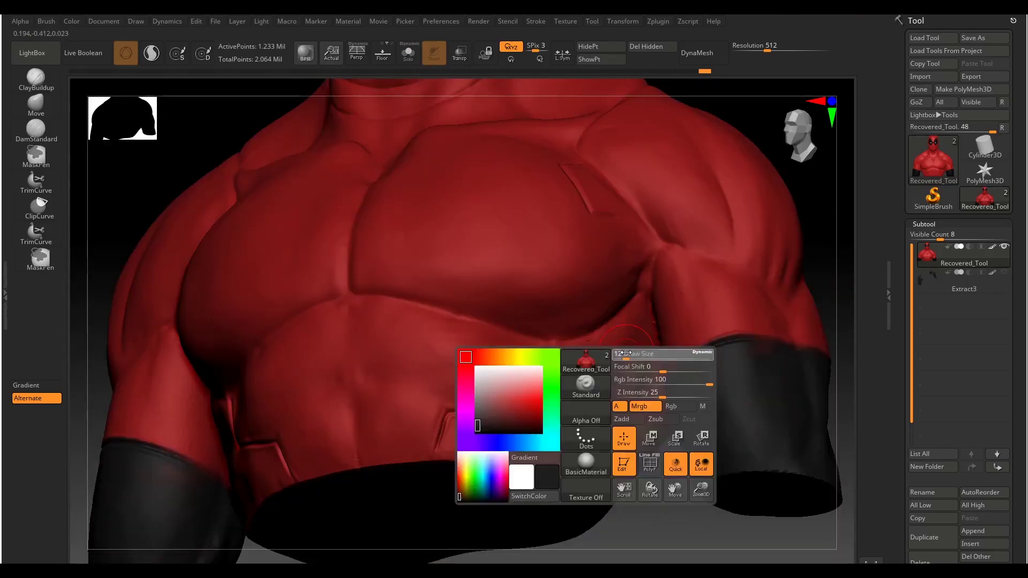
left_click_drag(642, 284, 562, 369)
right_click_drag(805, 289, 453, 460)
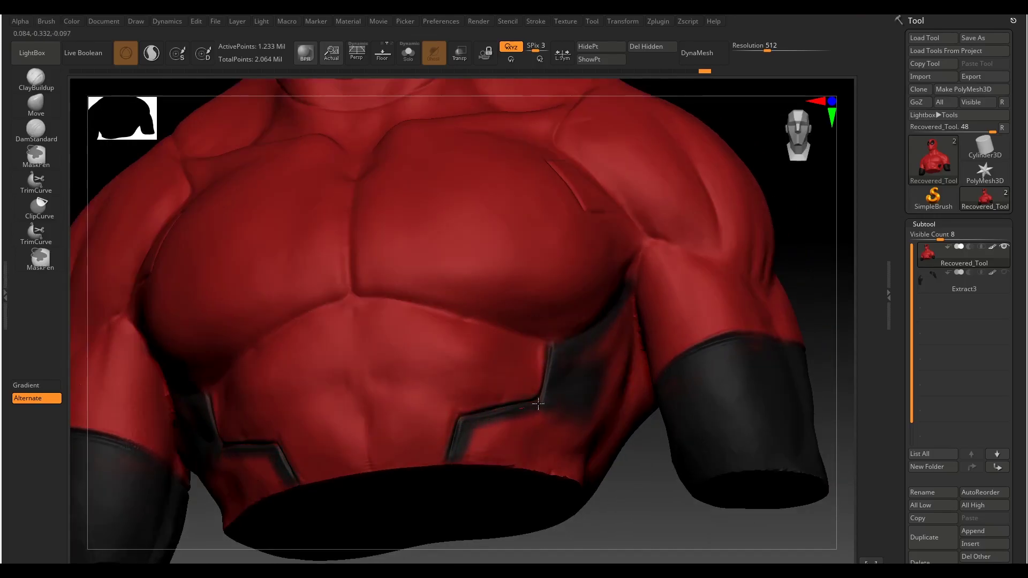
right_click_drag(538, 404, 591, 386)
right_click_drag(637, 306, 573, 277)
Paint black panels across the back straps with the shoulder pads shown again.
key("space")
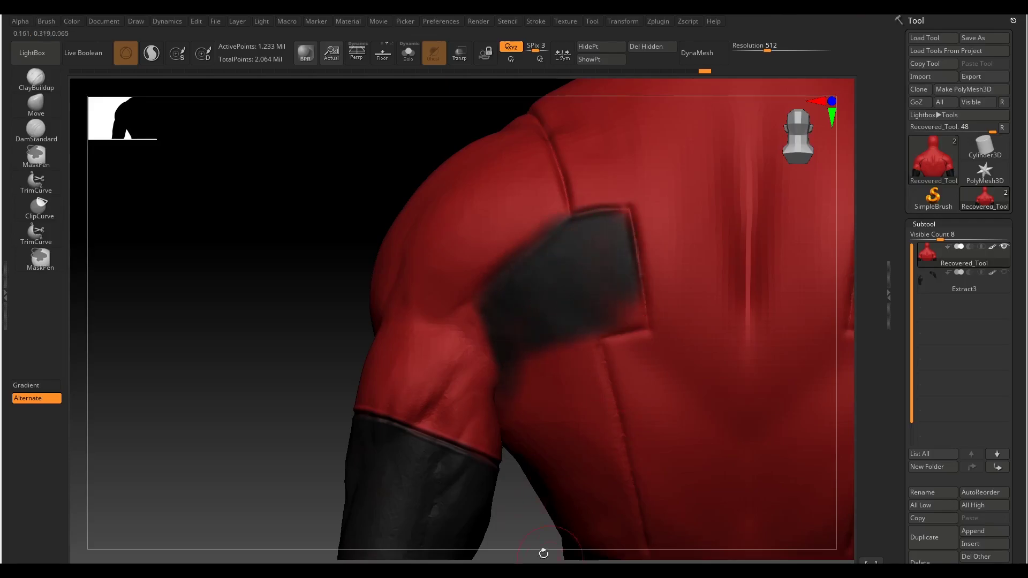
right_click_drag(544, 552, 593, 290)
mouse_move(558, 172)
right_mouse_down()
mouse_move(470, 452)
mouse_move(523, 390)
mouse_move(530, 401)
mouse_move(544, 395)
mouse_move(541, 298)
right_mouse_up()
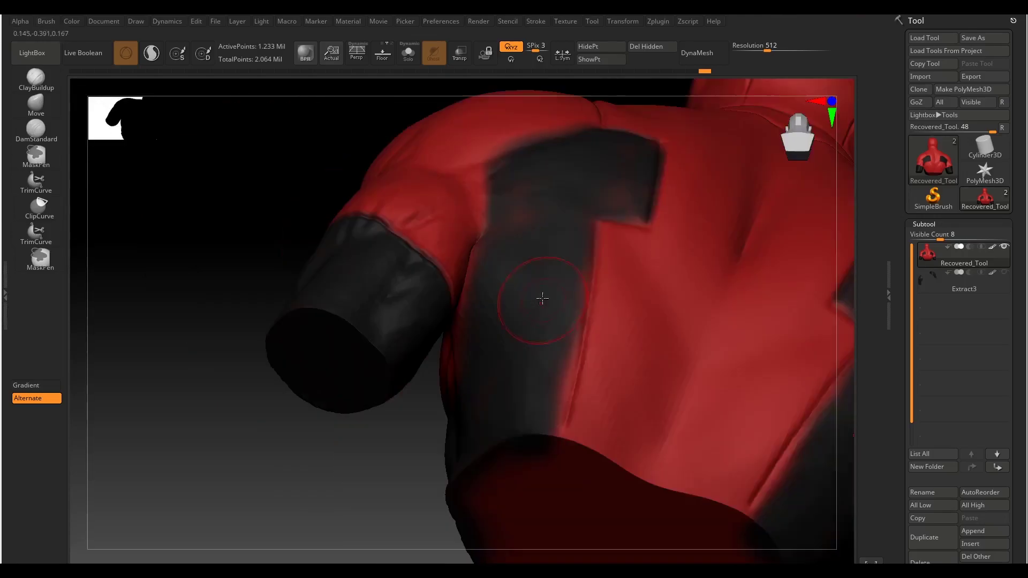
right_click_drag(827, 277, 493, 384)
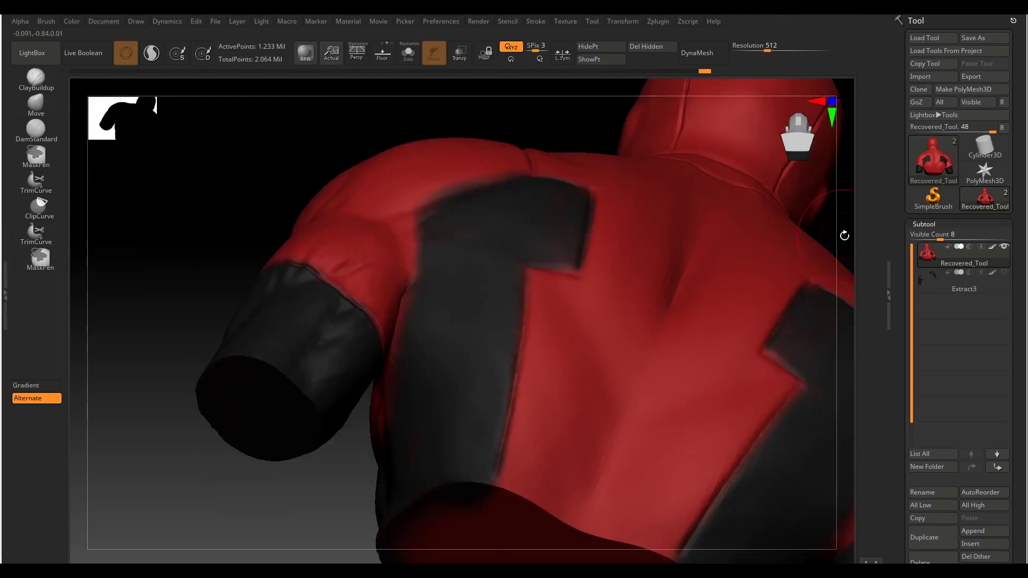
mouse_move(845, 236)
right_mouse_down()
mouse_move(604, 277)
mouse_move(711, 337)
mouse_move(670, 316)
mouse_move(509, 397)
mouse_move(665, 264)
mouse_move(475, 321)
mouse_move(459, 394)
mouse_move(610, 303)
mouse_move(769, 335)
mouse_move(472, 281)
right_mouse_up()
key("f")
mouse_move(462, 332)
right_mouse_down()
mouse_move(718, 223)
mouse_move(438, 395)
mouse_move(842, 425)
mouse_move(457, 345)
mouse_move(721, 282)
mouse_move(693, 296)
mouse_move(712, 302)
right_mouse_up()
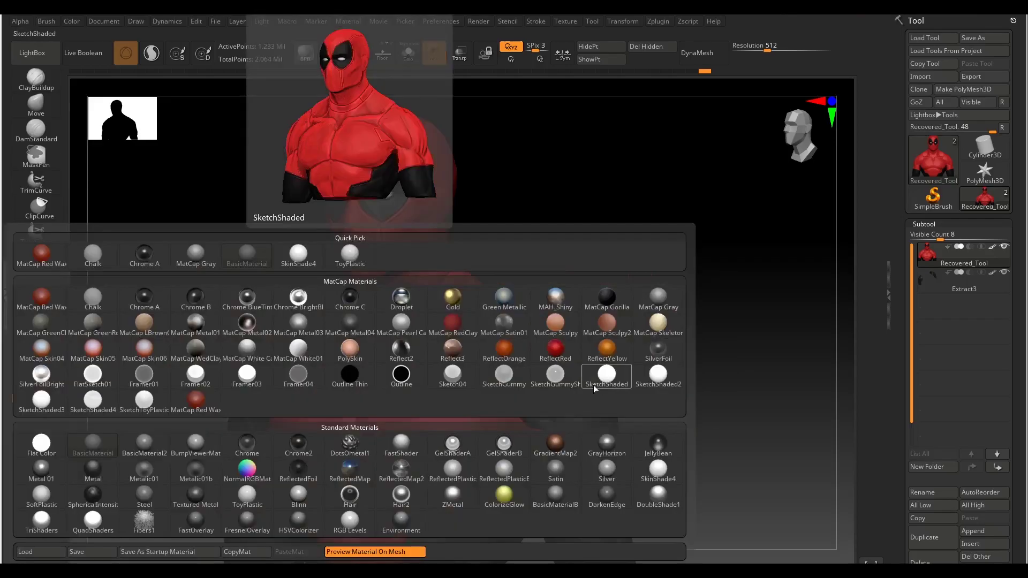
mouse_move(636, 384)
right_mouse_down()
mouse_move(768, 287)
mouse_move(784, 256)
right_mouse_up()
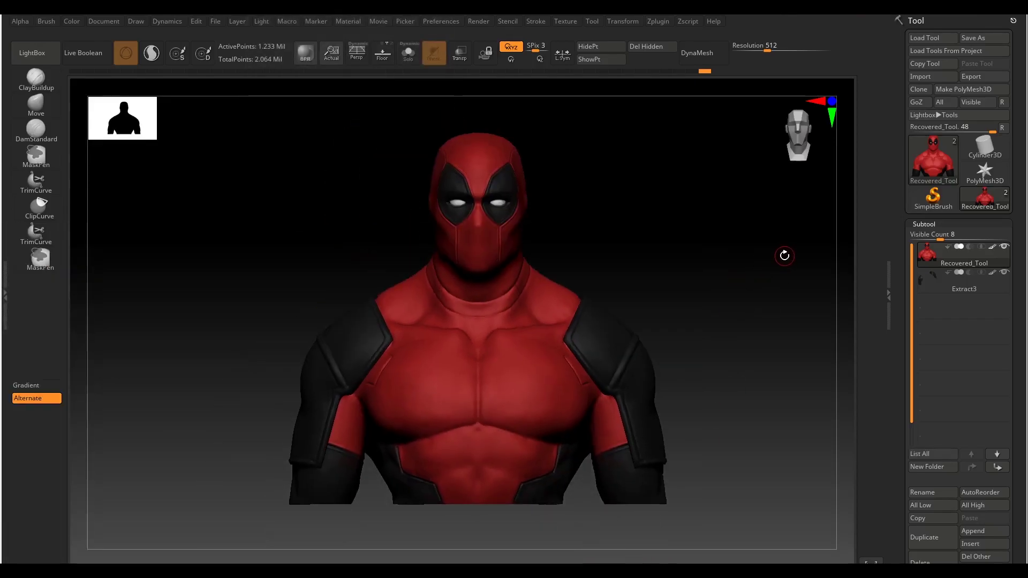
mouse_move(716, 264)
right_mouse_down()
mouse_move(718, 321)
mouse_move(653, 254)
right_mouse_up()
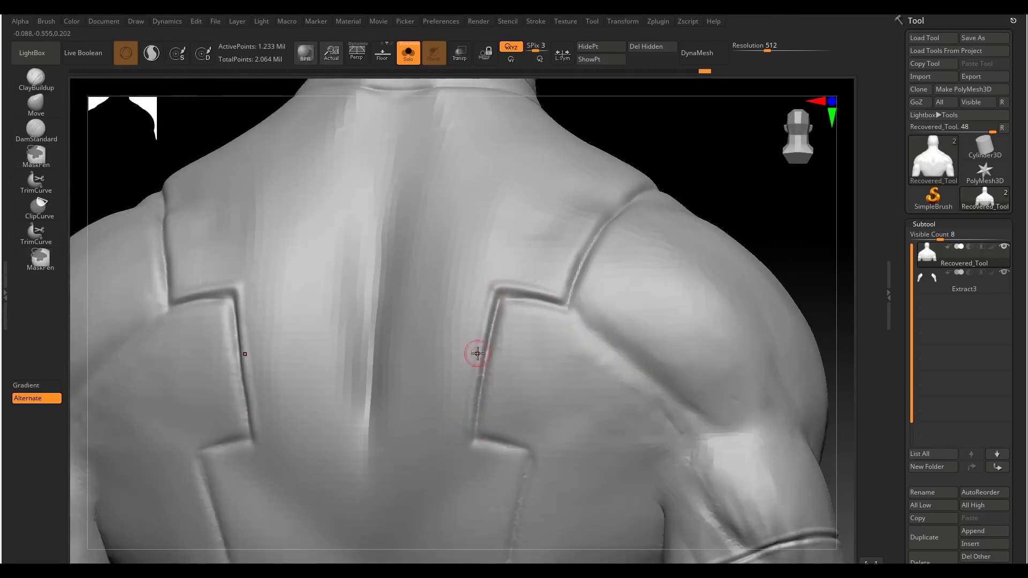
right_click_drag(478, 353, 684, 344, "alt")
mouse_move(689, 235)
right_mouse_down("alt")
mouse_move(489, 342)
mouse_move(740, 196)
mouse_move(448, 336)
right_mouse_up("alt")
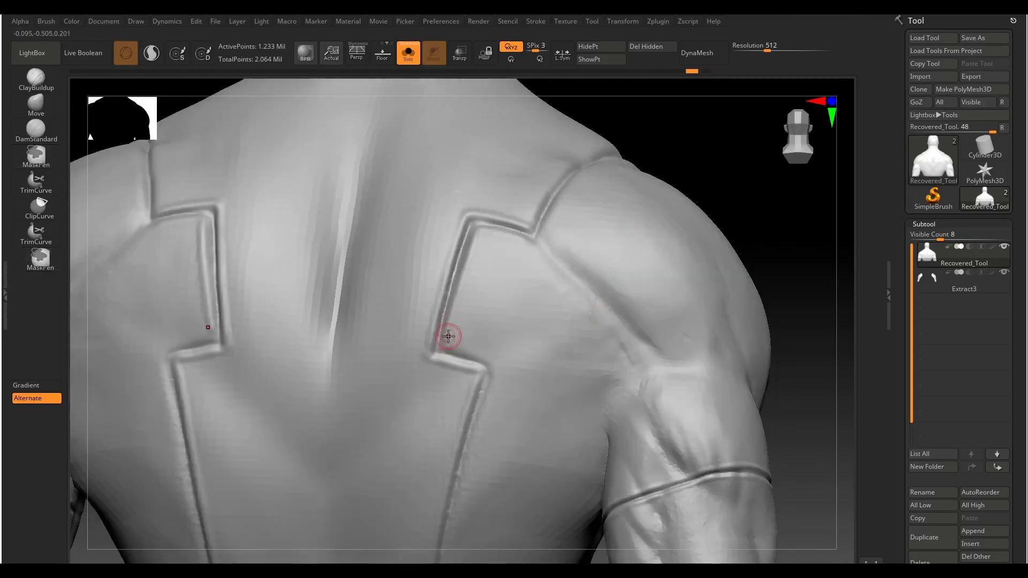
mouse_move(676, 355)
right_mouse_down("alt")
mouse_move(716, 197)
mouse_move(499, 412)
mouse_move(573, 322)
mouse_move(655, 295)
right_mouse_up("alt")
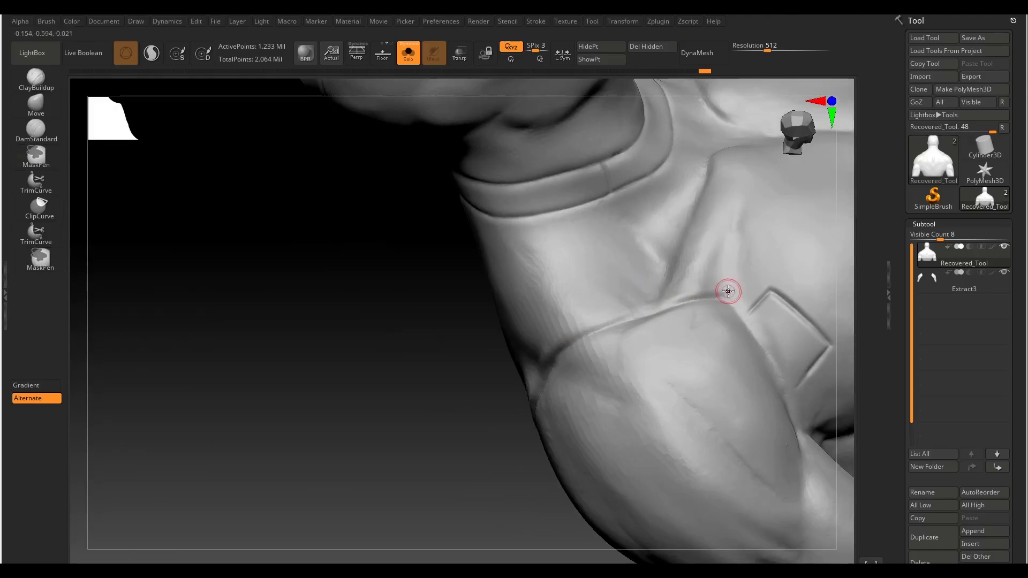
mouse_move(728, 291)
right_mouse_down("alt")
mouse_move(759, 223)
mouse_move(704, 278)
mouse_move(736, 216)
mouse_move(722, 198)
right_mouse_up("alt")
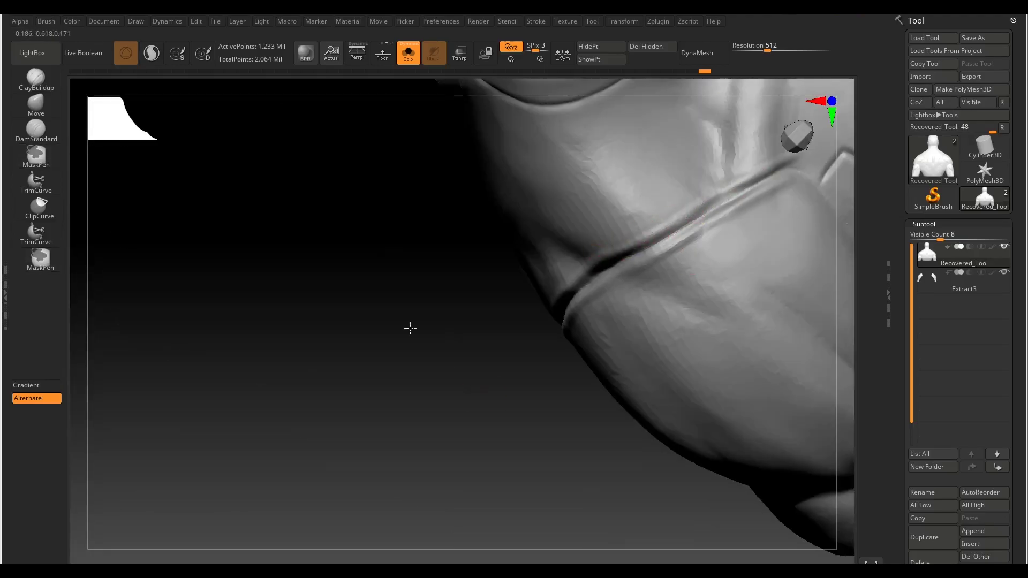
mouse_move(410, 328)
right_mouse_down()
mouse_move(693, 344)
mouse_move(626, 298)
mouse_move(657, 274)
mouse_move(615, 406)
mouse_move(489, 422)
mouse_move(653, 342)
mouse_move(682, 232)
mouse_move(546, 425)
mouse_move(678, 222)
mouse_move(615, 322)
mouse_move(569, 434)
right_mouse_up()
right_click(616, 406)
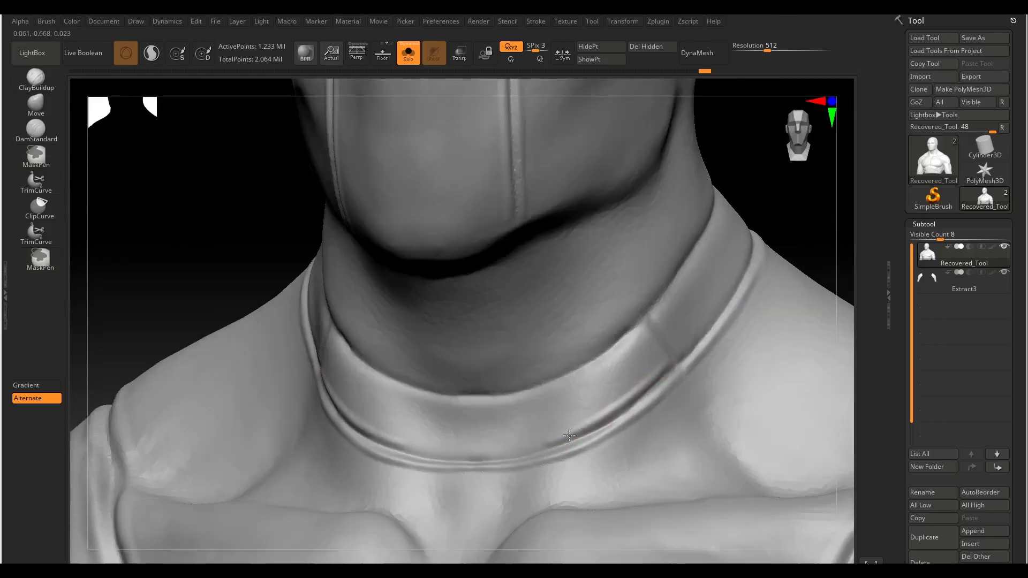
Carve grooves along the neck collar rims with DamStandard and Sculptris Pro.
mouse_move(711, 303)
right_mouse_down()
mouse_move(664, 353)
mouse_move(632, 353)
mouse_move(574, 395)
mouse_move(679, 339)
right_mouse_up()
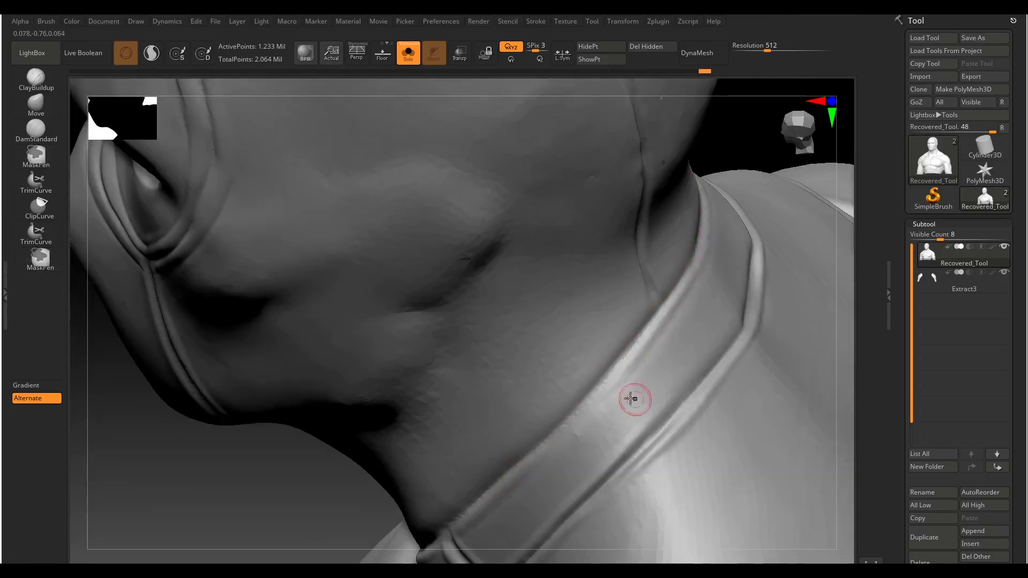
mouse_move(722, 230)
right_mouse_down("shift")
mouse_move(768, 385)
mouse_move(766, 225)
mouse_move(573, 454)
mouse_move(687, 352)
mouse_move(750, 252)
mouse_move(688, 217)
right_mouse_up("shift")
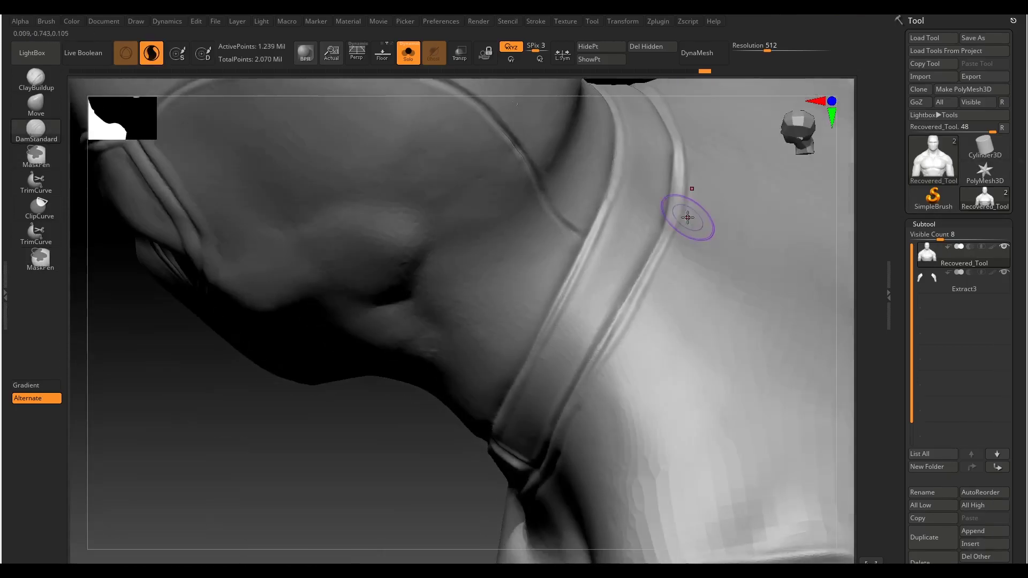
mouse_move(659, 272)
right_mouse_down()
mouse_move(665, 305)
mouse_move(780, 264)
mouse_move(519, 381)
mouse_move(601, 340)
mouse_move(738, 227)
mouse_move(549, 378)
right_mouse_up()
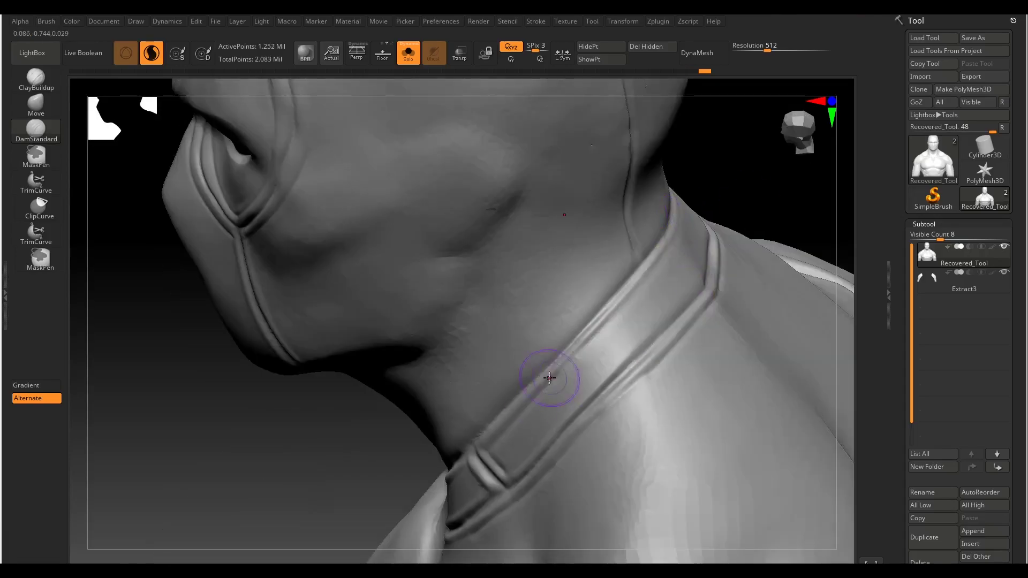
right_click_drag(634, 293, 709, 206)
mouse_move(648, 366)
right_mouse_down()
mouse_move(454, 471)
mouse_move(745, 328)
right_mouse_up()
Show Polypaint, enable perspective, and carve notched segment seams into the collar.
left_click(992, 247)
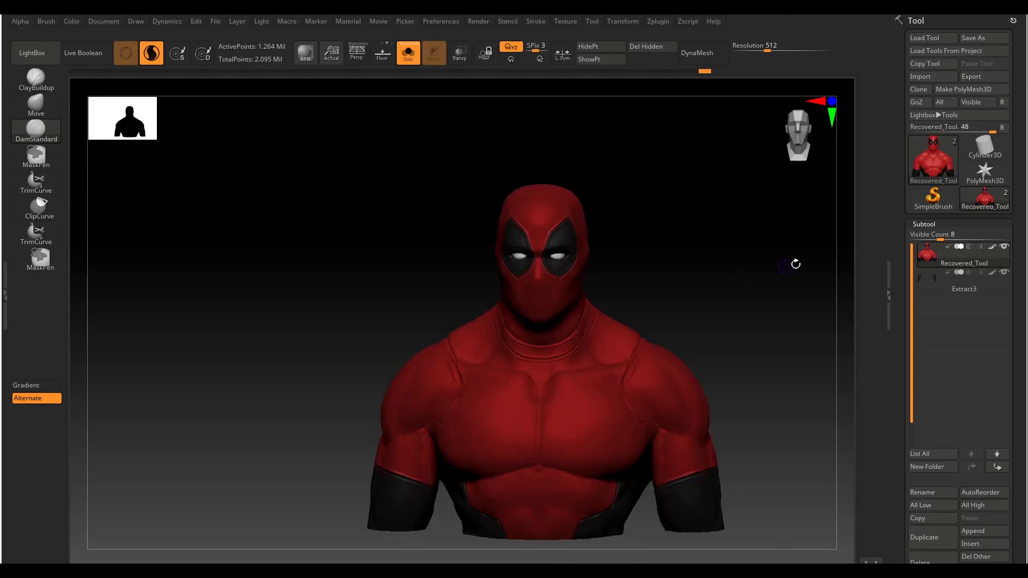
mouse_move(796, 264)
right_mouse_down()
mouse_move(652, 220)
mouse_move(652, 360)
mouse_move(757, 225)
right_mouse_up()
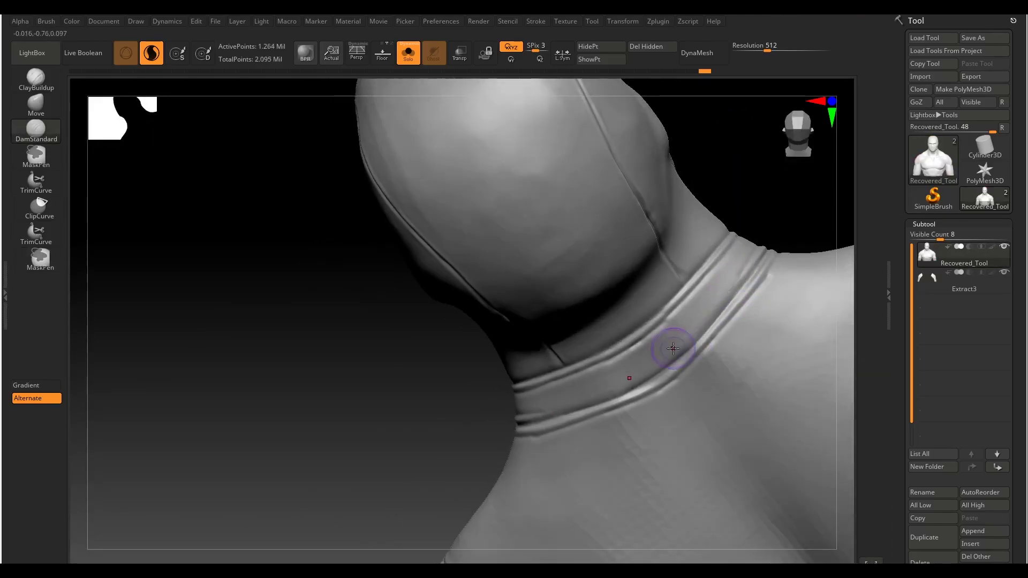
mouse_move(673, 351)
right_mouse_down()
mouse_move(773, 207)
mouse_move(663, 355)
mouse_move(503, 436)
mouse_move(784, 286)
mouse_move(723, 379)
mouse_move(760, 332)
mouse_move(801, 373)
mouse_move(833, 316)
mouse_move(631, 367)
mouse_move(768, 184)
mouse_move(514, 498)
right_mouse_up()
key("p")
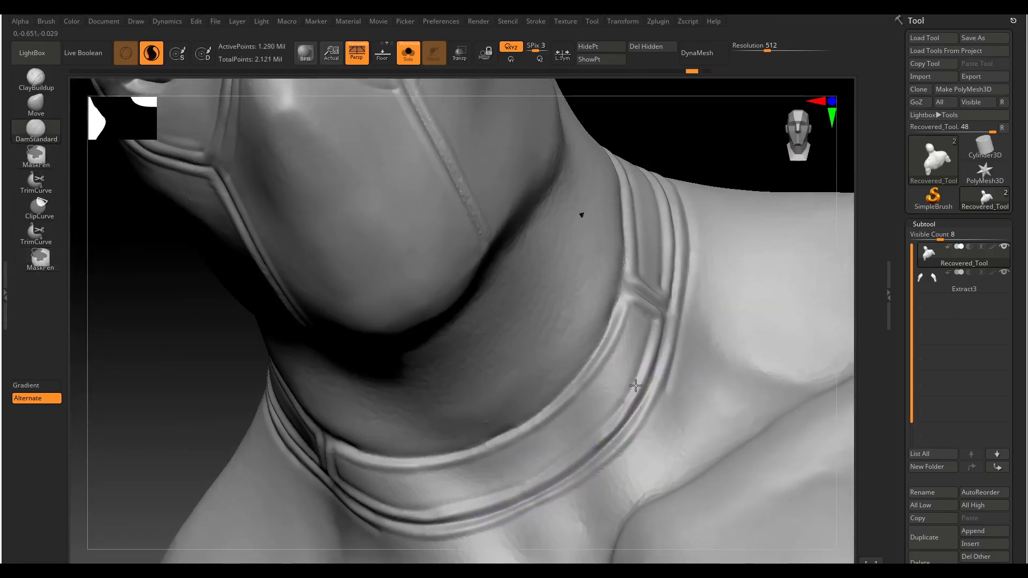
right_click_drag(635, 385, 596, 425)
Extract two ribcage-side panels from the bust body into Extract1 at 0.02 thickness.
key("f")
right_click_drag(661, 240, 683, 321)
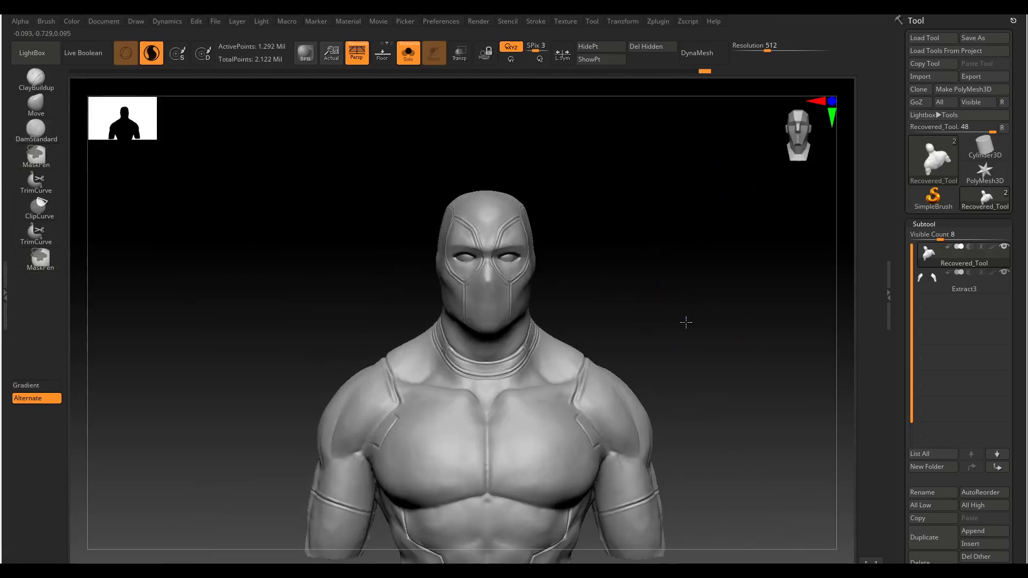
left_click(613, 314, "alt")
mouse_move(569, 316)
right_mouse_down()
mouse_move(604, 225)
mouse_move(603, 348)
right_mouse_up()
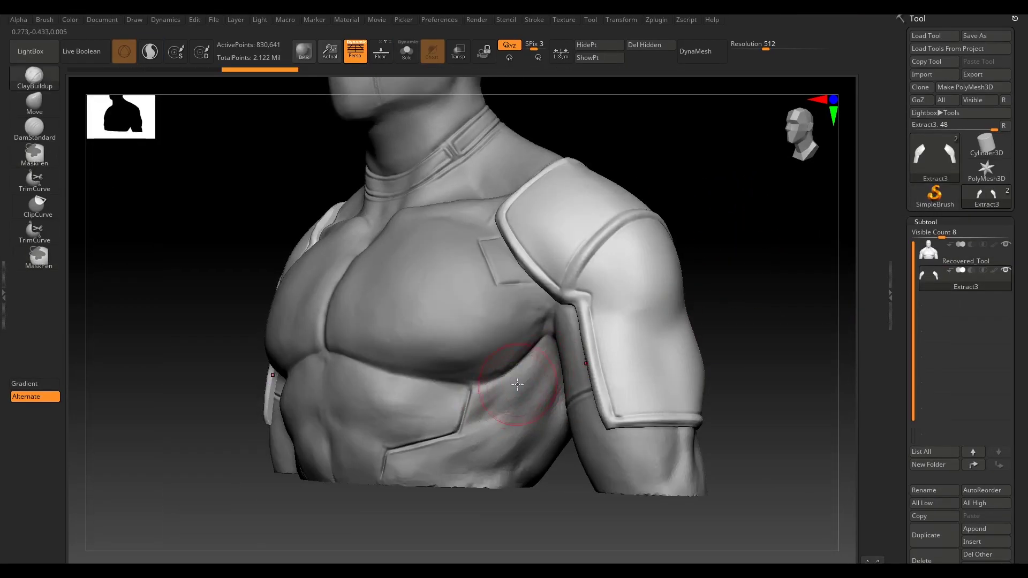
left_click(603, 348, "alt")
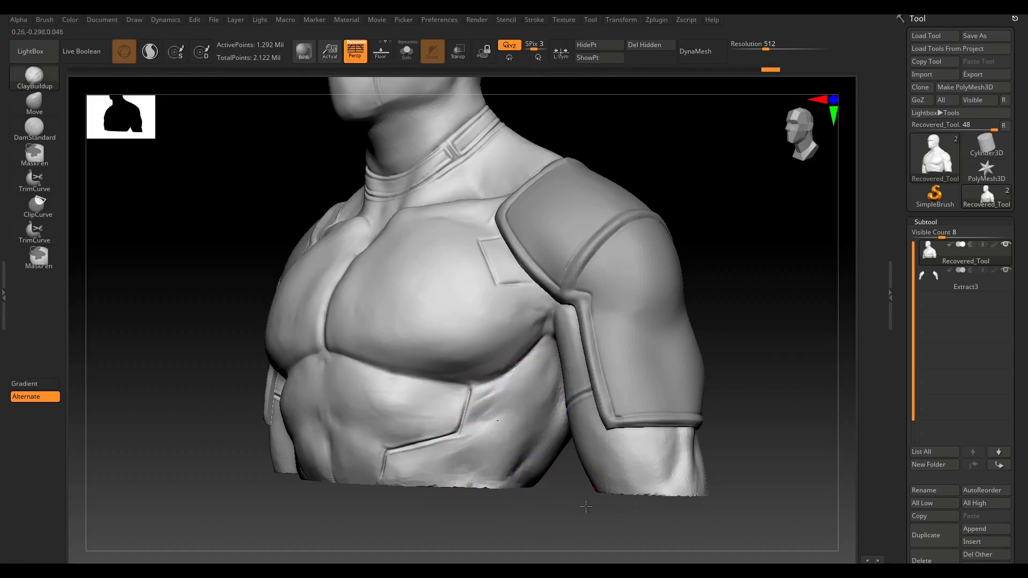
mouse_move(585, 507)
right_mouse_down()
mouse_move(550, 442)
mouse_move(746, 375)
right_mouse_up()
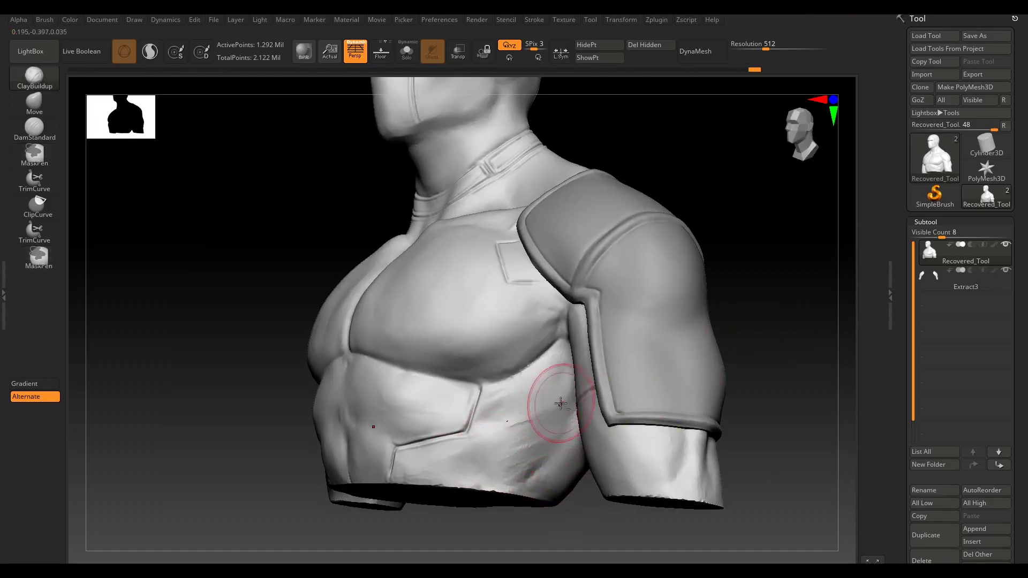
mouse_move(551, 401)
right_mouse_down()
mouse_move(773, 361)
mouse_move(508, 391)
mouse_move(739, 278)
mouse_move(551, 364)
right_mouse_up()
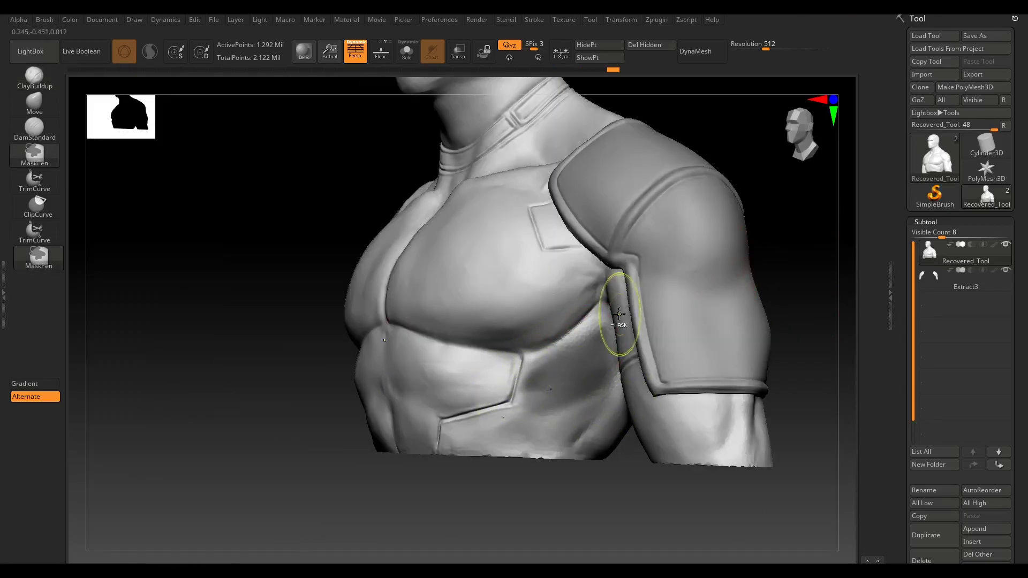
mouse_move(505, 401)
right_mouse_down()
mouse_move(785, 252)
mouse_move(589, 278)
right_mouse_up()
scroll(958, 267, "down", 5)
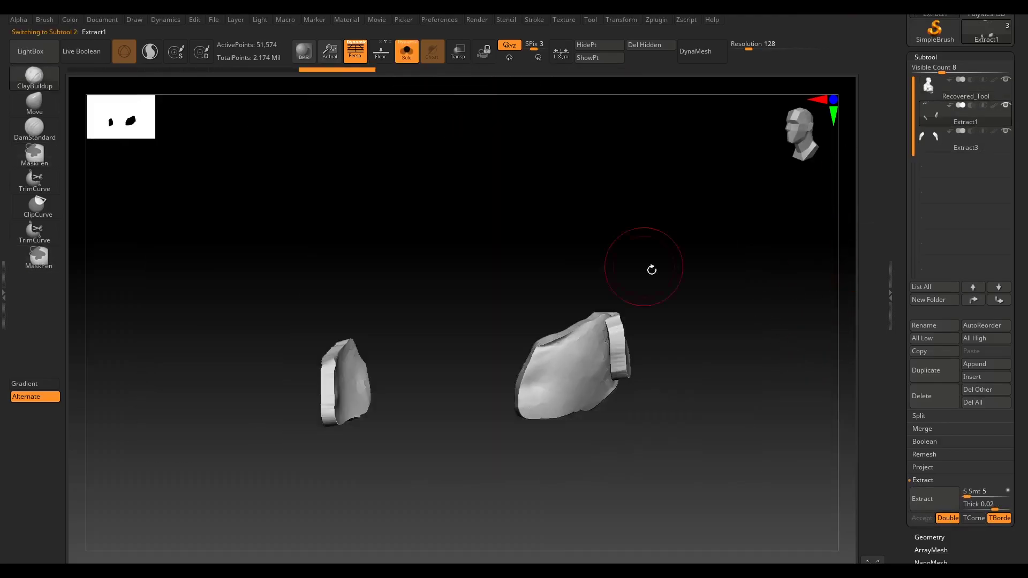
Trim the excess off the two extracted side panels with ClipCurve.
right_click_drag(651, 269, 386, 268)
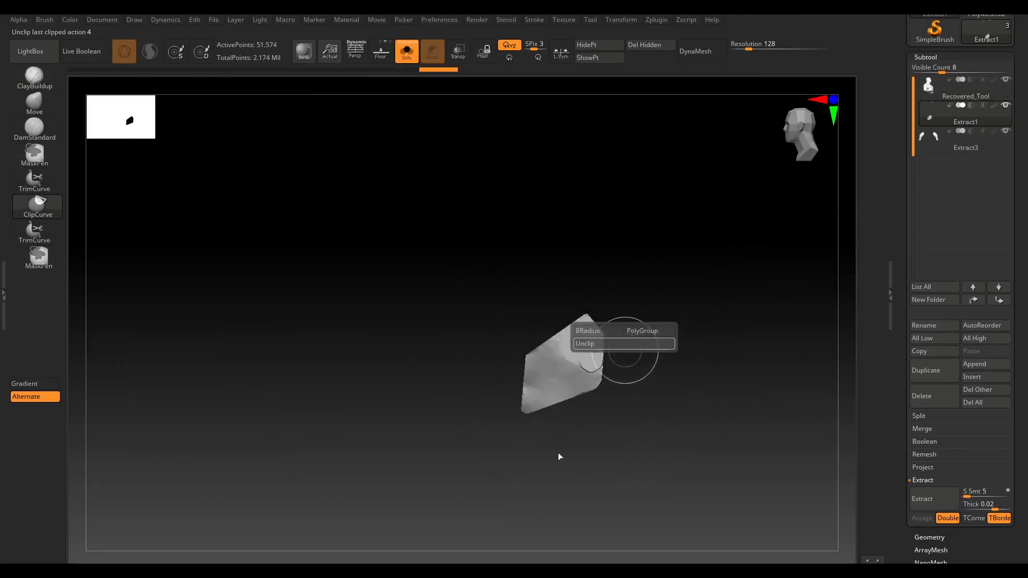
right_click_drag(510, 435, 663, 342)
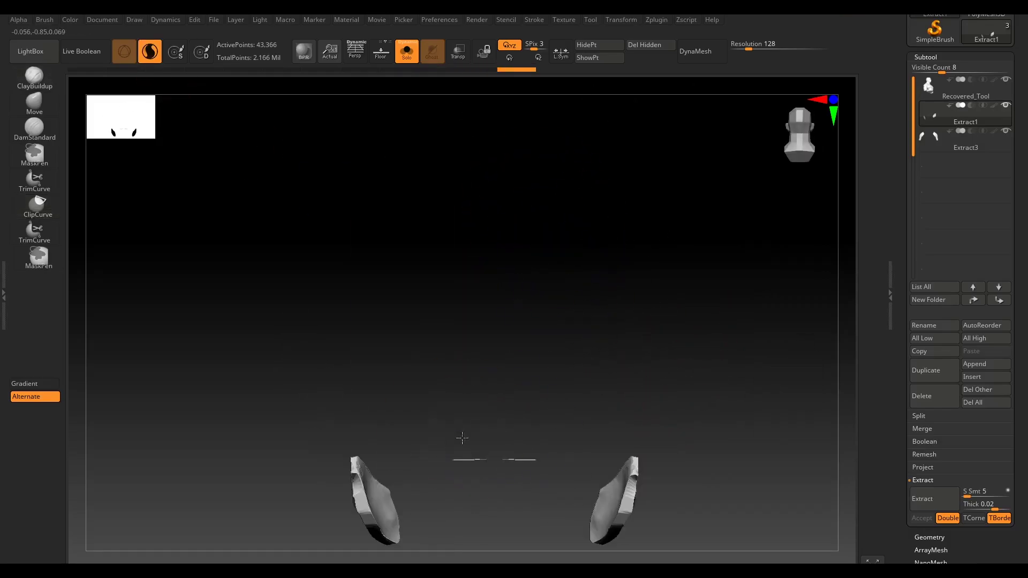
mouse_move(461, 431)
right_mouse_down()
mouse_move(567, 317)
mouse_move(647, 391)
mouse_move(461, 413)
right_mouse_up()
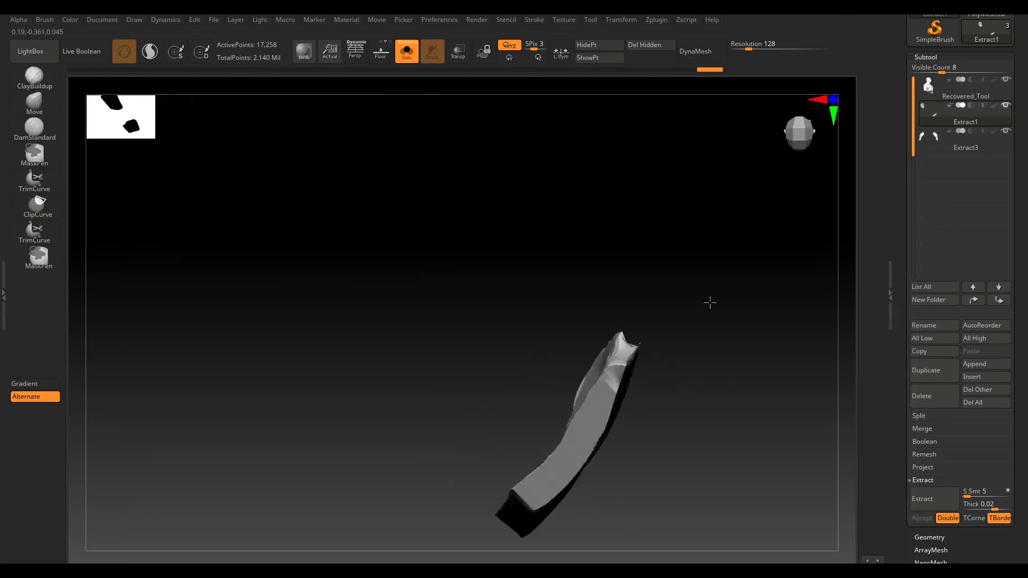
mouse_move(709, 300)
right_mouse_down()
mouse_move(716, 472)
mouse_move(743, 42)
right_mouse_up()
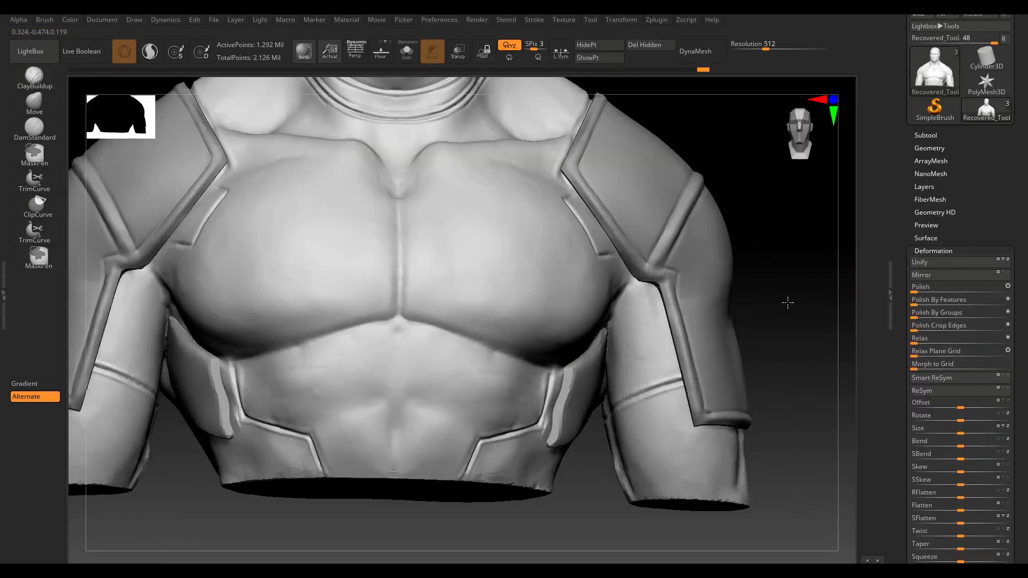
DynaMesh the isolated flank panels down to 3,250 points, then frame the full bust.
key("alt+shift+s")
left_click_drag(788, 302, 675, 530)
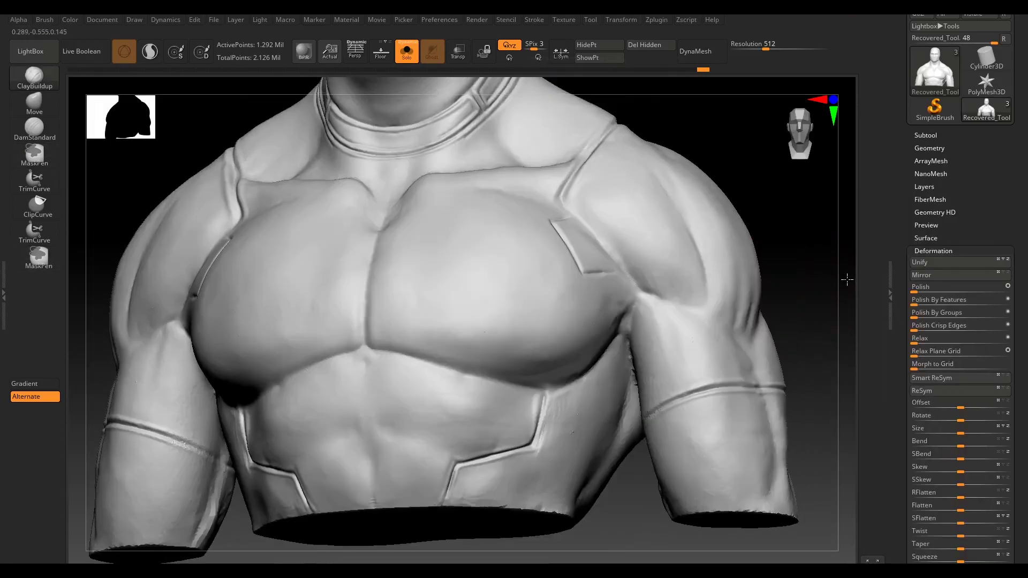
key("alt+shift+s")
left_click(595, 435, "alt")
left_click_drag(595, 434, 757, 337)
key("alt+shift+s")
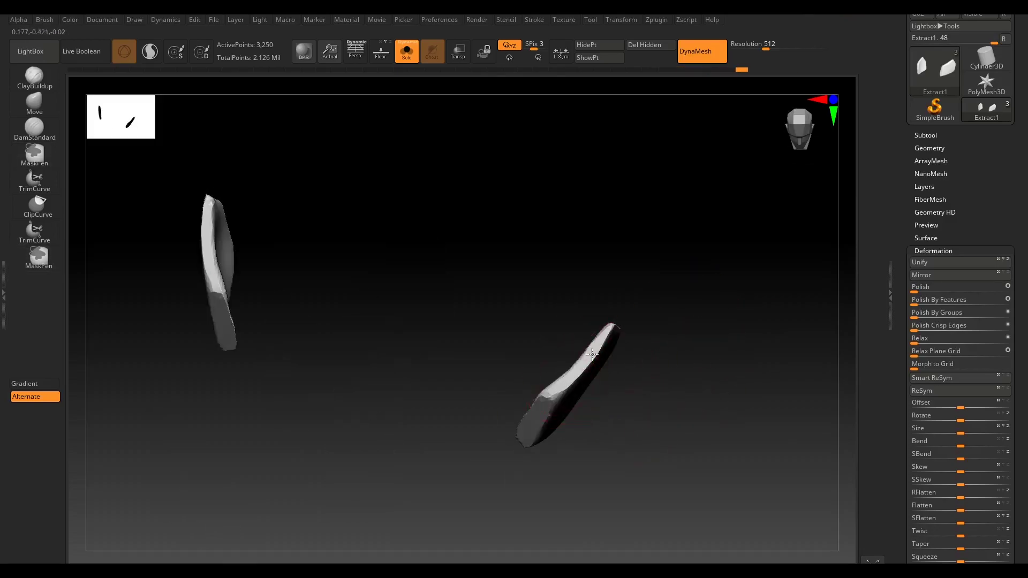
key("alt+shift+s")
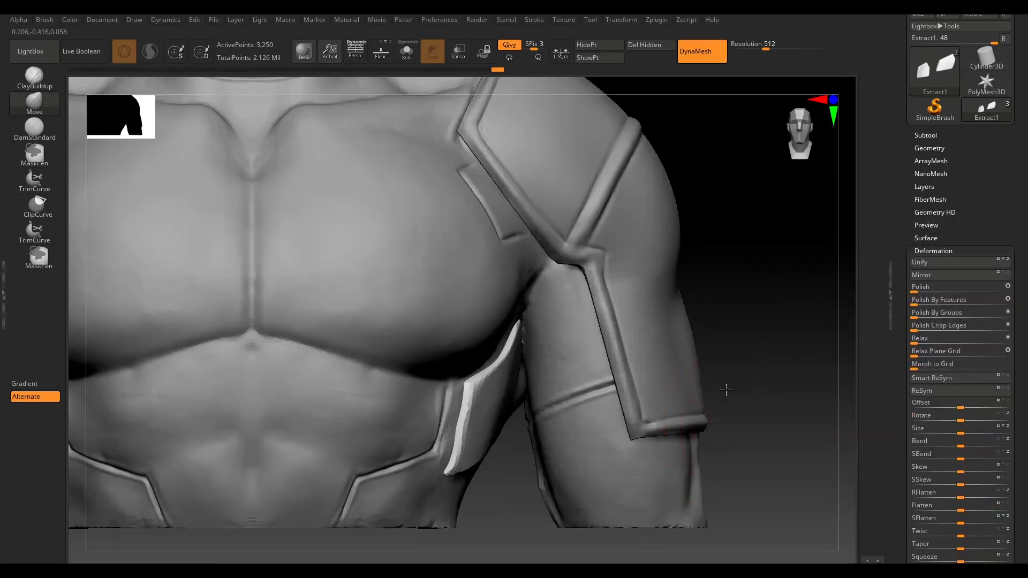
key("space")
key("f")
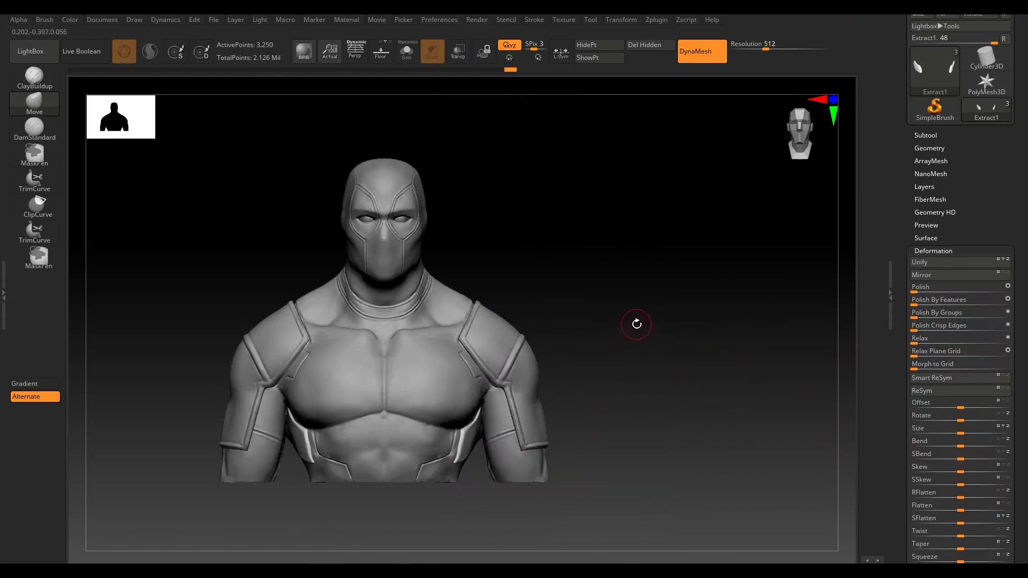
left_click_drag(636, 321, 70, 466)
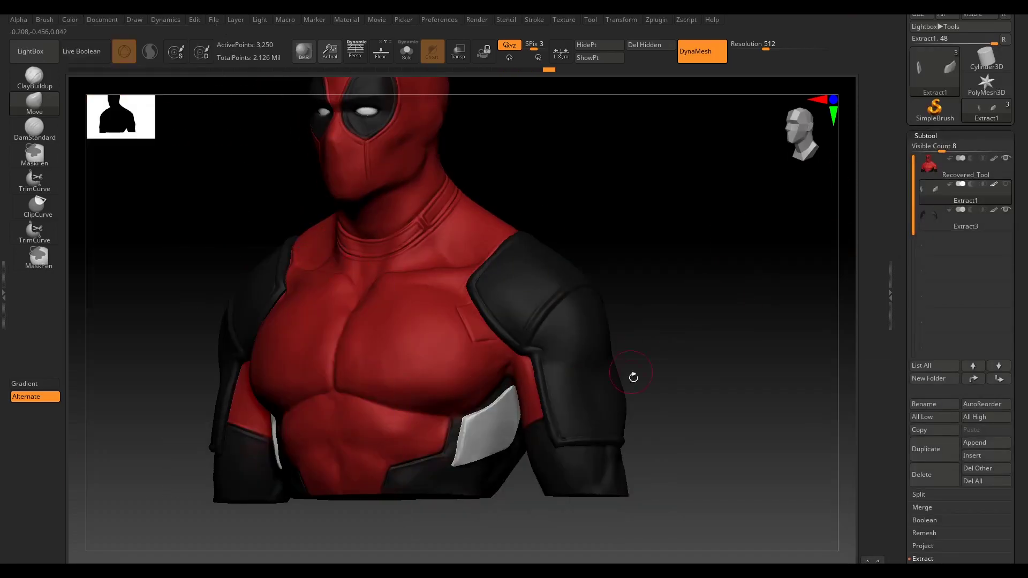
left_click_drag(631, 375, 707, 255)
key("space")
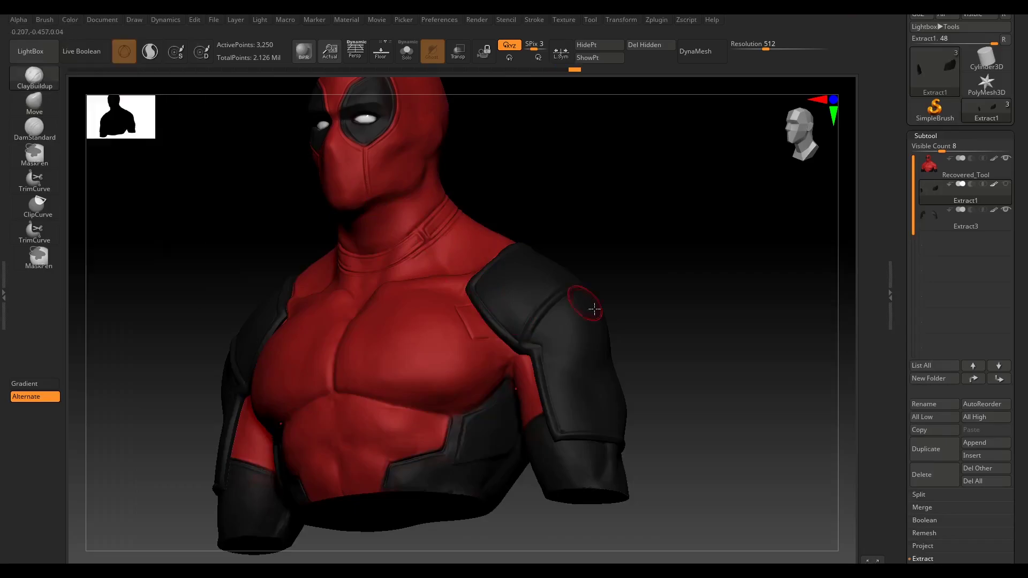
left_click_drag(592, 305, 632, 277, "shift")
left_click_drag(672, 318, 322, 252)
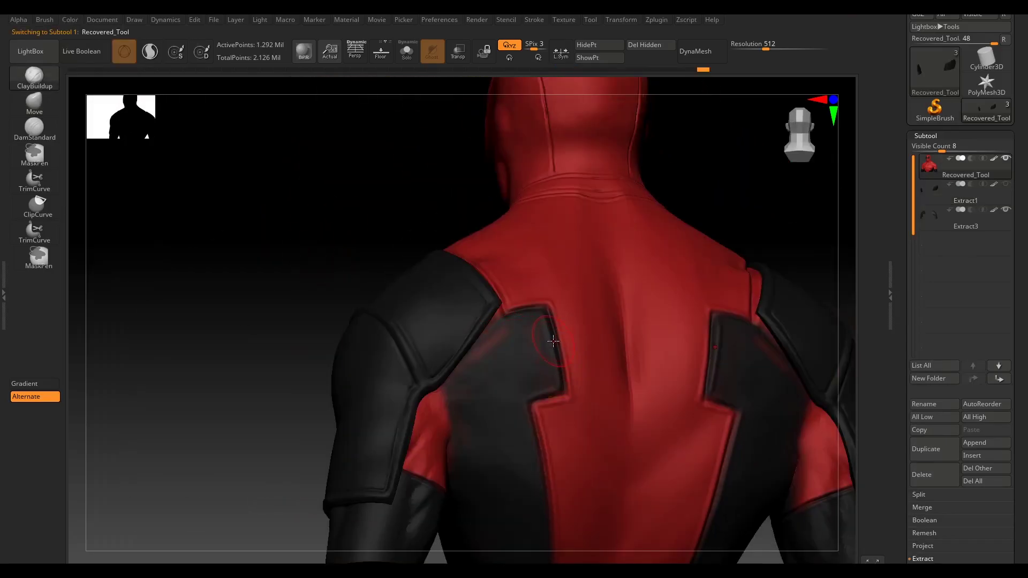
left_click(567, 323, "alt")
key("shift+s")
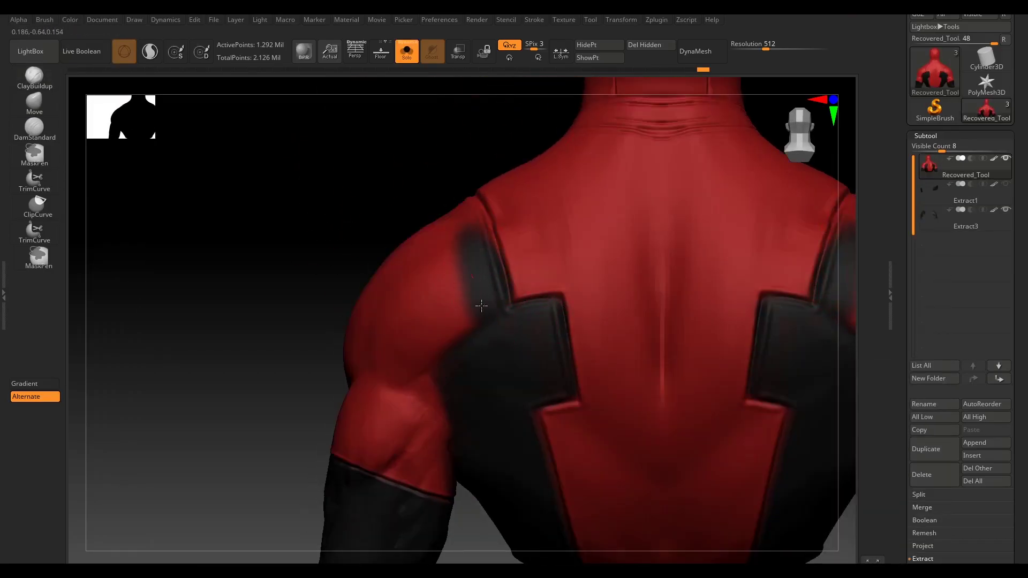
mouse_move(482, 305)
left_mouse_down()
mouse_move(410, 328)
mouse_move(590, 411)
mouse_move(681, 337)
mouse_move(478, 373)
mouse_move(509, 371)
left_mouse_up()
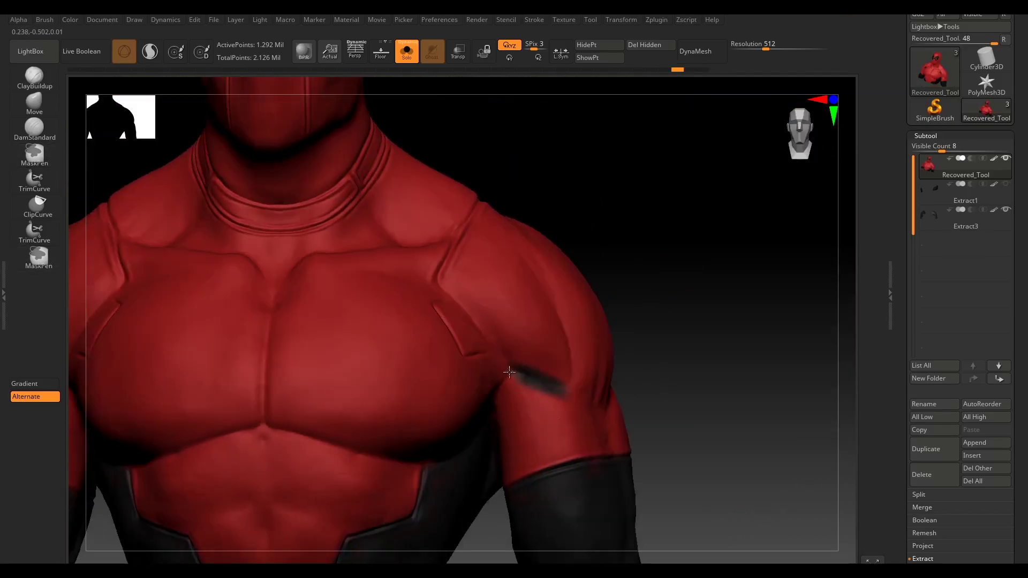
mouse_move(463, 236)
left_mouse_down()
mouse_move(555, 271)
mouse_move(599, 345)
left_mouse_up()
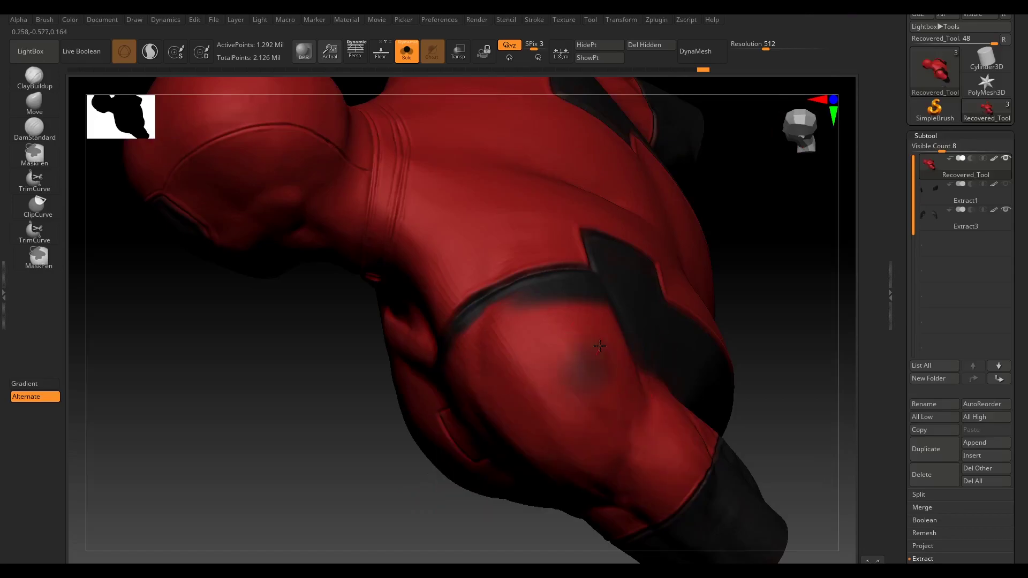
left_click_drag(811, 302, 508, 324)
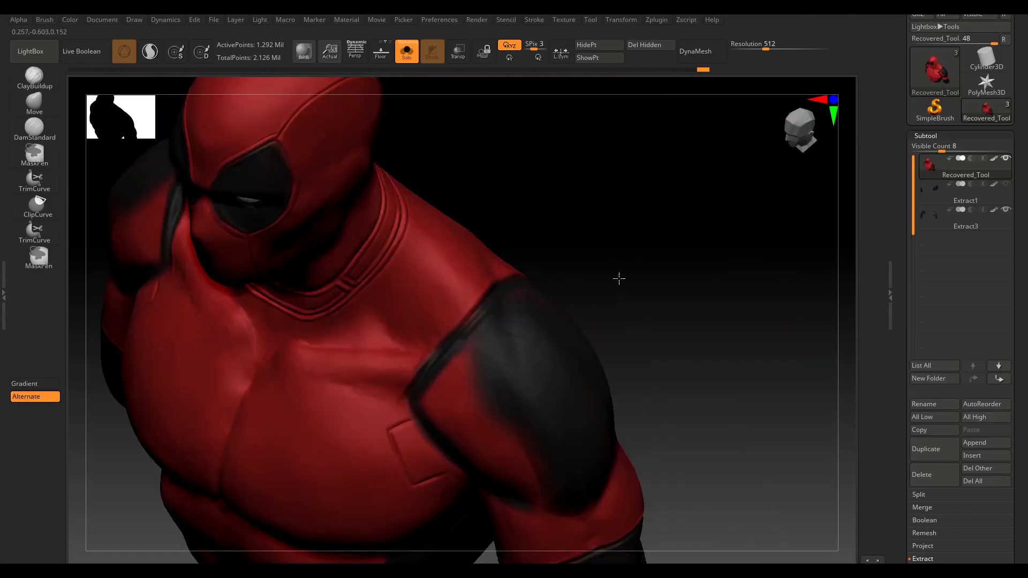
mouse_move(619, 278)
left_mouse_down()
mouse_move(620, 299)
mouse_move(491, 342)
left_mouse_up()
left_click_drag(561, 404, 573, 410, "shift")
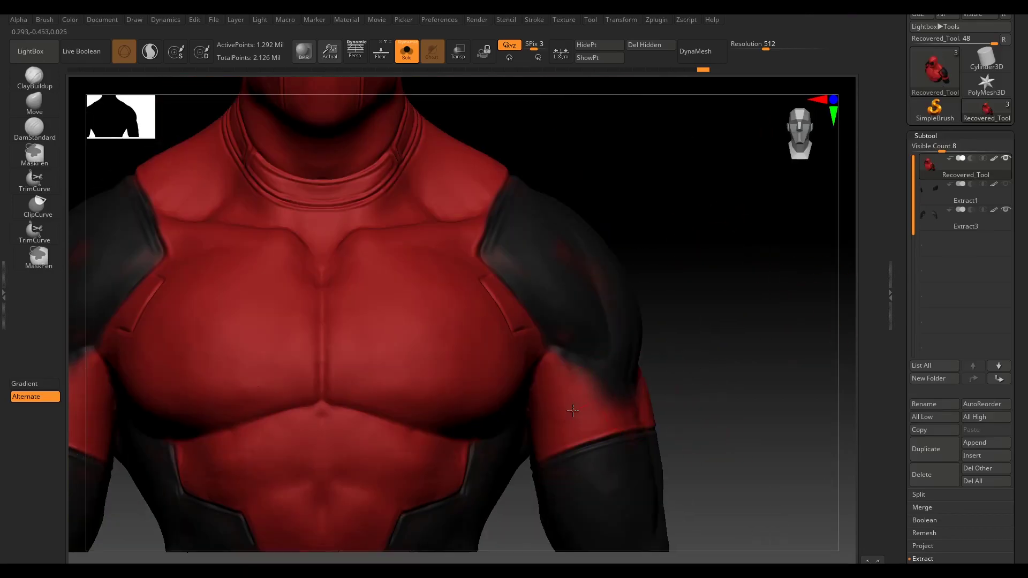
left_click_drag(621, 329, 521, 428)
mouse_move(616, 443)
left_mouse_down()
mouse_move(676, 371)
mouse_move(564, 429)
mouse_move(646, 455)
mouse_move(787, 284)
mouse_move(771, 406)
left_mouse_up()
left_click_drag(706, 533, 482, 551, "ctrl+shift")
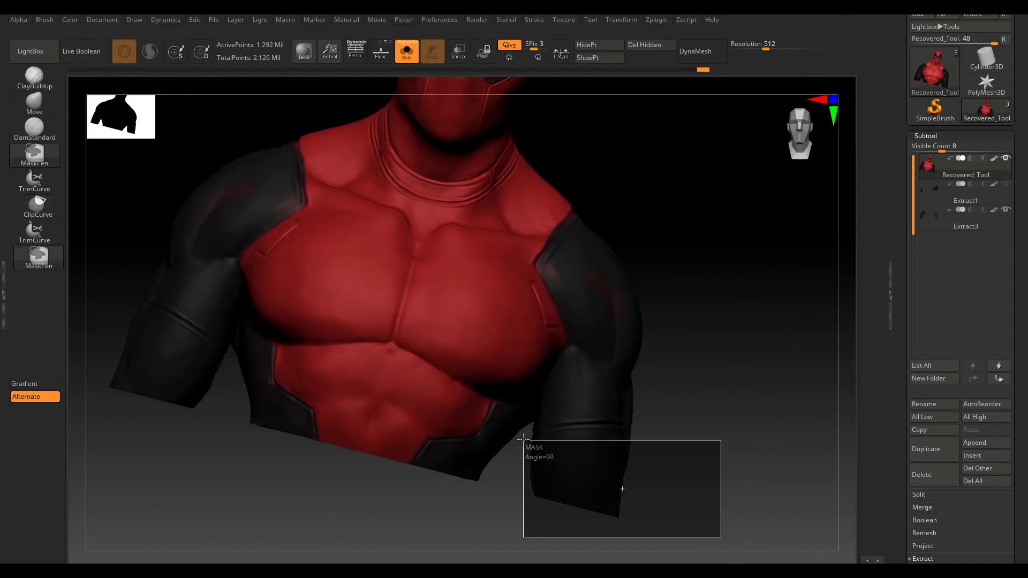
Inspect the chest, the upper-arm sleeve band and then the bust's back.
left_click_drag(620, 488, 677, 447)
key("space")
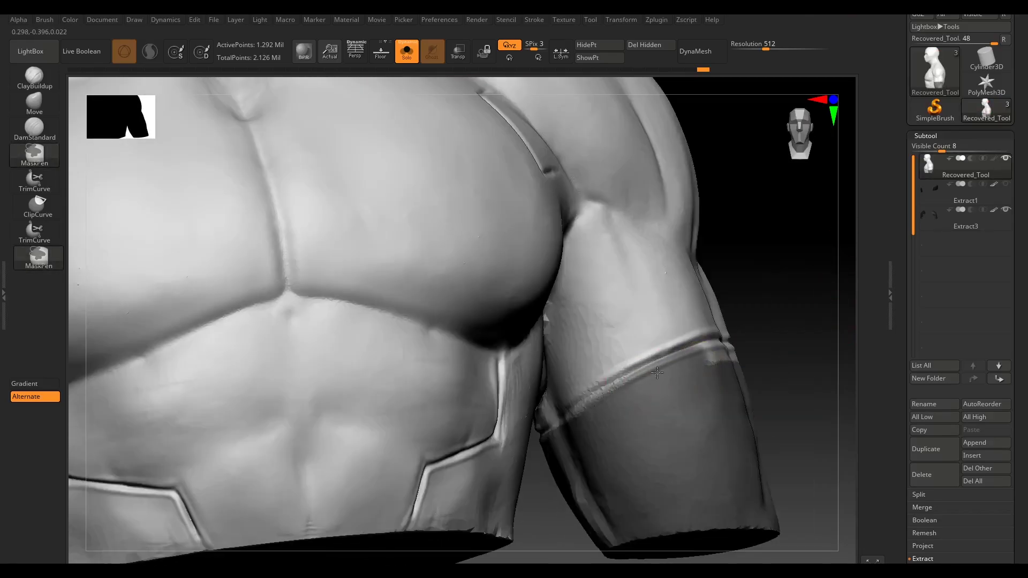
left_click_drag(722, 383, 708, 352)
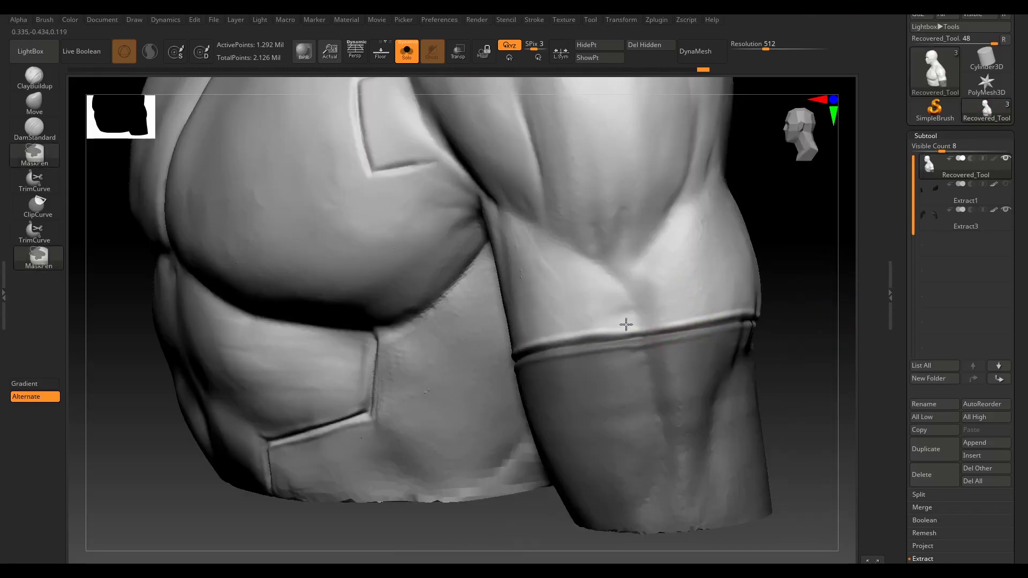
mouse_move(626, 324)
left_mouse_down()
mouse_move(491, 418)
mouse_move(519, 368)
left_mouse_up()
mouse_move(626, 382)
left_mouse_down()
mouse_move(660, 414)
mouse_move(394, 371)
mouse_move(794, 243)
mouse_move(686, 435)
left_mouse_up()
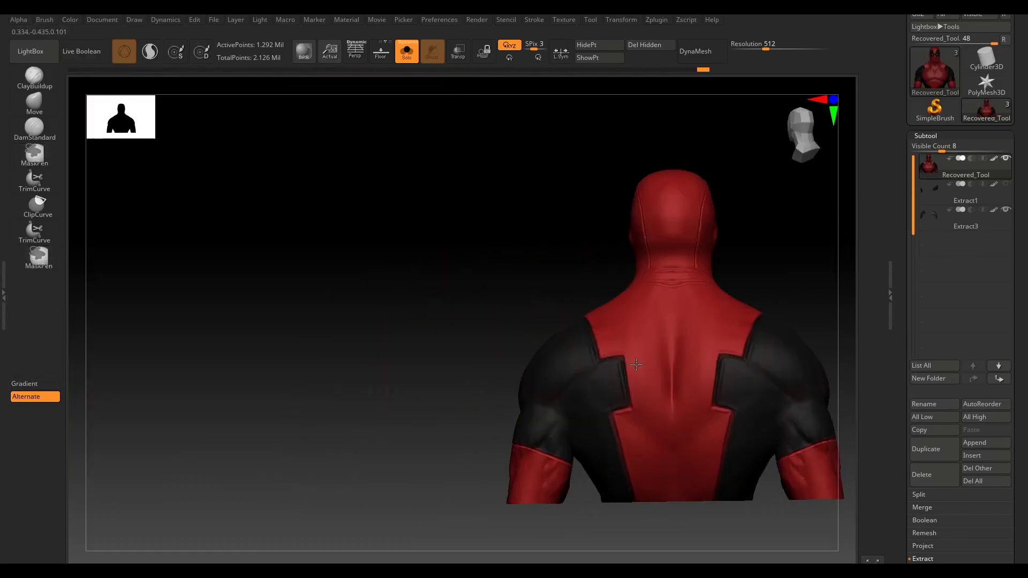
left_click_drag(697, 336, 758, 284)
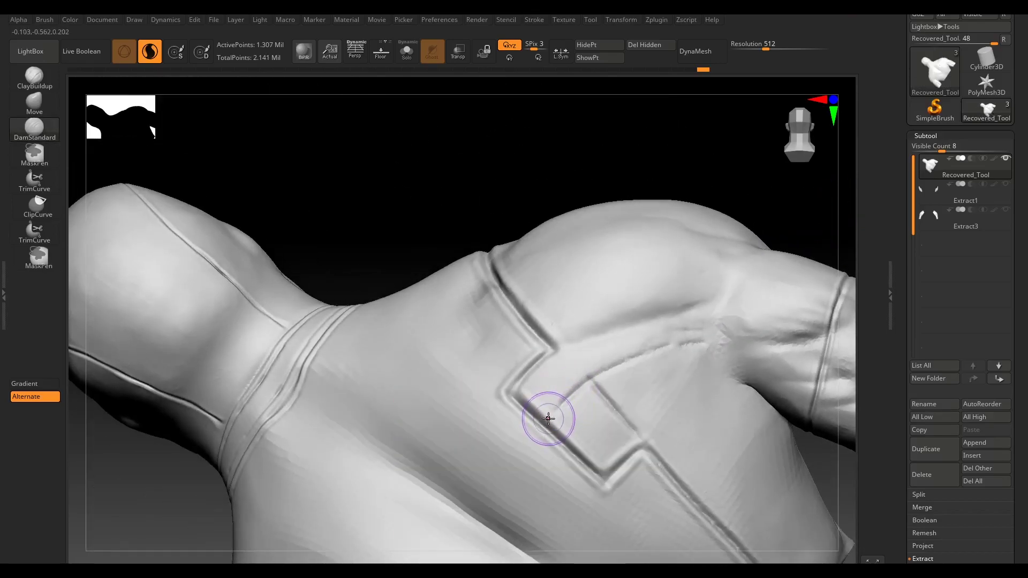
Turn off Dynamic Subdiv and carve DamStandard grooves along the upper-back panel edges.
right_click_drag(736, 231, 554, 339)
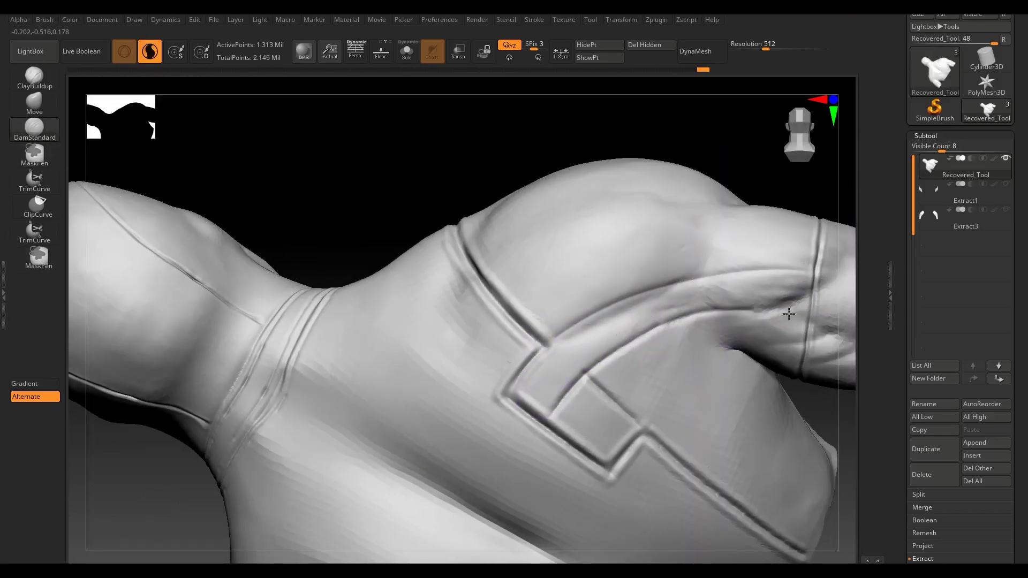
mouse_move(789, 313)
right_mouse_down()
mouse_move(749, 156)
mouse_move(754, 418)
right_mouse_up()
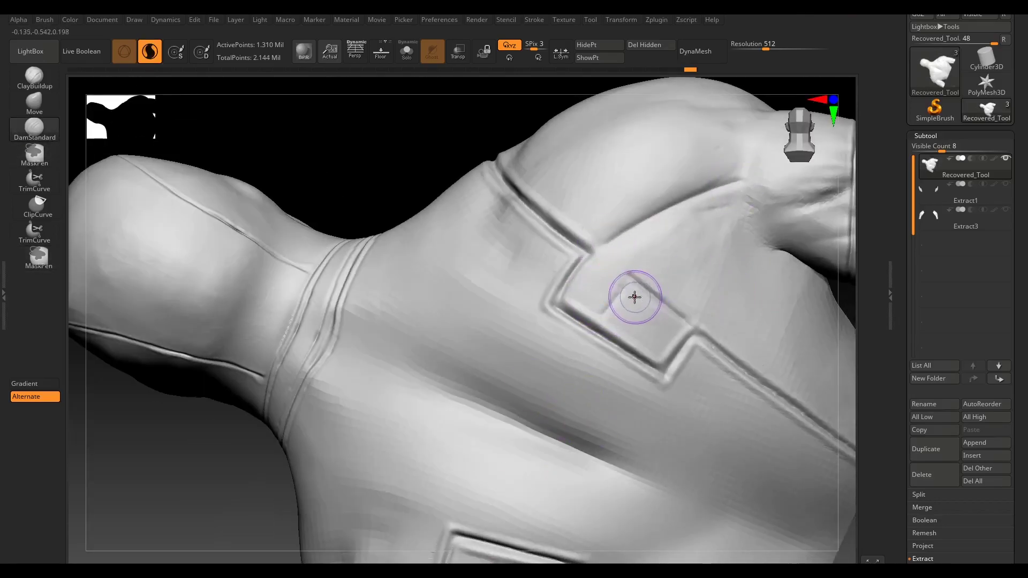
key("shift+d")
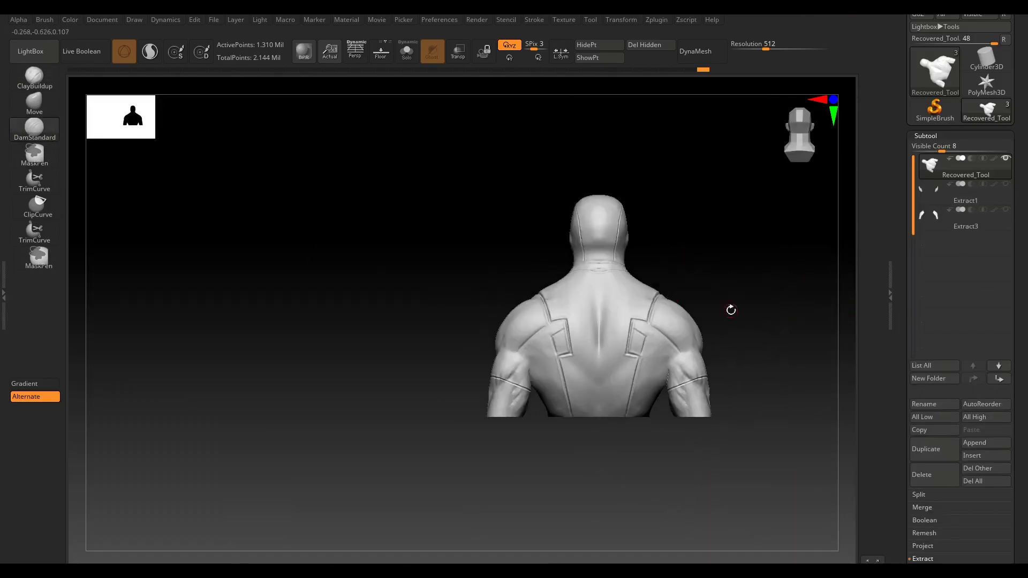
left_click(998, 191)
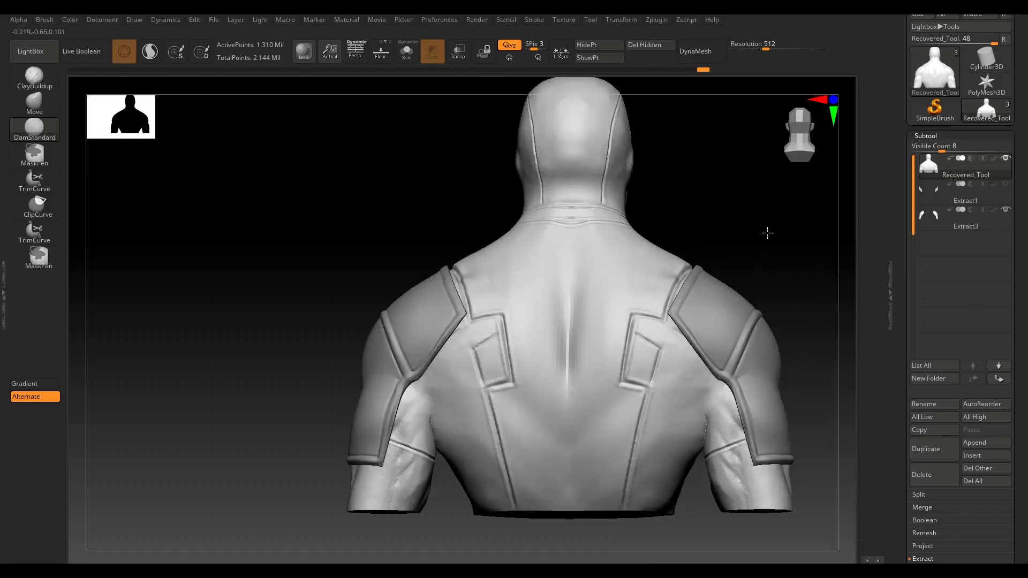
Shrink the Cylinder subtool to a thin rod, solo it, and DynaMesh it at 512.
left_click_drag(766, 229, 537, 397)
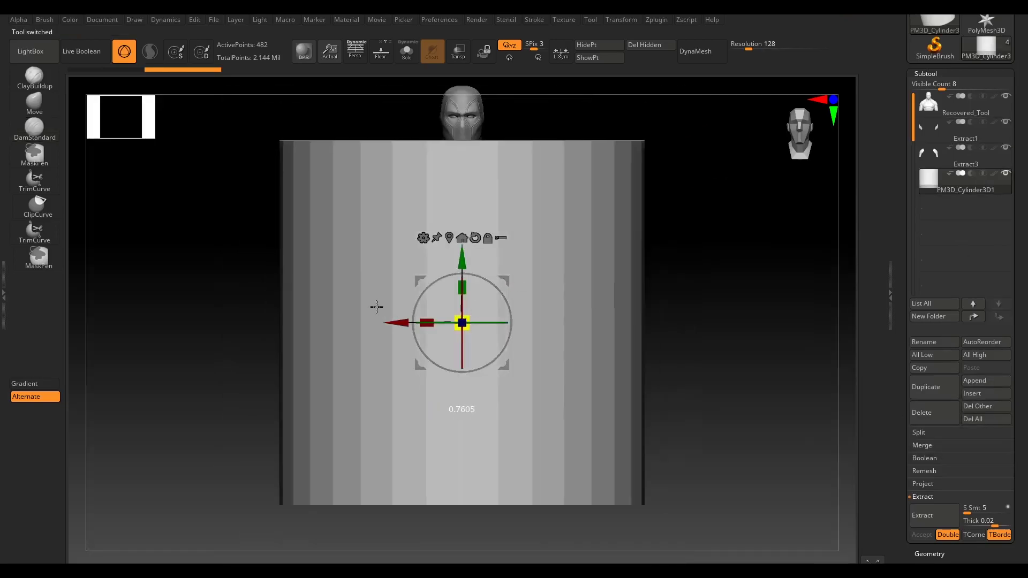
left_click_drag(377, 306, 503, 225)
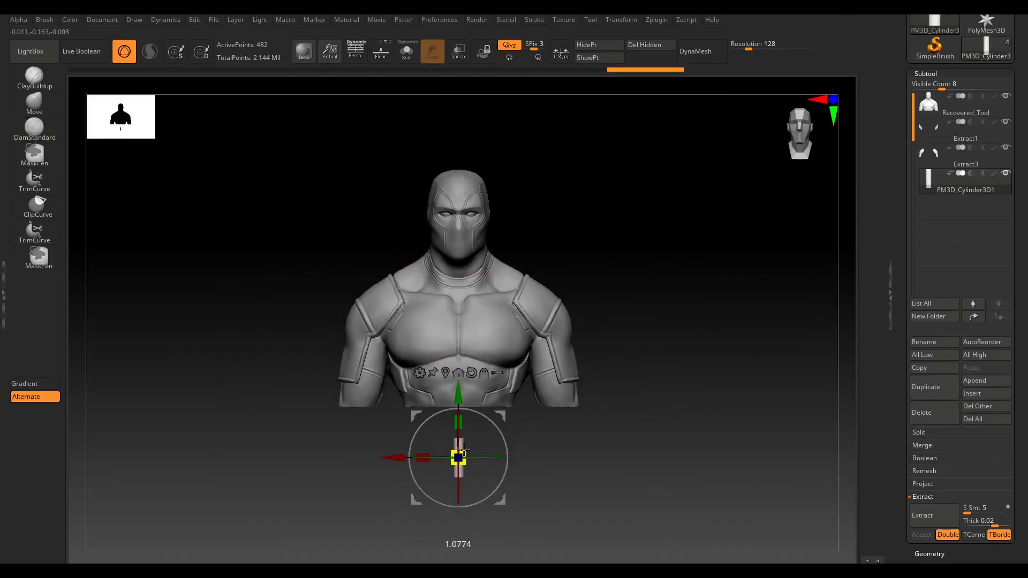
mouse_move(448, 227)
left_mouse_down()
mouse_move(493, 264)
mouse_move(725, 349)
mouse_move(684, 284)
mouse_move(696, 300)
left_mouse_up()
key("ctrl+shift+s")
left_click(702, 51)
scroll(1011, 114, "down", 10)
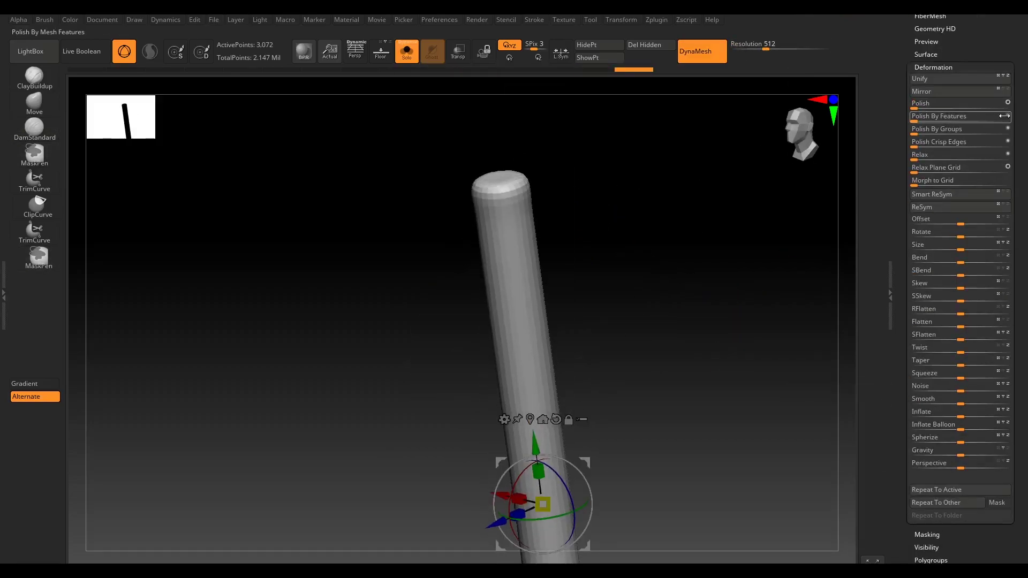
Remesh the rod with DynaMesh resolution raised to 896.
left_click_drag(696, 176, 629, 193, "shift")
key("q")
mouse_move(615, 407)
left_mouse_down()
mouse_move(636, 369)
mouse_move(675, 337)
mouse_move(690, 261)
left_mouse_up()
left_click_drag(738, 44, 756, 43)
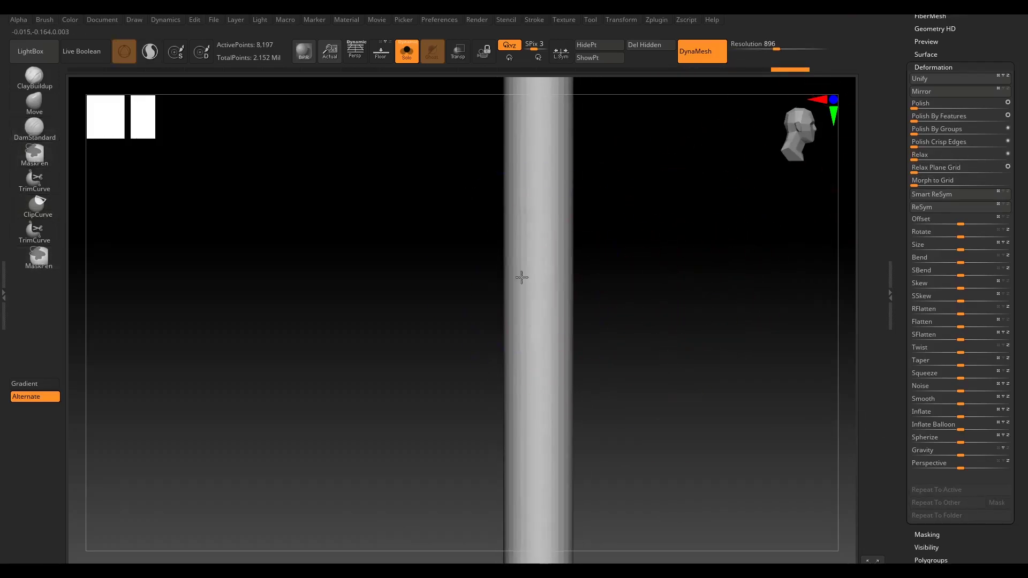
left_click_drag(669, 321, 682, 283)
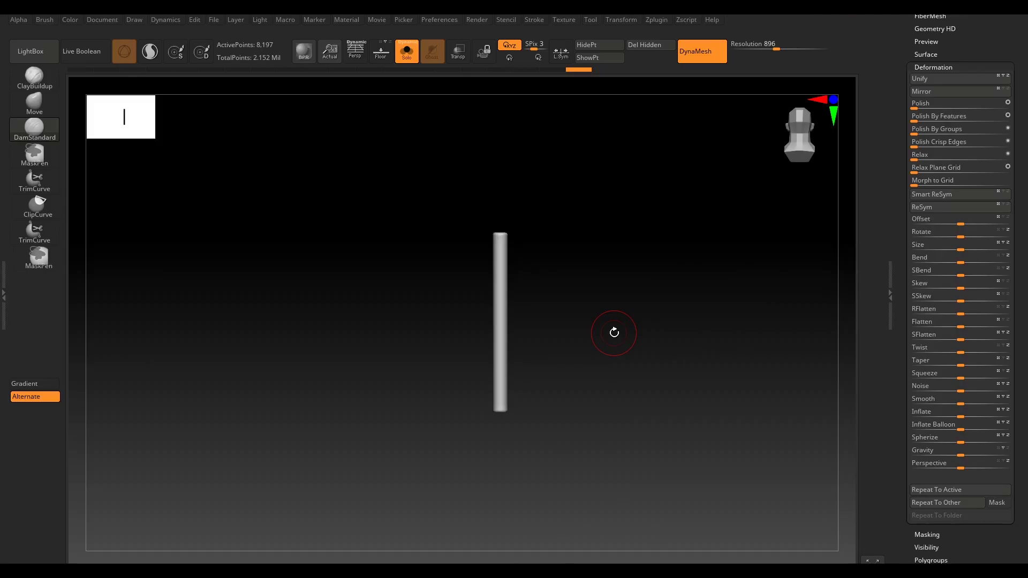
mouse_move(614, 332)
left_mouse_down()
mouse_move(597, 231)
mouse_move(563, 255)
mouse_move(565, 219)
left_mouse_up()
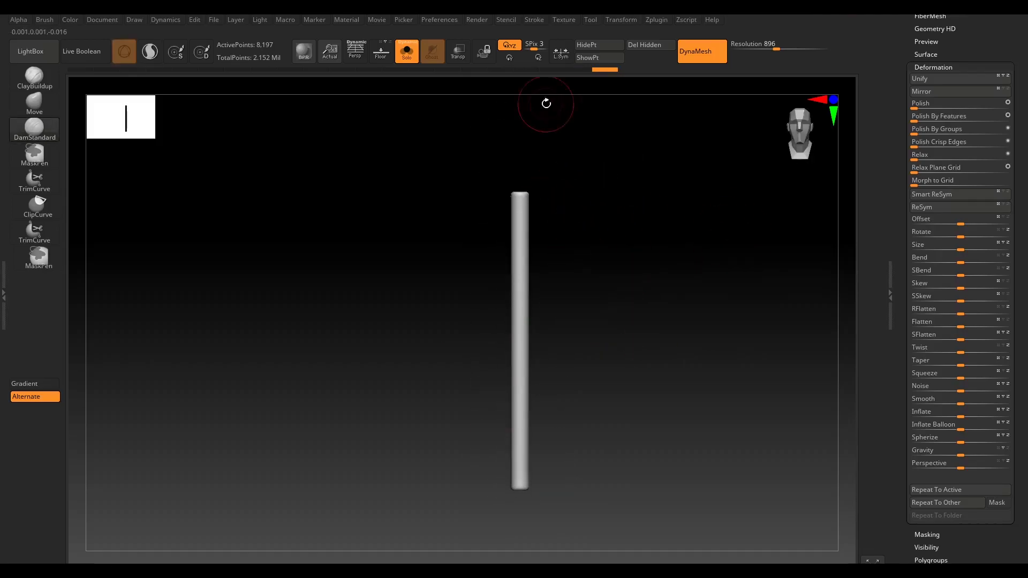
With Solo off, mask bands along the rod using MaskRect and invert the mask.
left_click(406, 51)
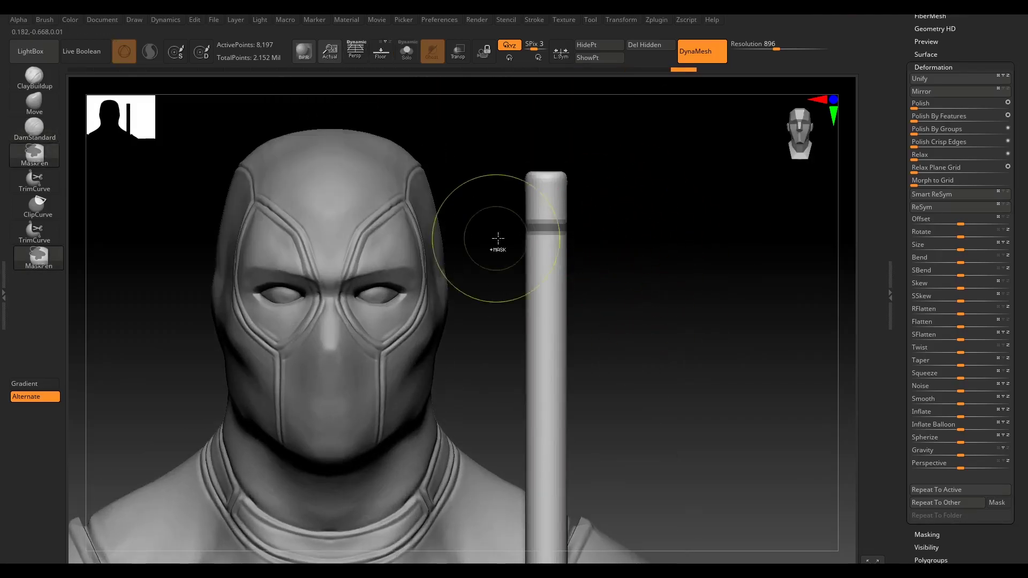
left_click_drag(492, 296, 512, 234, "alt")
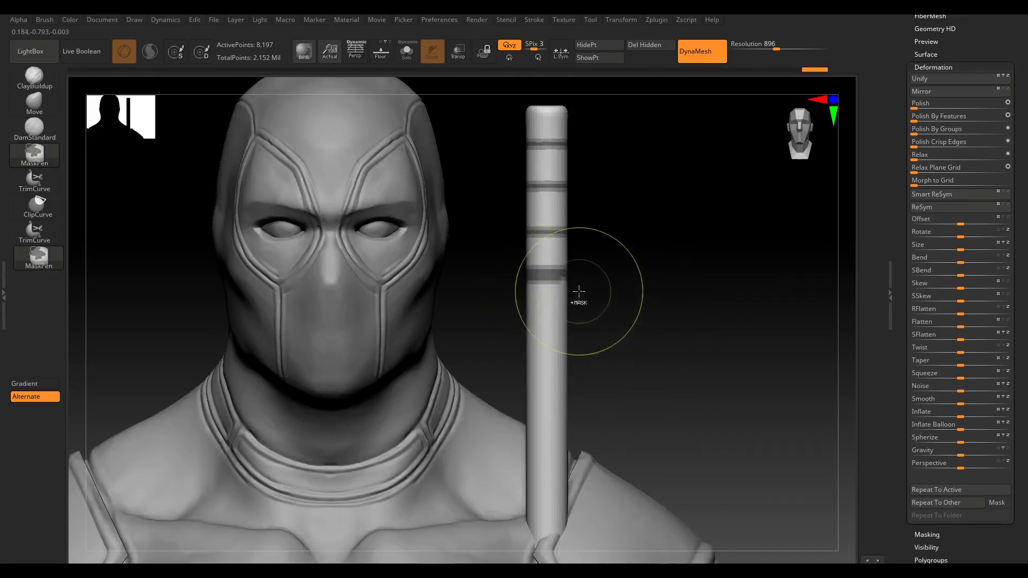
left_click_drag(578, 316, 508, 325, "ctrl")
left_click_drag(584, 331, 598, 406, "ctrl")
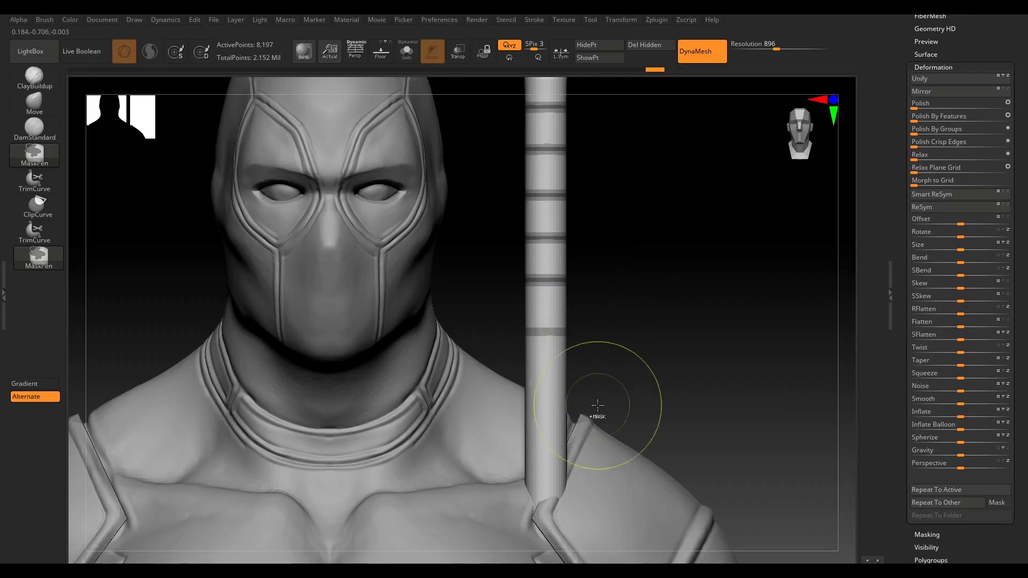
key("f")
left_click_drag(561, 163, 562, 364, "ctrl")
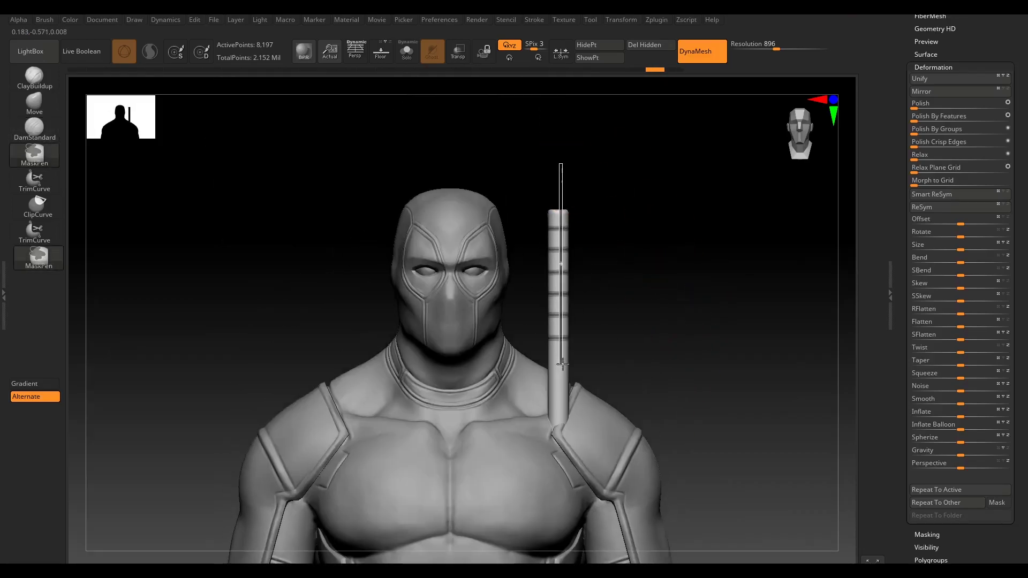
left_click_drag(591, 173, 646, 167, "alt")
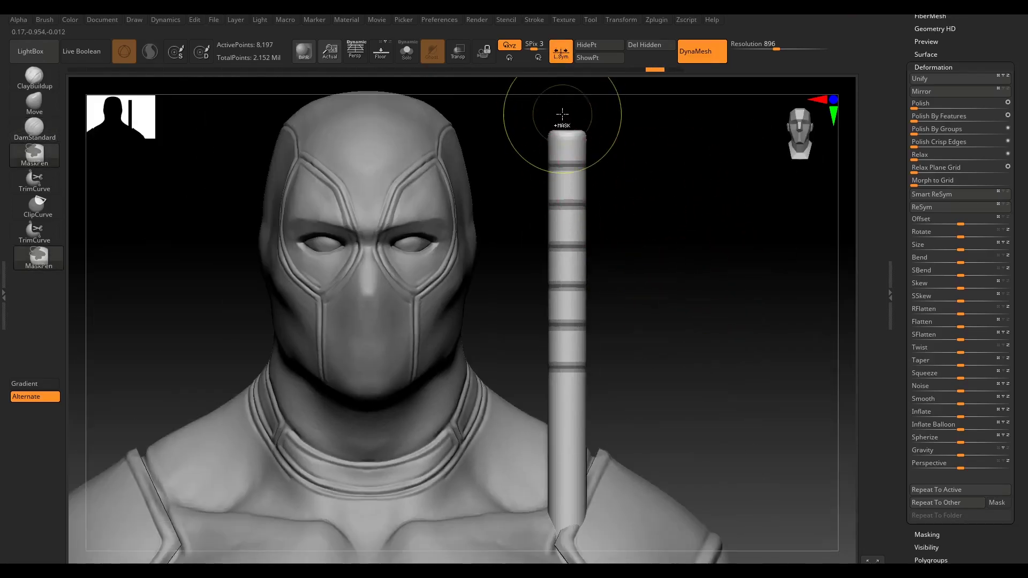
left_click(663, 227, "ctrl")
Inflate the masked bands into ring grooves and angle the rod across the upper back.
left_click_drag(663, 227, 618, 132, "alt")
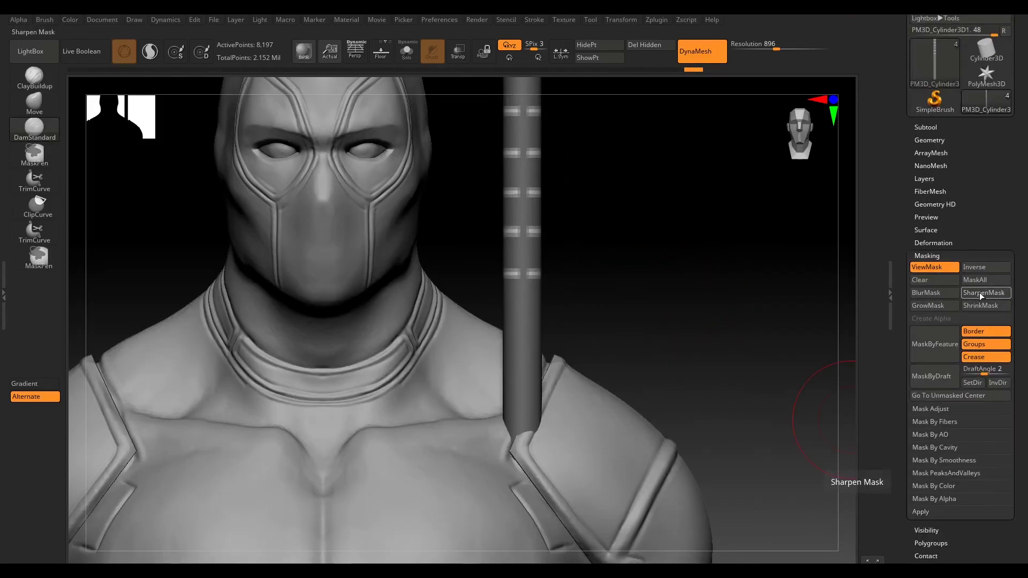
mouse_move(961, 53)
left_mouse_down()
mouse_move(962, 235)
mouse_move(990, 260)
left_mouse_up()
scroll(962, 235, "down", 5)
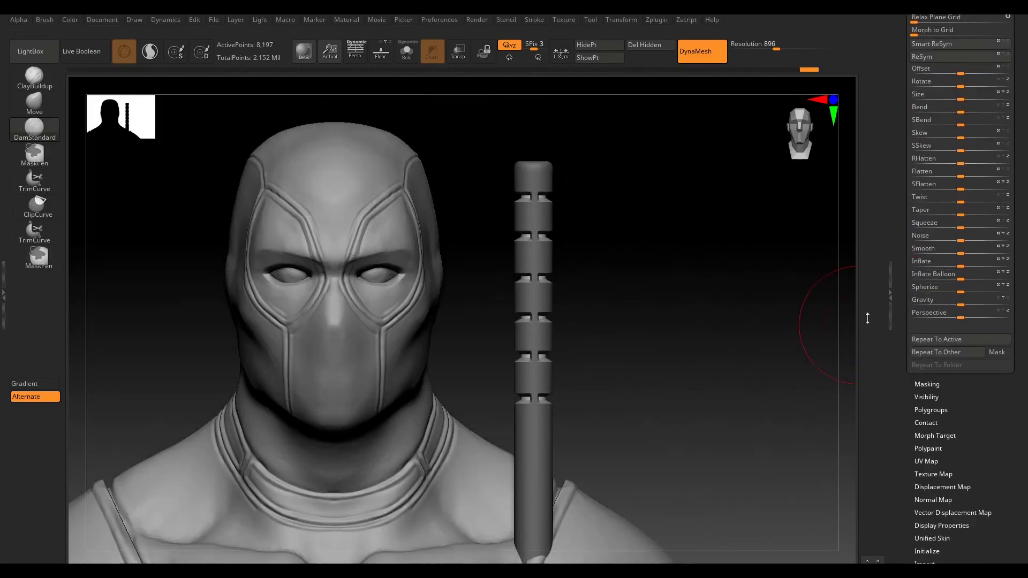
left_click_drag(711, 299, 662, 371)
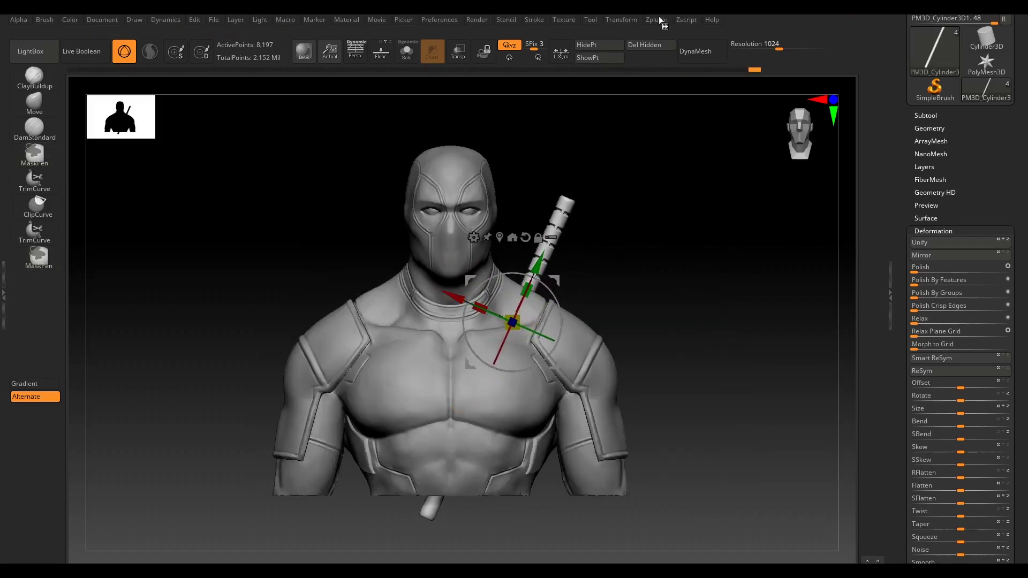
Mirror the sheath across X with SubTool Master, then reselect the Recovered_Tool bust.
left_click(659, 20)
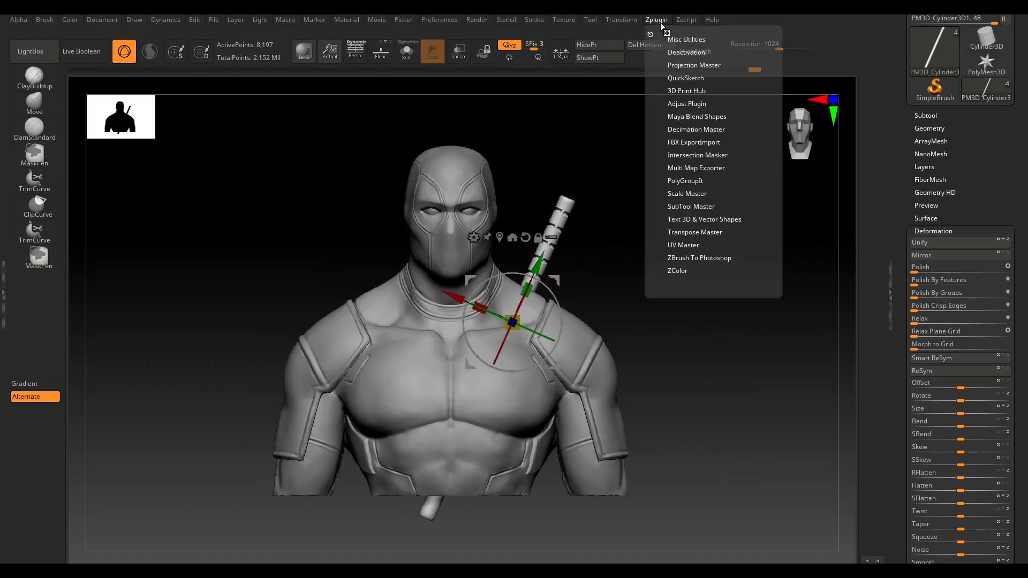
left_click(687, 193)
left_click(690, 206)
left_click(726, 256)
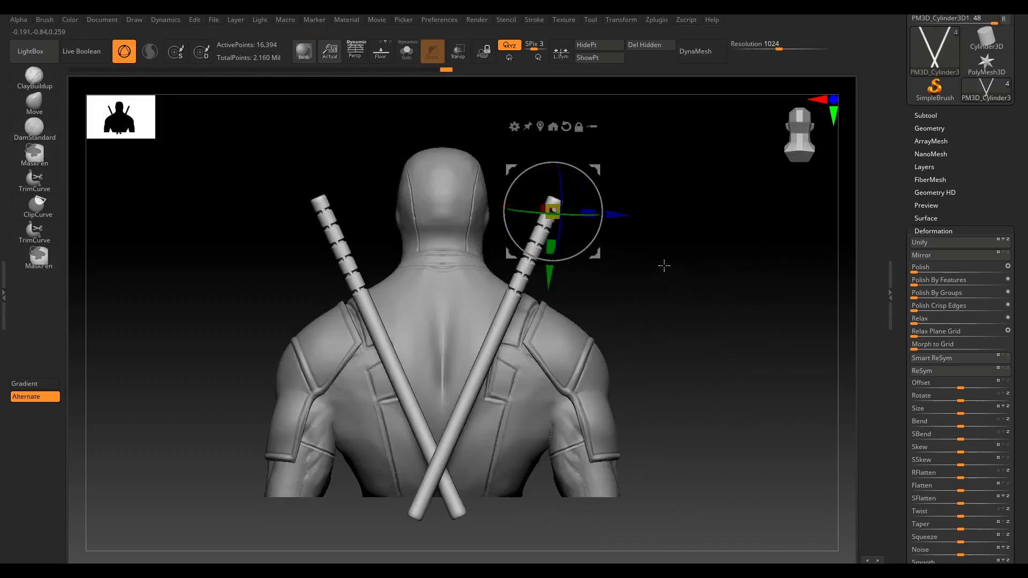
left_click_drag(663, 264, 754, 401)
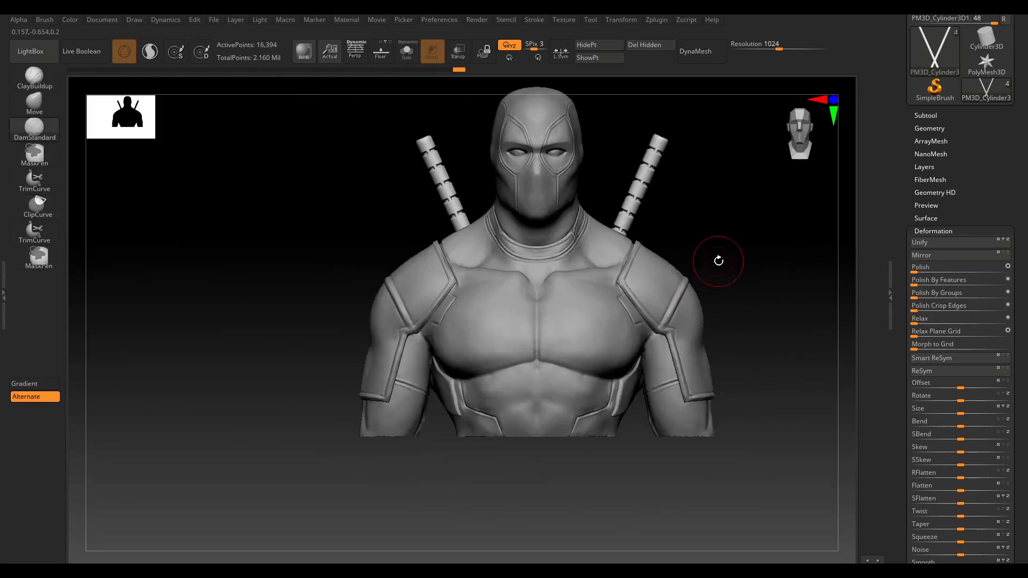
left_click(516, 344, "alt")
scroll(626, 439, "up", 5)
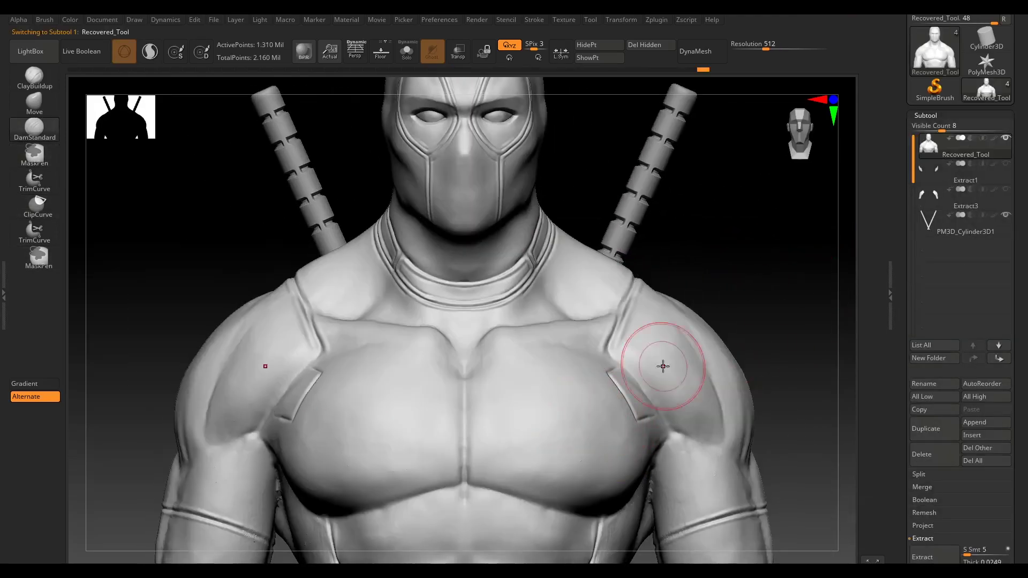
Cut both ends of the extracted Extract5 strap plate straight with ClipCurve.
scroll(685, 397, "down", 5)
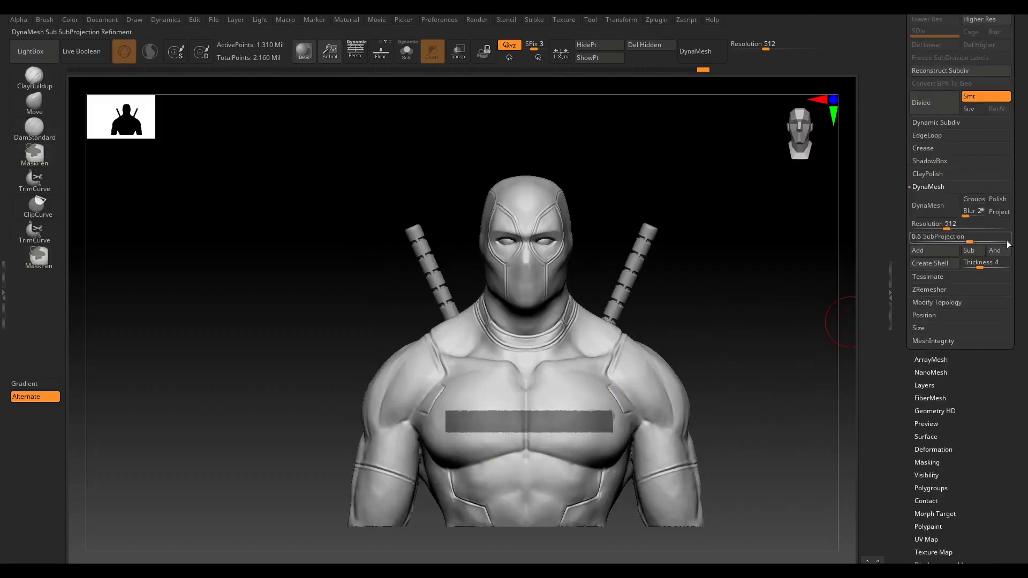
scroll(1009, 244, "up", 5)
mouse_move(696, 450)
left_mouse_down()
mouse_move(758, 448)
mouse_move(711, 416)
left_mouse_up()
left_click_drag(1015, 431, 1016, 275)
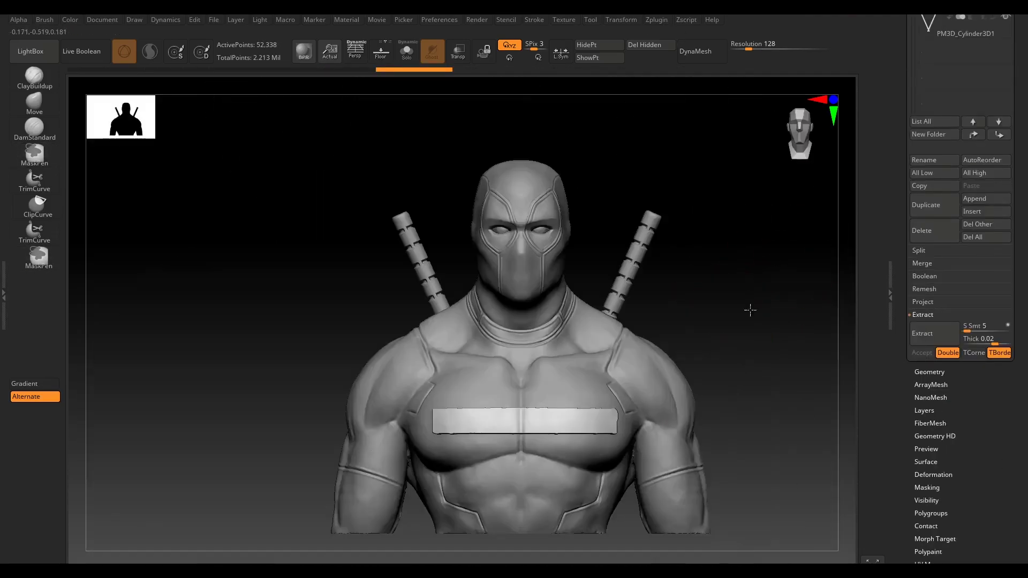
left_click_drag(735, 397, 488, 397, "ctrl+shift")
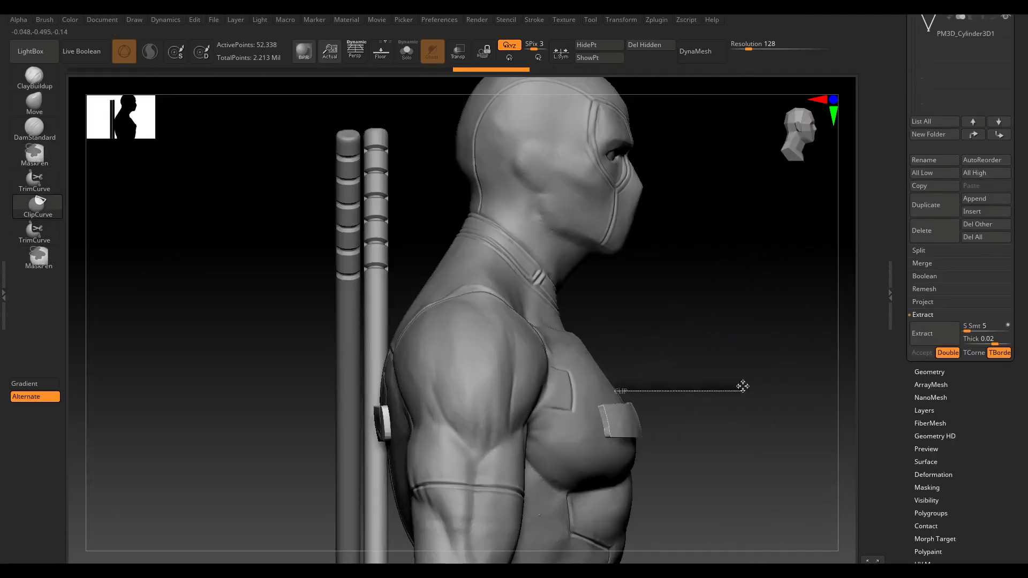
left_click_drag(642, 303, 647, 519, "ctrl+shift")
left_click_drag(332, 258, 351, 259, "ctrl+shift")
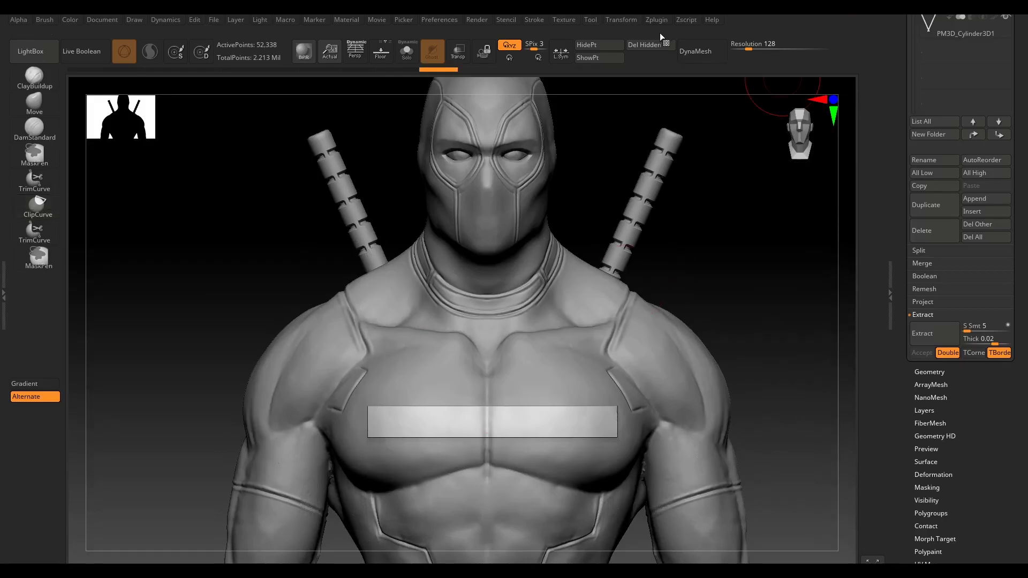
left_click_drag(711, 305, 287, 396)
left_click_drag(287, 396, 496, 399, "ctrl+shift")
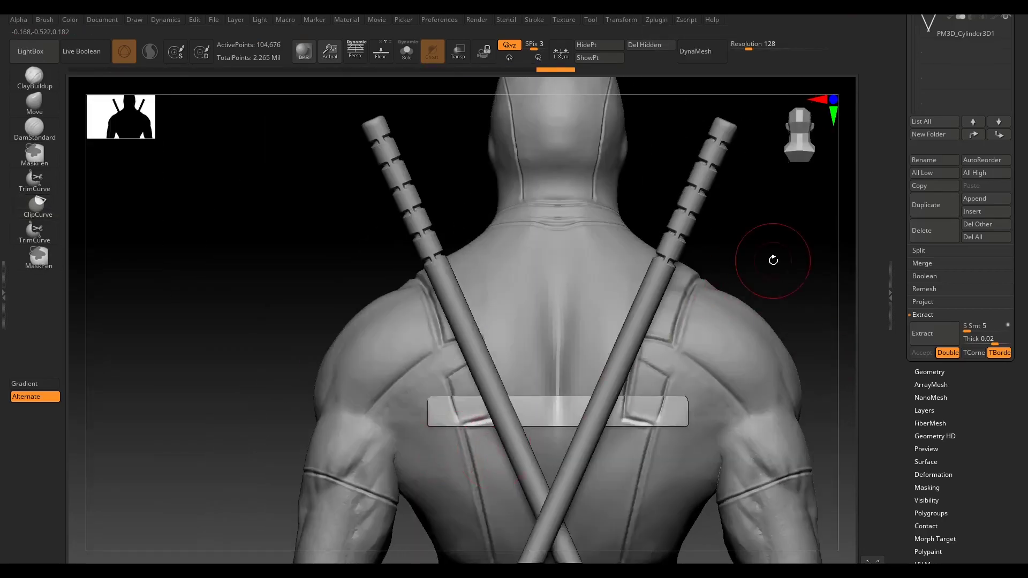
Build up the strap plates with ClayBuildup and DynaMesh them at resolution 512.
left_click_drag(727, 401, 625, 306)
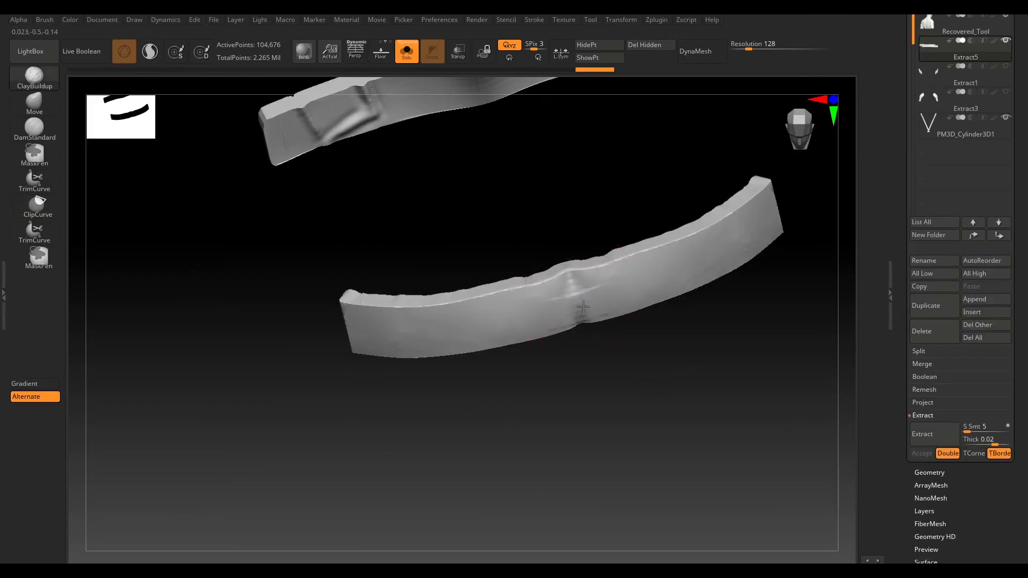
key("b")
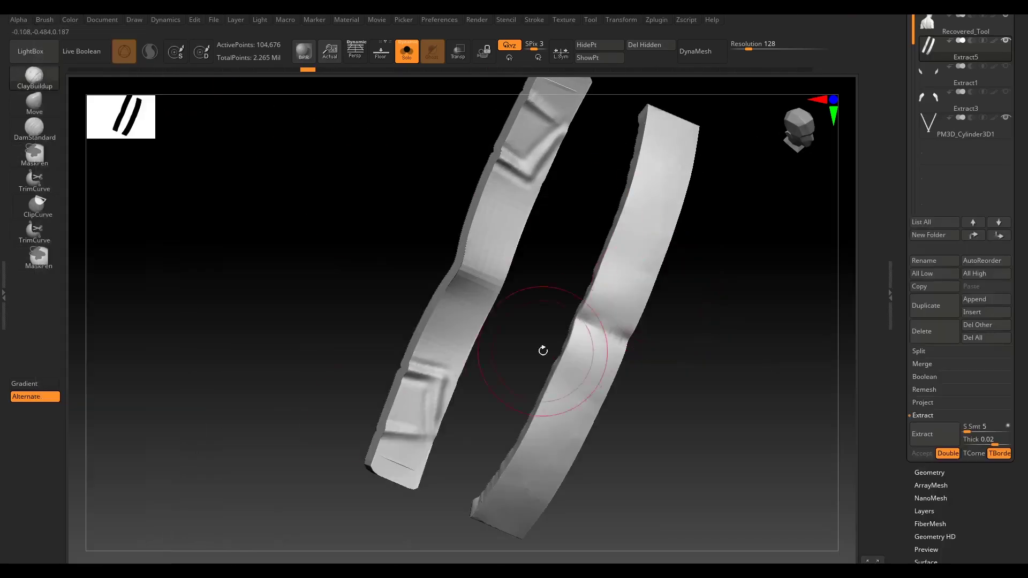
left_click_drag(543, 349, 661, 317)
mouse_move(594, 384)
right_mouse_down()
mouse_move(592, 328)
mouse_move(808, 284)
mouse_move(624, 340)
mouse_move(658, 361)
mouse_move(705, 312)
mouse_move(784, 314)
right_mouse_up()
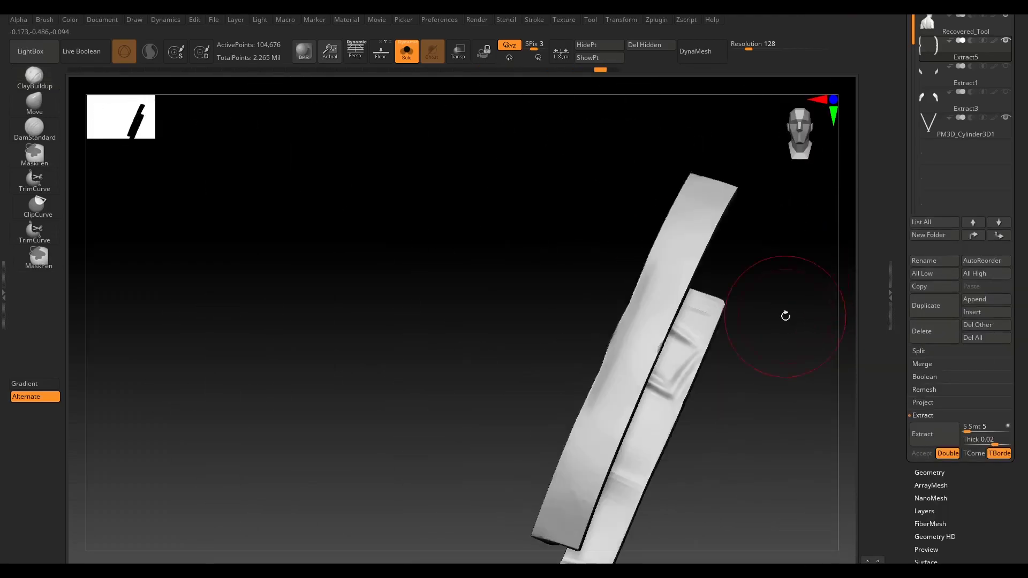
left_click(701, 50)
right_click_drag(665, 86, 696, 287)
left_click_drag(1011, 177, 1011, 358)
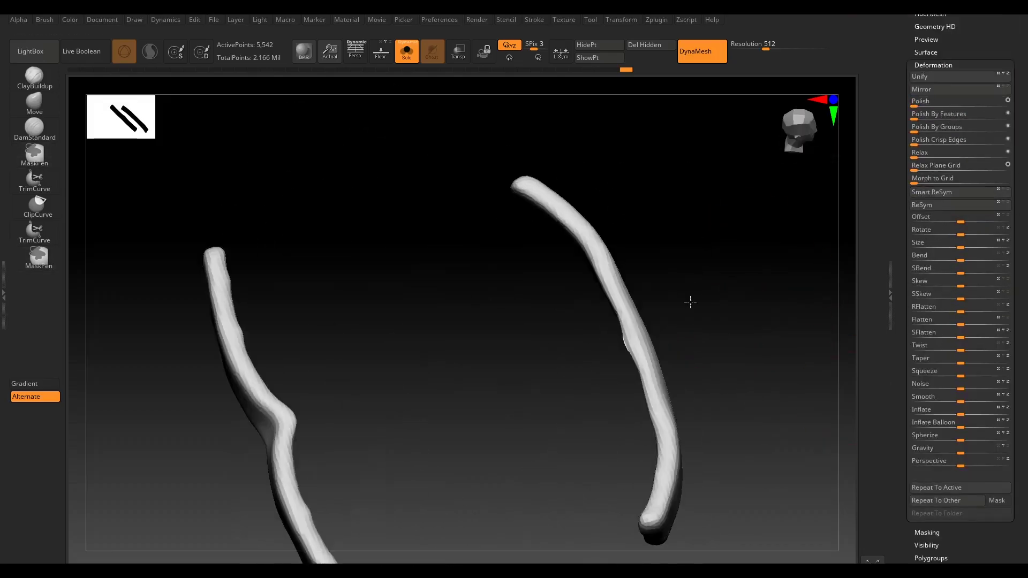
mouse_move(689, 298)
right_mouse_down()
mouse_move(785, 418)
mouse_move(688, 232)
mouse_move(462, 134)
mouse_move(709, 388)
mouse_move(677, 284)
mouse_move(424, 344)
right_mouse_up()
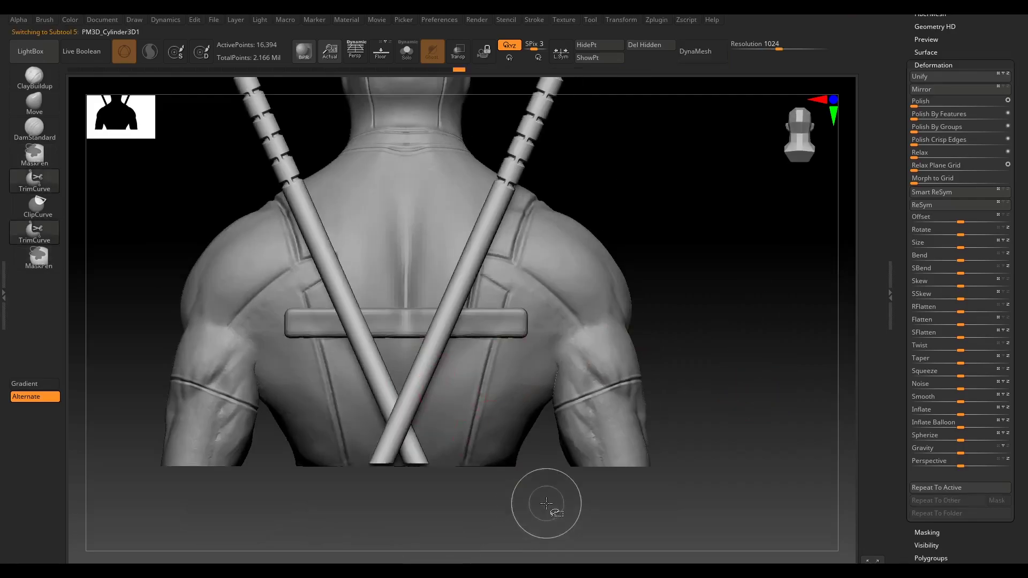
Select the back strap, then the sword sheath, while orbiting around the torso.
mouse_move(544, 500)
right_mouse_down()
mouse_move(729, 270)
mouse_move(490, 362)
right_mouse_up()
left_click(490, 362, "alt")
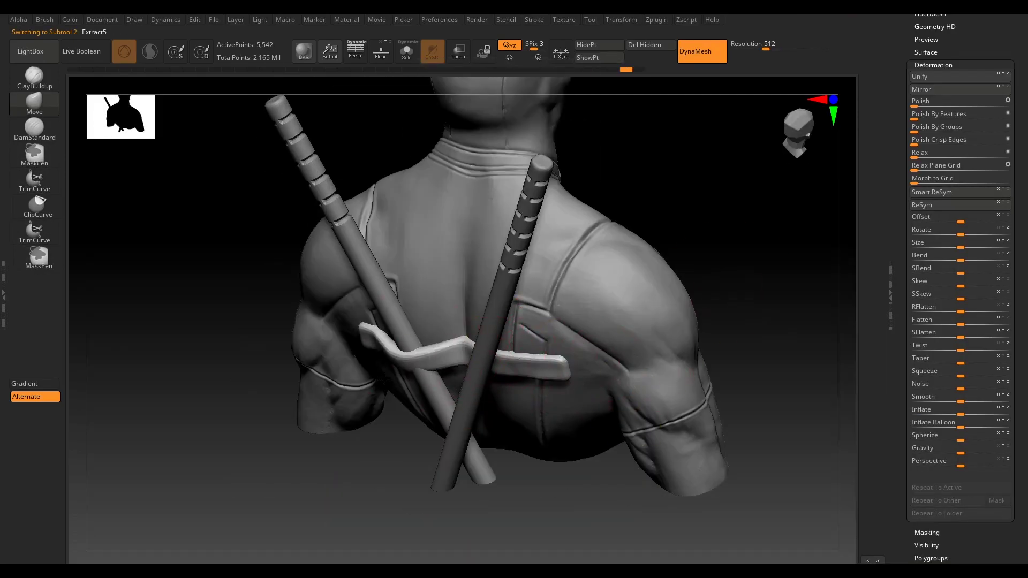
mouse_move(384, 379)
right_mouse_down()
mouse_move(413, 310)
mouse_move(647, 243)
mouse_move(512, 266)
mouse_move(633, 206)
right_mouse_up()
left_click(633, 205, "alt")
right_click_drag(691, 324, 628, 203)
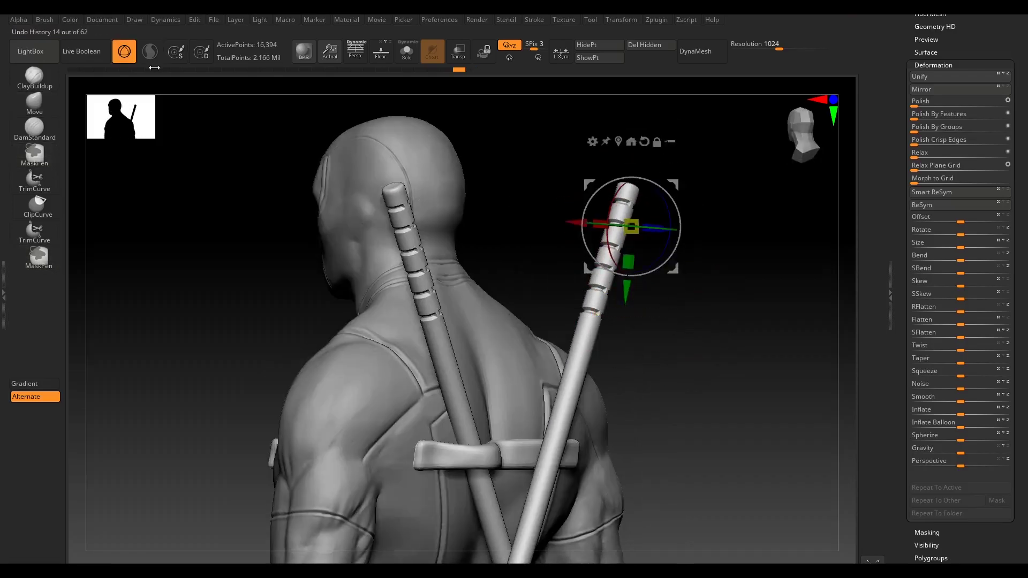
Restore the latest undo state and inspect the sheath isolated in Solo.
left_click_drag(154, 68, 483, 66)
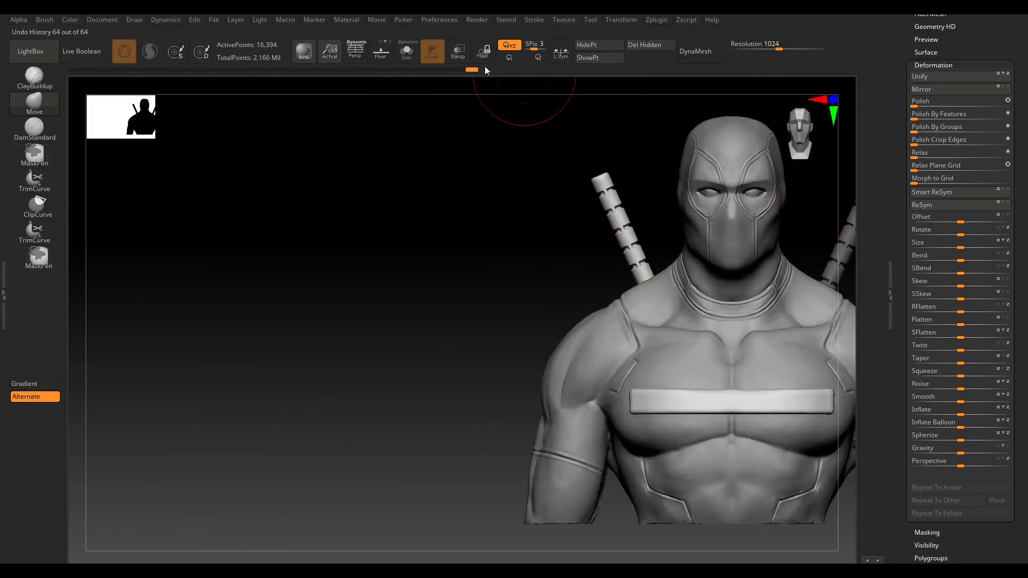
left_click(407, 51)
mouse_move(716, 424)
right_mouse_down()
mouse_move(527, 448)
mouse_move(519, 378)
mouse_move(614, 419)
mouse_move(615, 298)
right_mouse_up()
left_click(406, 50)
mouse_move(564, 389)
right_mouse_down()
mouse_move(491, 180)
mouse_move(580, 246)
mouse_move(636, 349)
mouse_move(557, 349)
mouse_move(434, 378)
right_mouse_up()
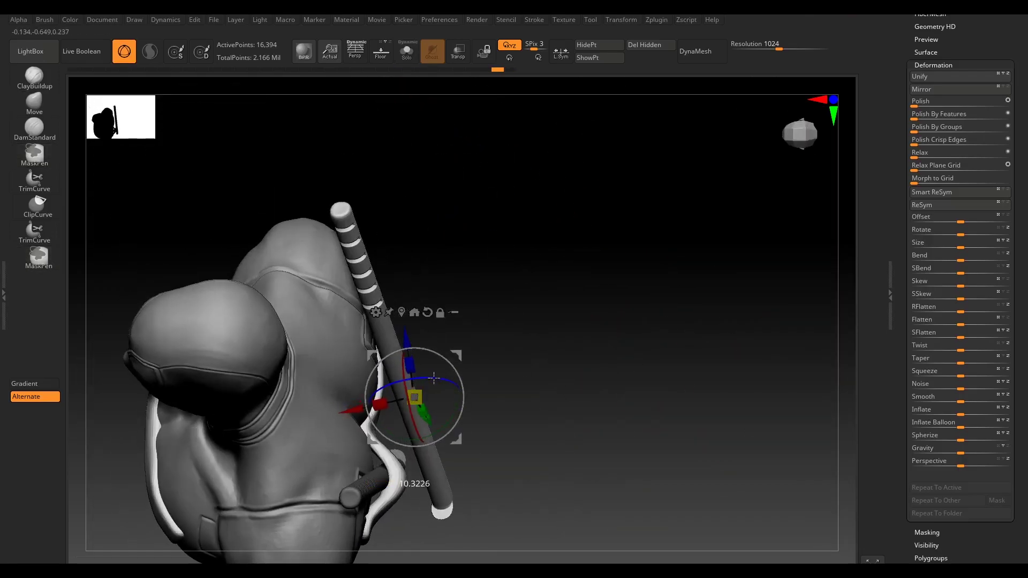
Re-DynaMesh the back strap at 512 and review it from the back, top and front.
key("q")
mouse_move(551, 287)
right_mouse_down()
mouse_move(684, 225)
mouse_move(693, 166)
right_mouse_up()
left_click(702, 51)
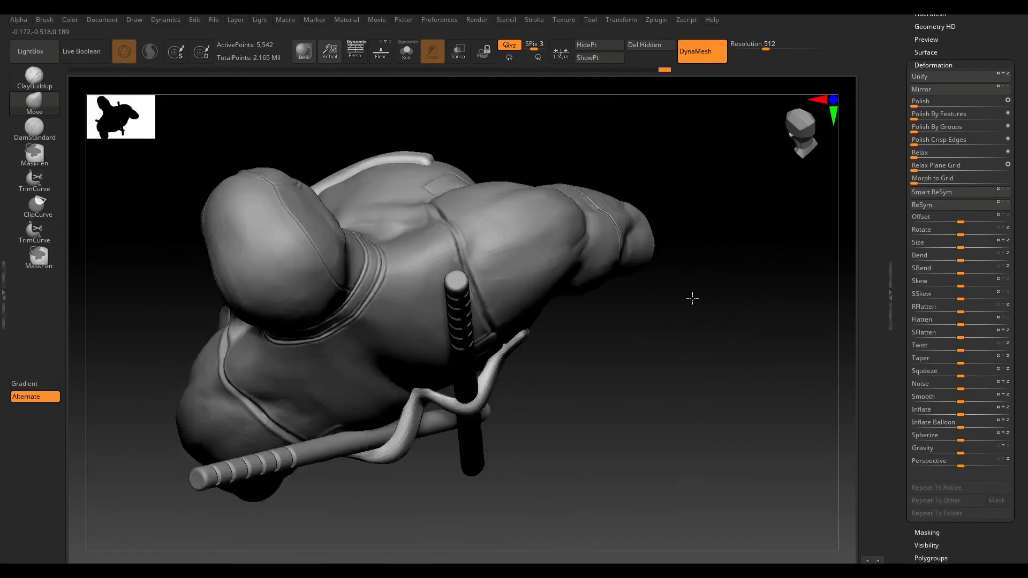
mouse_move(692, 299)
right_mouse_down()
mouse_move(459, 355)
mouse_move(633, 172)
mouse_move(613, 190)
mouse_move(683, 371)
mouse_move(516, 416)
mouse_move(649, 346)
mouse_move(519, 411)
mouse_move(709, 298)
mouse_move(370, 430)
right_mouse_up()
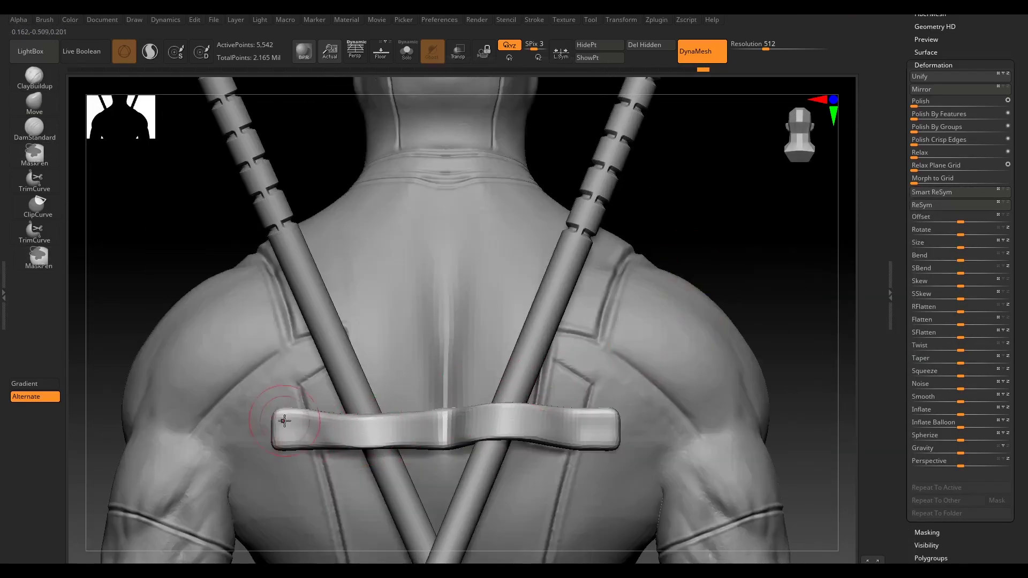
right_click_drag(284, 422, 619, 347)
mouse_move(345, 385)
right_mouse_down()
mouse_move(390, 378)
mouse_move(550, 315)
mouse_move(644, 379)
mouse_move(450, 369)
right_mouse_up()
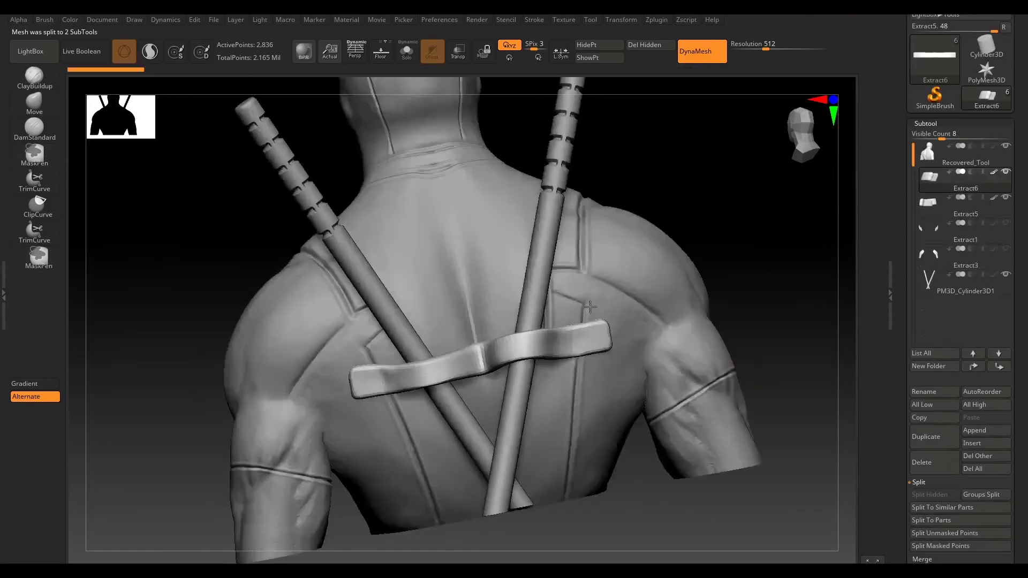
right_click_drag(589, 306, 621, 300, "shift")
scroll(958, 321, "down", 5)
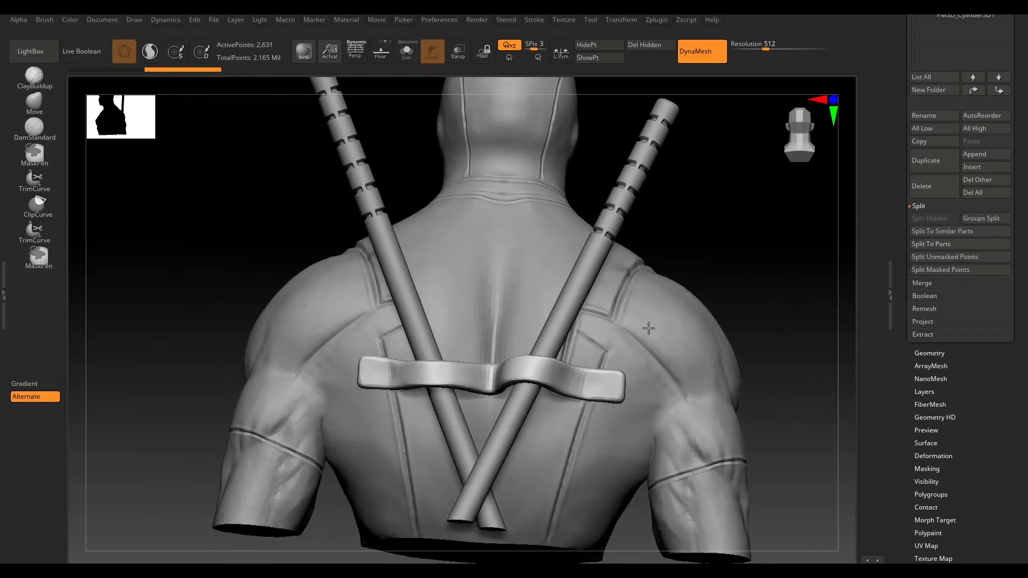
Frame the model and put the Move gizmo on the chest strap to inspect its ends.
right_click_drag(656, 351, 713, 317, "shift")
left_click_drag(892, 134, 892, 245)
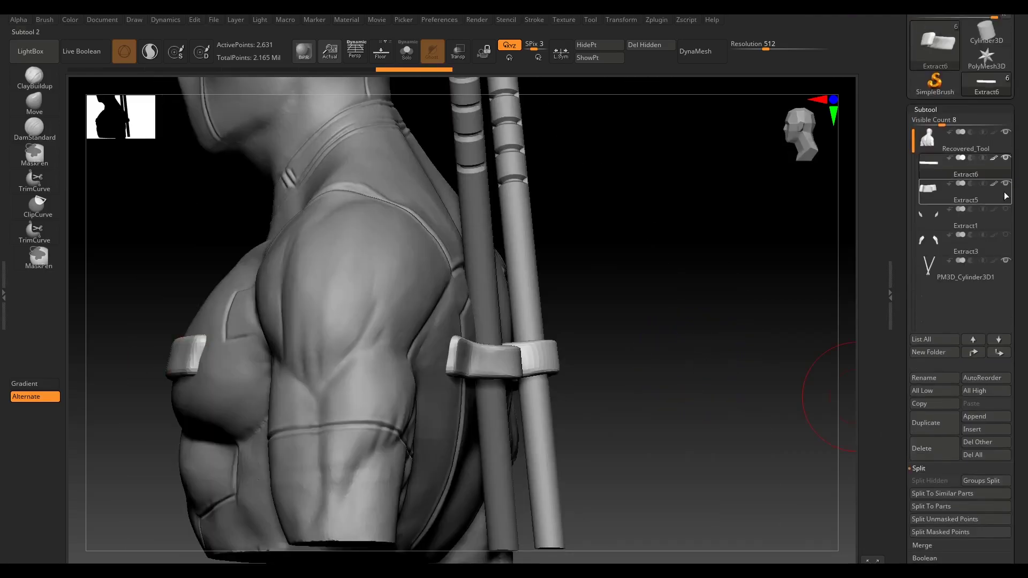
key("f")
key("w")
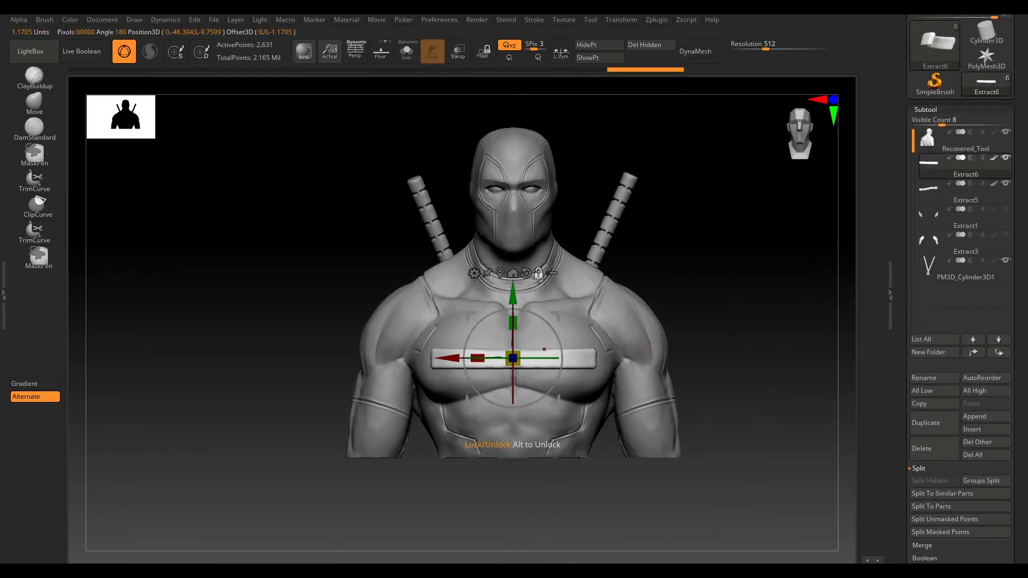
right_click_drag(732, 297, 605, 384, "ctrl")
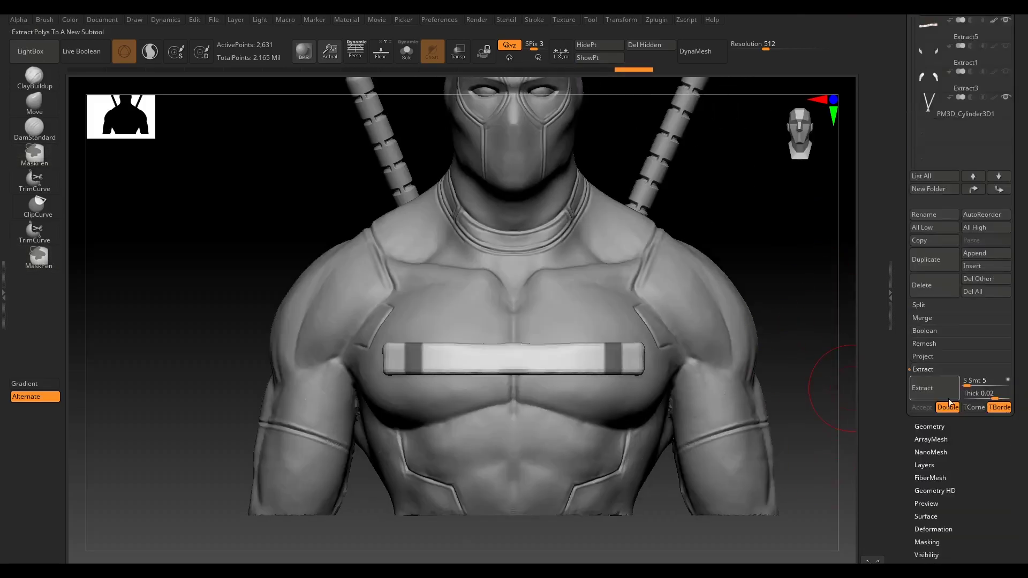
left_click_drag(834, 461, 728, 337)
Accept the extraction as Extract8 and start masking the clip pieces with MaskPen.
left_click(921, 408)
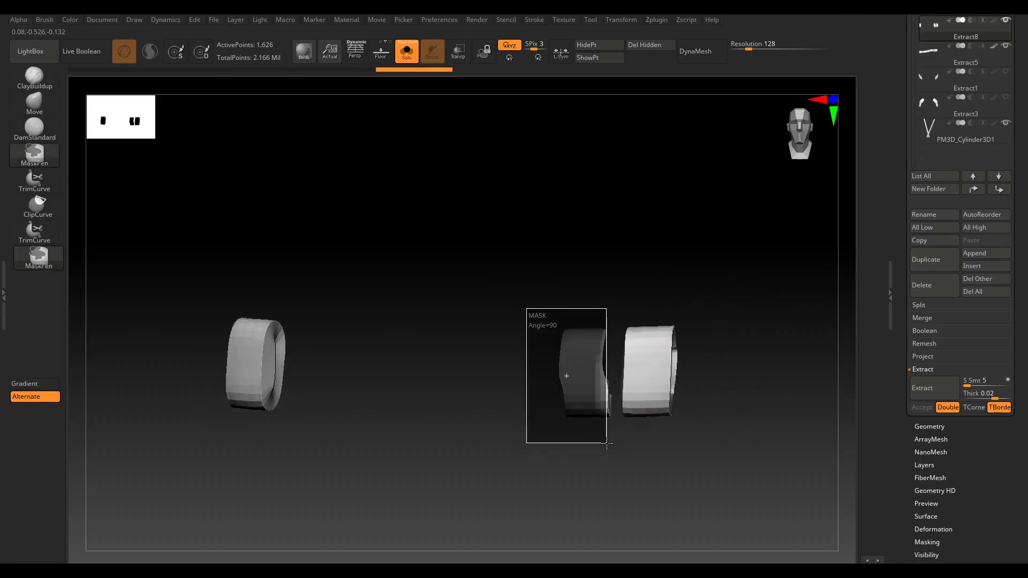
left_click_drag(342, 182, 327, 160)
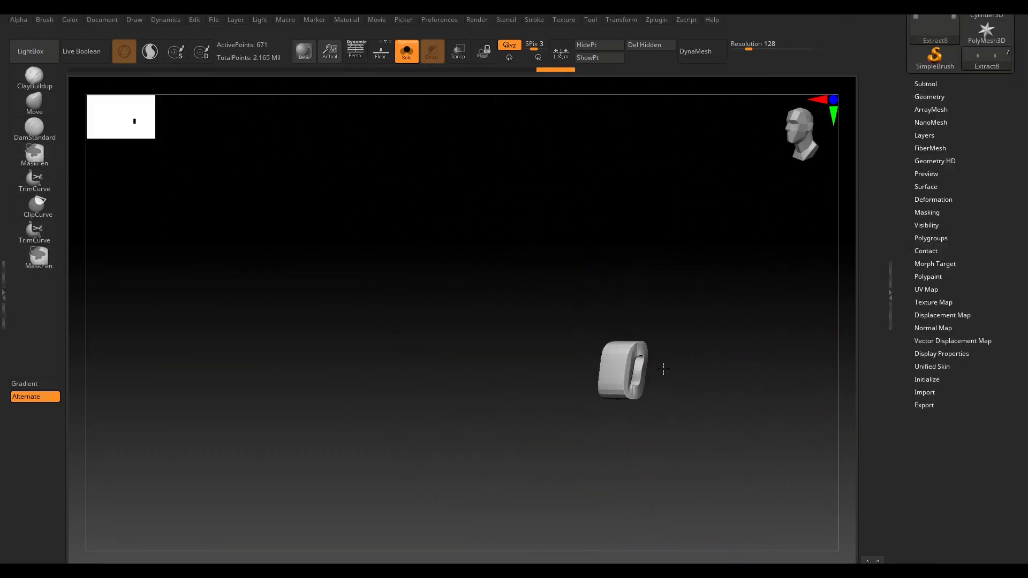
key("ctrl")
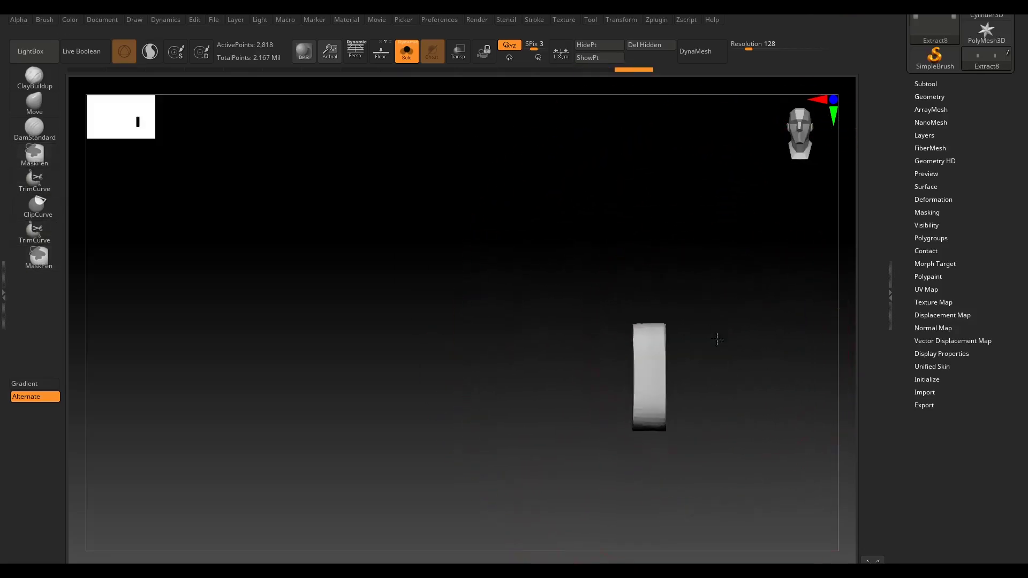
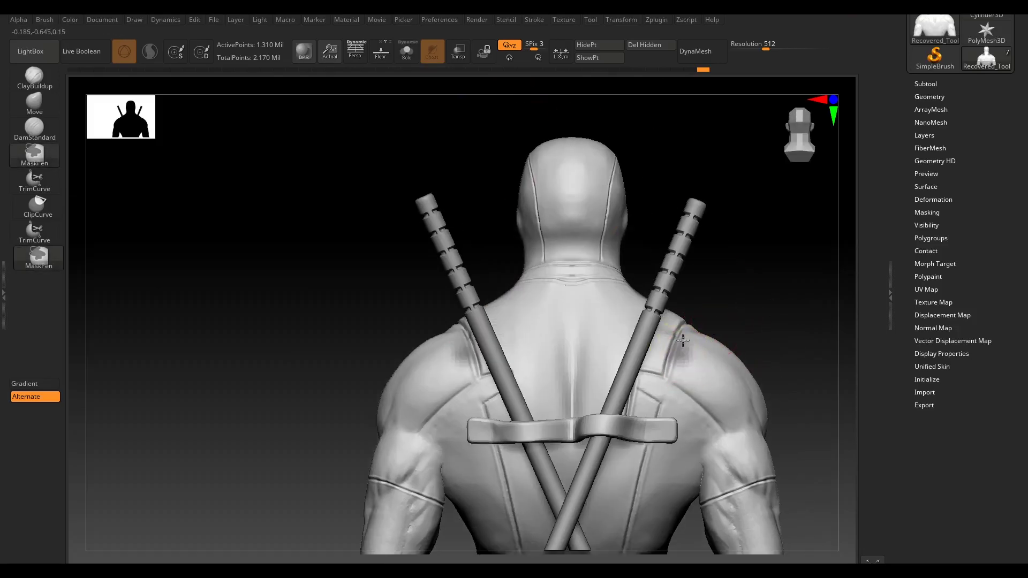
Isolate the Extract10 shoulder pad in Solo and make a first cut across it.
mouse_move(702, 367)
left_mouse_down()
mouse_move(663, 313)
mouse_move(649, 383)
left_mouse_up()
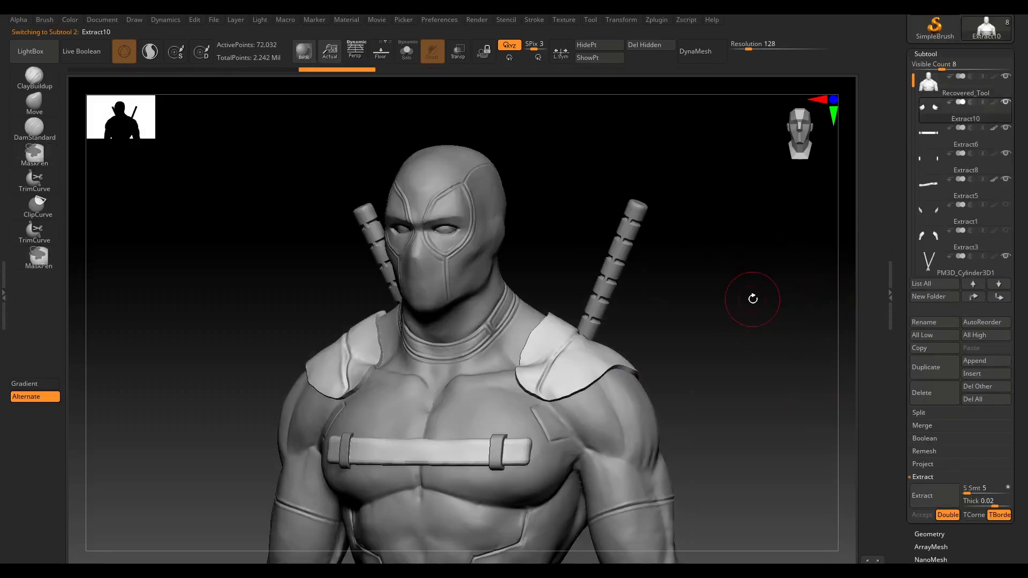
left_click(407, 51)
left_click_drag(725, 270, 626, 436, "ctrl+shift")
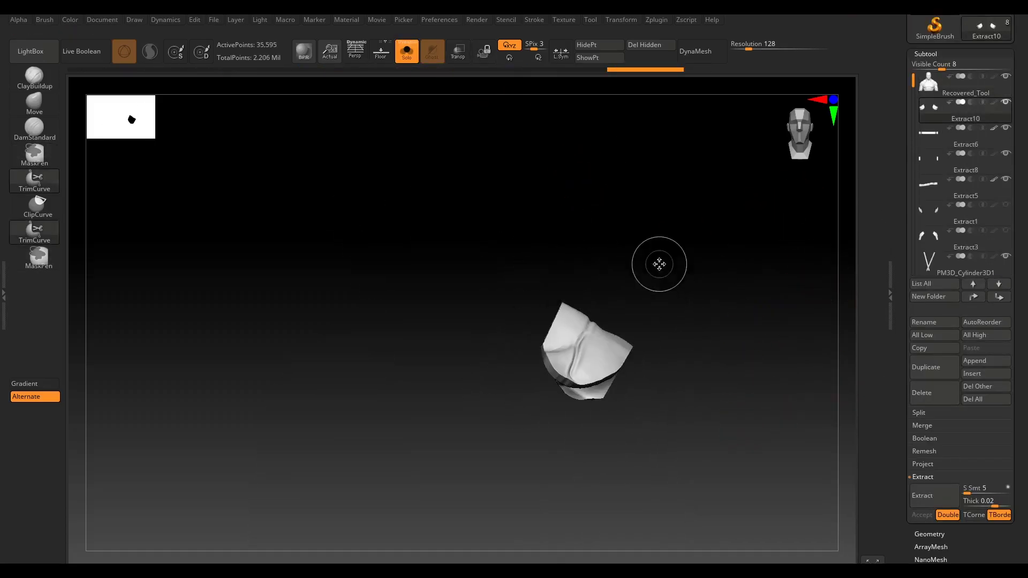
left_click_drag(944, 477, 967, 78)
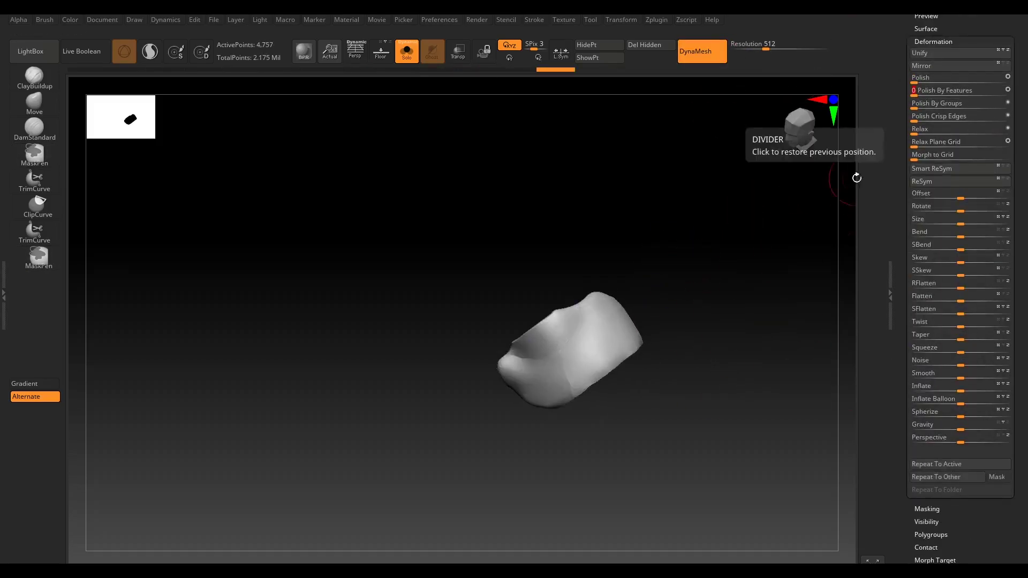
key("f")
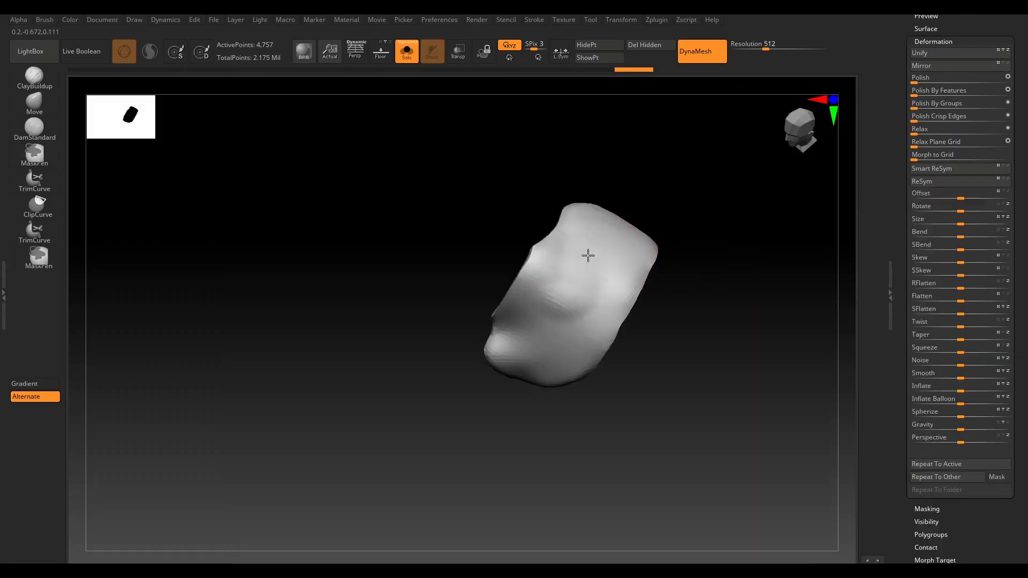
right_click_drag(588, 255, 571, 298)
right_click_drag(673, 236, 585, 310)
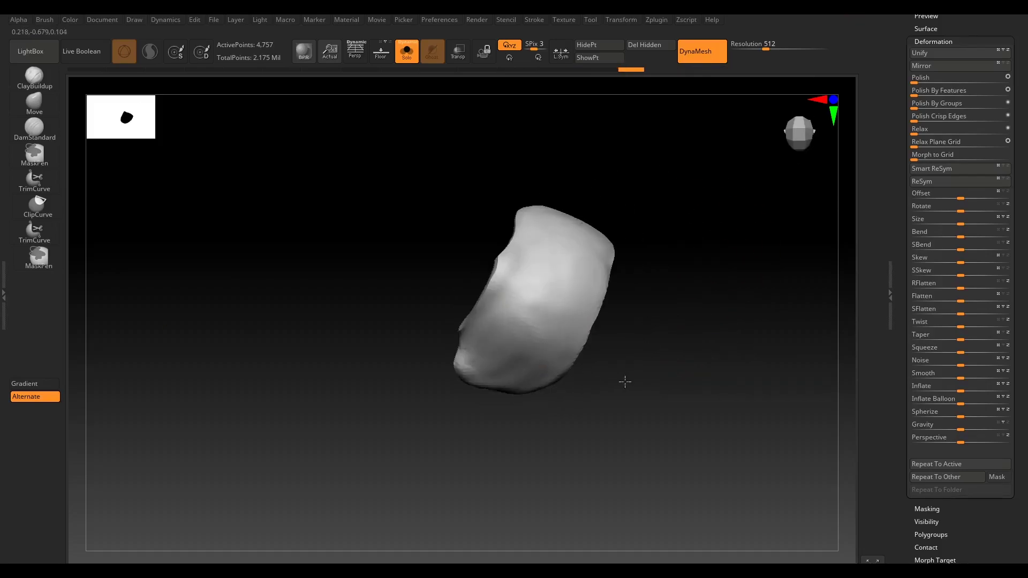
right_click_drag(667, 236, 615, 268)
Trim the piece flat on top and bottom with TrimCurve strokes, leaving a narrow slab.
key("b")
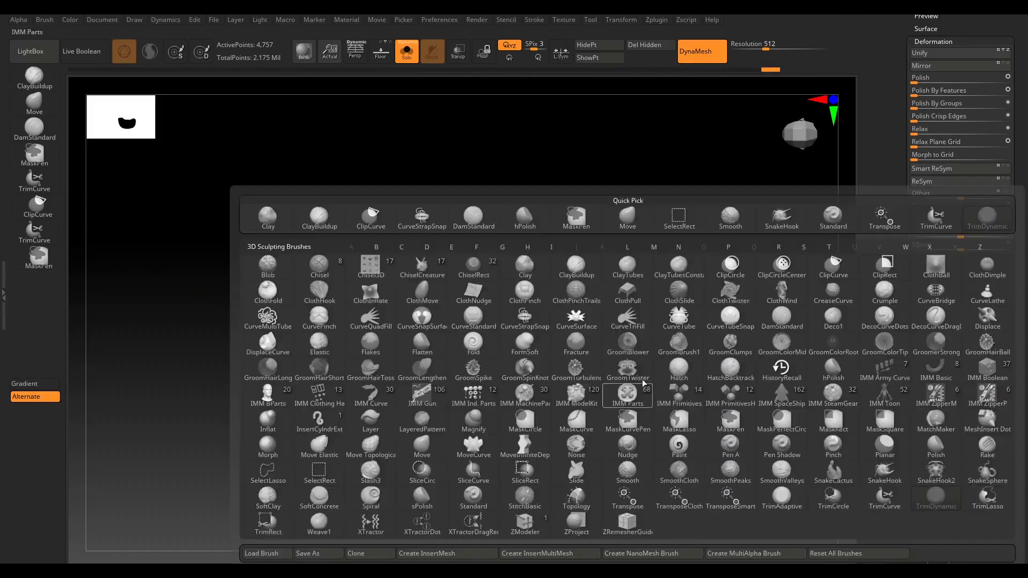
mouse_move(455, 375)
right_mouse_down()
mouse_move(415, 367)
mouse_move(579, 366)
right_mouse_up()
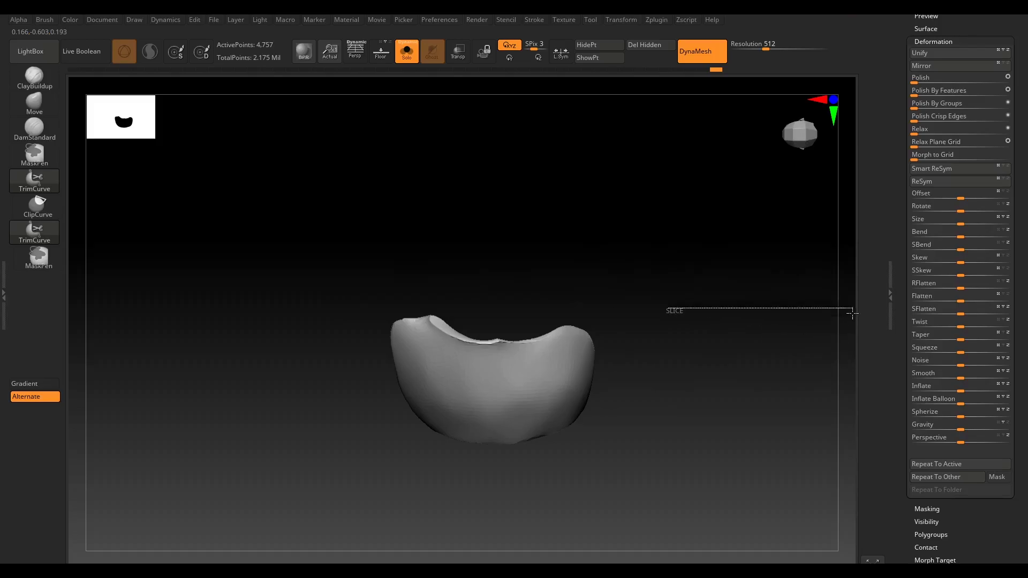
right_click_drag(680, 320, 711, 298)
key("b")
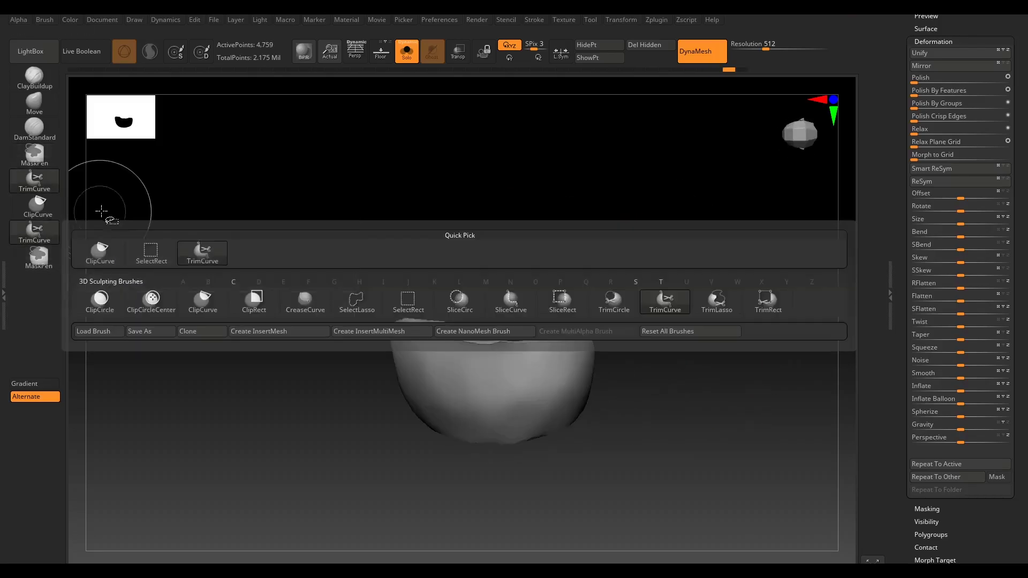
key("s")
key("l")
left_click_drag(317, 314, 677, 317, "ctrl+shift")
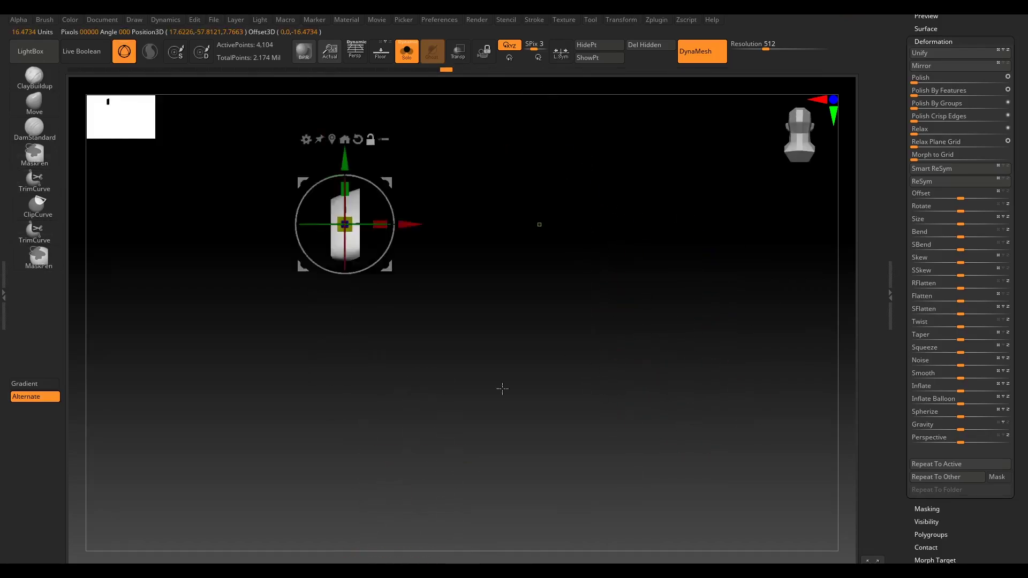
Mirror the shoulder pad to the opposite shoulder with SubTool Master.
left_click(657, 20)
left_click(734, 256)
left_click(656, 19)
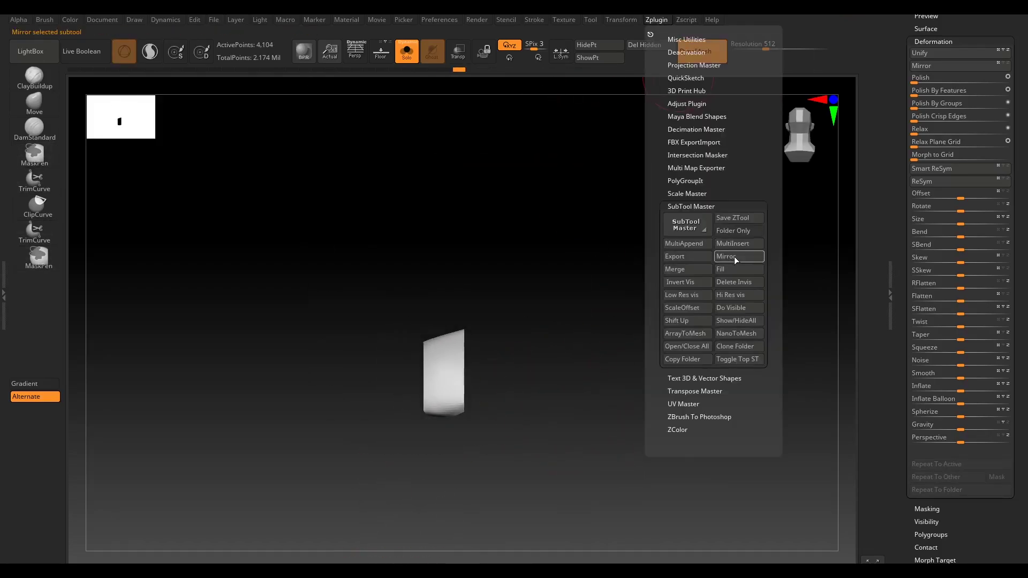
left_click(734, 255)
key("f")
key("w")
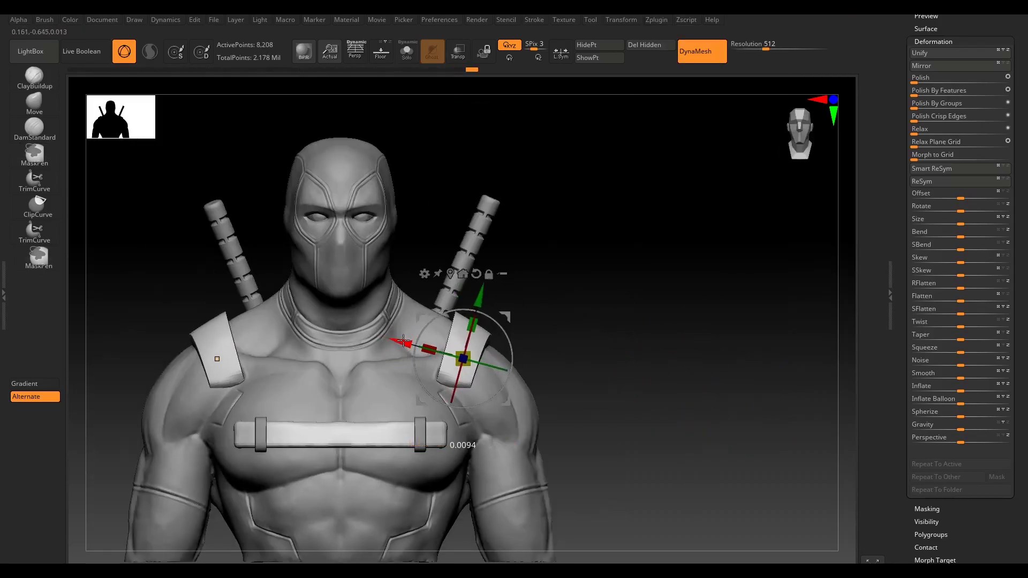
mouse_move(615, 240)
left_mouse_down()
mouse_move(665, 378)
mouse_move(624, 372)
left_mouse_up()
key("q")
Shape the isolated shoulder pads to the body with the Move brush.
key("space")
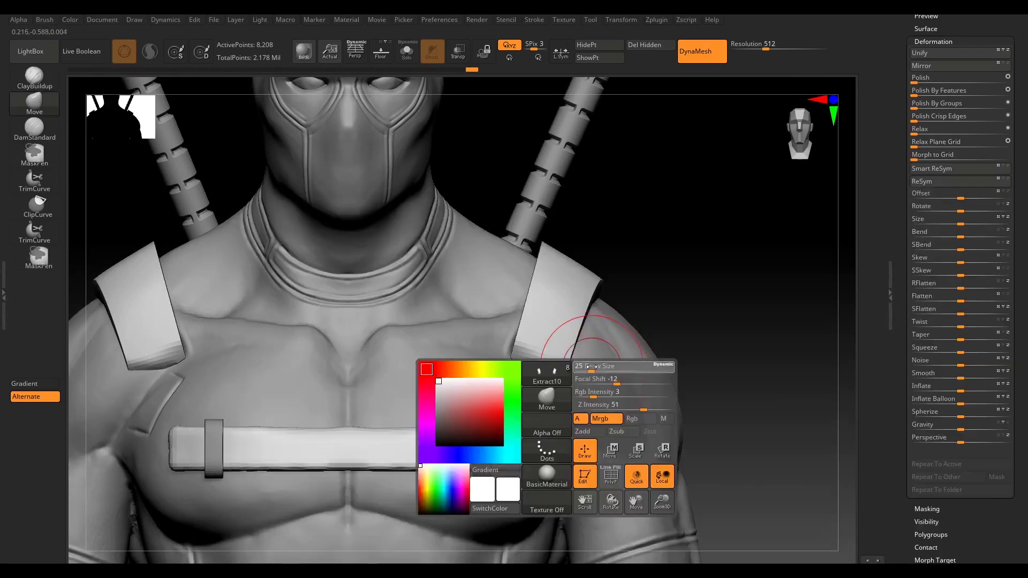
mouse_move(551, 367)
left_mouse_down()
mouse_move(546, 322)
mouse_move(620, 361)
mouse_move(378, 383)
mouse_move(653, 321)
mouse_move(601, 326)
mouse_move(557, 409)
mouse_move(668, 367)
mouse_move(551, 413)
mouse_move(459, 92)
left_mouse_up()
key("ctrl+shift+f")
key("ctrl+shift+f")
mouse_move(765, 294)
left_mouse_down()
mouse_move(513, 278)
mouse_move(605, 280)
left_mouse_up()
key("space")
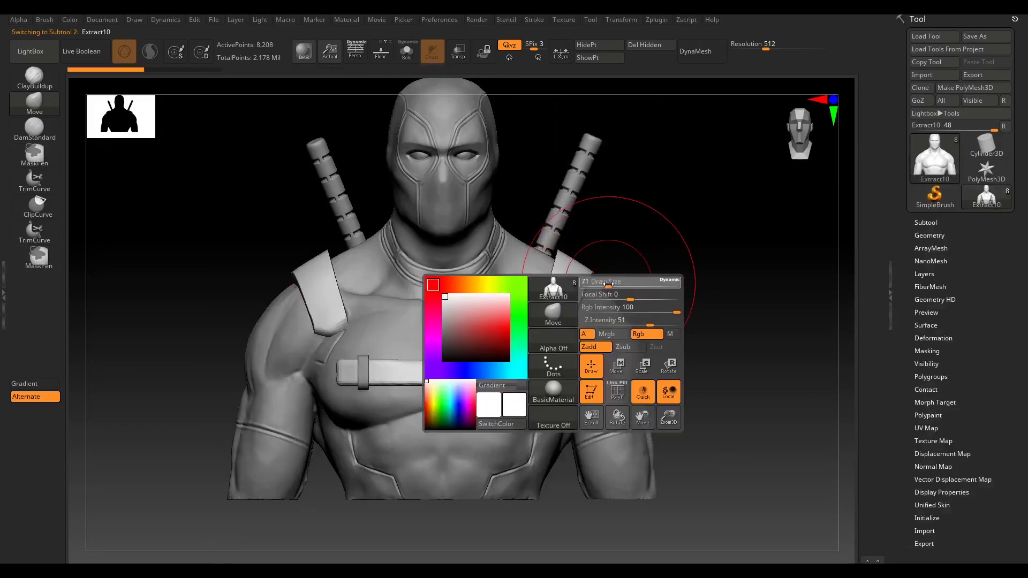
left_click(545, 282, "alt")
left_click_drag(543, 324, 581, 296, "shift")
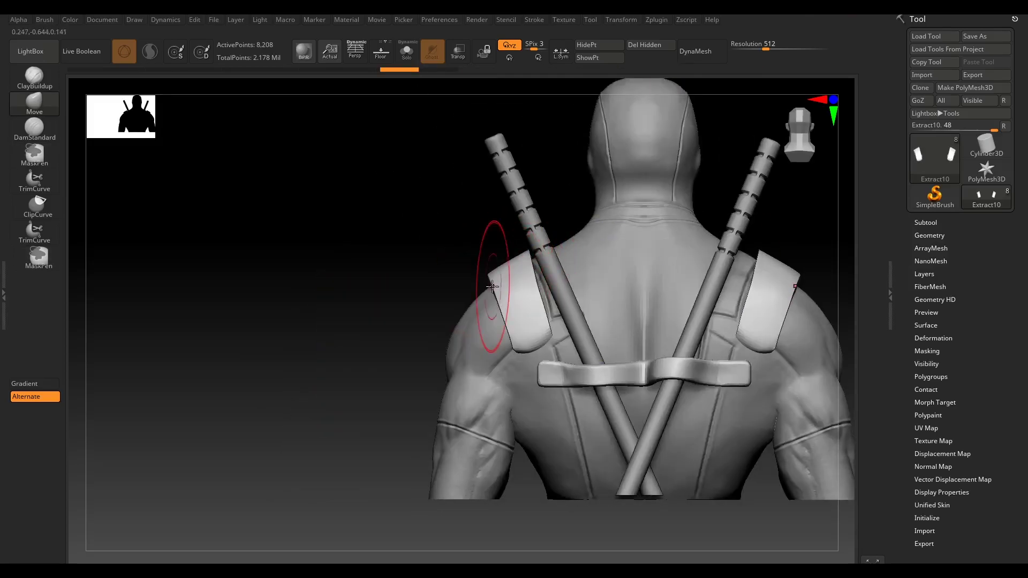
left_click_drag(497, 290, 586, 387, "shift")
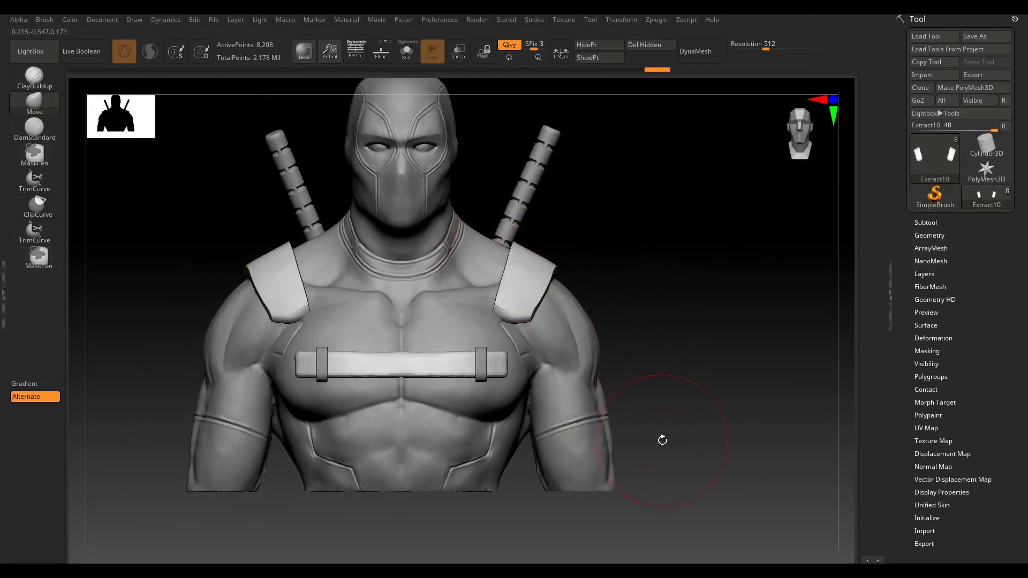
left_click(406, 51)
left_click(926, 222)
Accept the chest strap extraction as Extract2 and trim its ends level below the chest.
left_click_drag(684, 334, 875, 411, "shift")
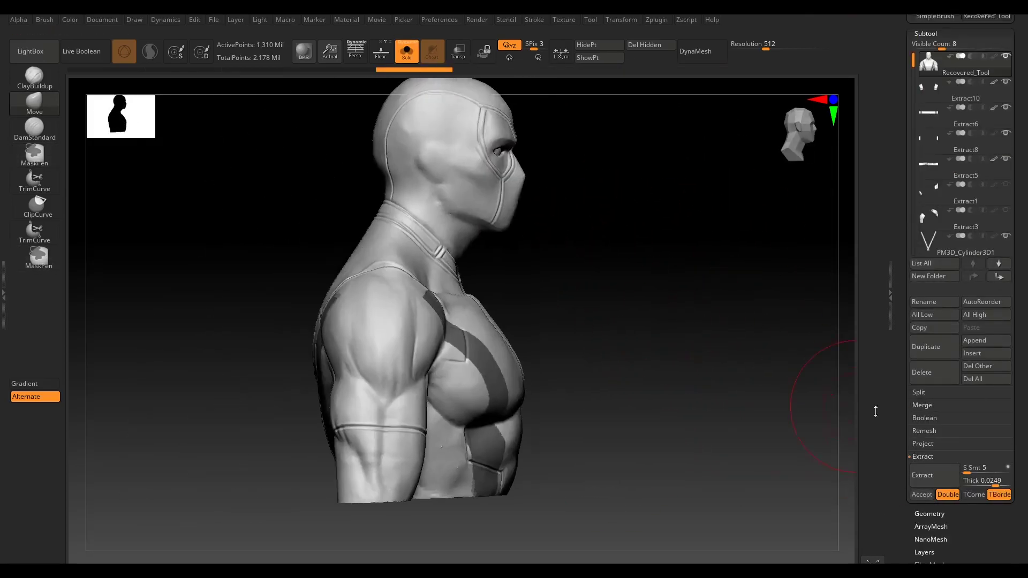
left_click(921, 494)
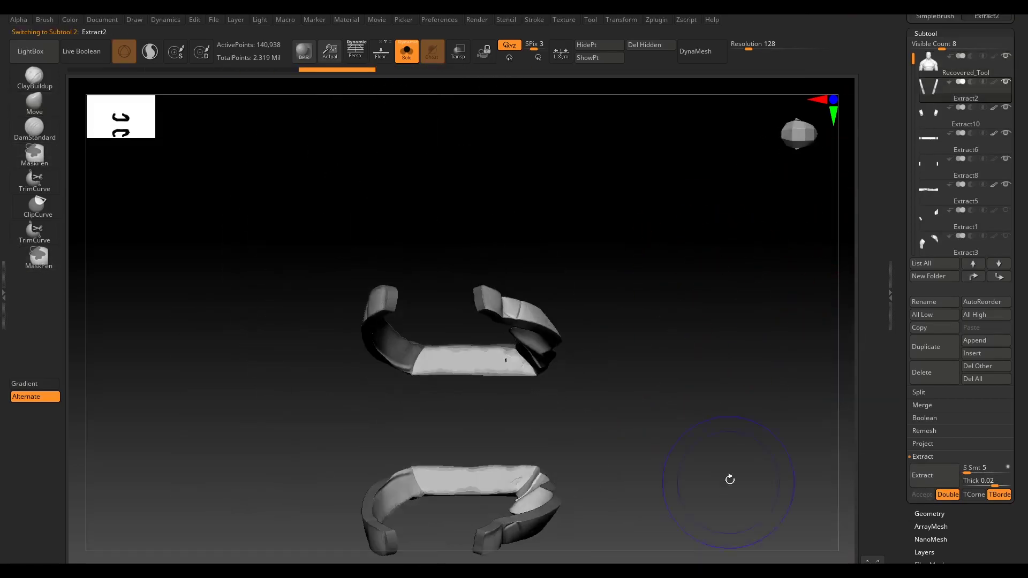
mouse_move(729, 479)
left_mouse_down()
mouse_move(737, 263)
mouse_move(686, 335)
mouse_move(684, 268)
mouse_move(682, 381)
mouse_move(567, 366)
mouse_move(722, 402)
mouse_move(591, 392)
left_mouse_up()
key("shift+ctrl+s")
left_click_drag(691, 420, 234, 421, "ctrl+shift")
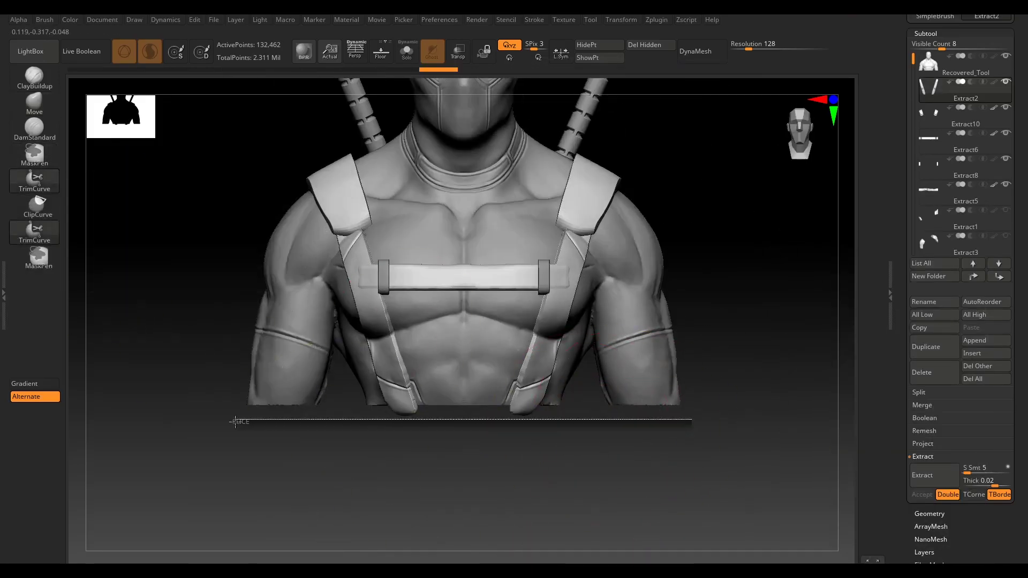
left_click_drag(736, 259, 798, 230)
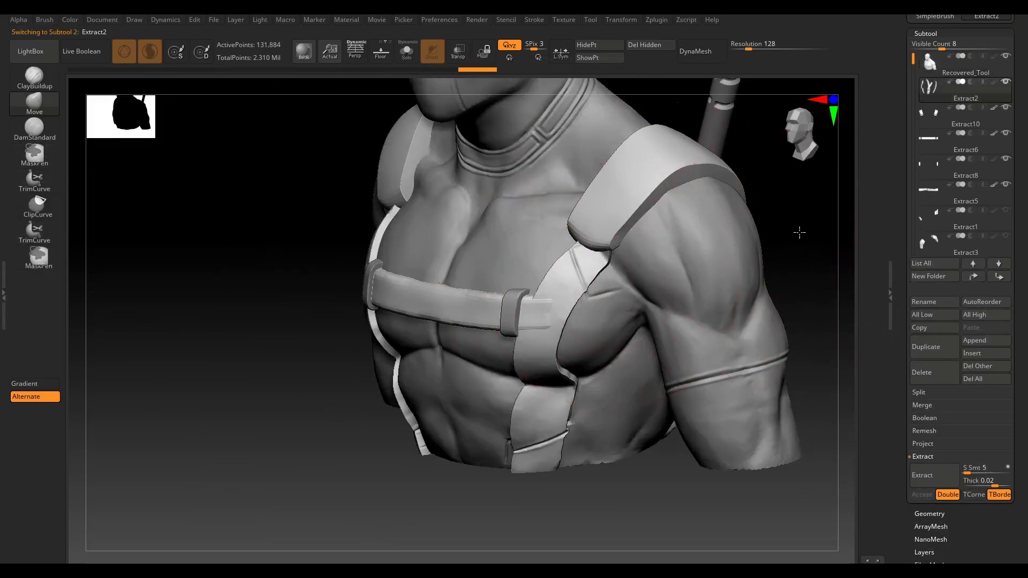
Open the Deformation settings and inspect the isolated strap strips from several angles.
scroll(941, 318, "down", 5)
left_click(933, 328)
left_click_drag(777, 343, 717, 245)
key("shift+ctrl+s")
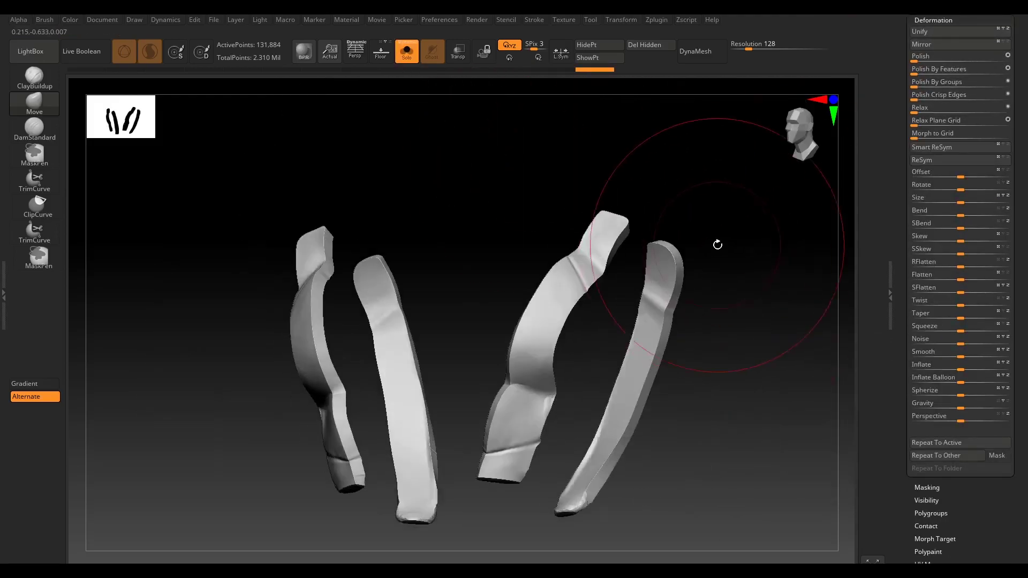
mouse_move(705, 104)
left_mouse_down()
mouse_move(801, 287)
mouse_move(561, 332)
mouse_move(439, 280)
mouse_move(562, 270)
mouse_move(614, 218)
left_mouse_up()
key("shift+ctrl+s")
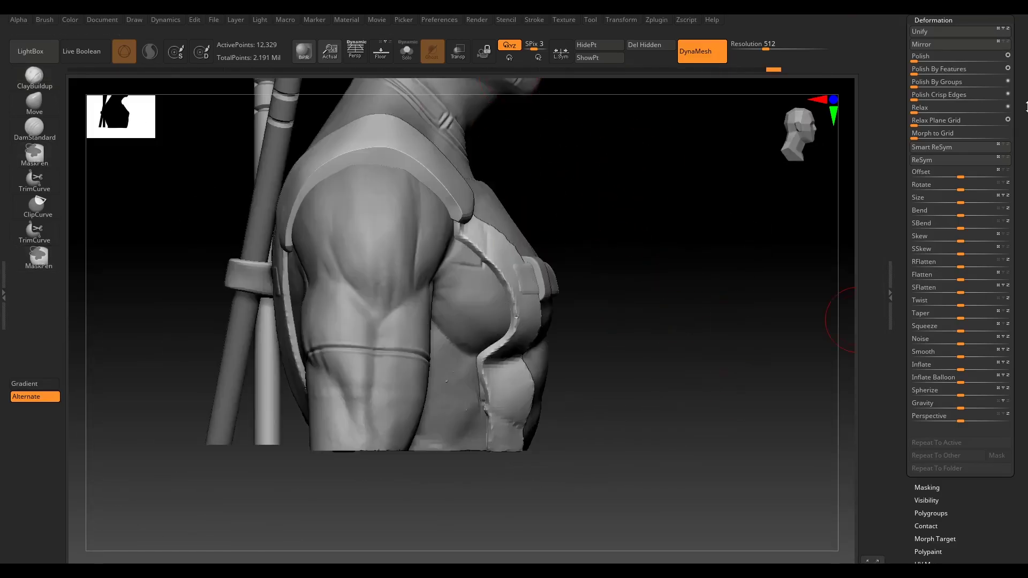
scroll(959, 214, "up", 10)
mouse_move(840, 325)
left_mouse_down()
mouse_move(747, 323)
mouse_move(730, 351)
left_mouse_up()
mouse_move(642, 348)
left_mouse_down()
mouse_move(722, 352)
mouse_move(602, 340)
mouse_move(693, 319)
mouse_move(617, 369)
mouse_move(737, 409)
mouse_move(557, 457)
mouse_move(683, 329)
mouse_move(726, 340)
left_mouse_up()
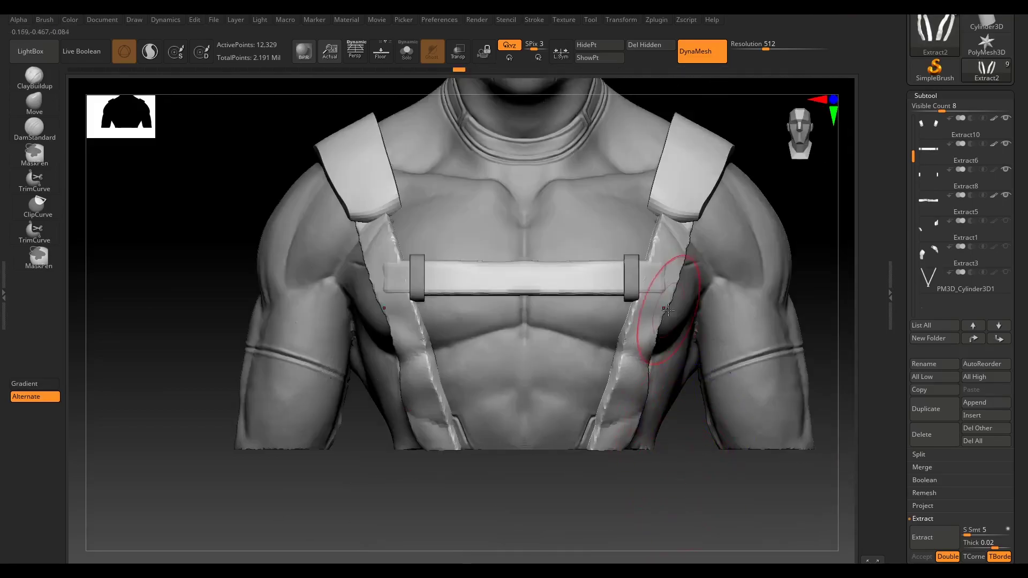
key("ctrl+shift+s")
mouse_move(703, 340)
left_mouse_down()
mouse_move(703, 321)
mouse_move(690, 371)
mouse_move(561, 397)
left_mouse_up()
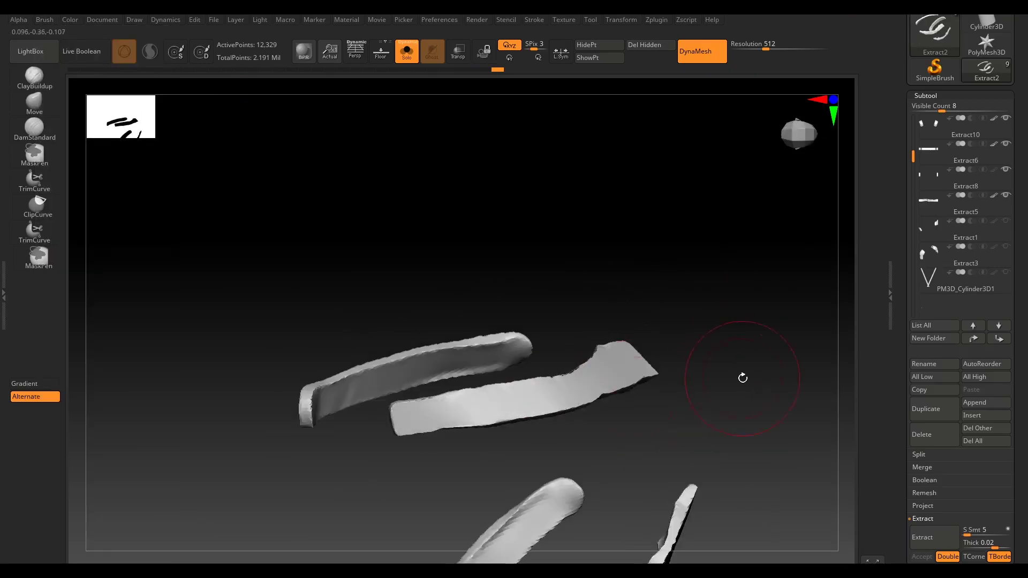
mouse_move(742, 378)
left_mouse_down()
mouse_move(608, 390)
mouse_move(578, 436)
mouse_move(648, 257)
mouse_move(585, 267)
mouse_move(712, 317)
mouse_move(587, 195)
left_mouse_up()
scroll(958, 375, "down", 5)
Apply Polish By Features to the straps and slice off excess strap material.
left_click(931, 485)
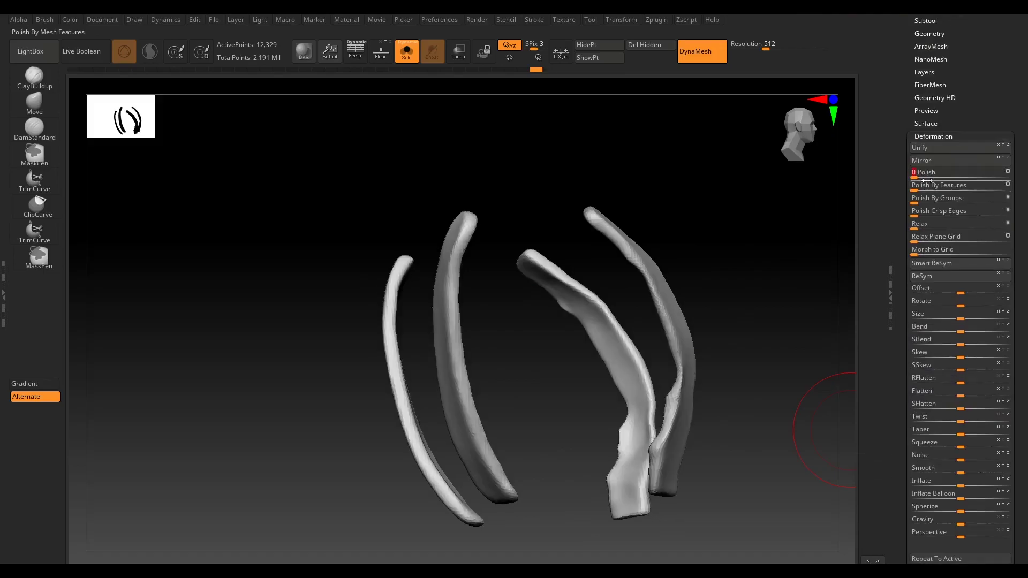
left_click_drag(760, 251, 670, 303, "shift")
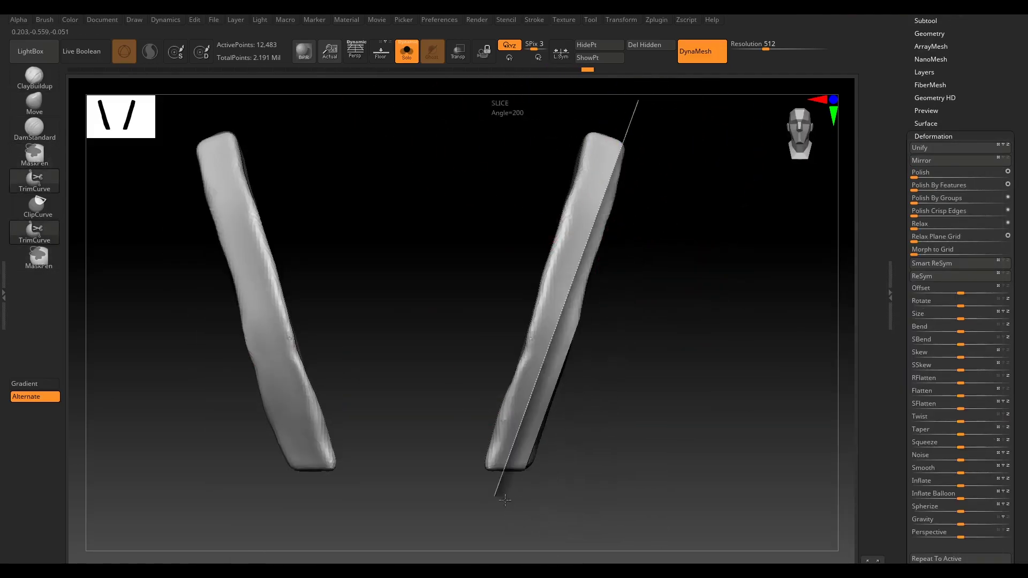
left_click_drag(512, 489, 654, 349)
key("space")
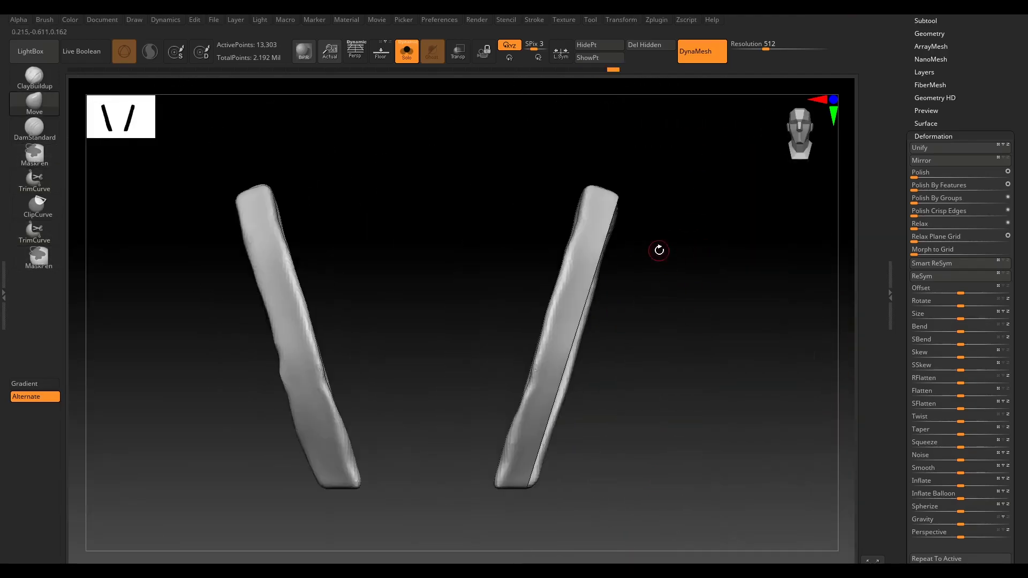
left_click_drag(659, 248, 713, 175)
left_click_drag(537, 116, 538, 117, "ctrl+shift")
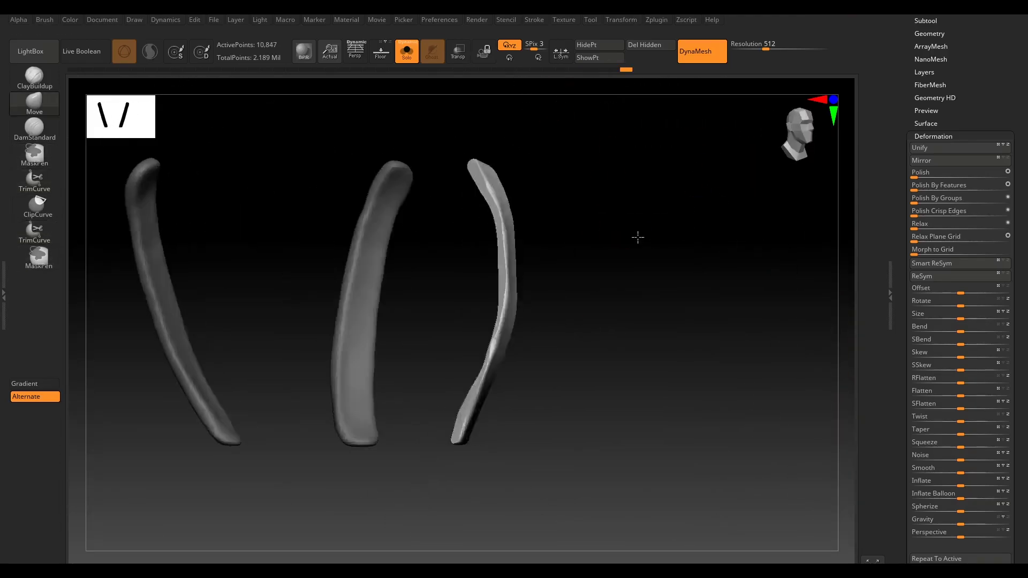
left_click_drag(556, 277, 668, 269)
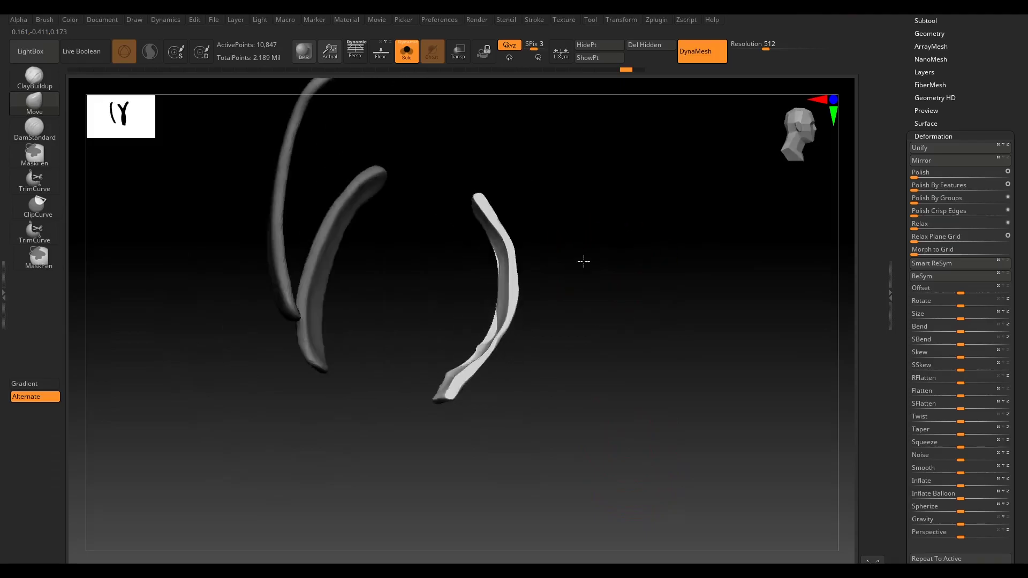
mouse_move(584, 261)
left_mouse_down()
mouse_move(579, 289)
mouse_move(504, 315)
mouse_move(610, 337)
mouse_move(464, 385)
left_mouse_up()
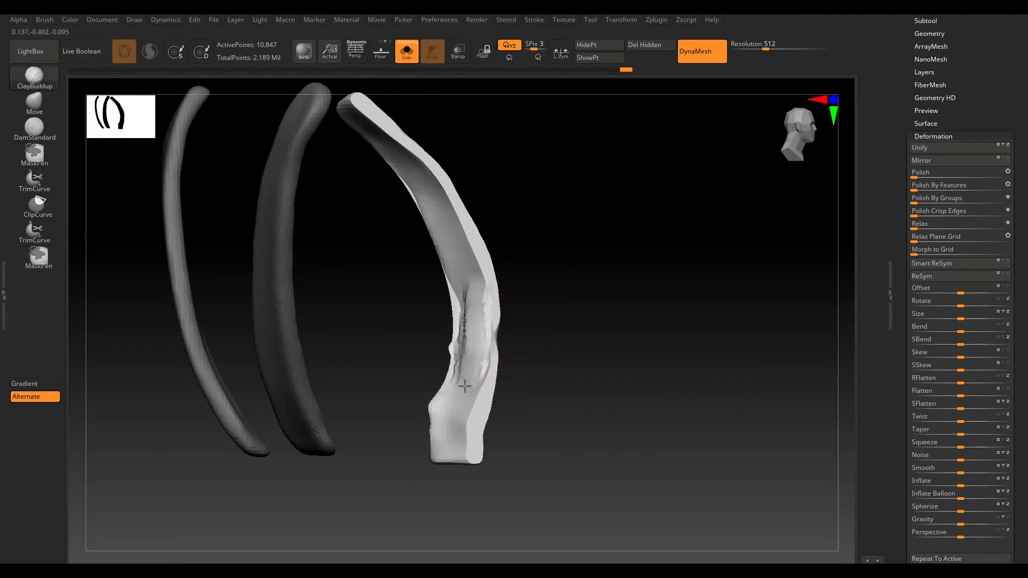
Refine the isolated strap surface with a sculpting brush in Sculptris Pro mode.
key("b")
left_click_drag(553, 309, 405, 70)
left_click(407, 51)
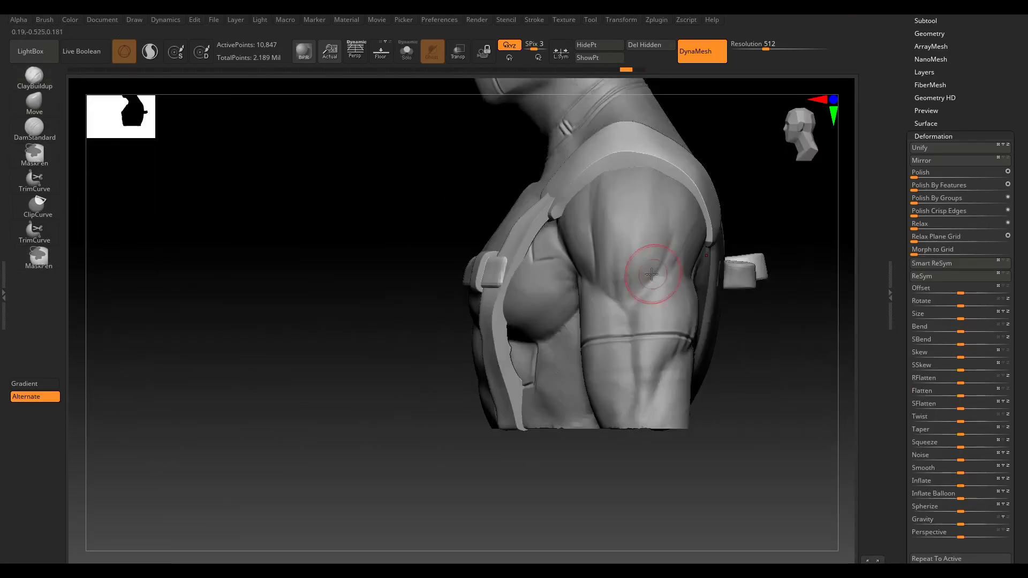
left_click_drag(651, 274, 669, 257)
left_click(406, 51)
mouse_move(547, 269)
left_mouse_down()
mouse_move(509, 271)
mouse_move(366, 341)
mouse_move(505, 471)
mouse_move(516, 424)
mouse_move(530, 417)
mouse_move(663, 433)
mouse_move(649, 427)
mouse_move(665, 448)
mouse_move(705, 359)
mouse_move(619, 428)
left_mouse_up()
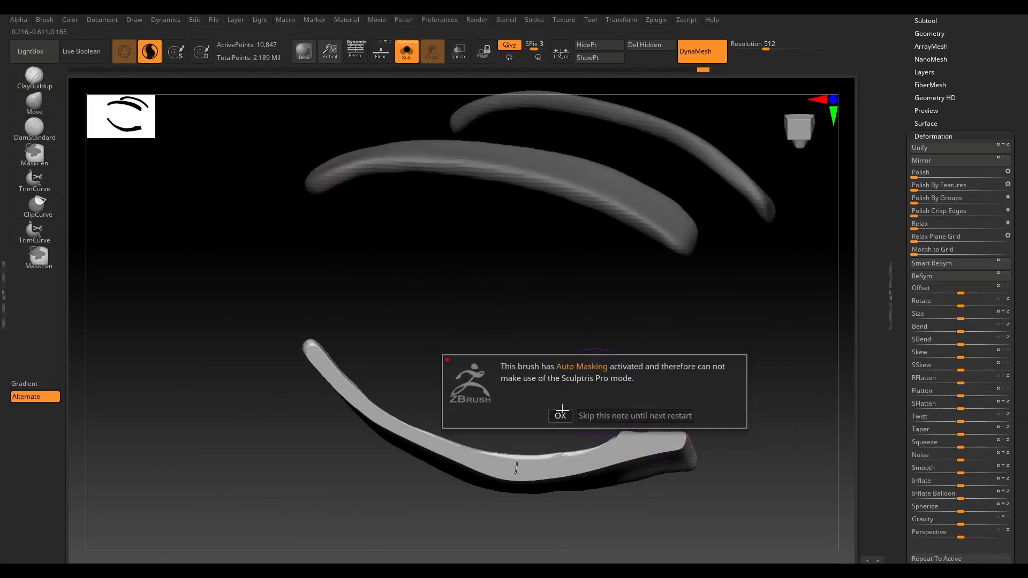
left_click(561, 413)
left_click_drag(563, 412, 623, 407)
mouse_move(472, 419)
left_mouse_down()
mouse_move(553, 394)
mouse_move(688, 395)
mouse_move(629, 379)
mouse_move(735, 304)
mouse_move(631, 252)
mouse_move(559, 306)
left_mouse_up()
left_click(559, 306)
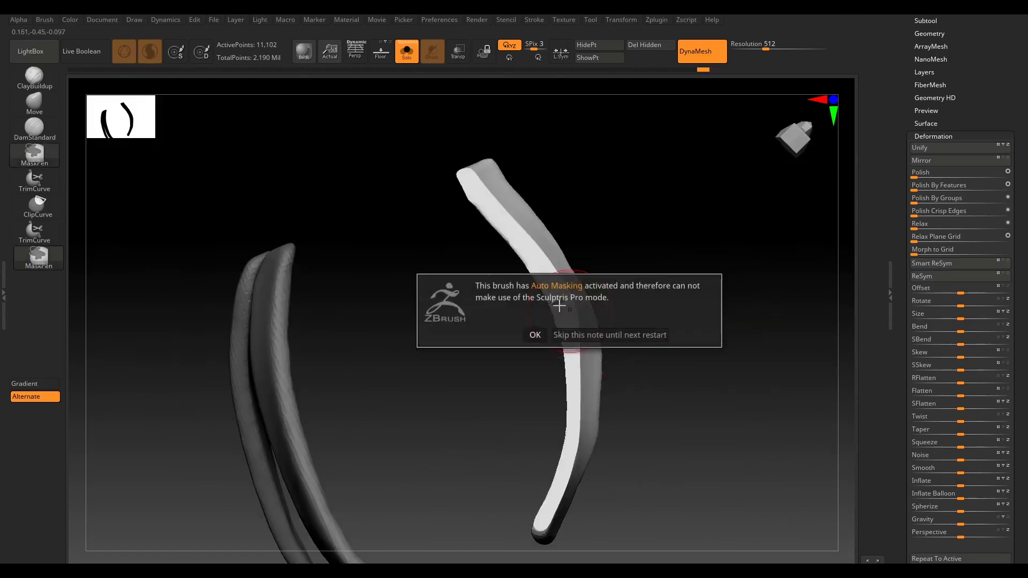
left_click_drag(670, 349, 638, 382)
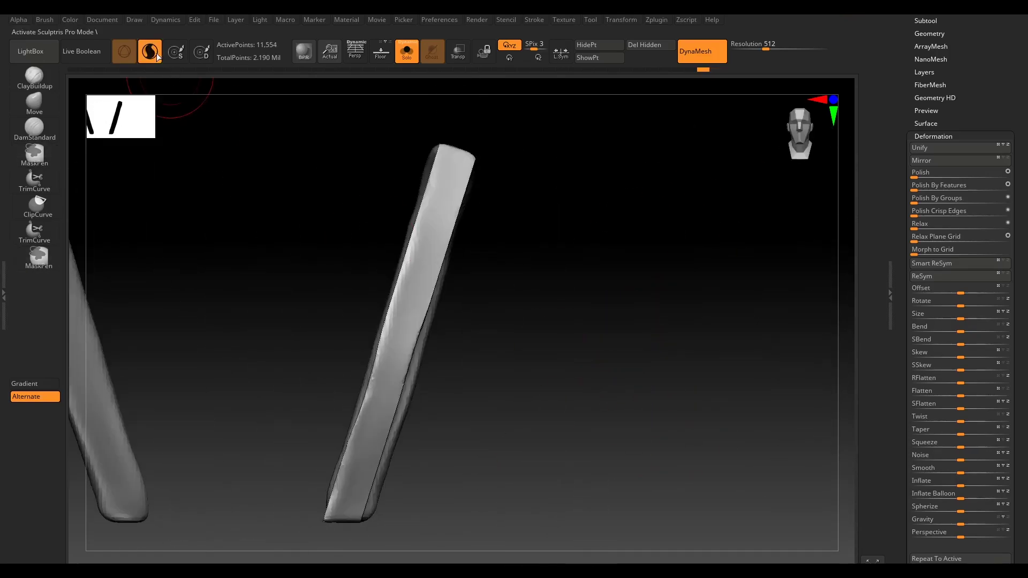
Mirror the straps across the bust with the Zplugin mirror and view the whole figure.
left_click(657, 19)
left_click(682, 225)
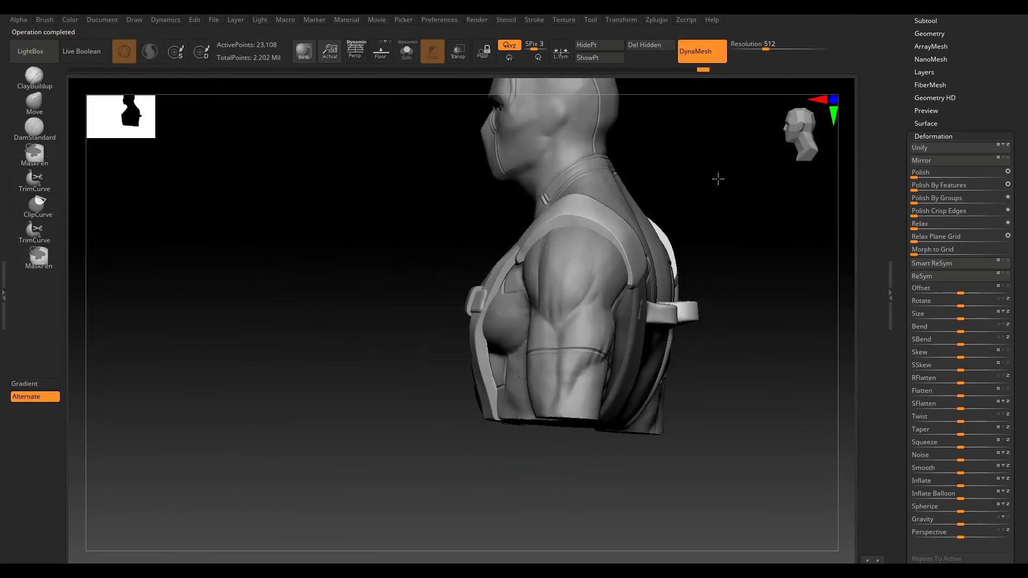
mouse_move(718, 178)
left_mouse_down()
mouse_move(505, 257)
mouse_move(658, 275)
mouse_move(616, 257)
mouse_move(427, 291)
mouse_move(651, 271)
mouse_move(594, 282)
mouse_move(432, 356)
mouse_move(689, 344)
mouse_move(306, 505)
mouse_move(583, 373)
left_mouse_up()
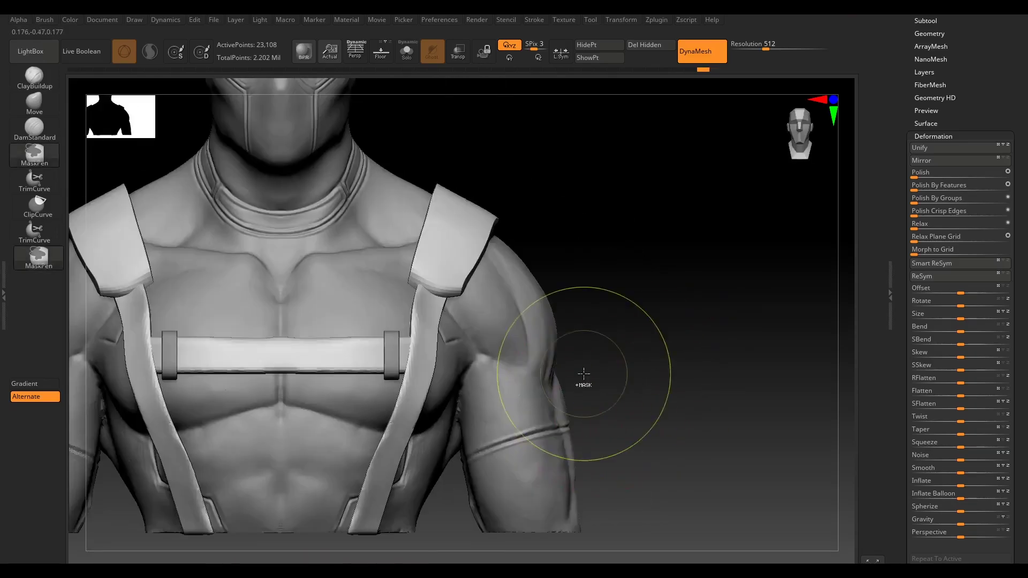
mouse_move(419, 349)
left_mouse_down("alt")
mouse_move(729, 273)
mouse_move(681, 327)
mouse_move(759, 248)
left_mouse_up("alt")
key("w")
key("f")
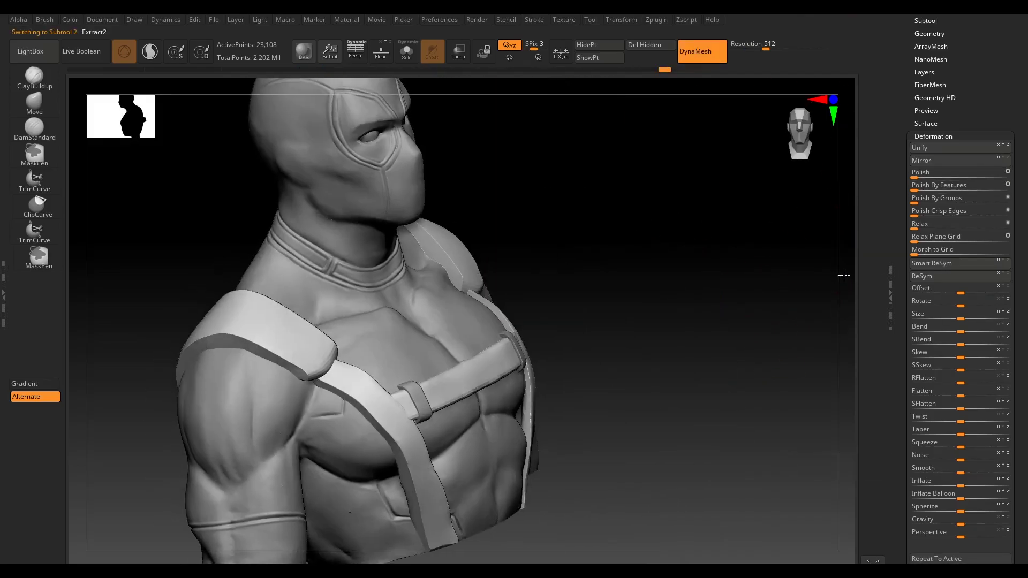
mouse_move(843, 276)
left_mouse_down()
mouse_move(830, 252)
mouse_move(782, 250)
mouse_move(737, 294)
mouse_move(745, 216)
mouse_move(738, 268)
mouse_move(721, 289)
mouse_move(512, 340)
left_mouse_up()
Select the Extract10 shoulder pad and mask part of it with MaskRect.
mouse_move(650, 305)
left_mouse_down()
mouse_move(644, 254)
mouse_move(528, 287)
mouse_move(684, 321)
mouse_move(542, 309)
mouse_move(378, 230)
mouse_move(522, 247)
left_mouse_up()
left_click(521, 247, "alt")
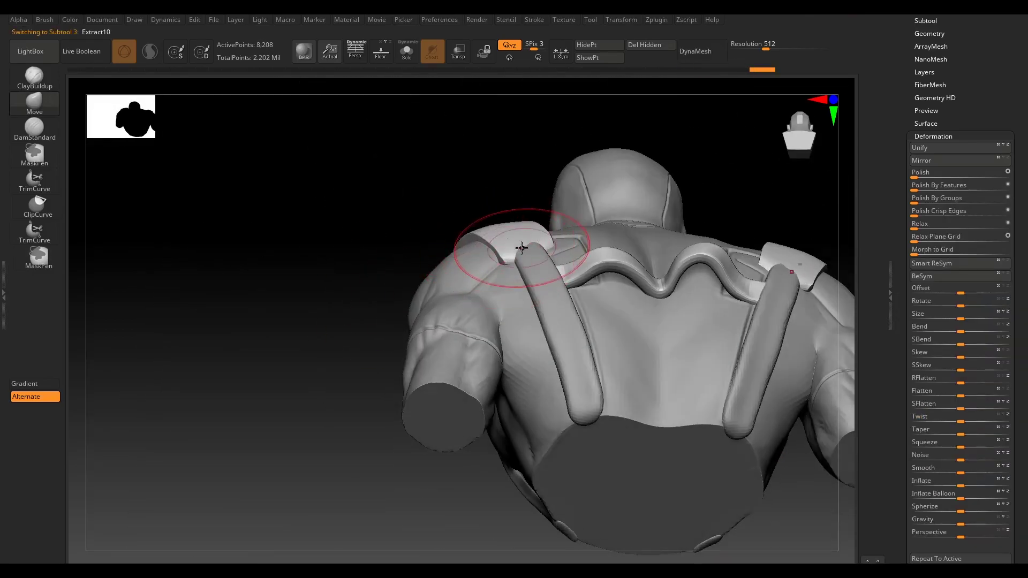
mouse_move(602, 266)
left_mouse_down()
mouse_move(388, 321)
mouse_move(661, 356)
mouse_move(590, 257)
mouse_move(420, 354)
mouse_move(622, 317)
left_mouse_up()
left_click_drag(394, 217, 444, 421, "ctrl")
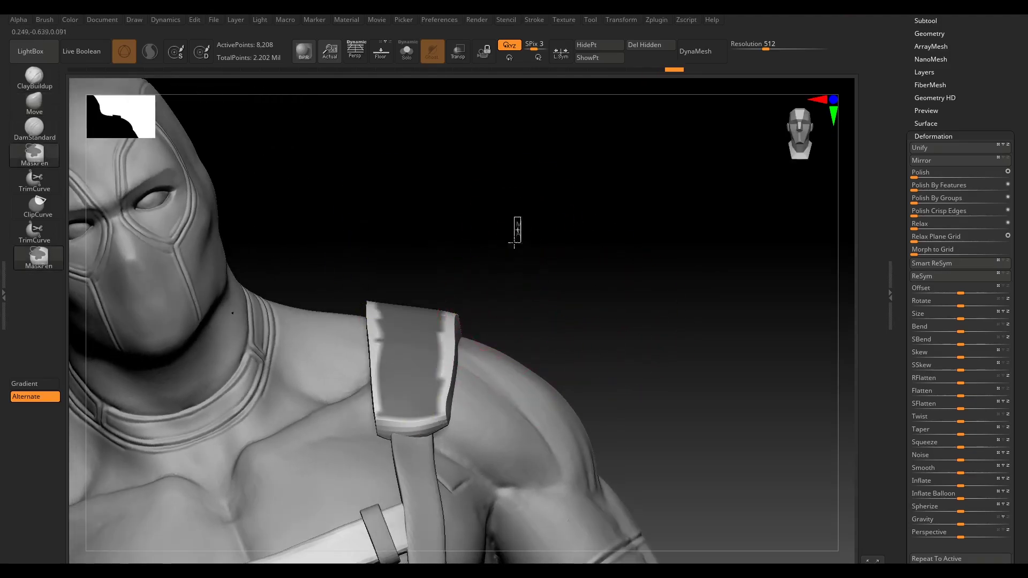
left_click_drag(514, 242, 580, 271)
mouse_move(475, 241)
left_mouse_down("ctrl")
mouse_move(502, 459)
mouse_move(631, 309)
mouse_move(575, 260)
mouse_move(601, 255)
left_mouse_up("ctrl")
mouse_move(383, 268)
left_mouse_down()
mouse_move(624, 314)
mouse_move(541, 275)
left_mouse_up()
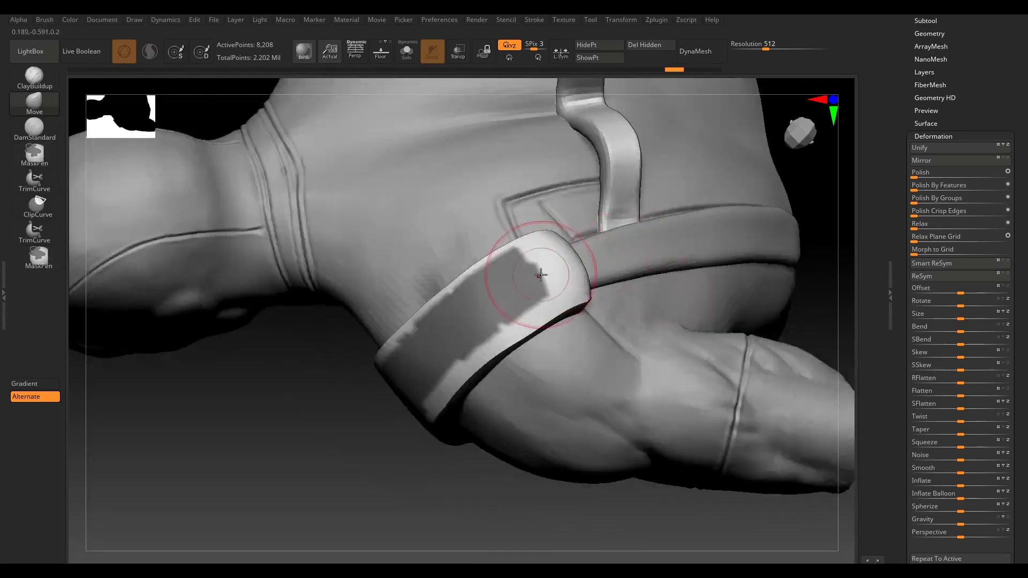
left_click_drag(446, 422, 384, 438)
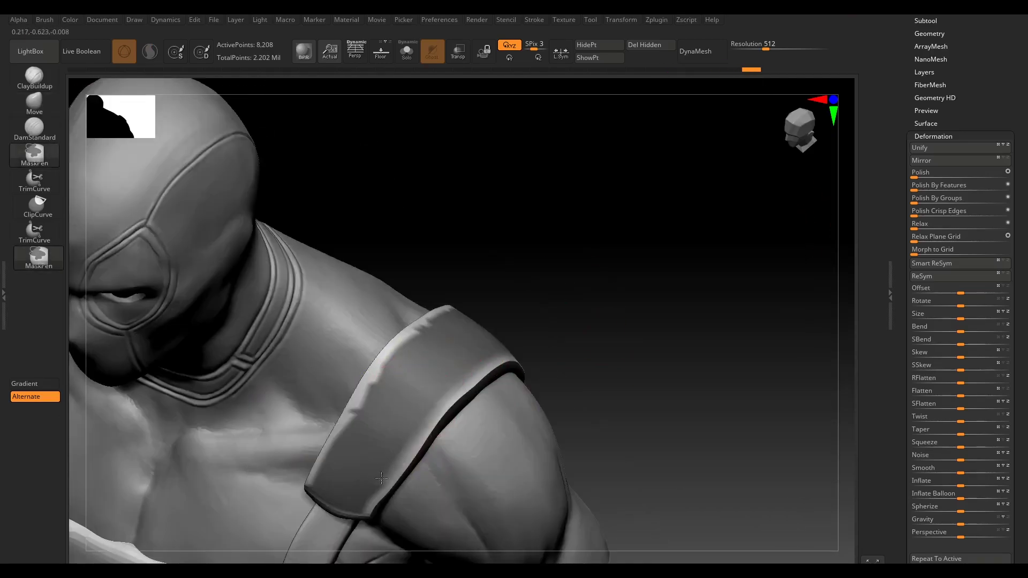
mouse_move(381, 478)
right_mouse_down()
mouse_move(397, 508)
mouse_move(315, 493)
mouse_move(470, 305)
right_mouse_up()
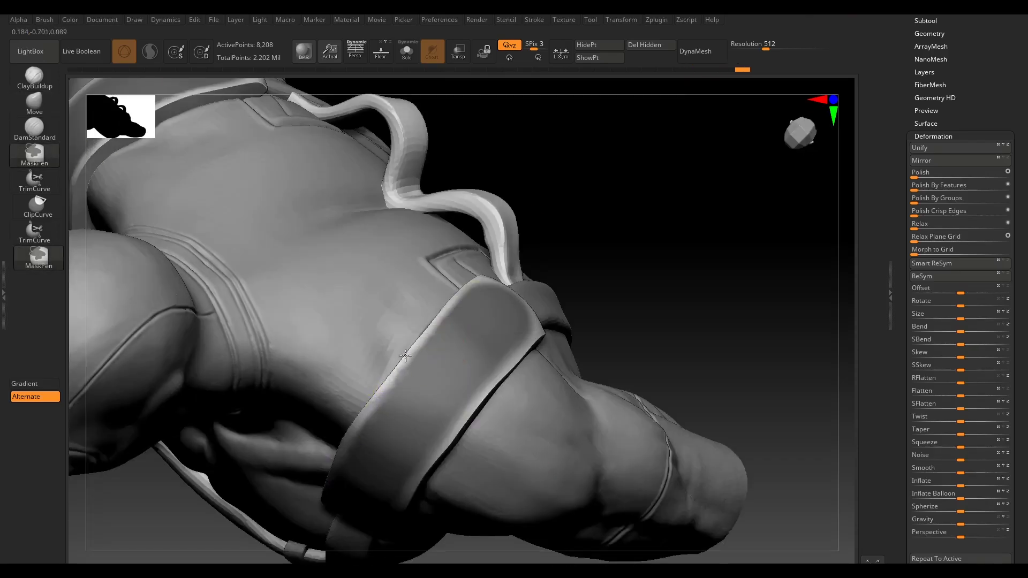
Zoom in on the masked shoulder pad and choose a groove-carving brush.
mouse_move(454, 341)
right_mouse_down()
mouse_move(606, 314)
mouse_move(542, 351)
right_mouse_up()
scroll(963, 362, "down", 4)
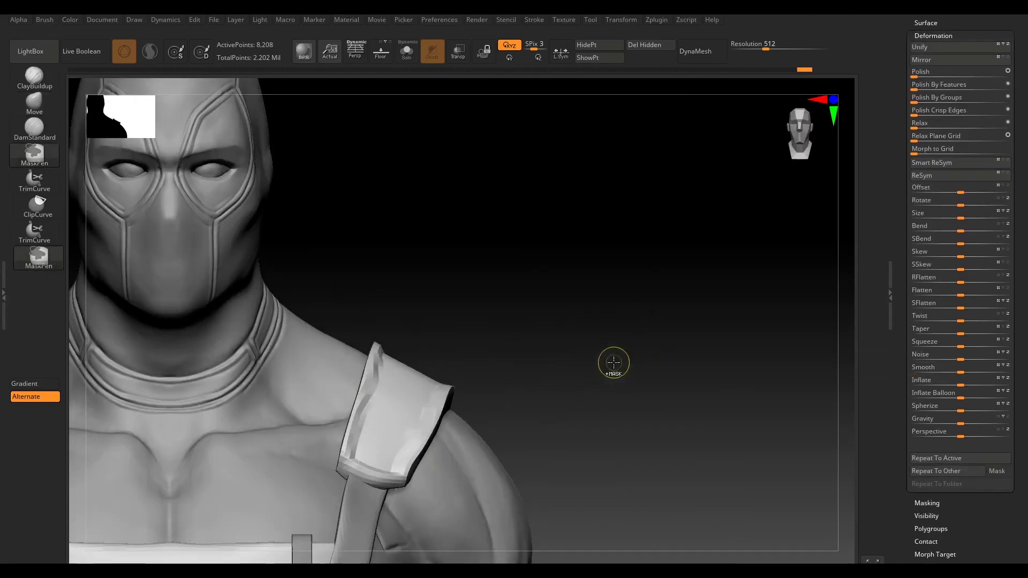
mouse_move(613, 362)
right_mouse_down()
mouse_move(586, 407)
mouse_move(659, 298)
right_mouse_up()
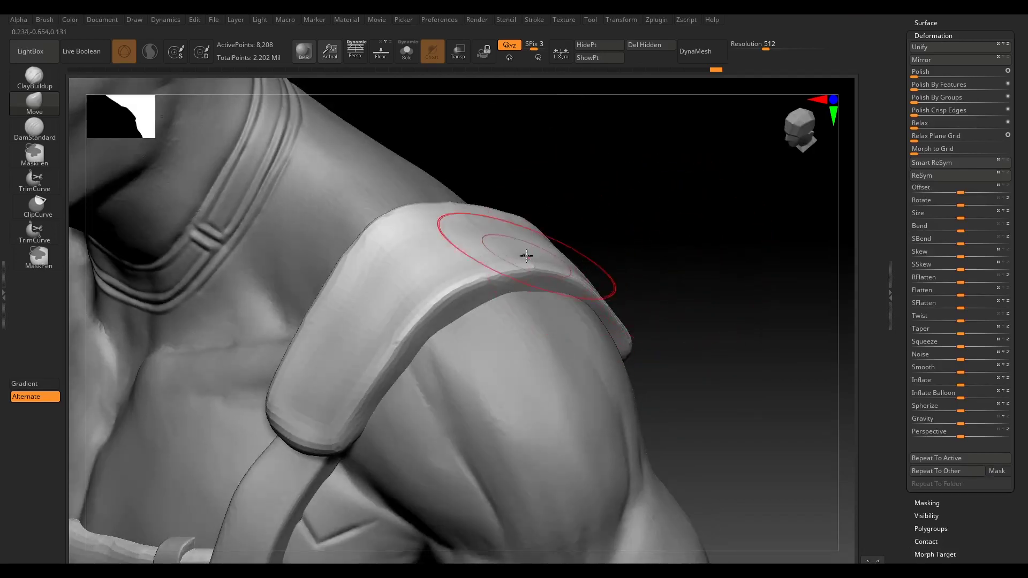
right_click_drag(526, 256, 666, 241)
key("space")
mouse_move(650, 291)
right_mouse_down()
mouse_move(415, 448)
mouse_move(639, 261)
right_mouse_up()
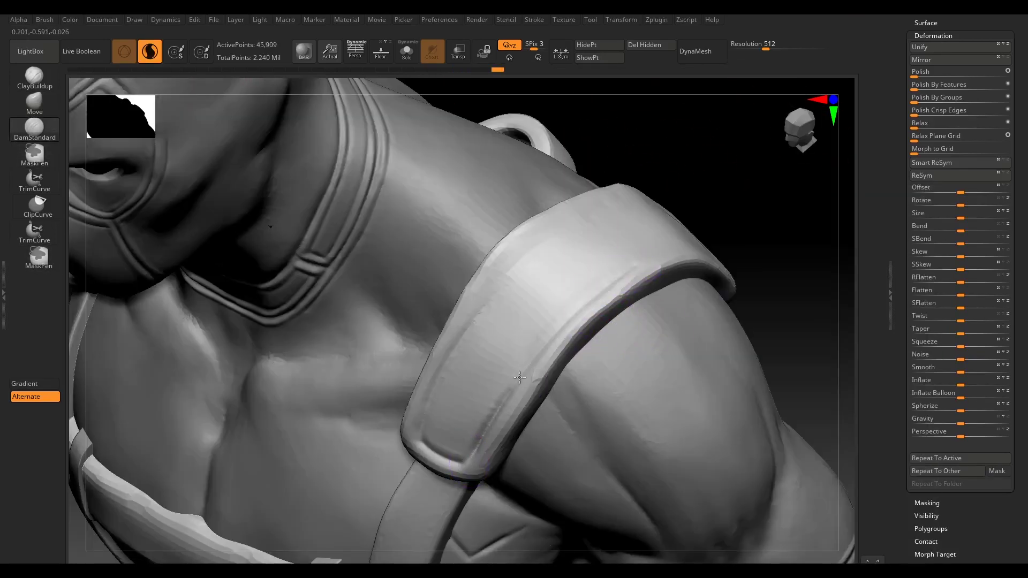
Carve a DamStandard groove border around the shoulder pad edge.
right_click_drag(520, 377, 727, 254)
mouse_move(559, 335)
right_mouse_down()
mouse_move(849, 259)
mouse_move(619, 299)
right_mouse_up()
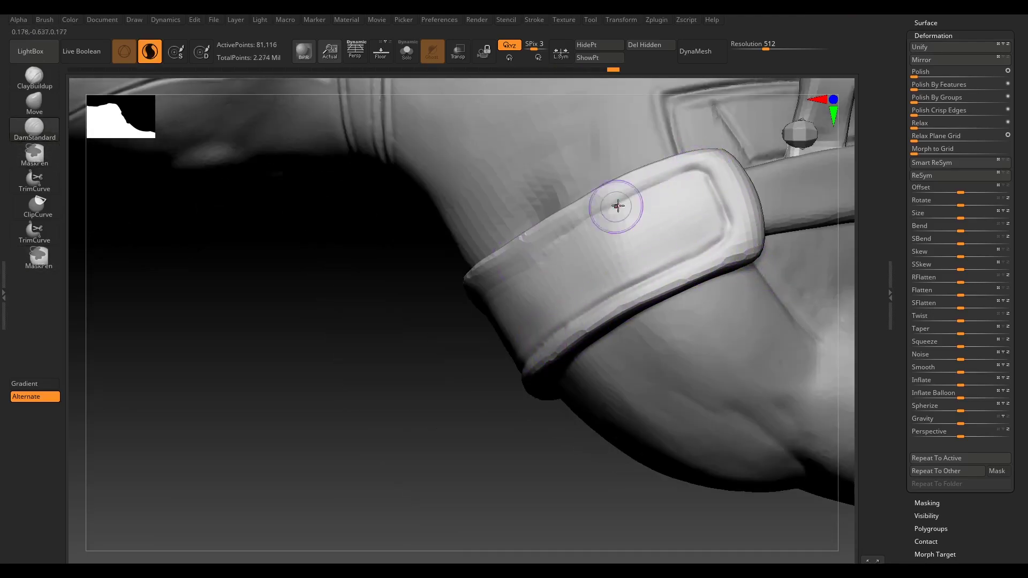
mouse_move(618, 206)
right_mouse_down()
mouse_move(714, 271)
mouse_move(413, 345)
right_mouse_up()
right_click_drag(583, 221, 687, 206)
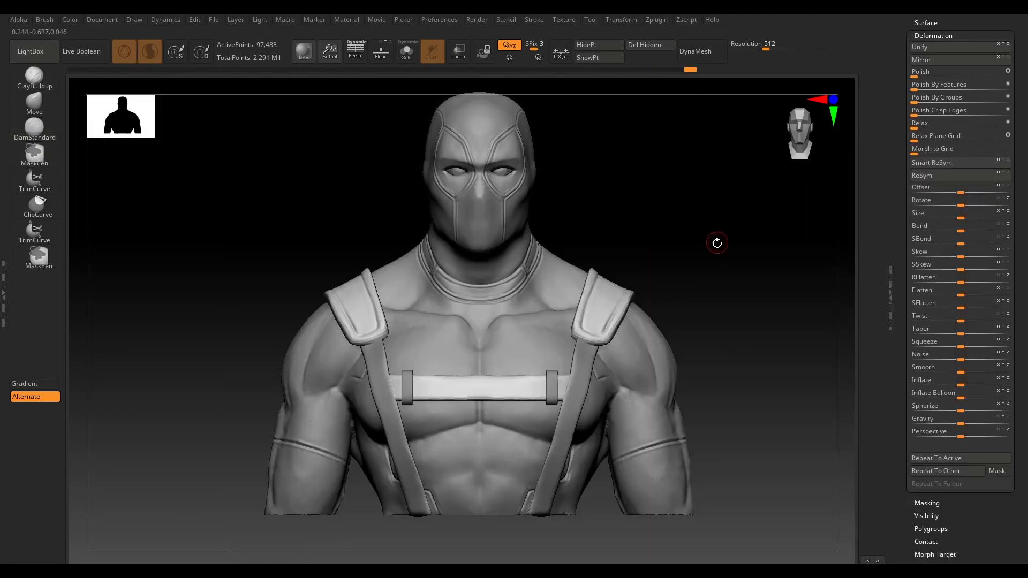
mouse_move(716, 243)
right_mouse_down()
mouse_move(625, 339)
mouse_move(718, 168)
mouse_move(665, 291)
mouse_move(658, 346)
mouse_move(633, 243)
right_mouse_up()
right_click_drag(358, 161, 358, 252)
Enable Sculptris Pro and refine the curved pad piece in Solo.
left_click(150, 51)
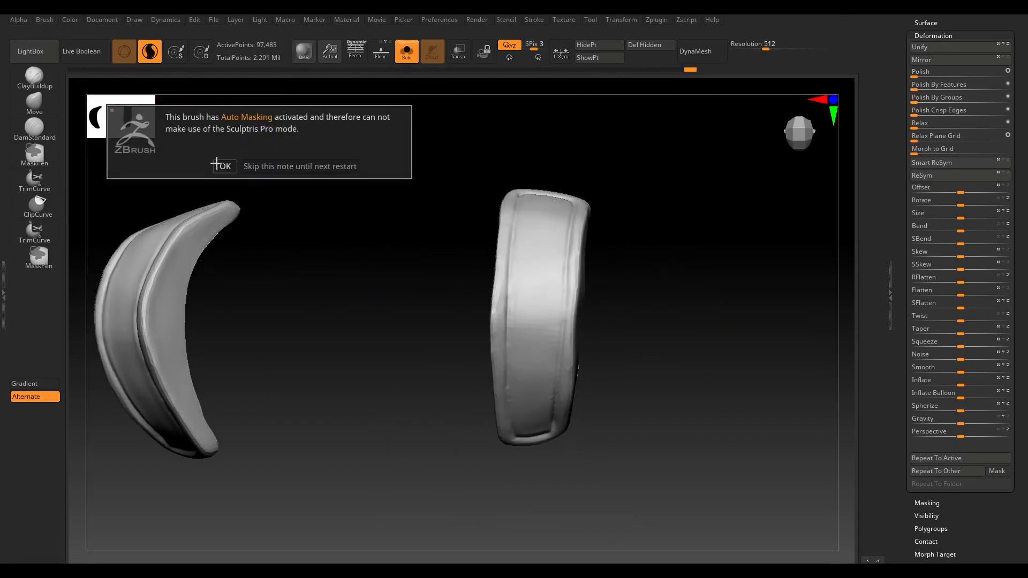
left_click(216, 163)
right_click_drag(361, 344, 664, 359)
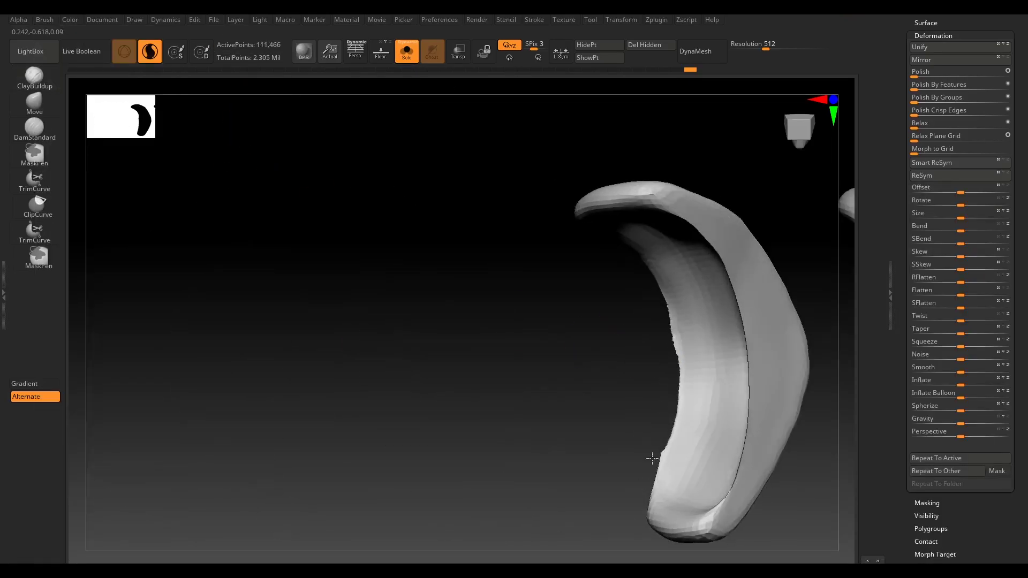
right_click_drag(652, 459, 644, 330)
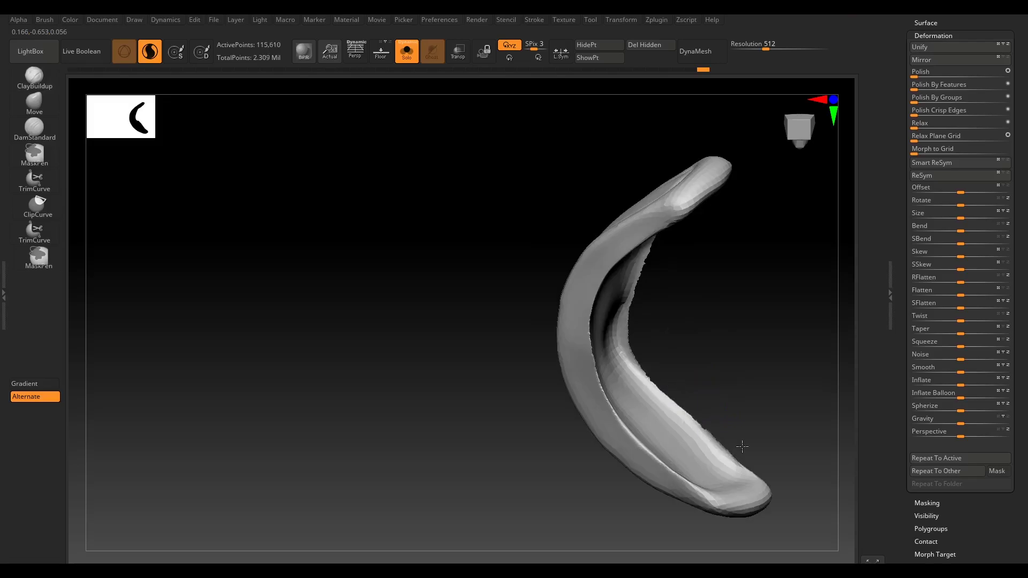
right_click_drag(742, 447, 700, 195)
left_click(407, 51)
mouse_move(734, 367)
right_mouse_down()
mouse_move(729, 253)
mouse_move(711, 326)
mouse_move(764, 236)
right_mouse_up()
Select the right shoulder pad and deepen the groove along its edge.
left_click(641, 245, "alt")
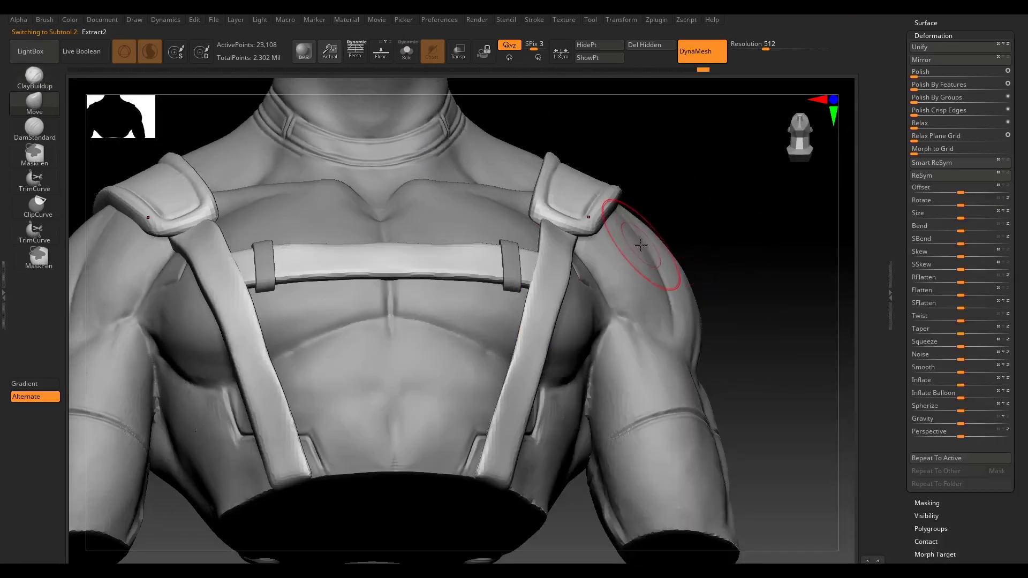
mouse_move(641, 245)
right_mouse_down()
mouse_move(532, 179)
mouse_move(706, 263)
mouse_move(612, 277)
right_mouse_up()
left_click(613, 277, "alt")
key("space")
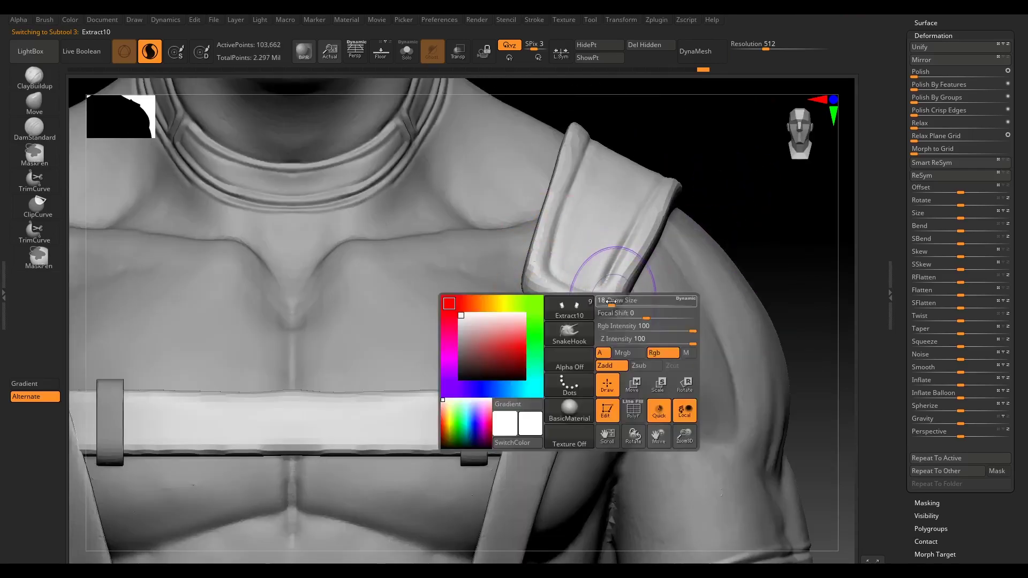
mouse_move(191, 101)
right_mouse_down()
mouse_move(791, 195)
mouse_move(808, 234)
mouse_move(631, 339)
mouse_move(591, 335)
mouse_move(780, 351)
right_mouse_up()
right_click_drag(851, 296, 770, 260)
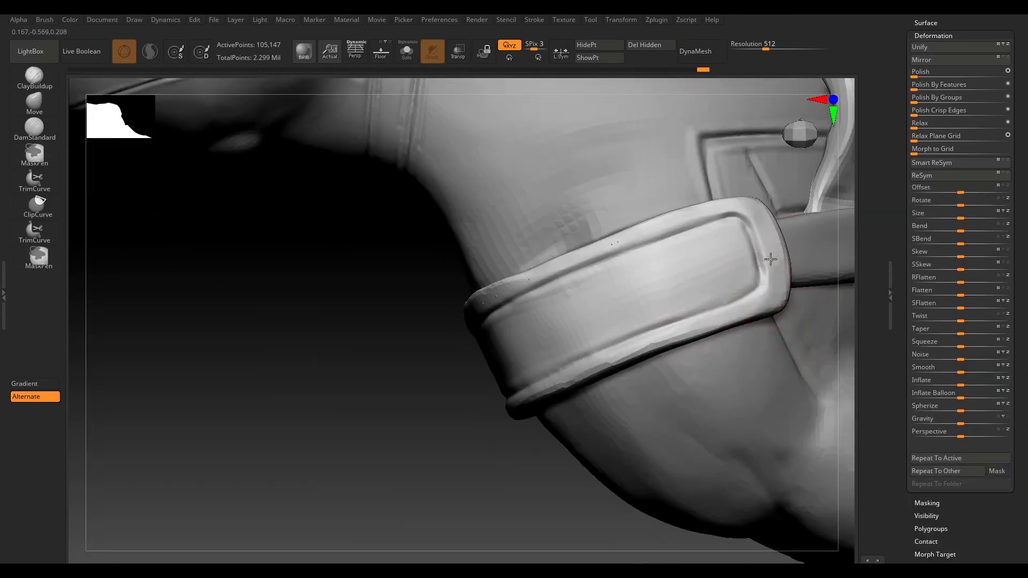
right_click_drag(700, 327, 537, 398)
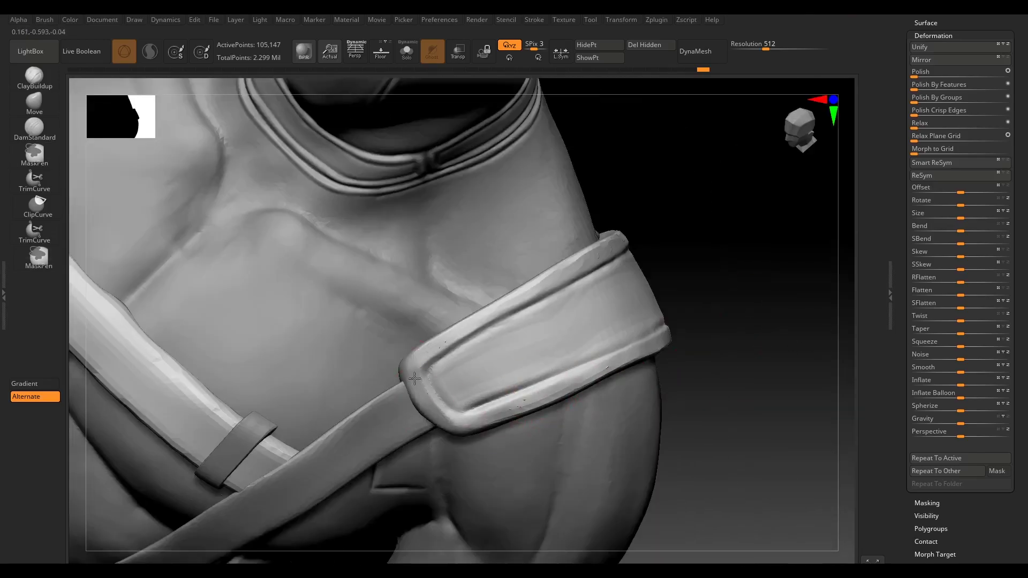
mouse_move(465, 414)
right_mouse_down()
mouse_move(743, 277)
mouse_move(649, 284)
mouse_move(602, 327)
right_mouse_up()
Insert a mirrored buckle from the clothing hardware insert meshes onto the strap.
key("b")
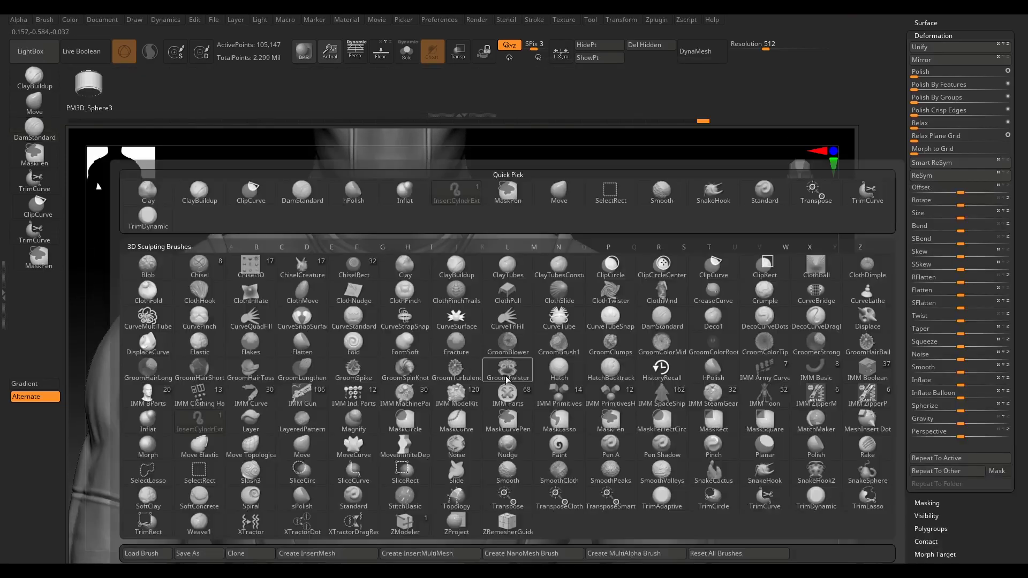
left_click(199, 396)
key("m")
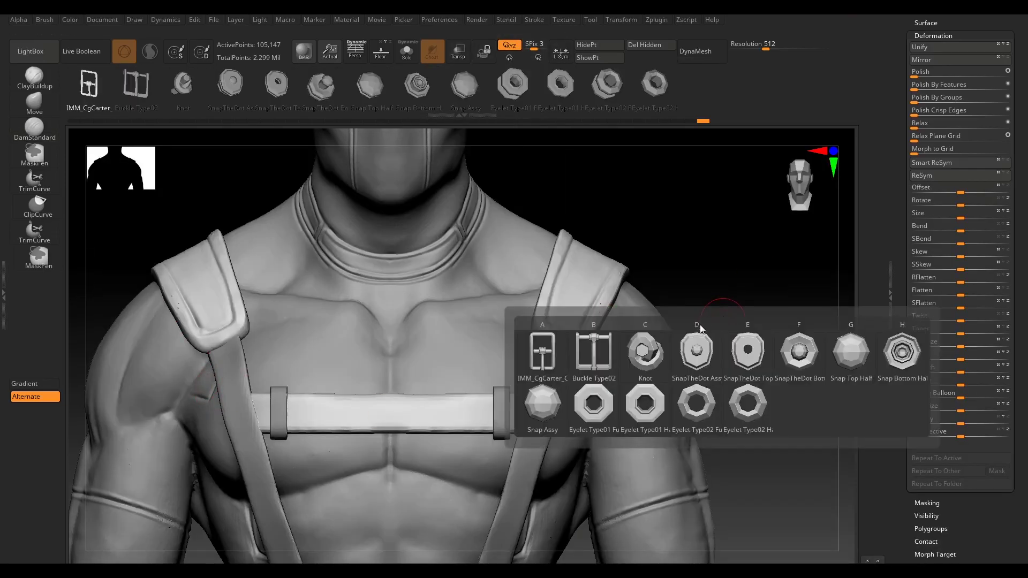
left_click_drag(573, 385, 577, 396)
mouse_move(577, 396)
right_mouse_down()
mouse_move(626, 322)
mouse_move(819, 271)
mouse_move(491, 303)
right_mouse_up()
key("w")
mouse_move(778, 232)
right_mouse_down()
mouse_move(823, 319)
mouse_move(853, 287)
right_mouse_up()
left_click(925, 36)
scroll(969, 436, "up", 5)
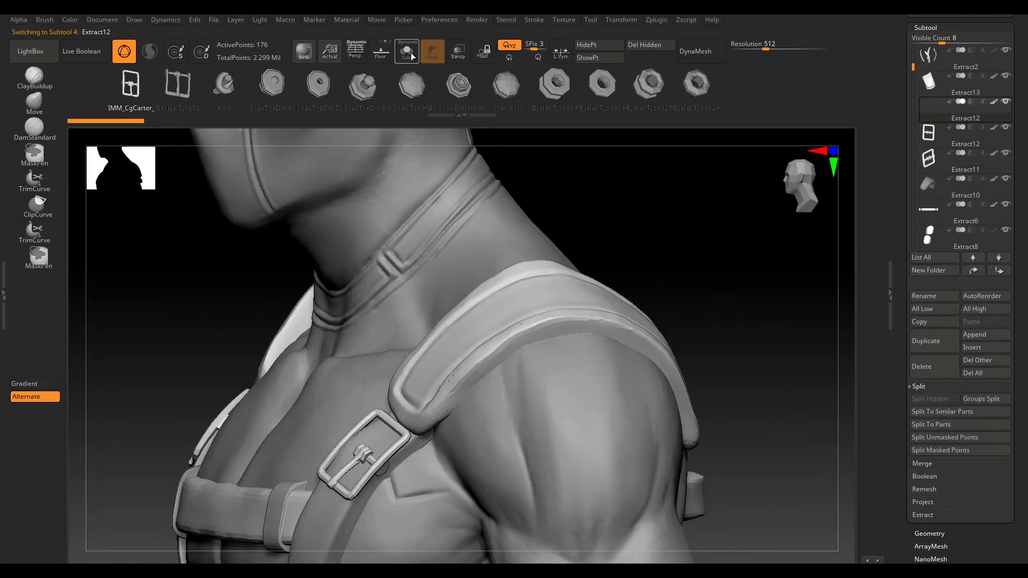
Inspect the buckle in Solo, then select Extract2 and finally the Extract10 shoulder pad.
left_click(407, 51)
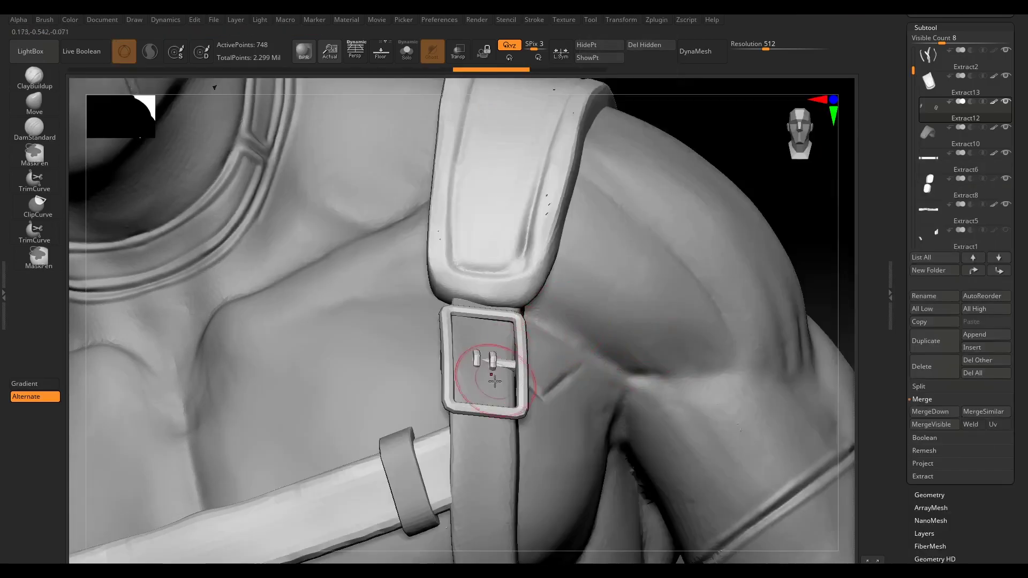
left_click(495, 380, "alt")
key("space")
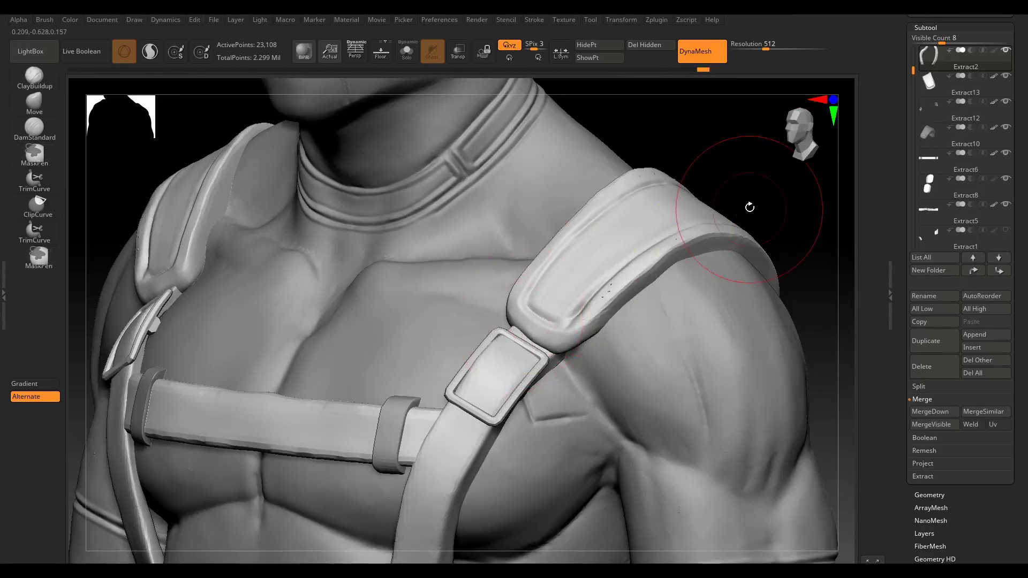
left_click_drag(750, 211, 663, 318)
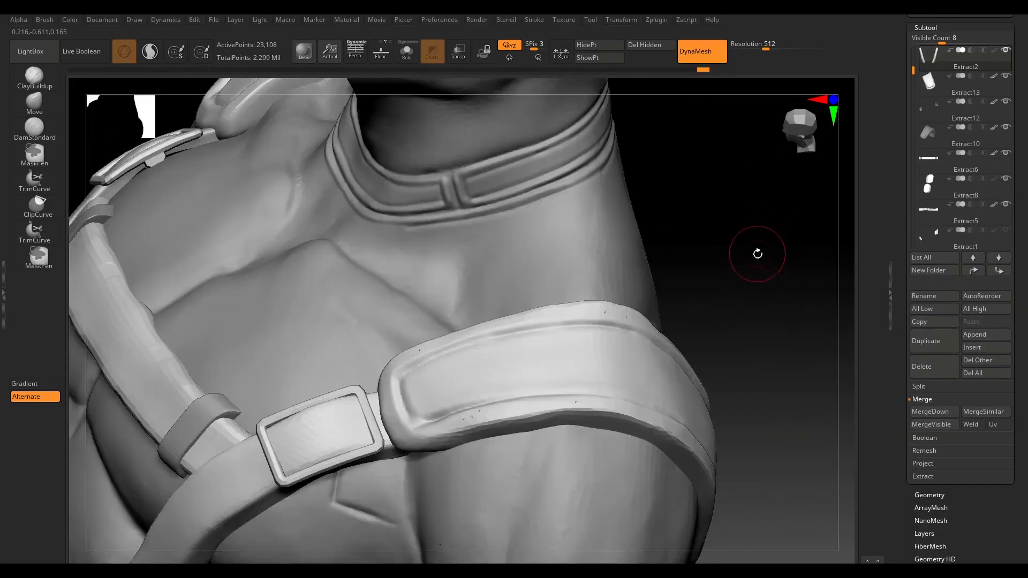
left_click_drag(758, 254, 686, 295)
key("space")
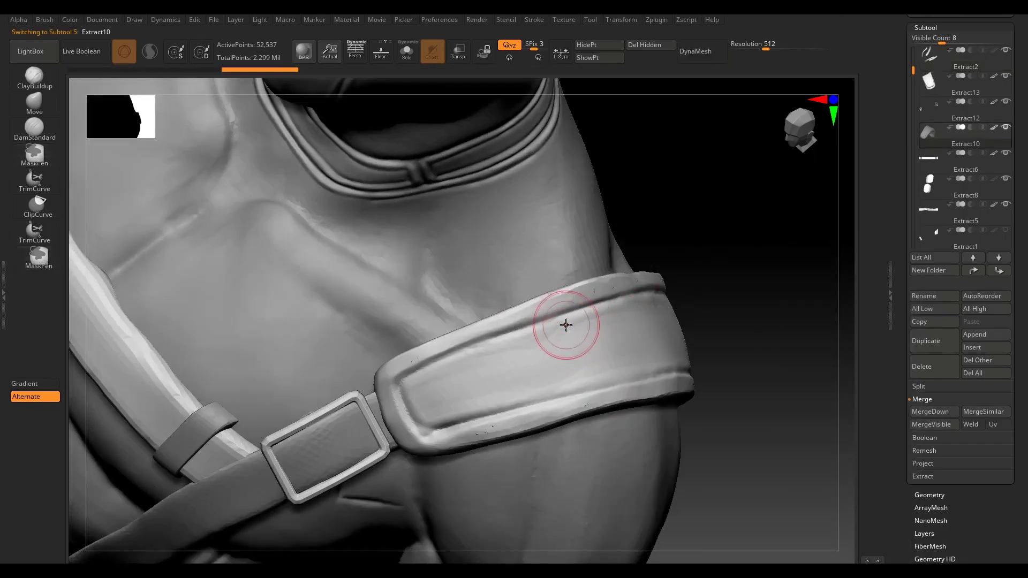
left_click(565, 321, "alt")
key("space")
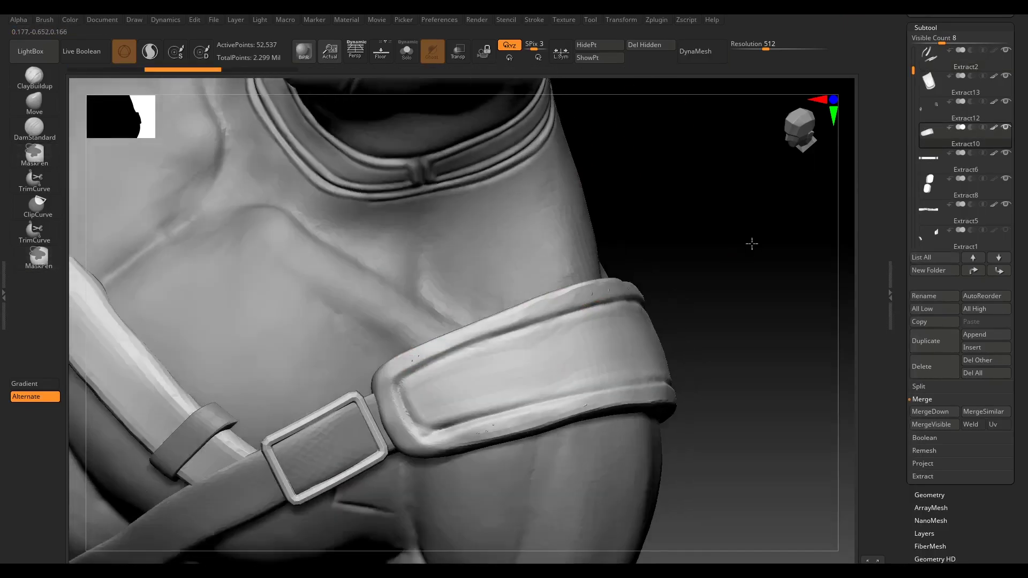
left_click_drag(750, 243, 523, 330)
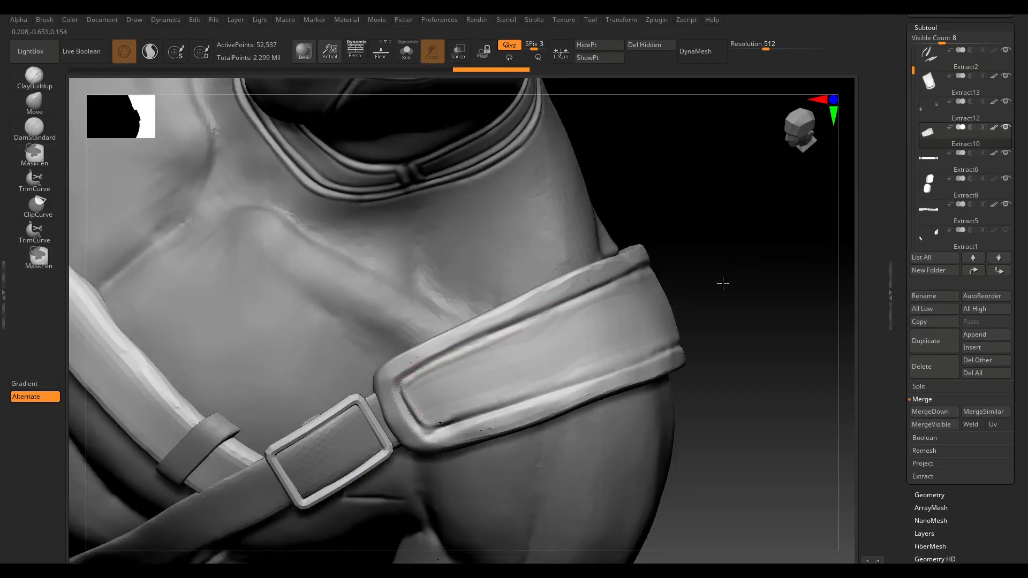
left_click_drag(723, 282, 675, 265)
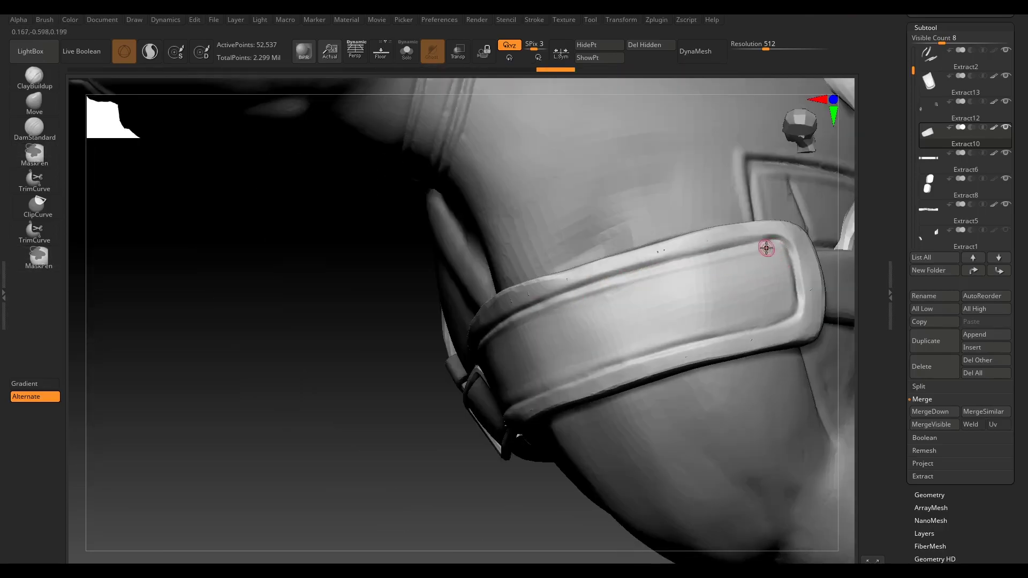
Solo the shoulder strap pad and orbit in close to inspect its border.
left_click(406, 51)
key("space")
left_click_drag(652, 380, 706, 326)
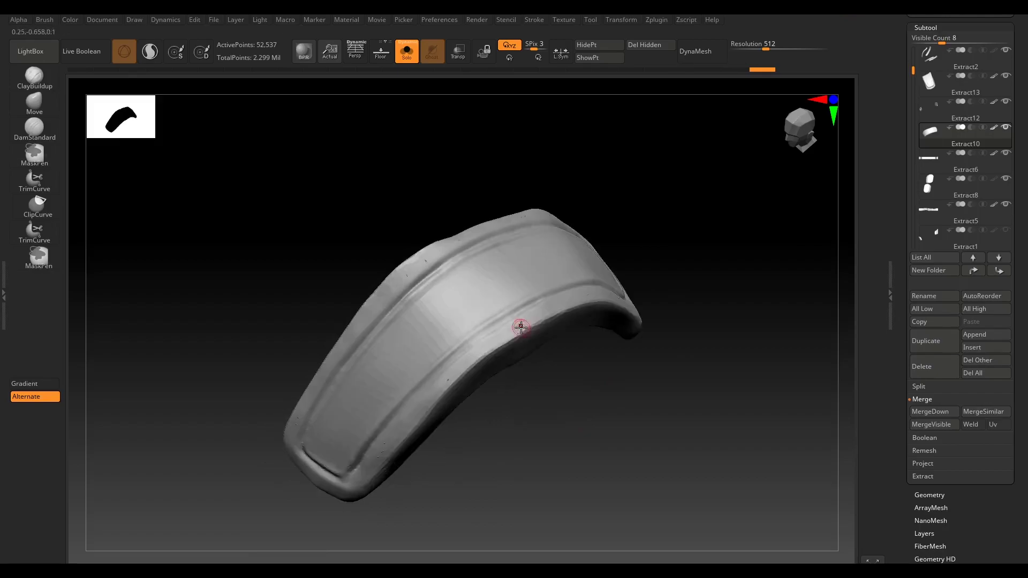
left_click_drag(520, 327, 677, 275)
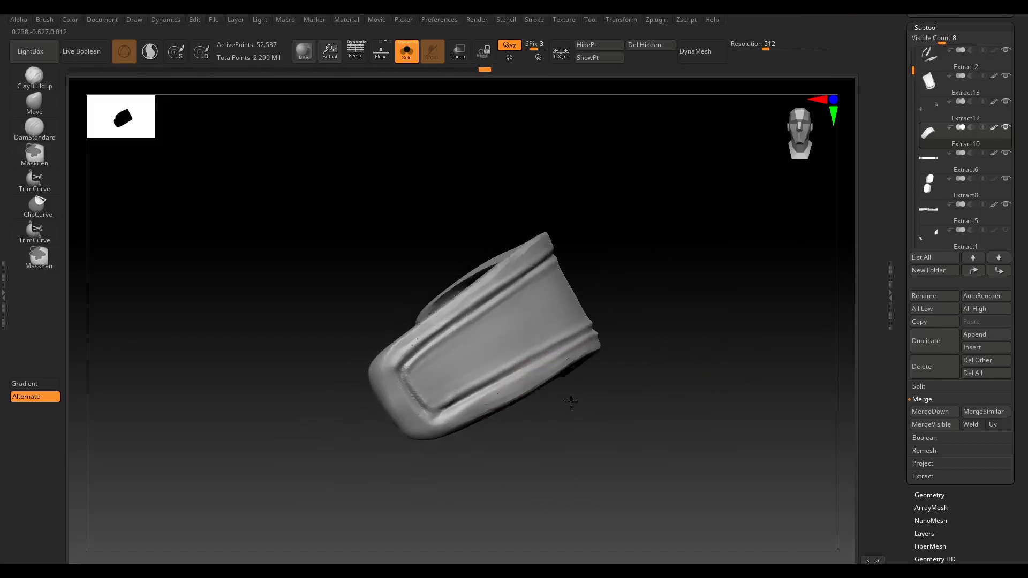
mouse_move(655, 254)
left_mouse_down()
mouse_move(688, 384)
mouse_move(475, 367)
mouse_move(573, 335)
mouse_move(388, 377)
mouse_move(541, 328)
mouse_move(551, 386)
left_mouse_up()
mouse_move(447, 417)
left_mouse_down()
mouse_move(617, 305)
mouse_move(504, 400)
mouse_move(759, 344)
mouse_move(716, 179)
mouse_move(454, 356)
left_mouse_up()
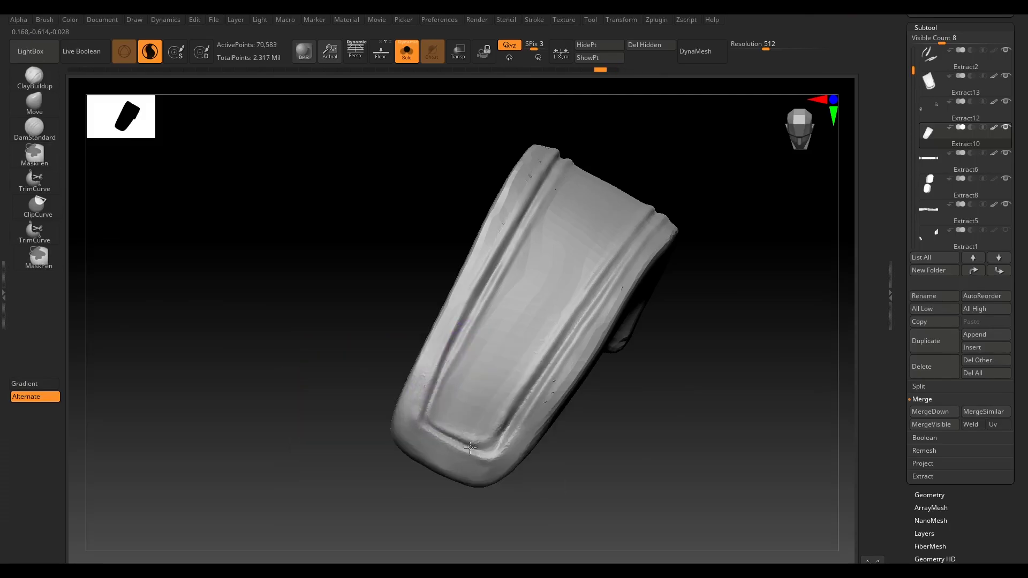
mouse_move(573, 332)
left_mouse_down()
mouse_move(647, 172)
mouse_move(561, 306)
mouse_move(558, 353)
mouse_move(521, 287)
mouse_move(251, 413)
left_mouse_up()
left_click_drag(611, 186, 325, 510)
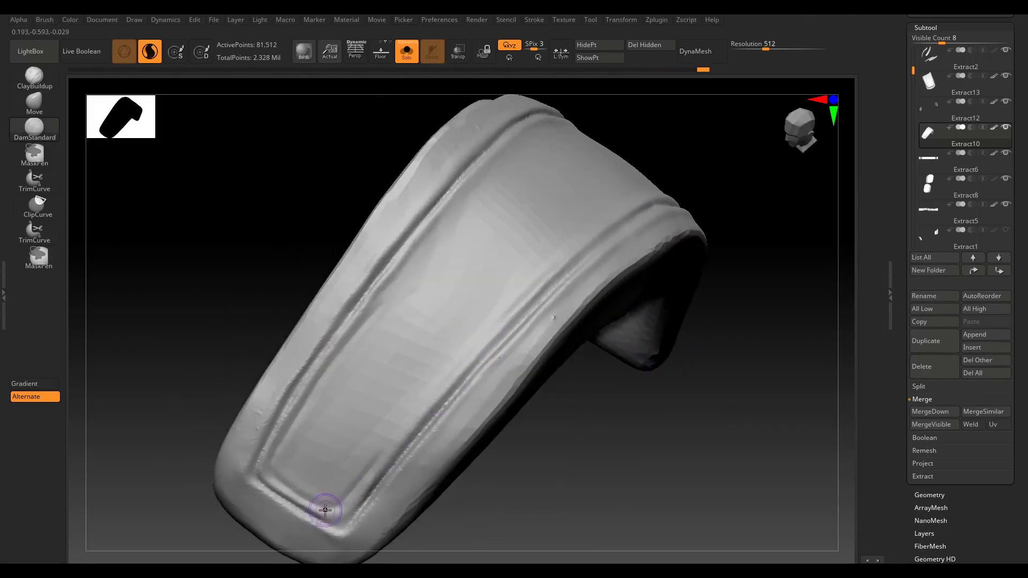
Re-cut and sharpen the double grooves along the pad's edges and curved end with DamStandard.
mouse_move(521, 298)
left_mouse_down()
mouse_move(390, 429)
mouse_move(500, 321)
mouse_move(699, 172)
mouse_move(557, 268)
mouse_move(424, 377)
left_mouse_up()
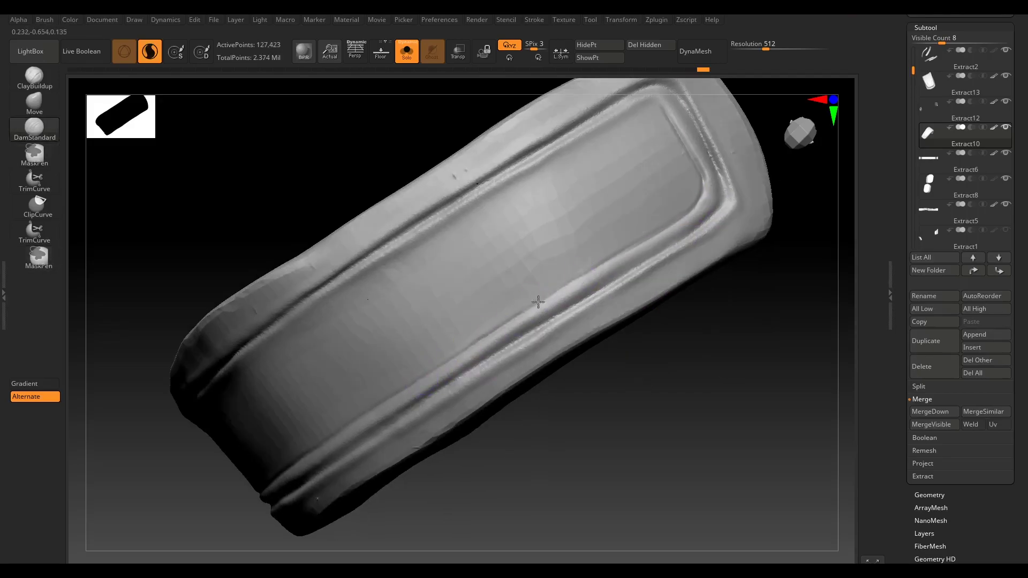
mouse_move(538, 302)
left_mouse_down()
mouse_move(580, 202)
mouse_move(569, 207)
mouse_move(723, 427)
mouse_move(631, 377)
left_mouse_up()
mouse_move(389, 406)
left_mouse_down()
mouse_move(531, 267)
mouse_move(560, 252)
mouse_move(593, 273)
left_mouse_up()
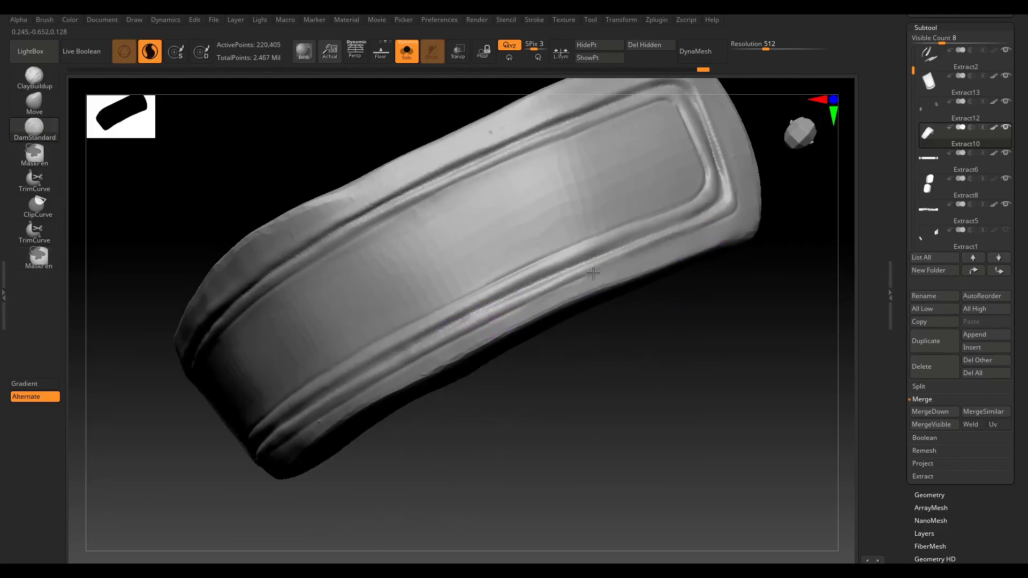
mouse_move(530, 299)
left_mouse_down()
mouse_move(730, 165)
mouse_move(801, 385)
left_mouse_up()
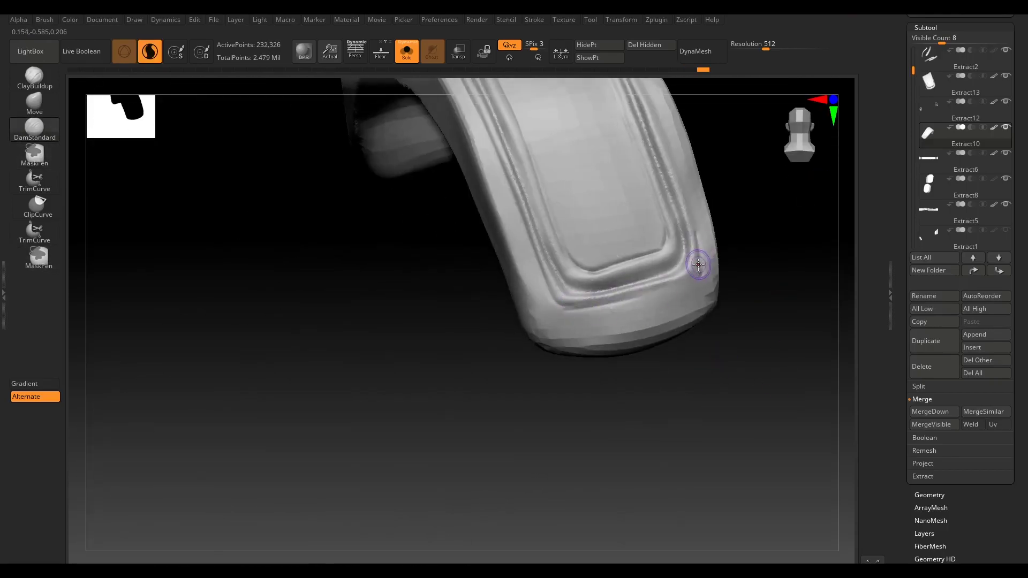
mouse_move(698, 265)
left_mouse_down()
mouse_move(837, 314)
mouse_move(780, 298)
mouse_move(564, 394)
mouse_move(566, 379)
mouse_move(779, 331)
left_mouse_up()
Turn Solo off and MergeVisible all parts with Weld into the new Recovered_Tool subtool.
mouse_move(724, 279)
left_mouse_down()
mouse_move(473, 420)
mouse_move(436, 134)
left_mouse_up()
left_click(406, 51)
key("w")
left_click(656, 19)
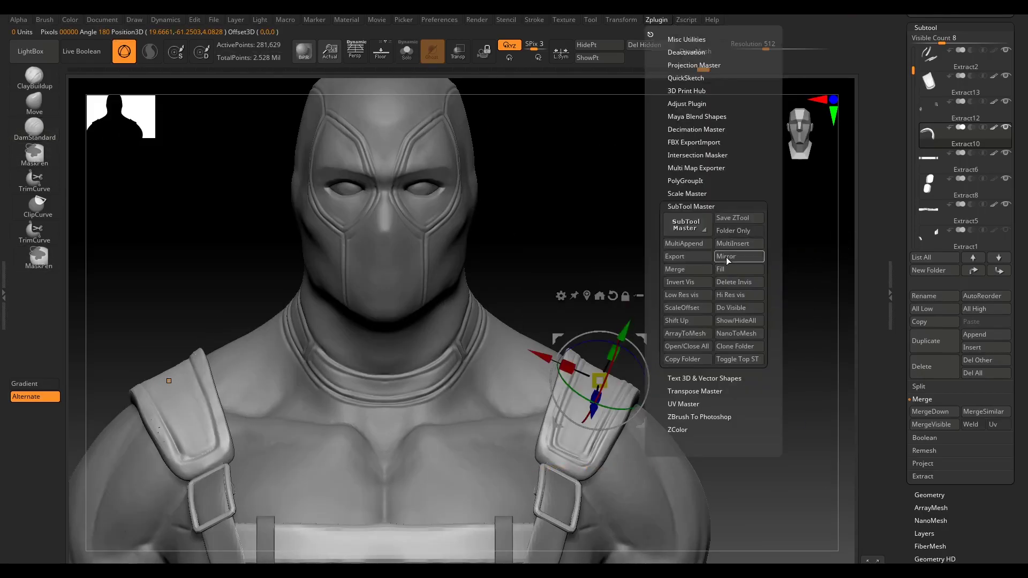
left_click(602, 205)
left_click_drag(602, 206, 567, 331)
left_click(657, 19)
left_click(674, 269)
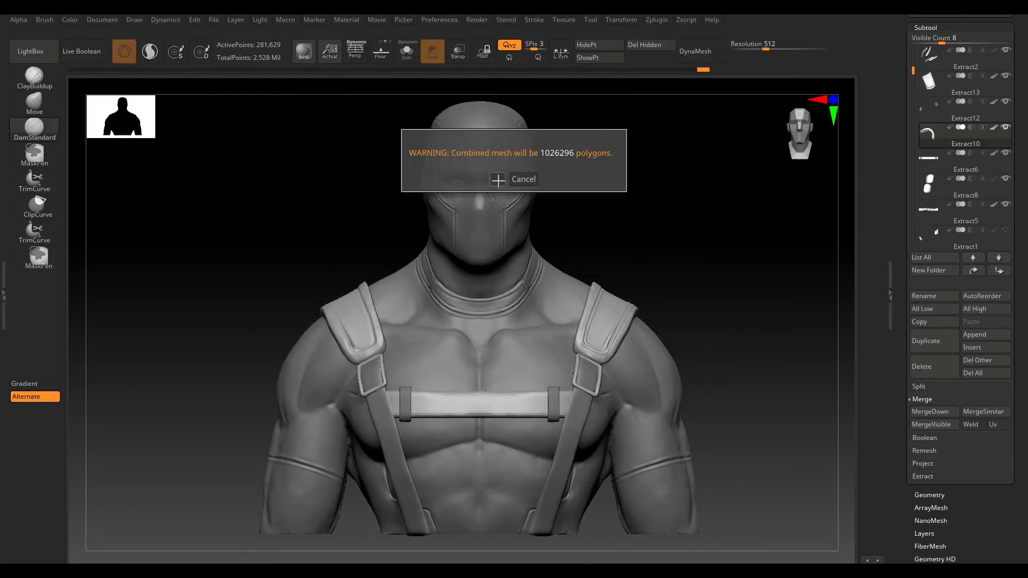
left_click_drag(699, 311, 639, 322)
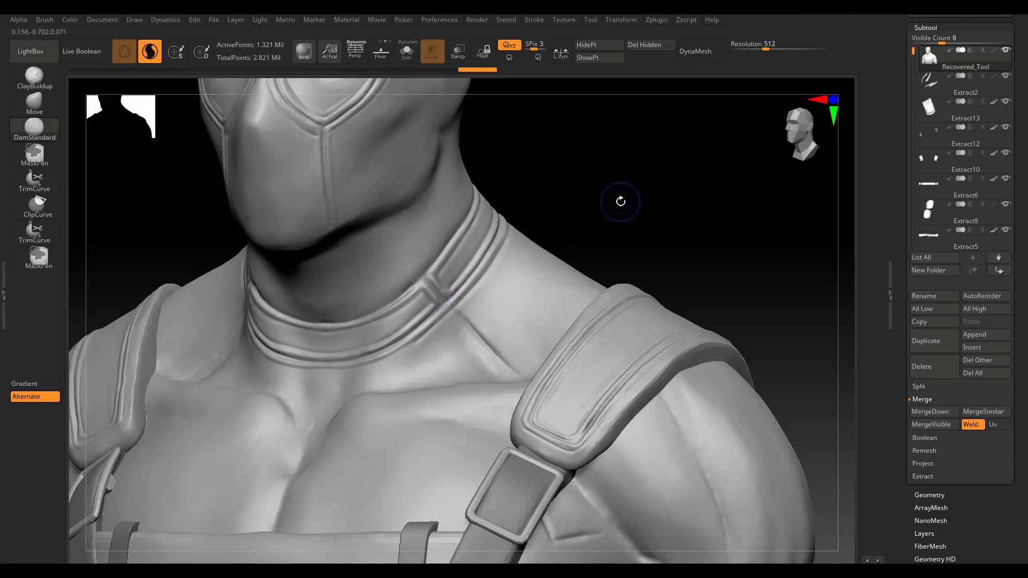
mouse_move(620, 202)
left_mouse_down("alt")
mouse_move(737, 229)
mouse_move(633, 271)
mouse_move(601, 331)
left_mouse_up("alt")
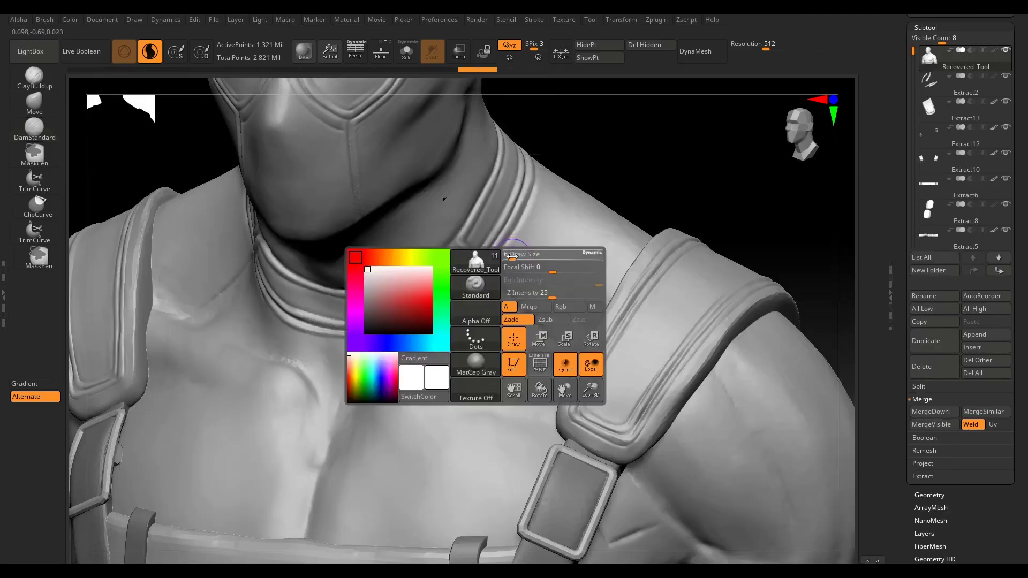
Solo the merged torso, undo and redo, and cut a DamStandard groove down the sternum.
key("ctrl+shift+f")
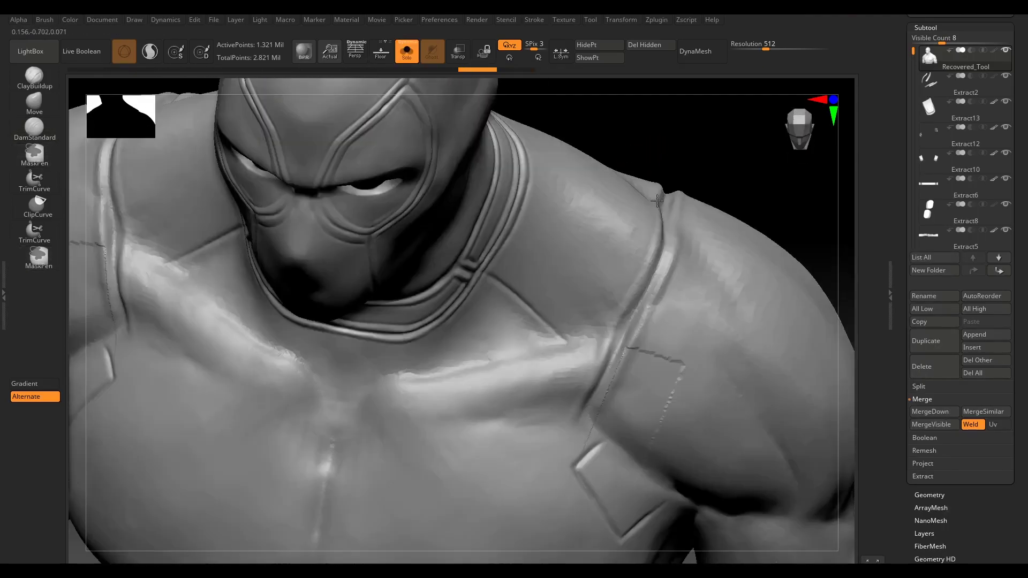
key("ctrl+z")
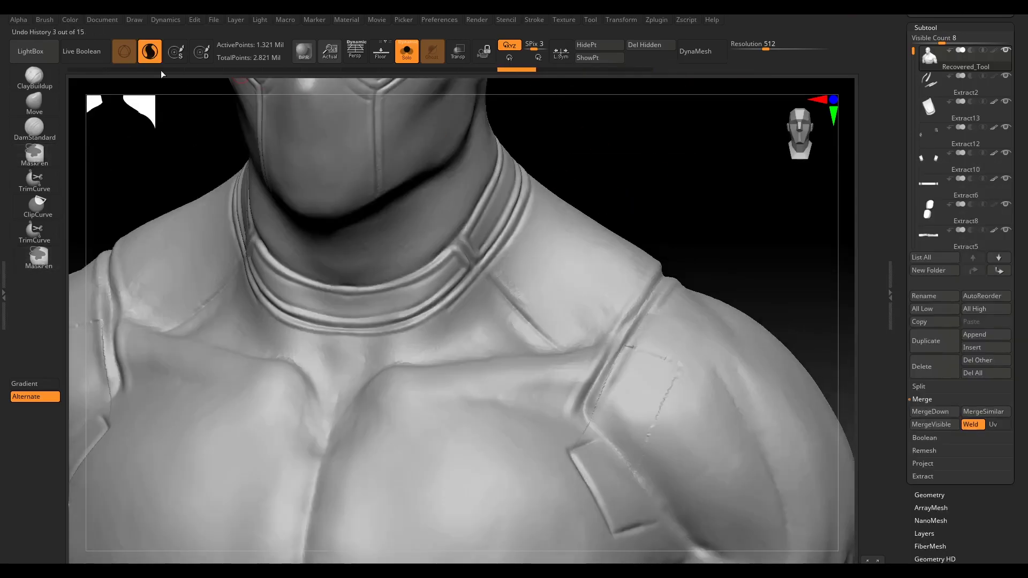
key("ctrl+shift+z")
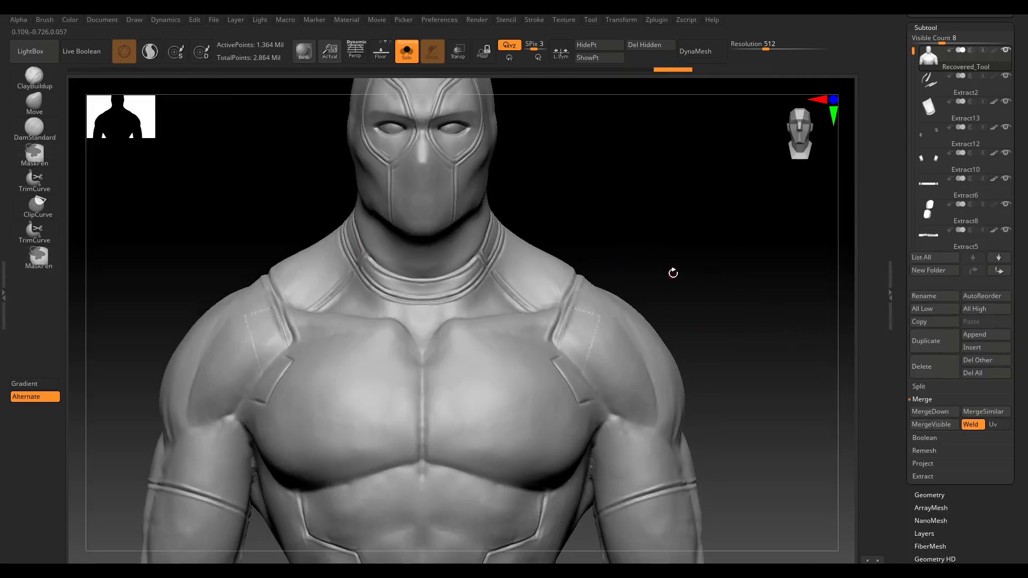
right_click_drag(625, 302, 640, 263, "ctrl")
right_click_drag(621, 297, 600, 332, "ctrl")
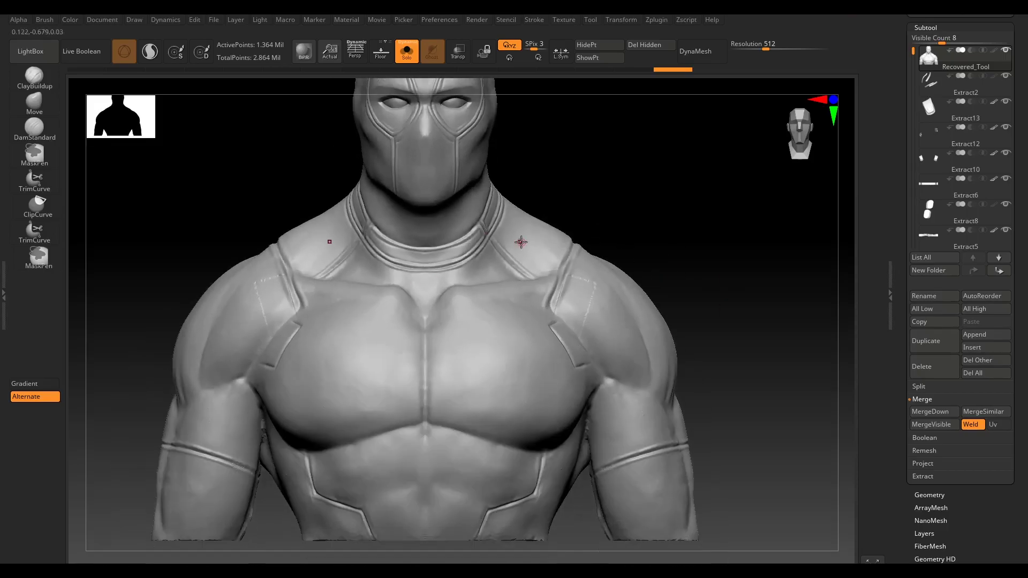
left_click_drag(426, 276, 426, 490)
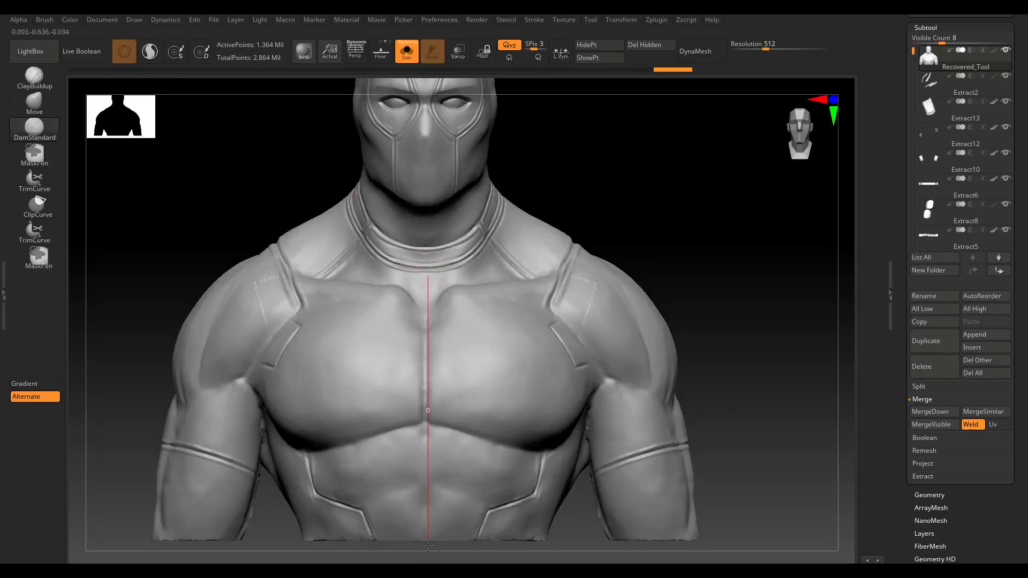
left_click_drag(428, 545, 438, 559)
left_click(150, 52)
Extend the seam groove from the top of the sternum to the lower chest, then turn Solo off.
mouse_move(423, 275)
right_mouse_down()
mouse_move(727, 252)
mouse_move(719, 238)
right_mouse_up()
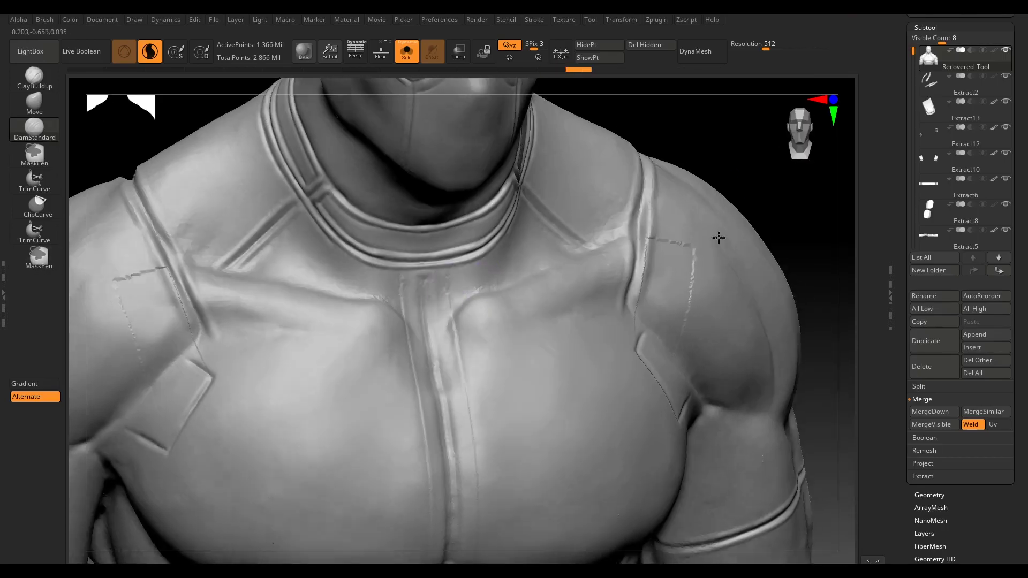
right_click_drag(610, 409, 739, 196)
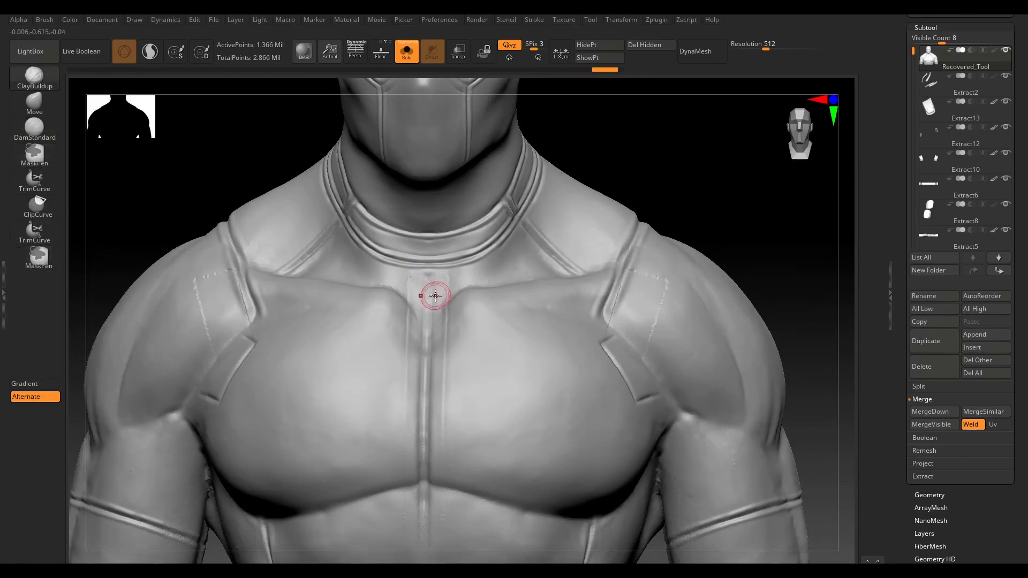
left_click(435, 296)
right_click_drag(435, 296, 735, 257)
left_click_drag(425, 558, 425, 558)
right_click_drag(424, 558, 165, 63, "ctrl")
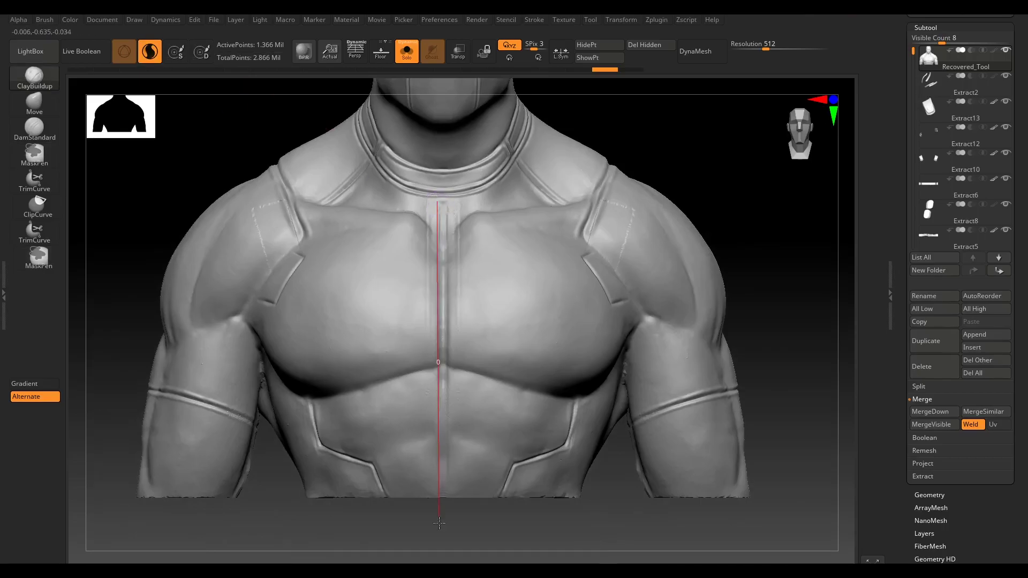
left_click_drag(439, 523, 439, 523)
mouse_move(439, 523)
right_mouse_down()
mouse_move(725, 193)
mouse_move(146, 42)
right_mouse_up()
mouse_move(440, 224)
right_mouse_down()
mouse_move(757, 310)
mouse_move(455, 410)
right_mouse_up()
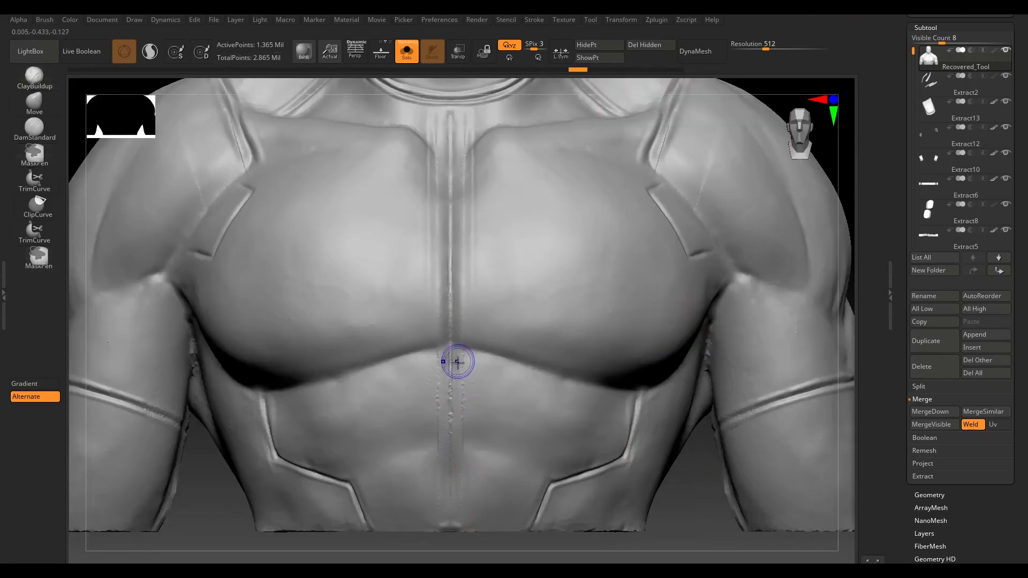
mouse_move(453, 525)
right_mouse_down("ctrl")
mouse_move(750, 280)
mouse_move(722, 296)
right_mouse_up("ctrl")
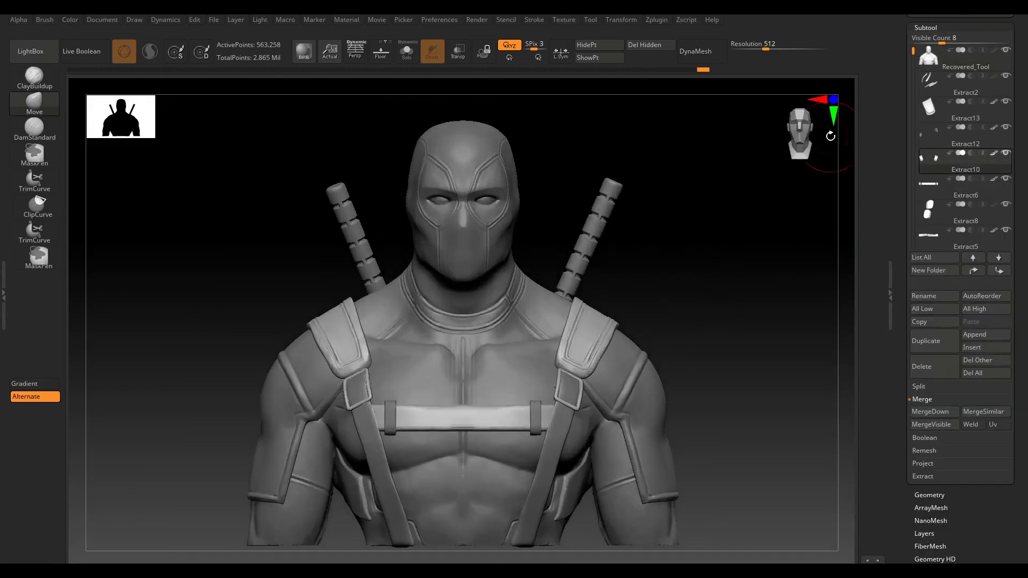
Paint the body red/black and straps brown with metal buckles, then solo the Extract1 collar.
left_click_drag(911, 131, 911, 157)
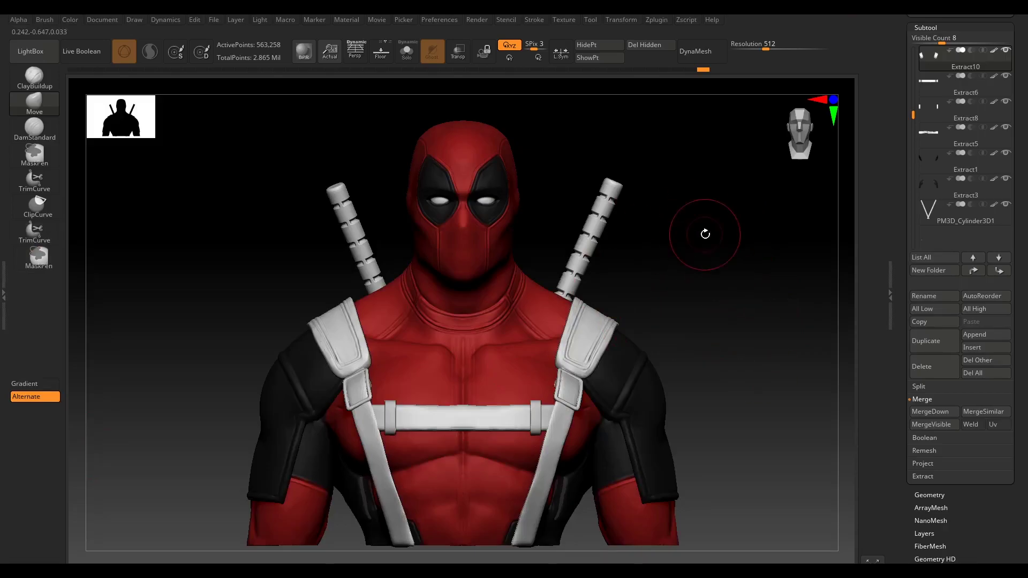
left_click_drag(704, 234, 727, 327)
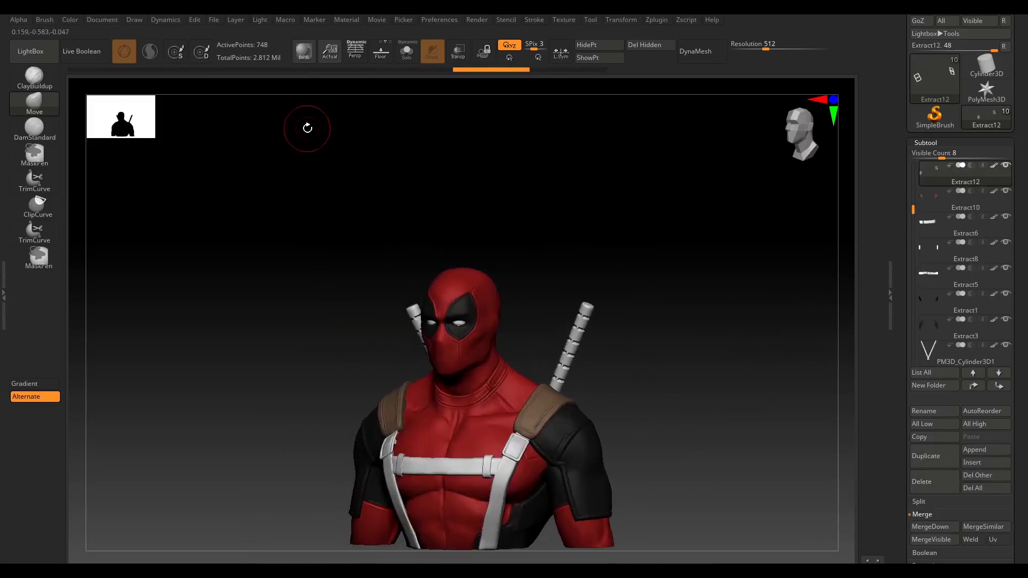
key("space")
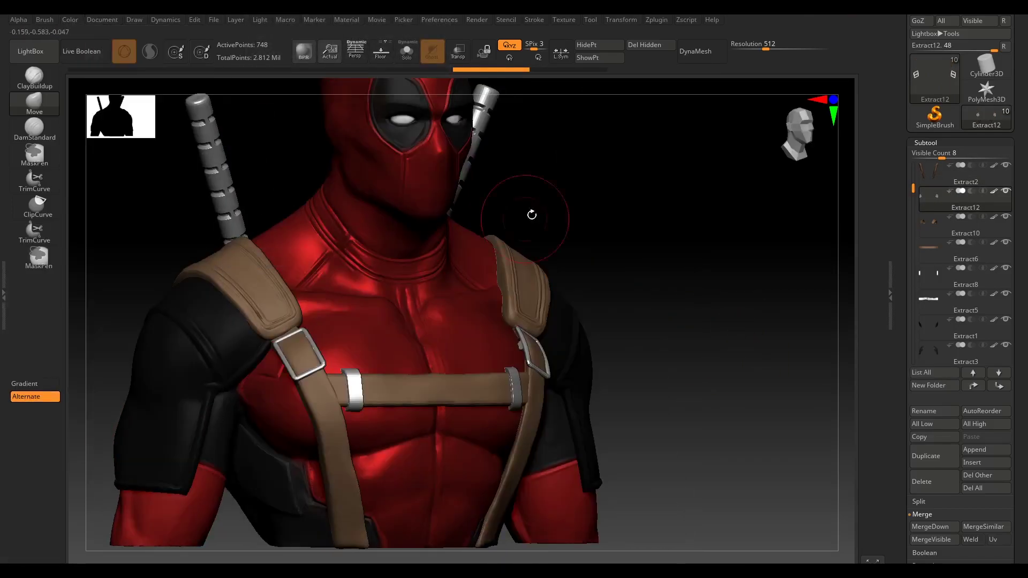
mouse_move(532, 214)
left_mouse_down()
mouse_move(650, 269)
mouse_move(623, 263)
left_mouse_up()
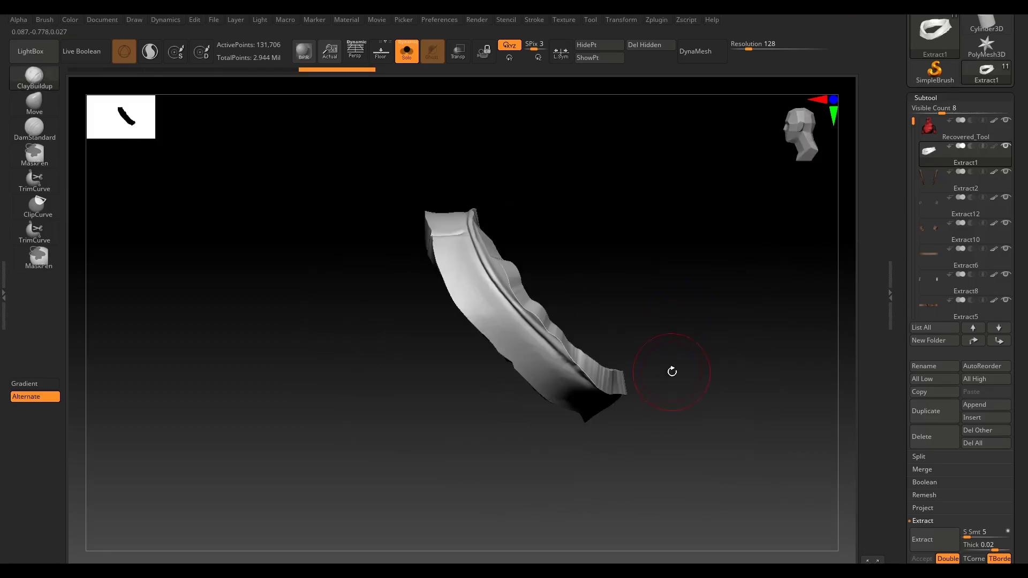
Trim the excess edges of the extracted collar with ClipCurve cuts.
left_click_drag(674, 305, 604, 317, "ctrl+shift")
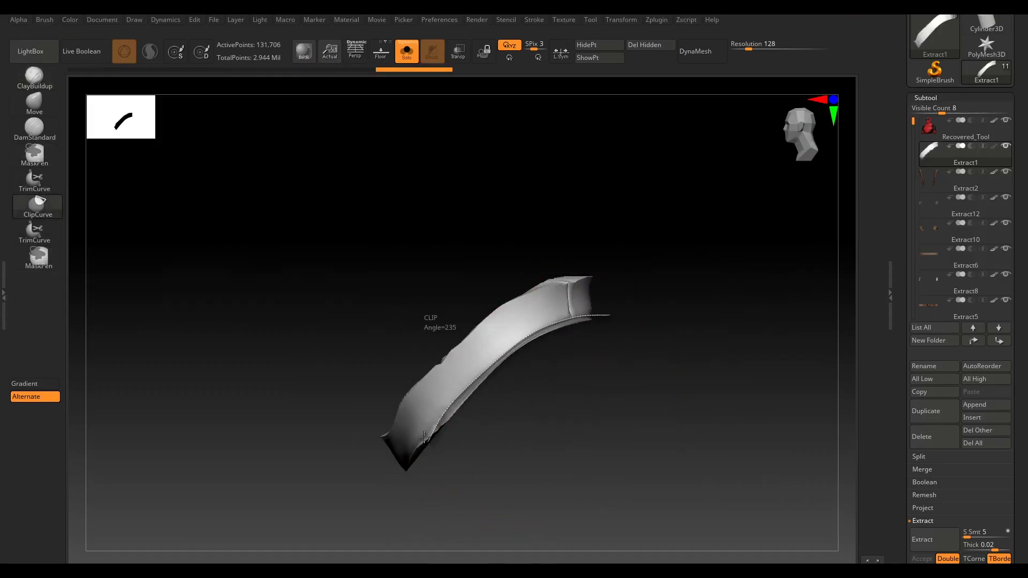
mouse_move(582, 365)
left_mouse_down()
mouse_move(643, 285)
mouse_move(636, 379)
mouse_move(608, 369)
left_mouse_up()
mouse_move(375, 453)
left_mouse_down()
mouse_move(510, 409)
mouse_move(486, 384)
left_mouse_up()
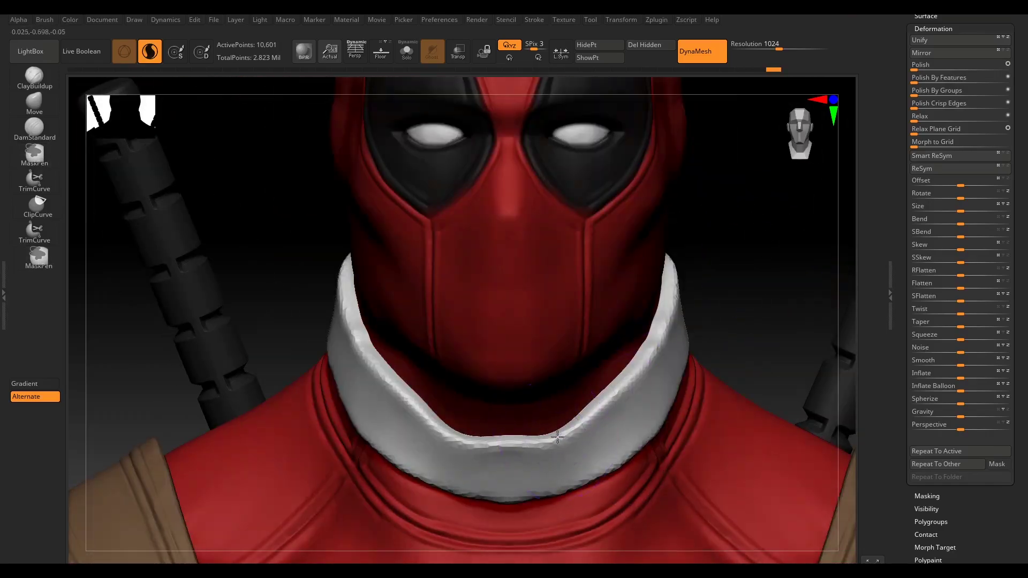
left_click_drag(557, 437, 468, 445)
left_click_drag(353, 460, 532, 260, "ctrl+shift")
left_click_drag(751, 188, 751, 189, "ctrl+shift")
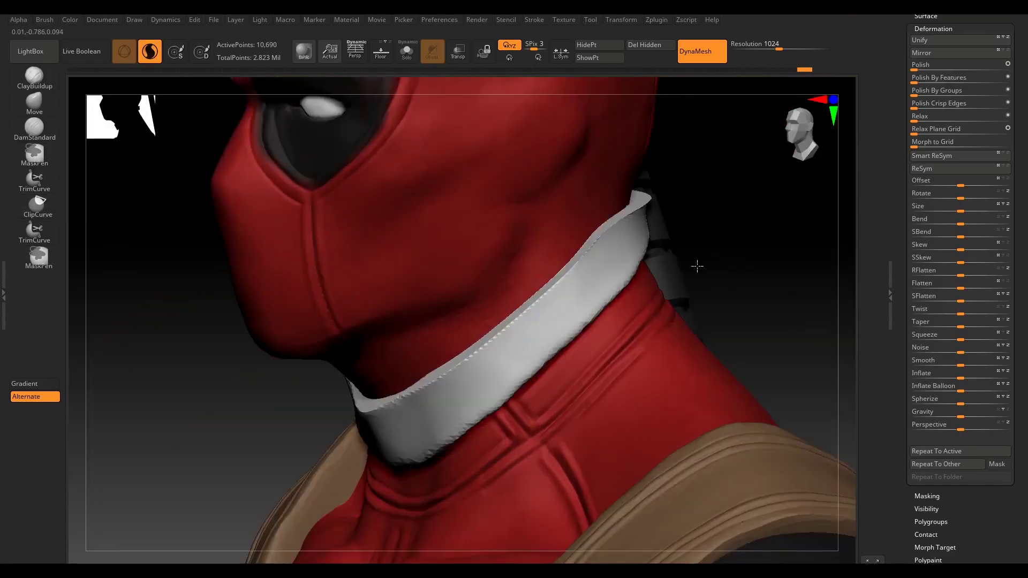
mouse_move(487, 234)
left_mouse_down()
mouse_move(499, 309)
mouse_move(638, 236)
mouse_move(388, 363)
mouse_move(657, 344)
mouse_move(639, 274)
mouse_move(654, 368)
mouse_move(709, 287)
mouse_move(518, 275)
mouse_move(633, 240)
mouse_move(503, 336)
left_mouse_up()
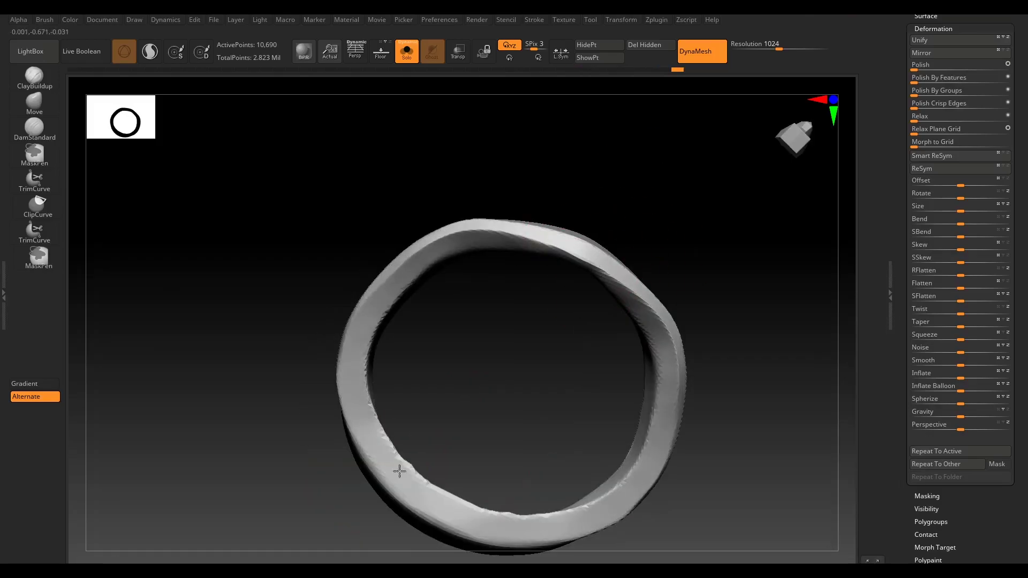
Turn Solo off to check the collar's fit, clip its upper edge at a slant, and fill it black.
key("ctrl+shift+s")
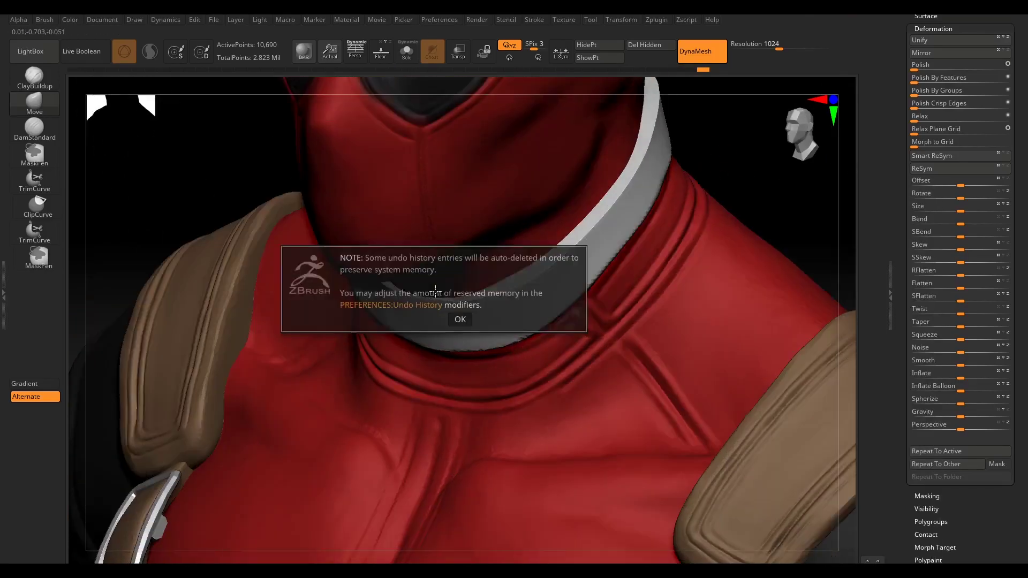
mouse_move(512, 328)
left_mouse_down()
mouse_move(592, 280)
mouse_move(689, 347)
mouse_move(666, 253)
left_mouse_up()
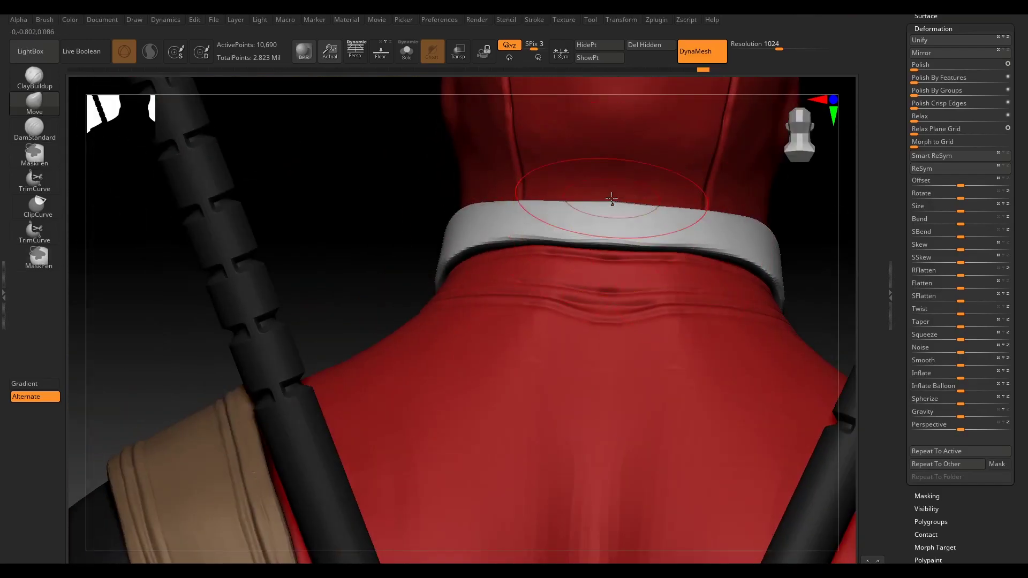
left_click_drag(611, 199, 134, 196)
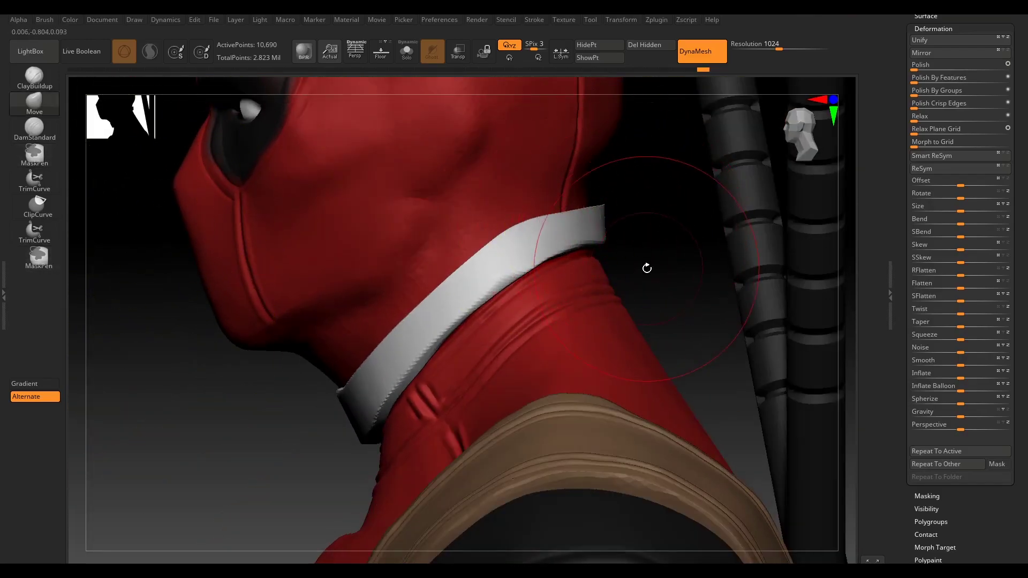
mouse_move(646, 267)
left_mouse_down()
mouse_move(773, 321)
mouse_move(746, 275)
mouse_move(393, 231)
left_mouse_up()
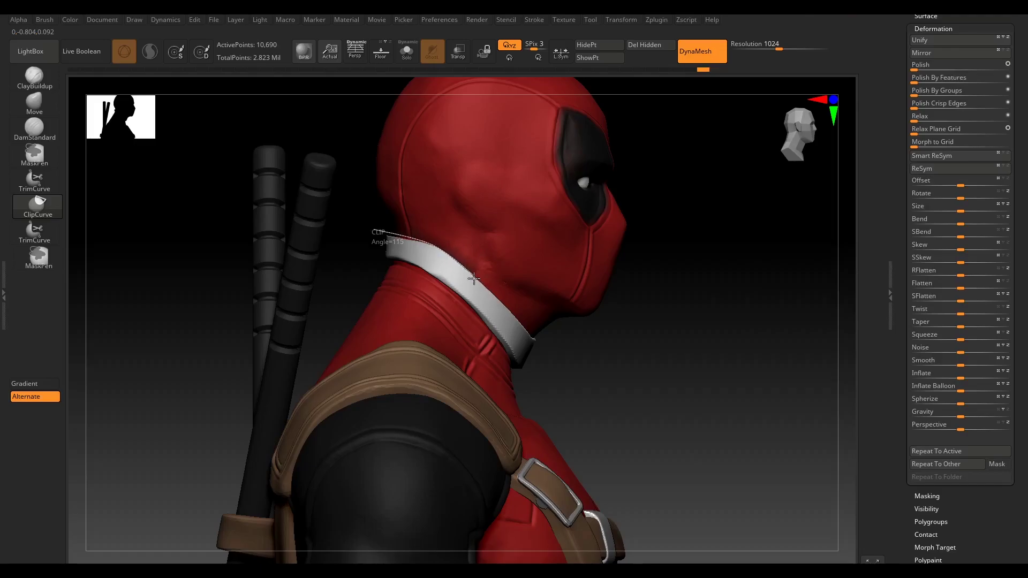
mouse_move(547, 364)
left_mouse_down()
mouse_move(700, 333)
mouse_move(408, 252)
mouse_move(349, 304)
mouse_move(408, 236)
mouse_move(628, 230)
mouse_move(590, 245)
left_mouse_up()
key("f")
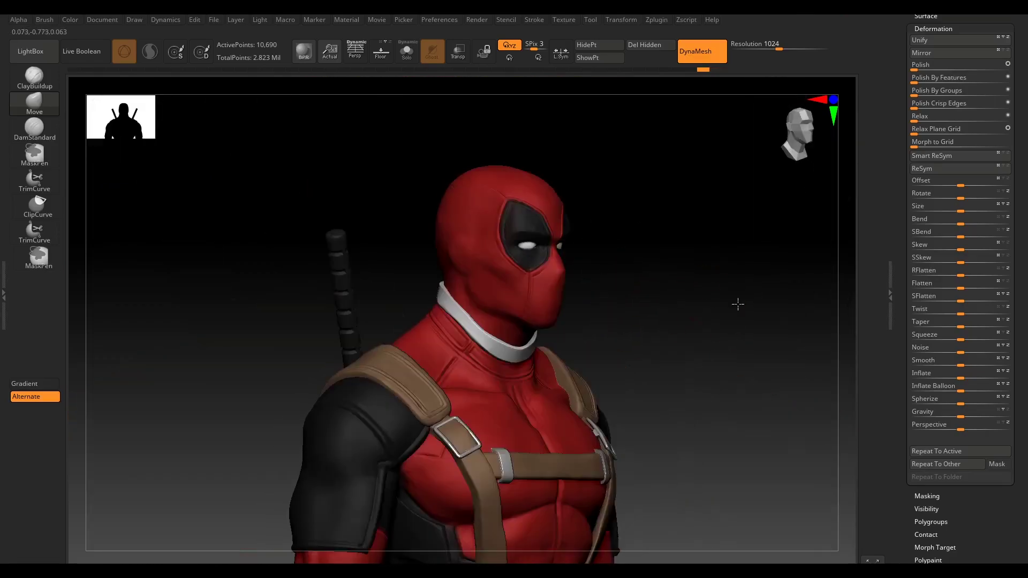
key("p")
mouse_move(736, 303)
left_mouse_down()
mouse_move(441, 139)
mouse_move(348, 115)
left_mouse_up()
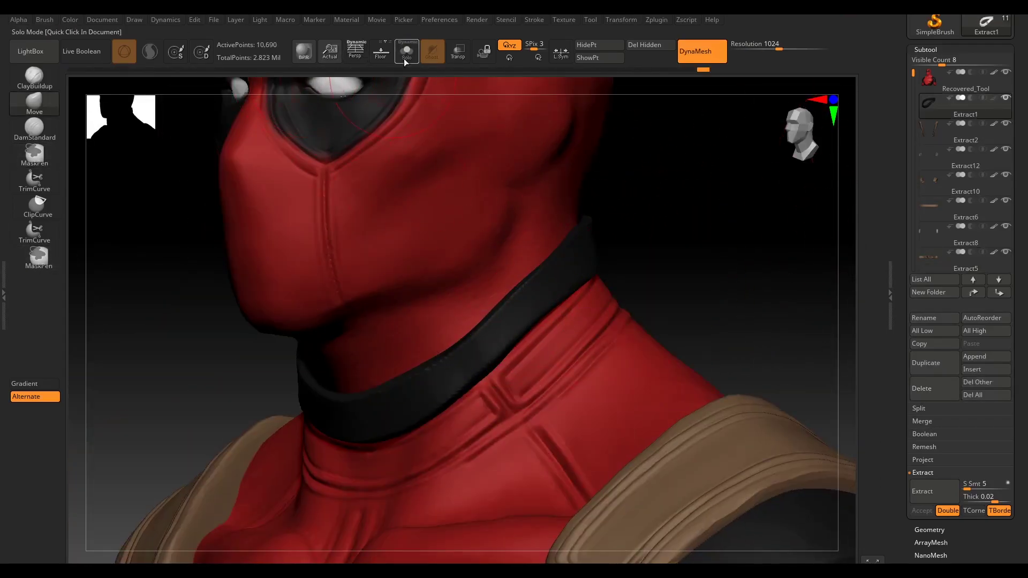
Solo the collar and cut a clasp block with a bevelled edge using ClipCurve.
left_click(406, 51)
left_click_drag(500, 354, 607, 342)
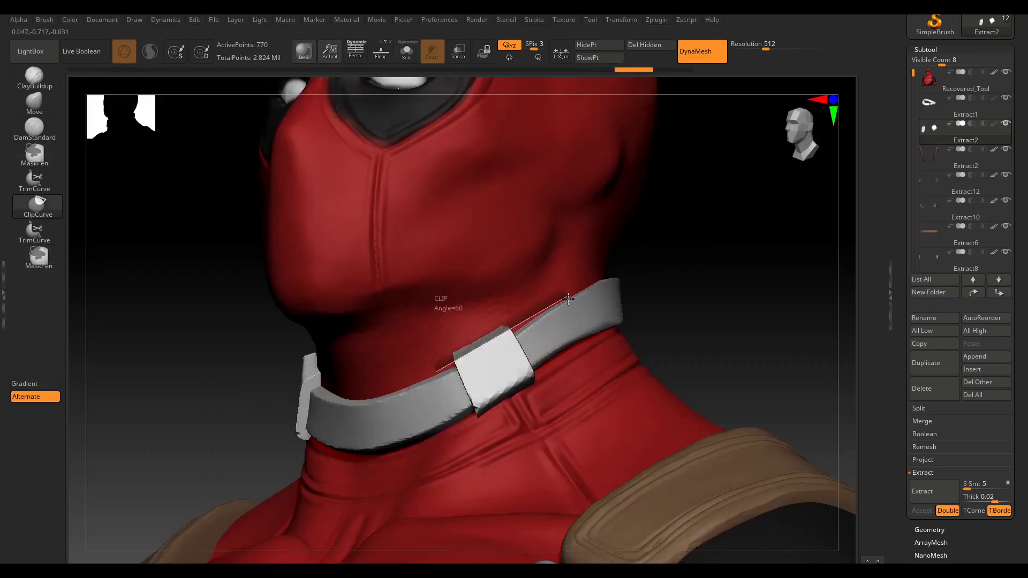
left_click_drag(456, 324, 519, 493, "ctrl+shift")
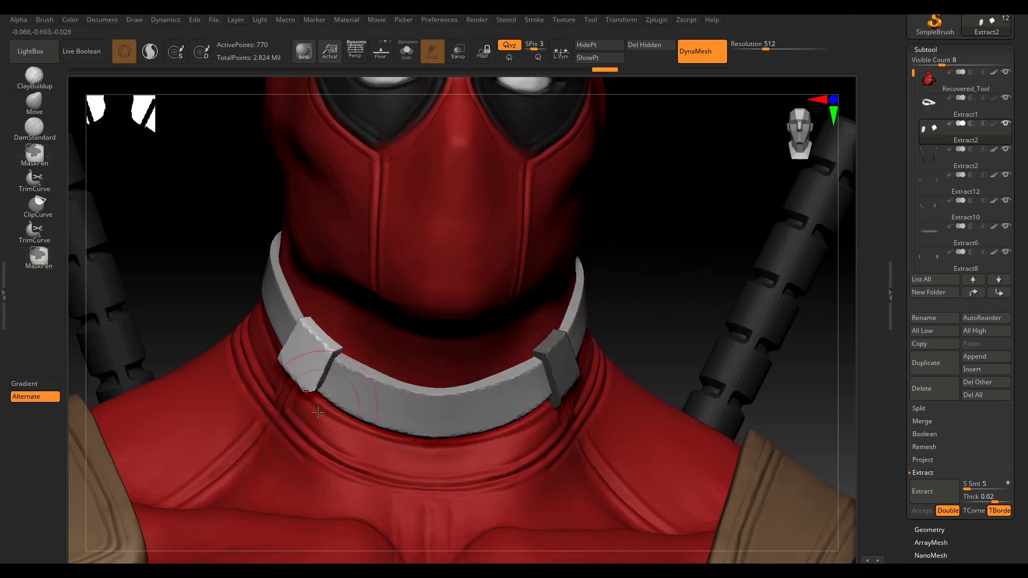
left_click_drag(370, 294, 258, 462, "ctrl+shift")
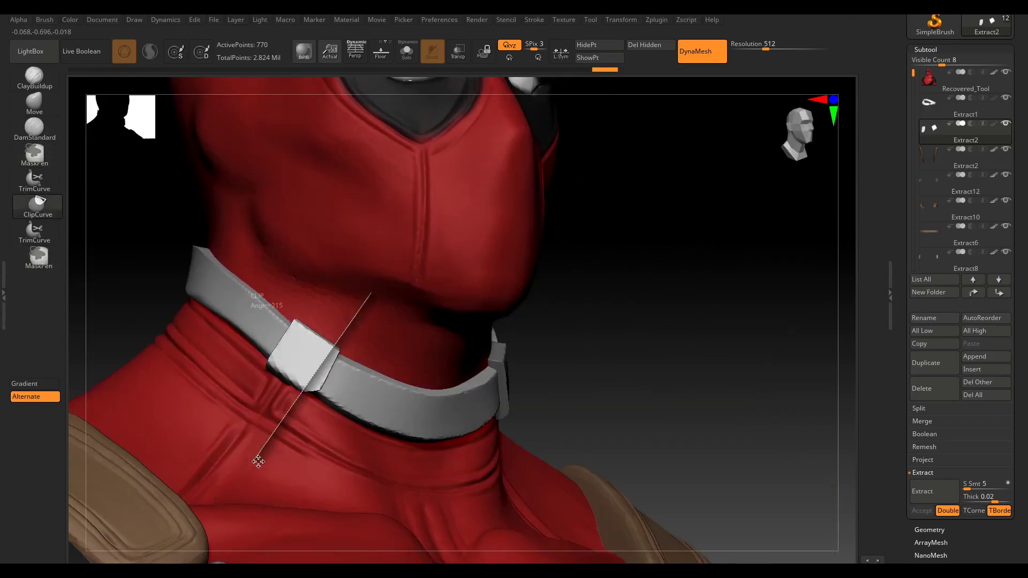
Groups Split the clasp pieces and mirror the clasp to the collar's other side.
left_click(656, 19)
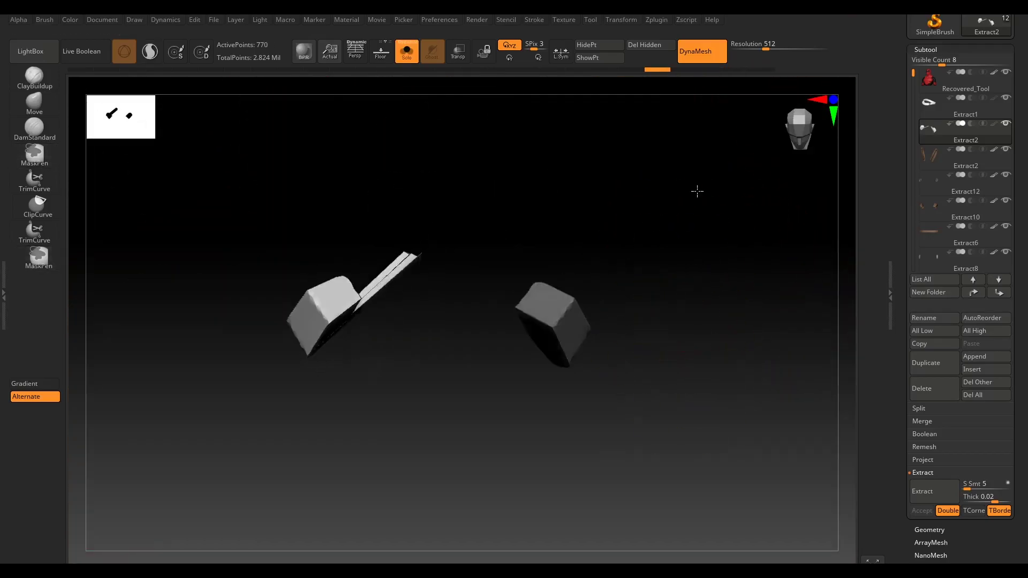
left_click(978, 421)
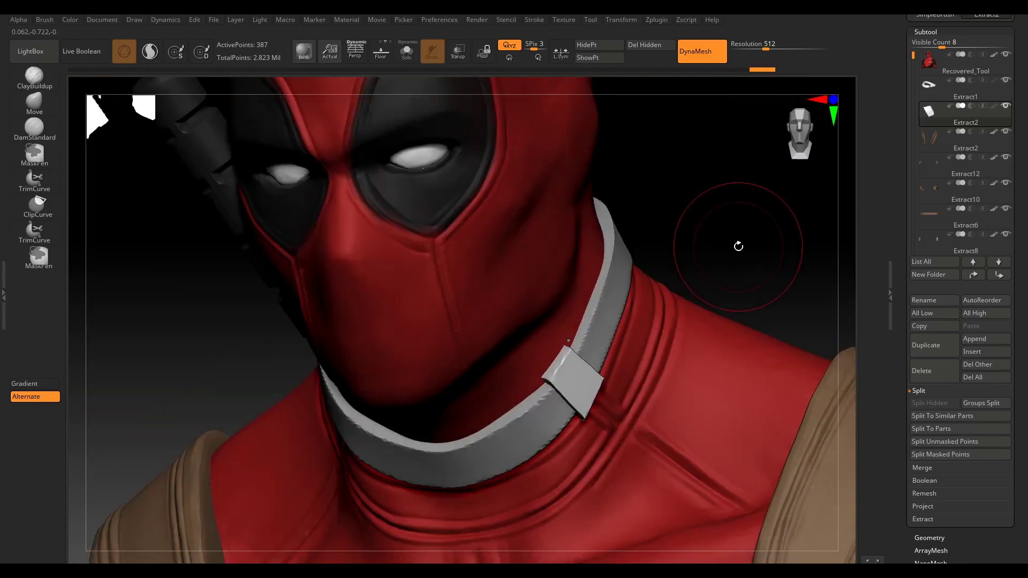
left_click_drag(726, 273, 685, 282, "shift")
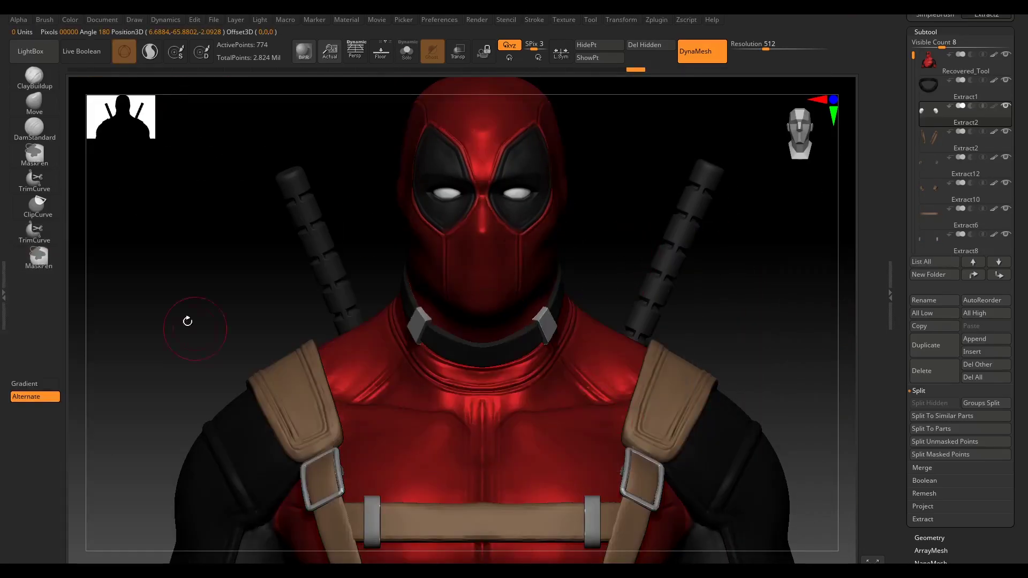
scroll(906, 120, "down", 10)
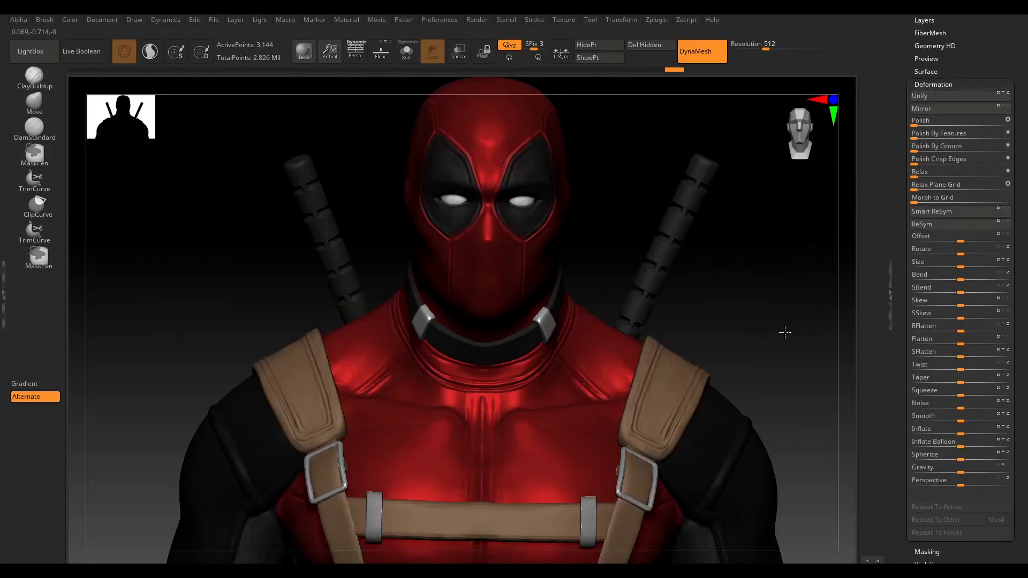
Make Recovered_Tool the active subtool with DamStandard, viewing the full head and shoulders.
left_click(70, 19)
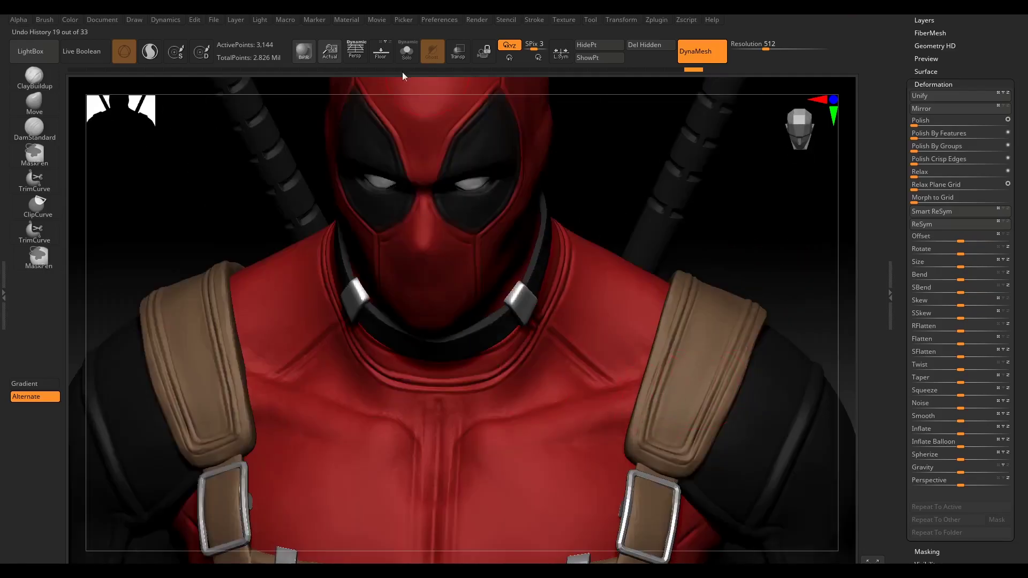
left_click(407, 51)
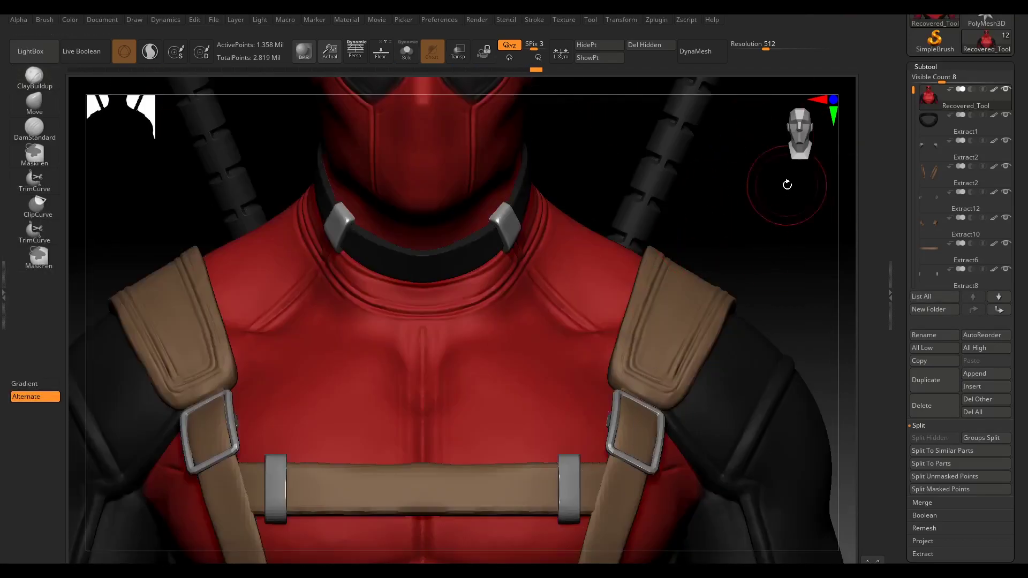
left_click_drag(787, 185, 478, 407)
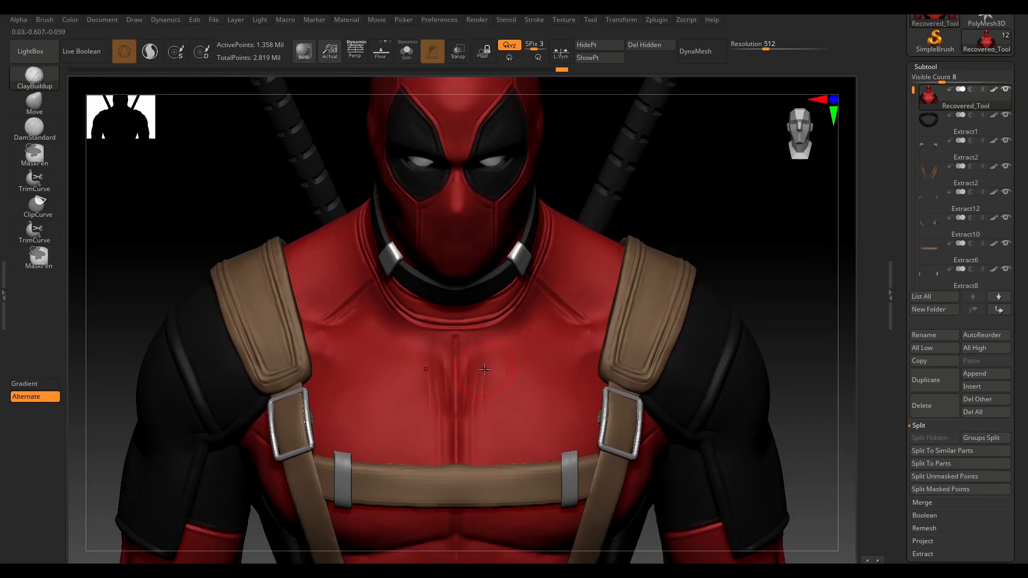